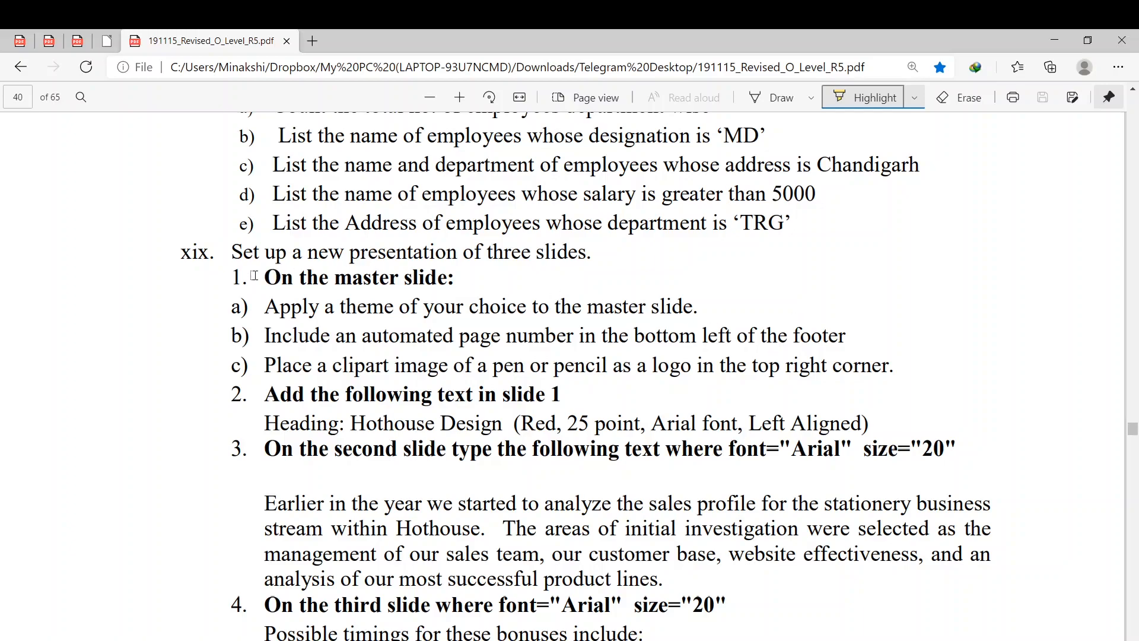
# - Highlight the three-slide presentation task in the PDF, from its opening sentence through master slide instructions a, b and c
pyautogui.moveTo(230, 250); pyautogui.dragTo(594, 249)
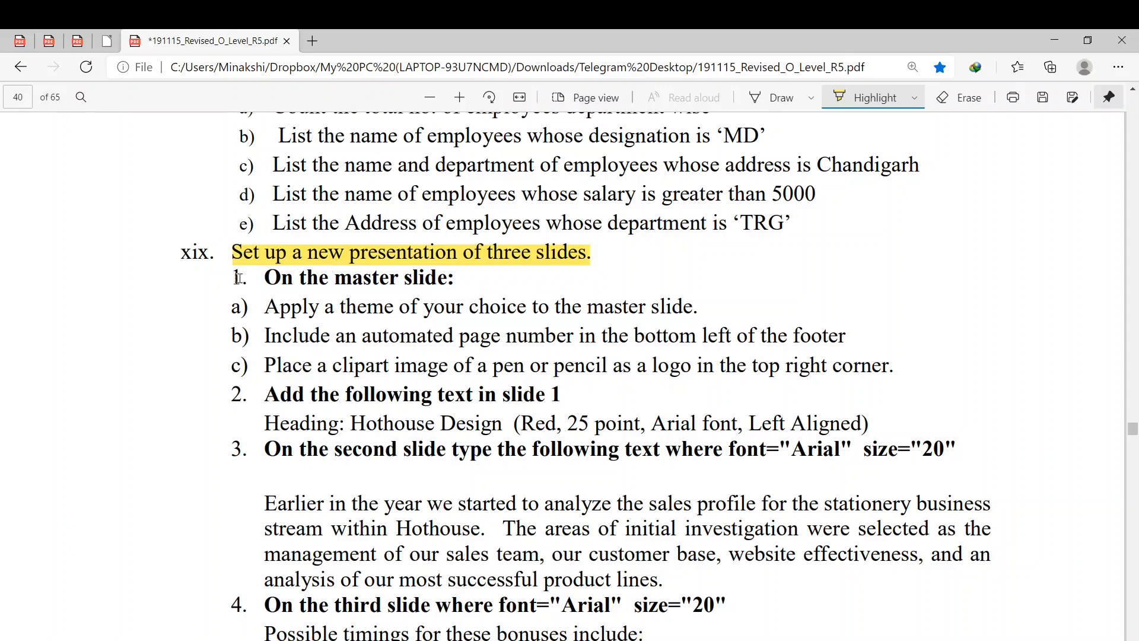
pyautogui.moveTo(236, 277); pyautogui.dragTo(469, 261)
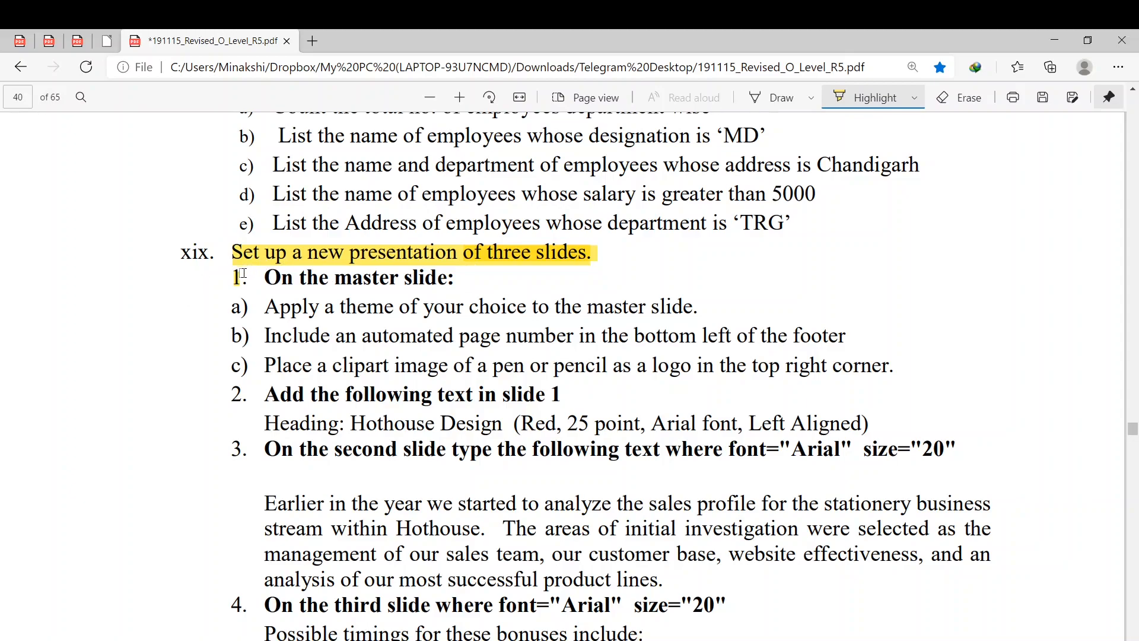
pyautogui.moveTo(237, 277)
pyautogui.mouseDown()
pyautogui.moveTo(374, 306)
pyautogui.moveTo(724, 301)
pyautogui.mouseUp()
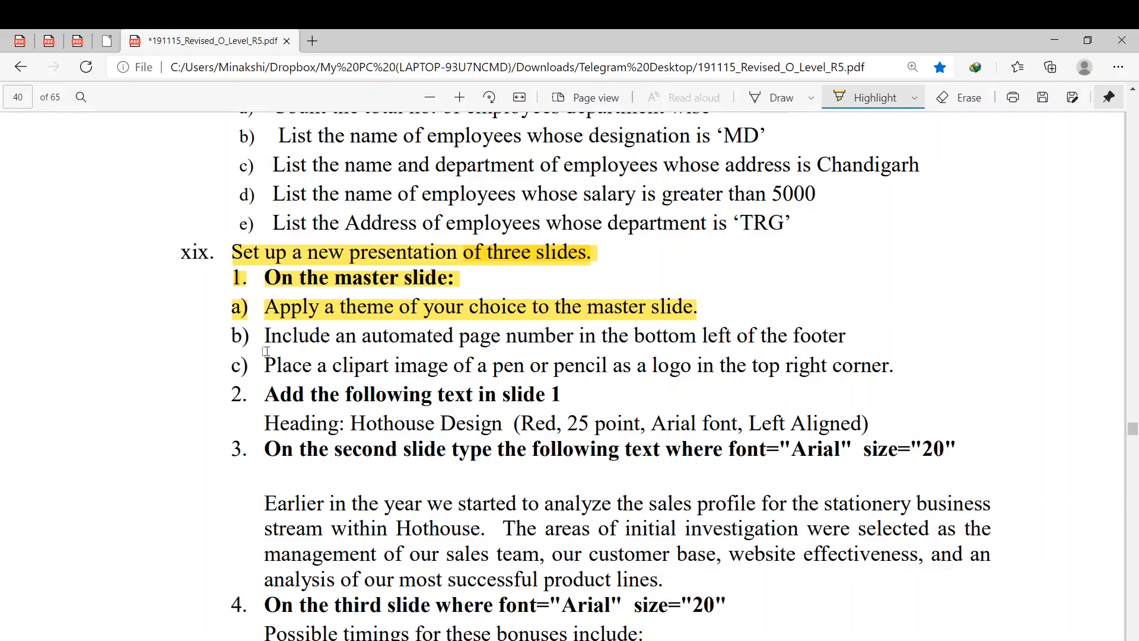
pyautogui.moveTo(232, 338); pyautogui.dragTo(842, 333)
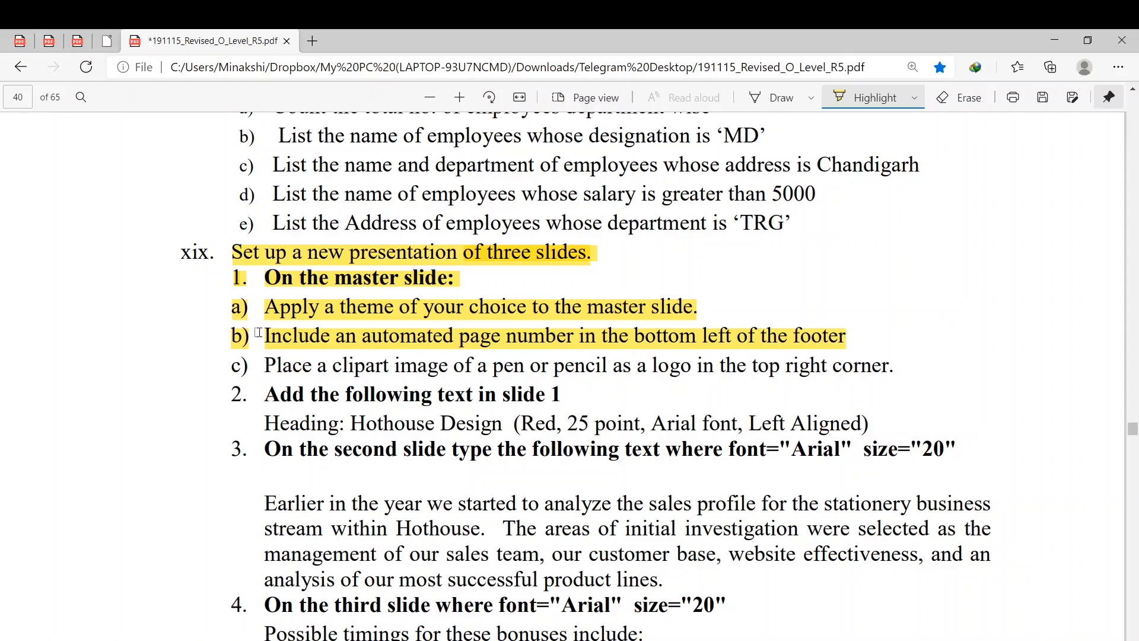
pyautogui.moveTo(224, 366); pyautogui.dragTo(941, 362)
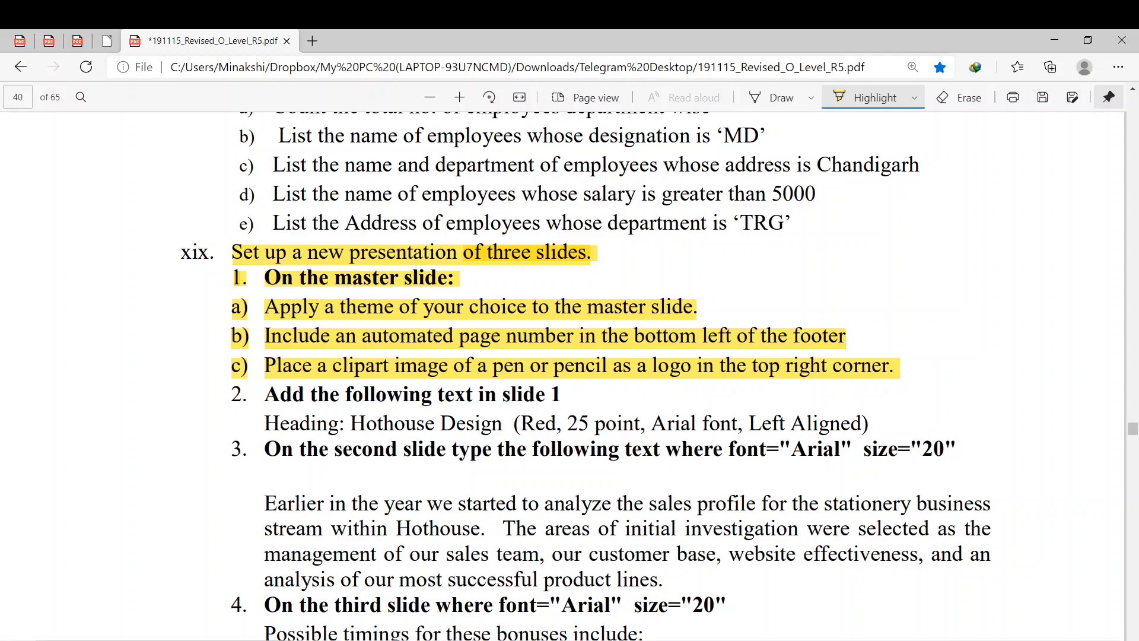
# - Switch to the Ubuntu virtual machine, launch LibreOffice Impress and dismiss the template selection to start a blank presentation
pyautogui.hotkey('alt', 'Tab')
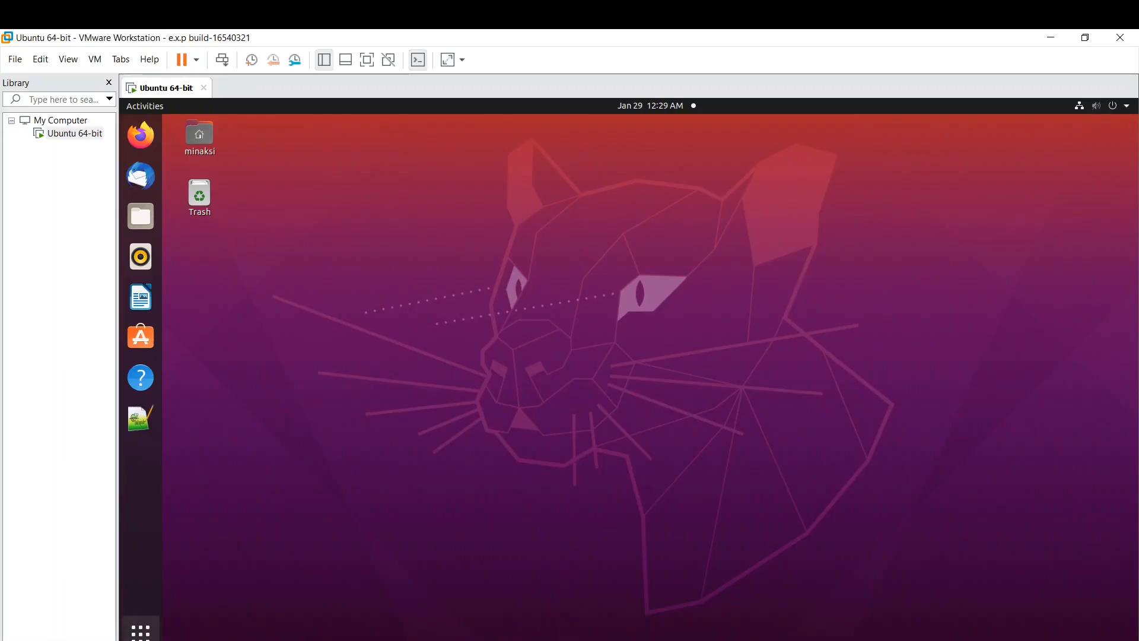
pyautogui.click(141, 630)
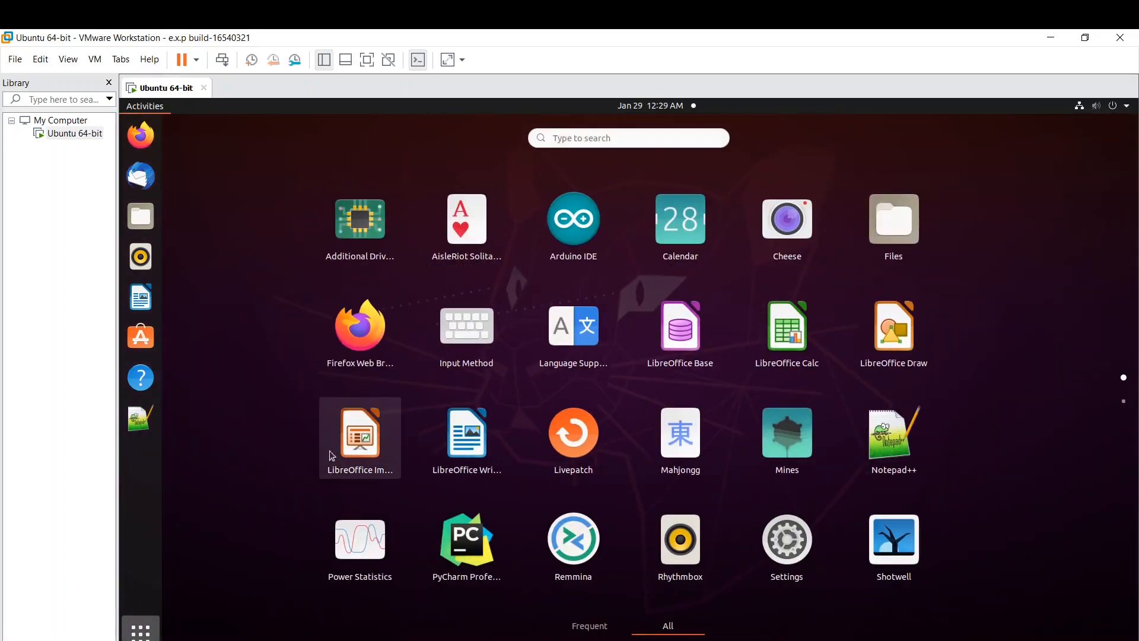
pyautogui.click(381, 446)
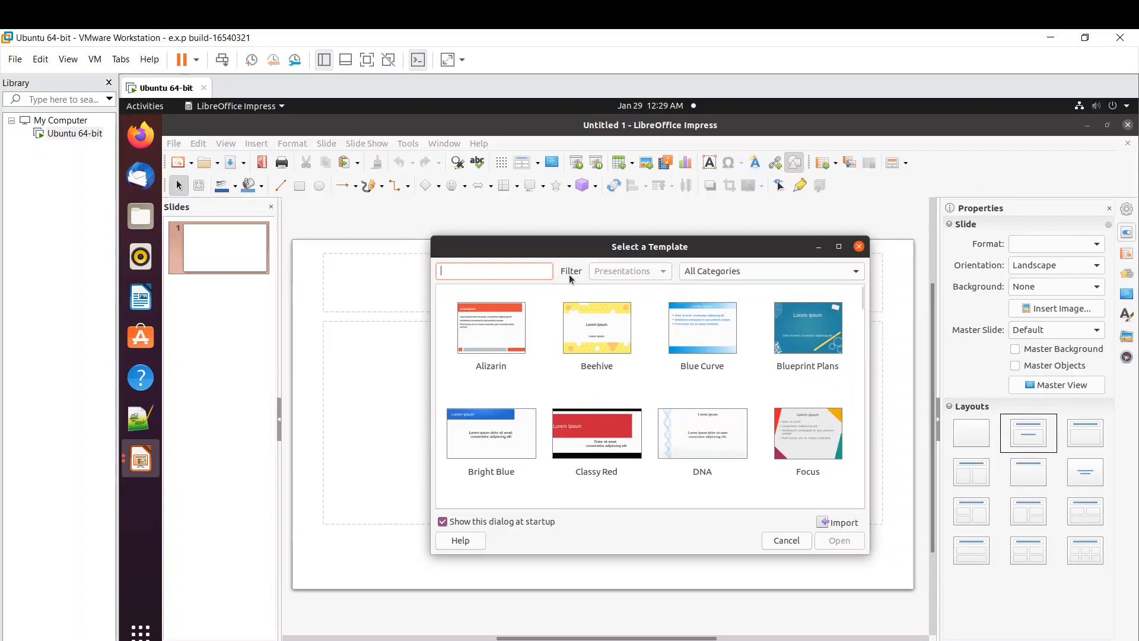
pyautogui.click(859, 246)
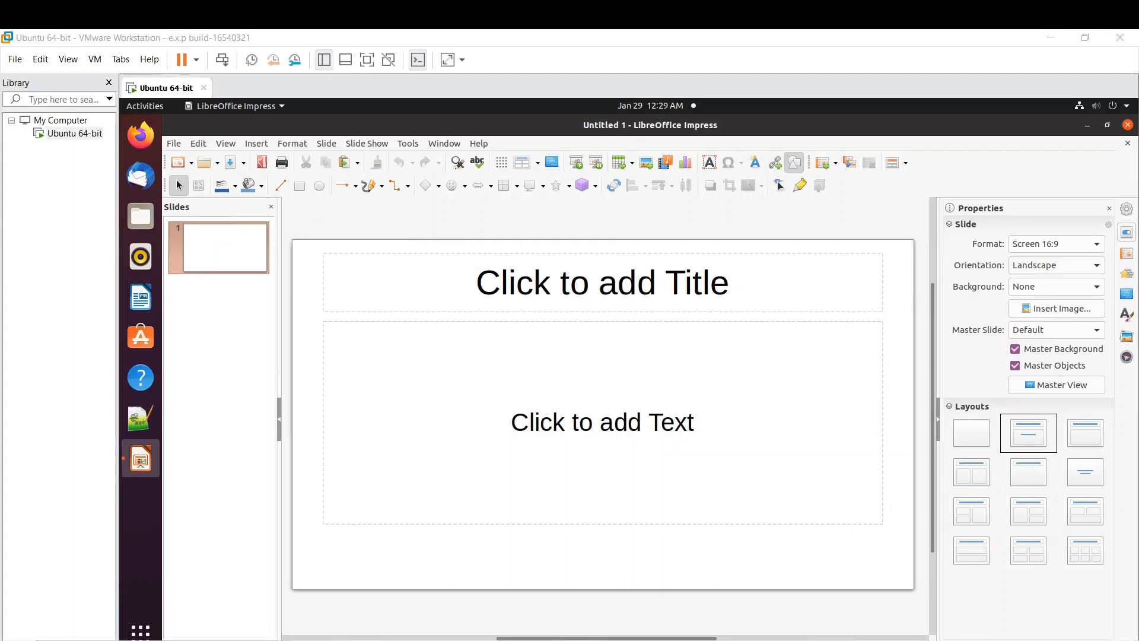
# - Recheck the PDF instructions, open the loader for changing the slide master, and look through its business, forms and styles template categories
pyautogui.hotkey('alt', 'Tab')
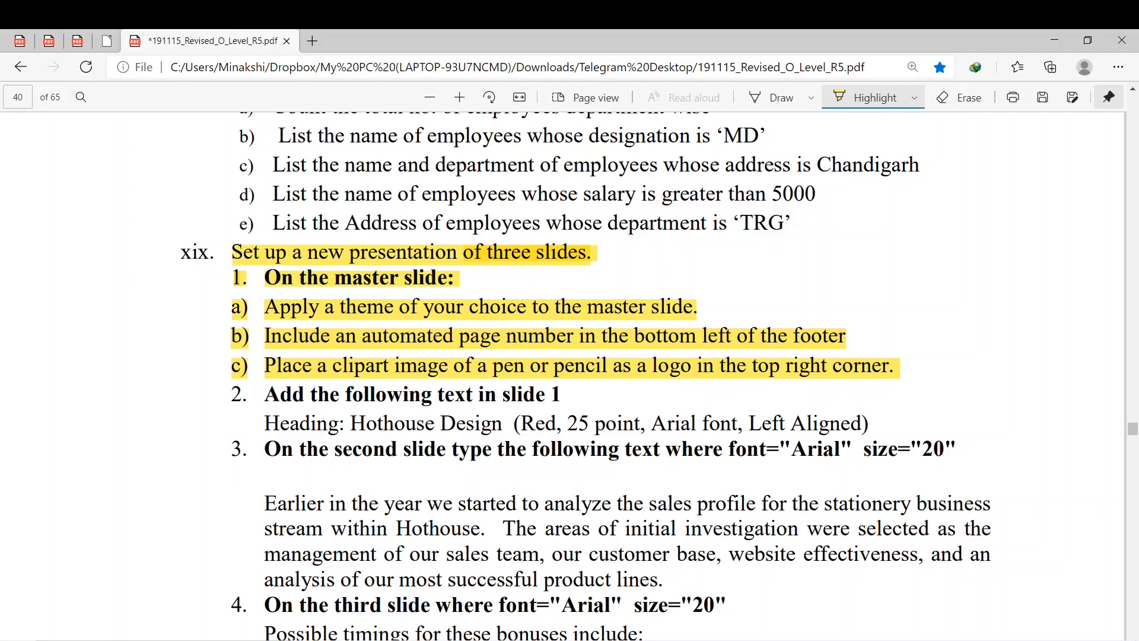
pyautogui.hotkey('alt', 'Tab')
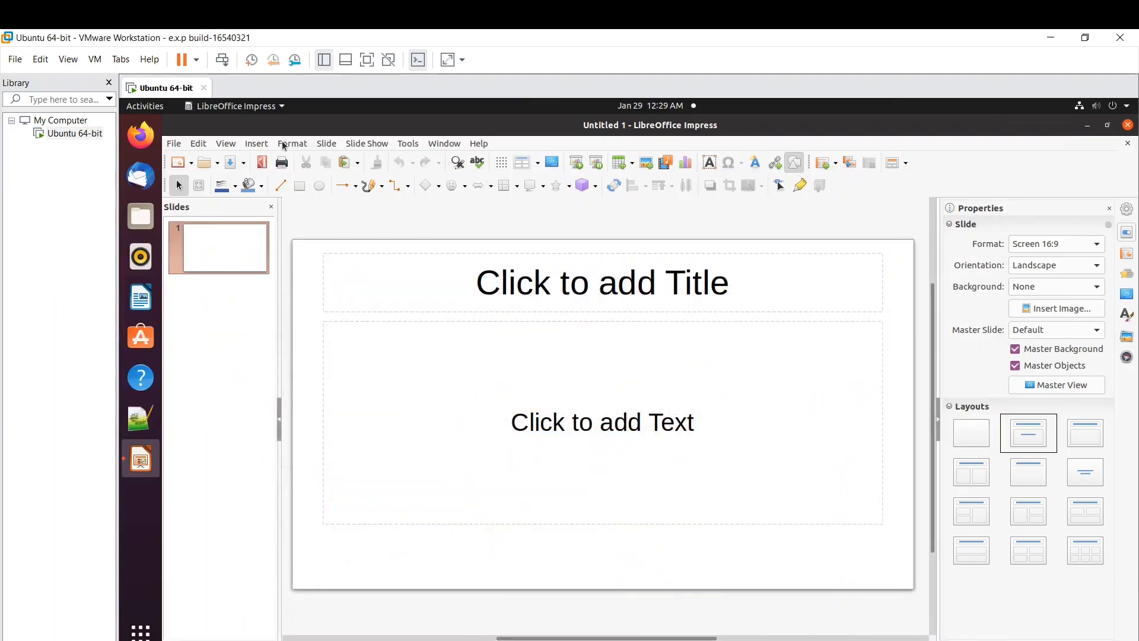
pyautogui.click(327, 145)
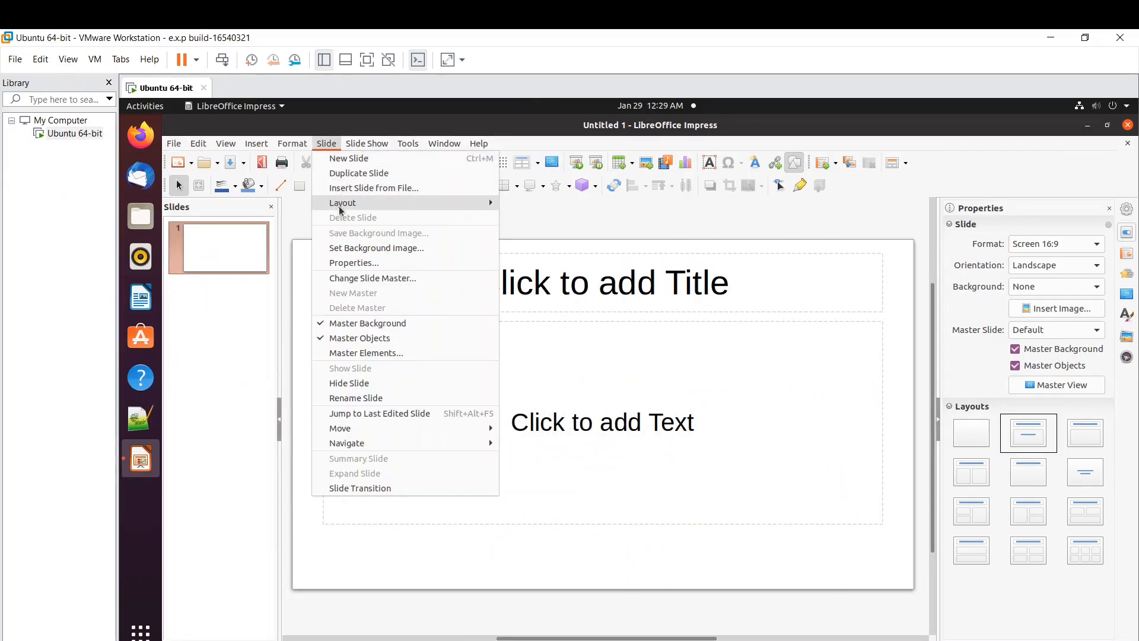
pyautogui.click(365, 280)
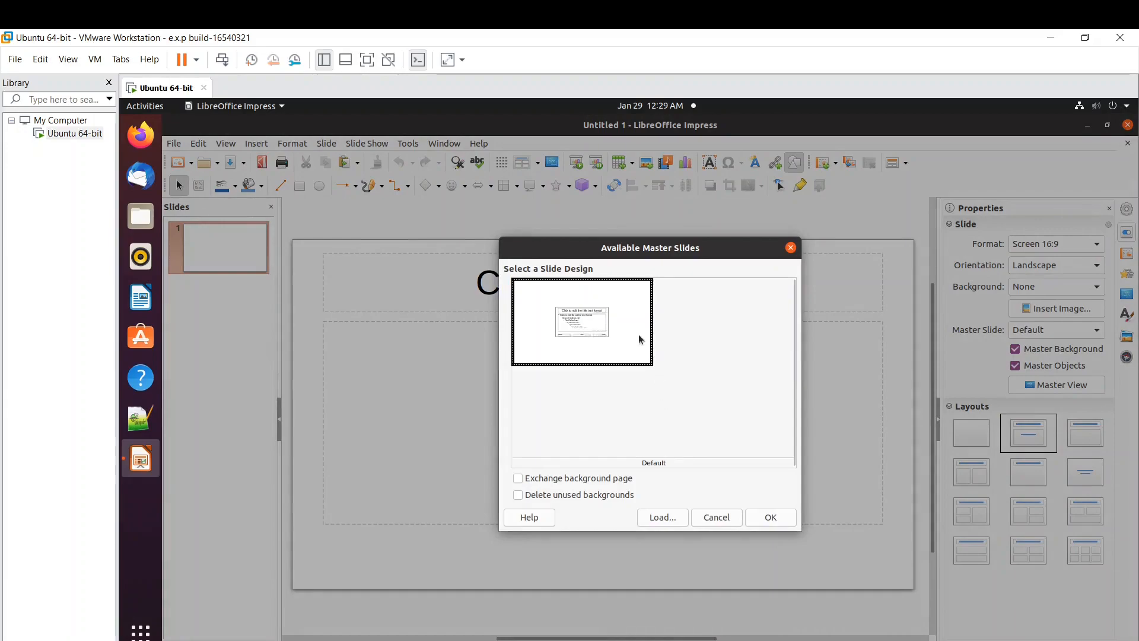
pyautogui.click(674, 522)
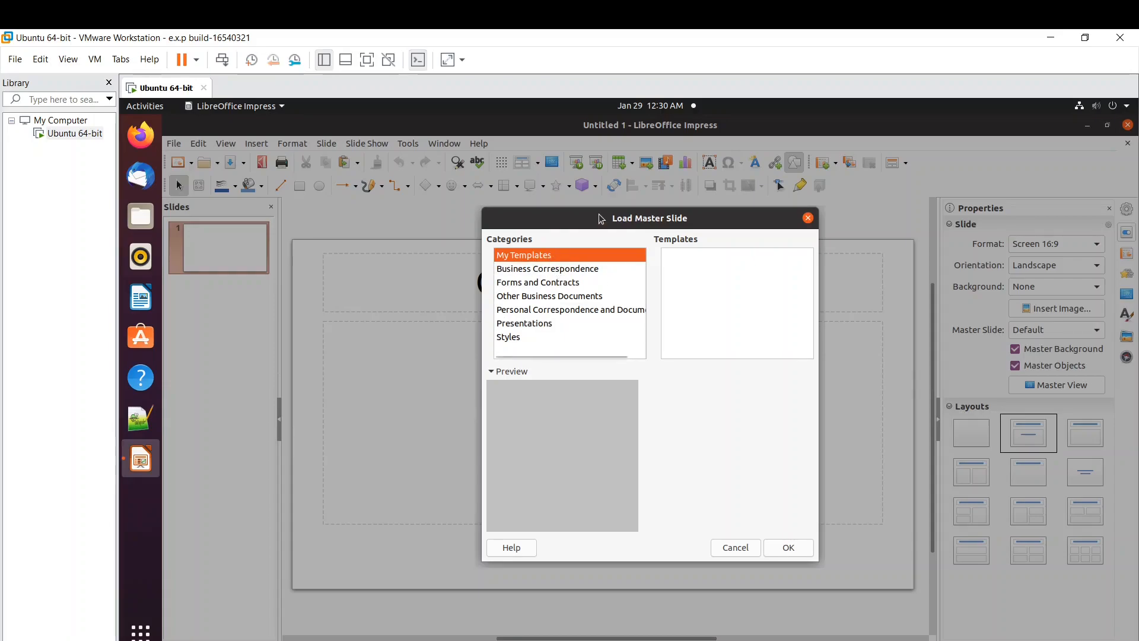
pyautogui.click(542, 271)
pyautogui.click(534, 290)
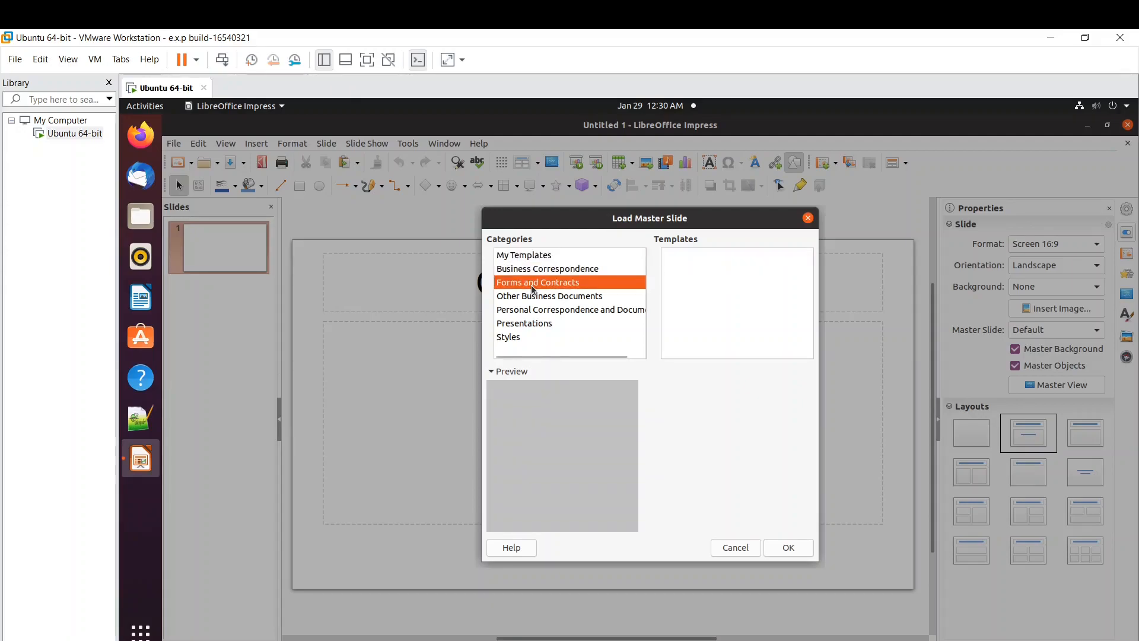
pyautogui.click(533, 303)
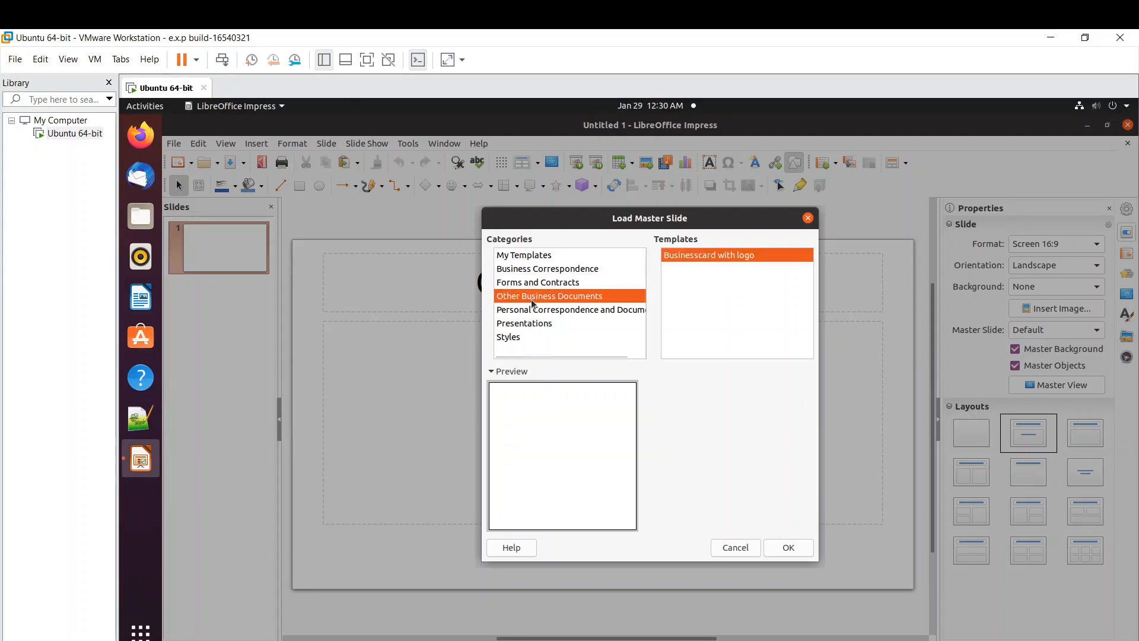
pyautogui.click(514, 327)
pyautogui.click(513, 338)
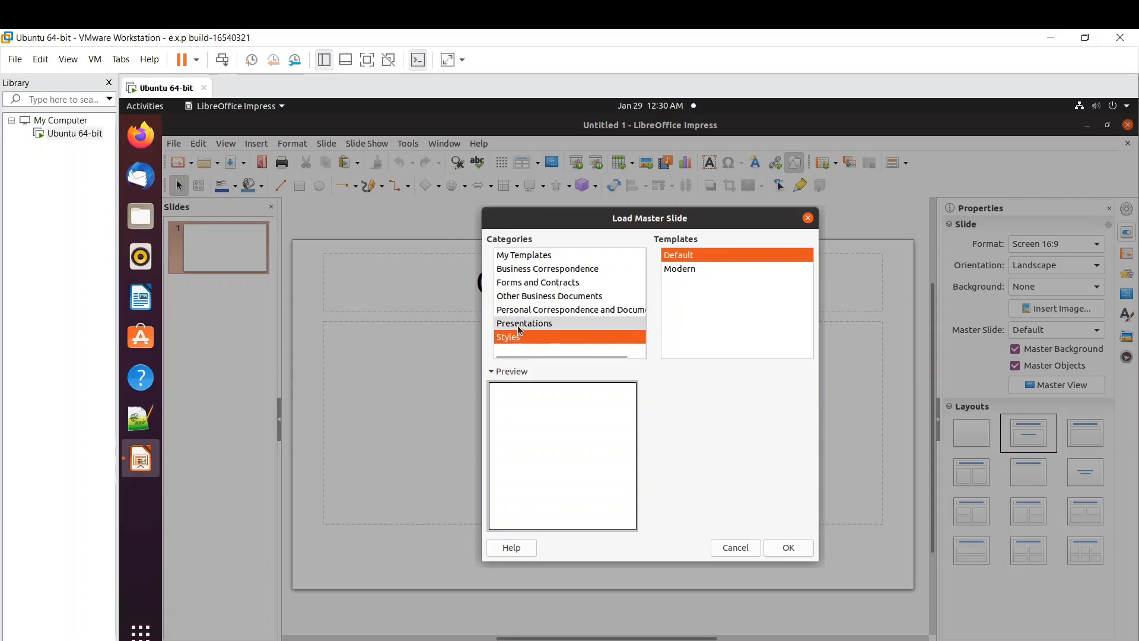
# - Load the Blue Curve presentation template and apply its Blue_Curve1 master slide with the background page exchanged
pyautogui.click(514, 323)
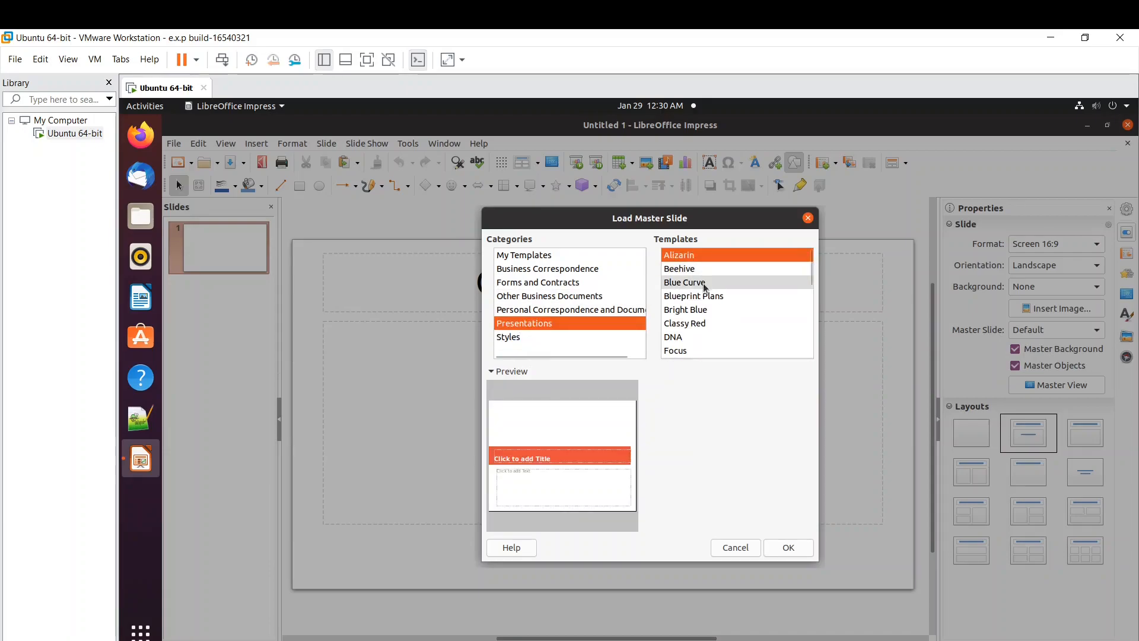
pyautogui.click(679, 289)
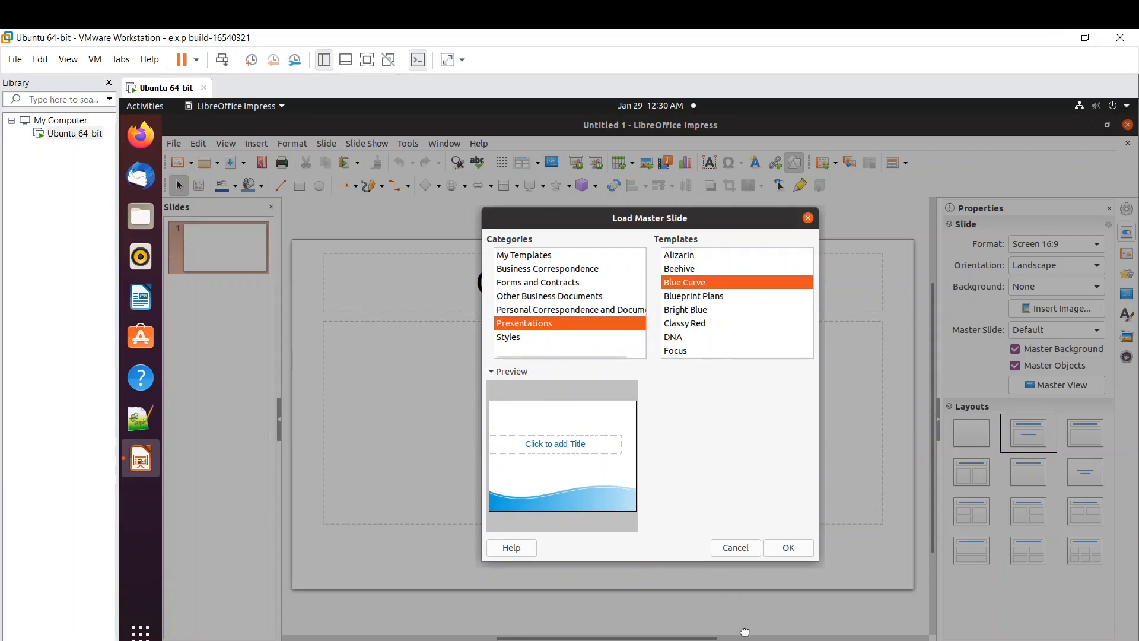
pyautogui.click(785, 553)
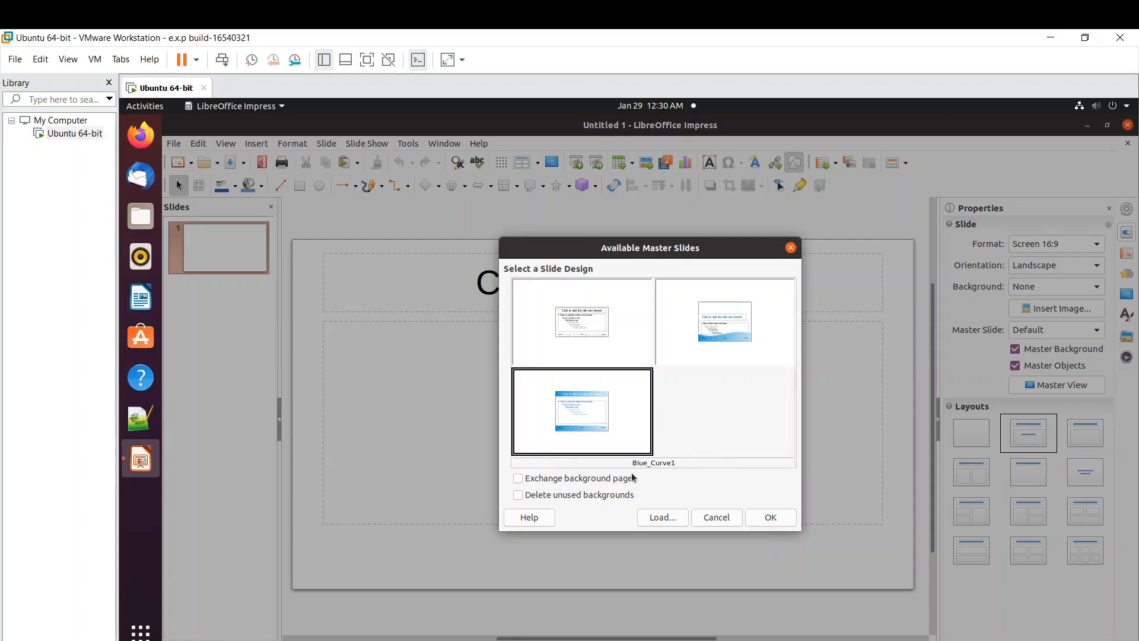
pyautogui.click(517, 479)
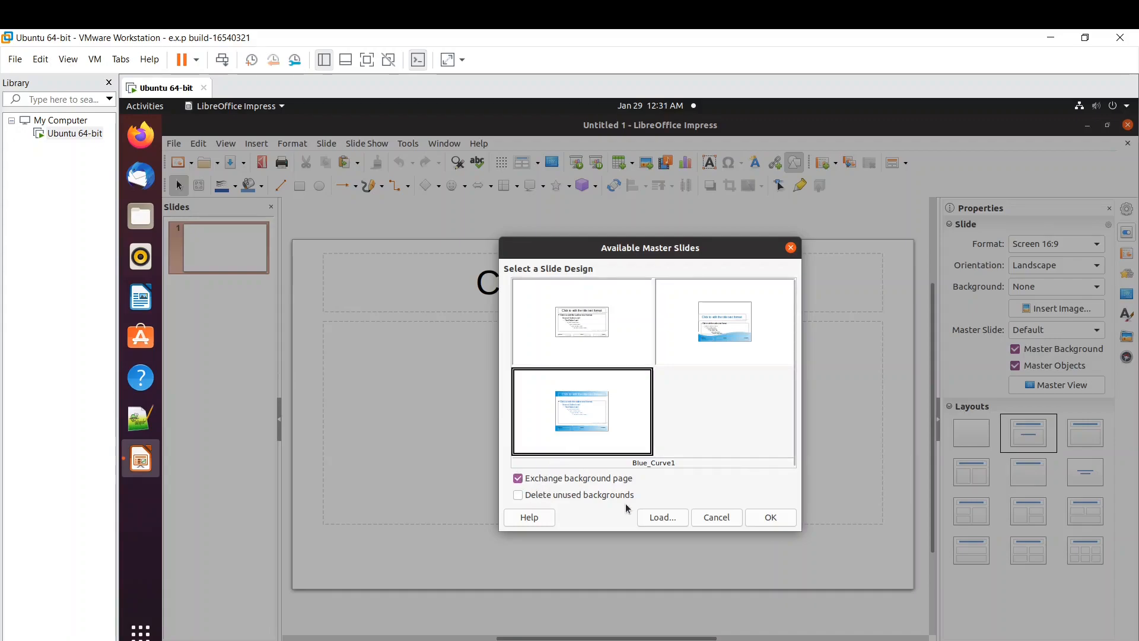
pyautogui.click(754, 515)
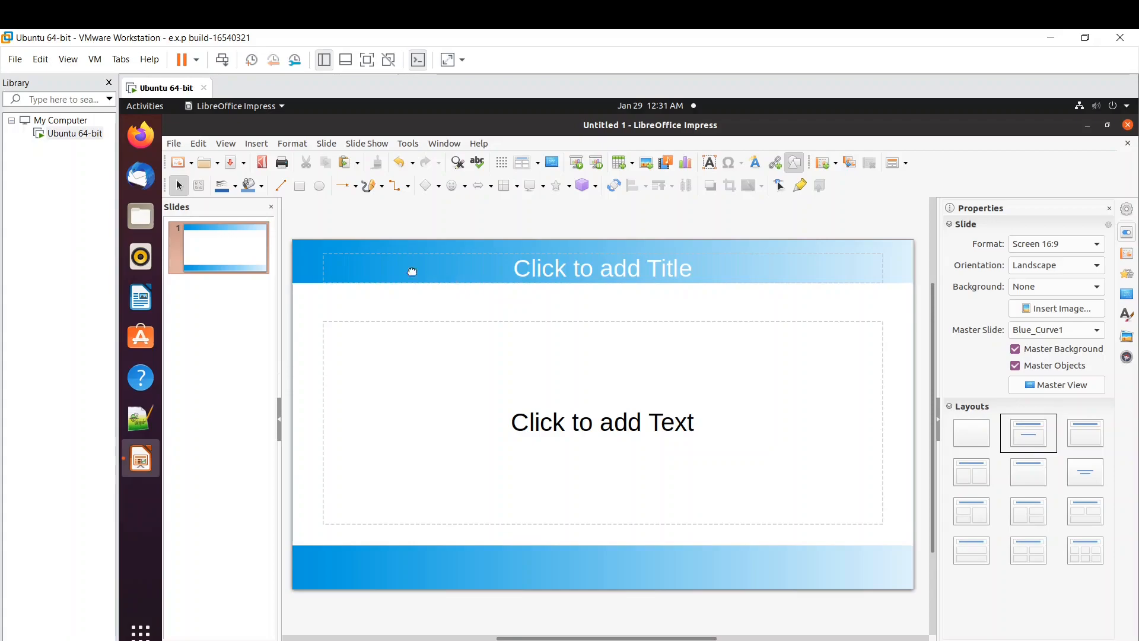
pyautogui.click(330, 143)
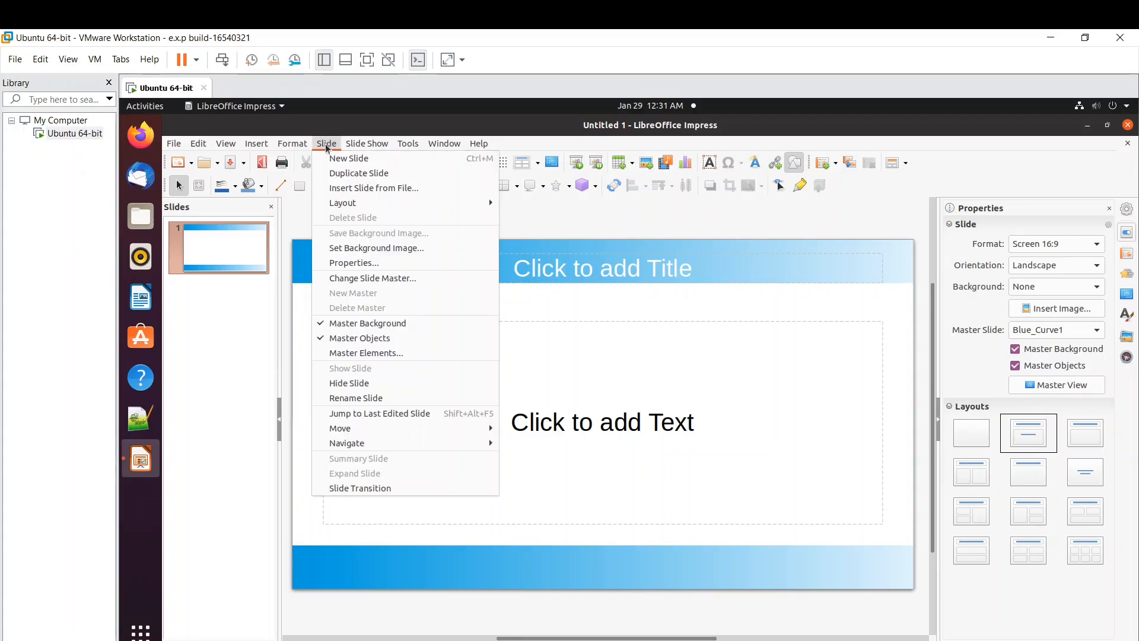
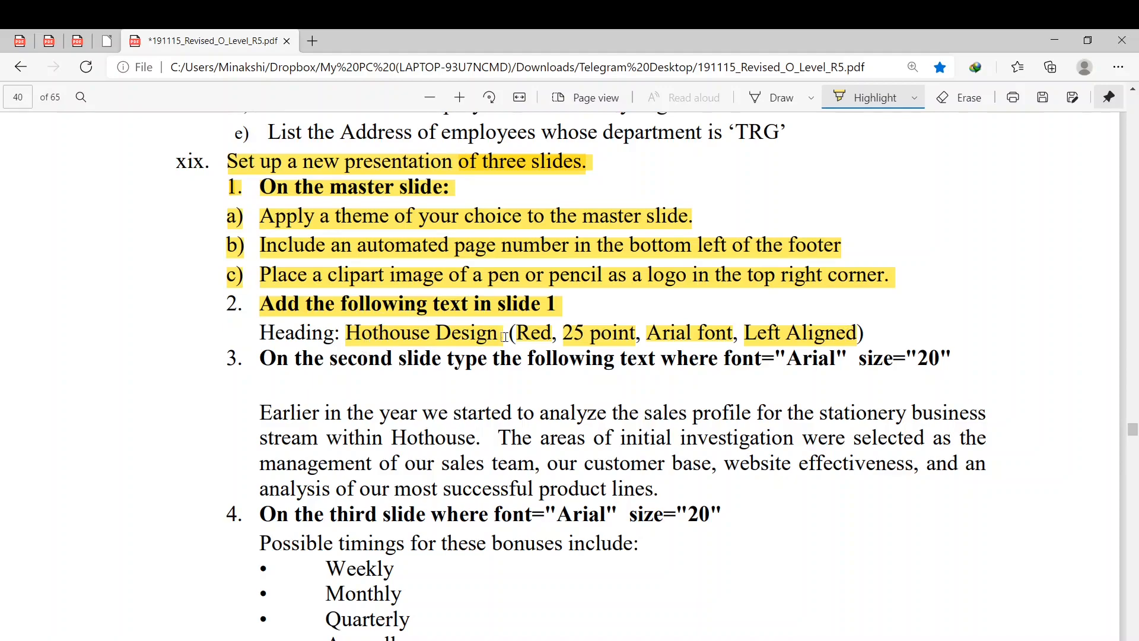
# - Turn off annotation mode in the PDF and select the slide 1 heading text "Hothouse Design"
pyautogui.click(786, 89)
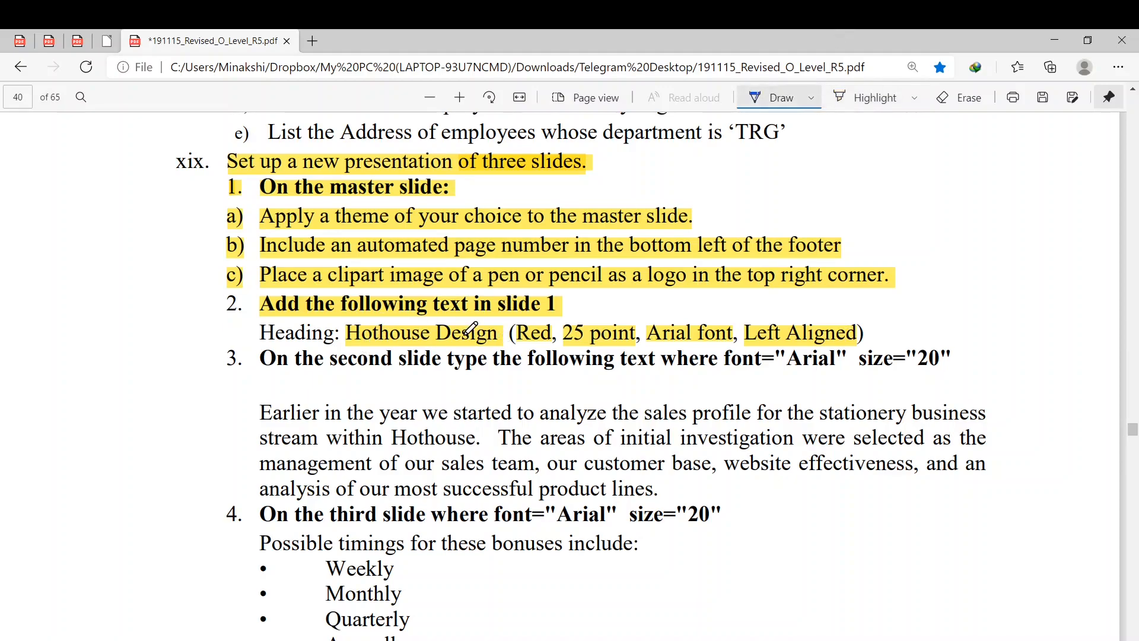
pyautogui.click(770, 105)
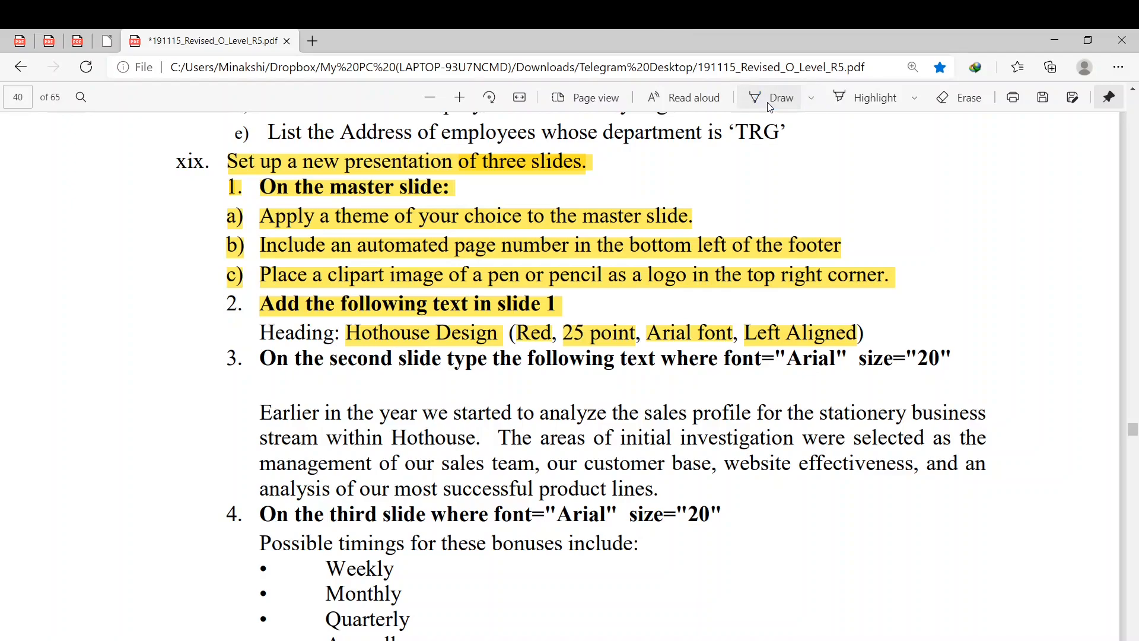
pyautogui.moveTo(500, 333); pyautogui.dragTo(347, 334)
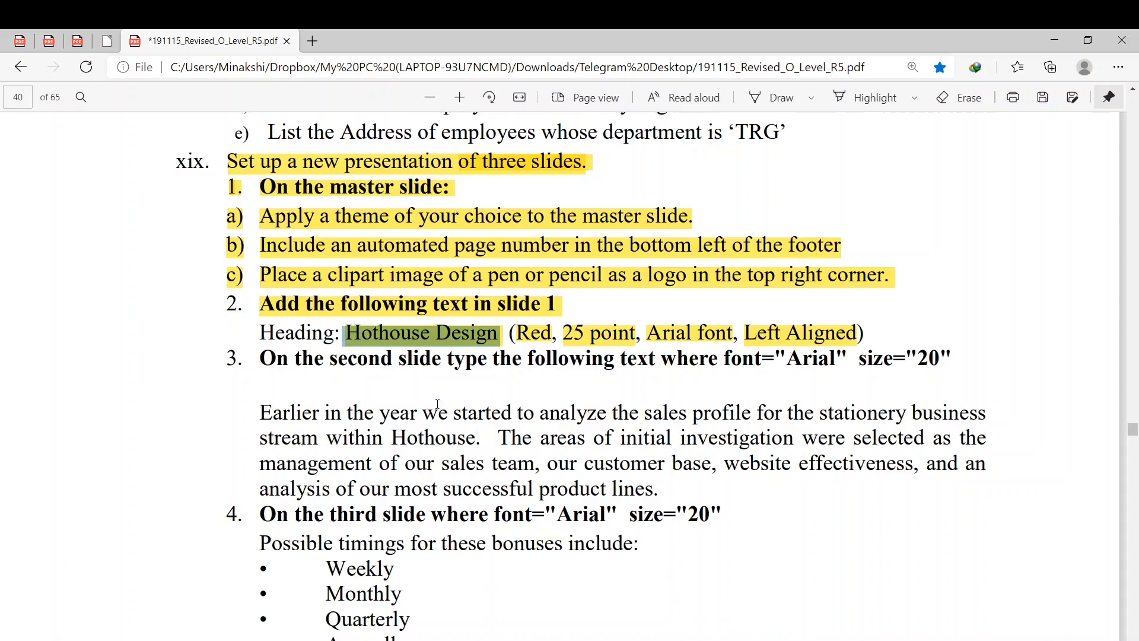
# - Return to the Impress presentation in the virtual machine and enter "Hothouse Design" in slide 1's text placeholder
pyautogui.hotkey('alt', 'Tab')
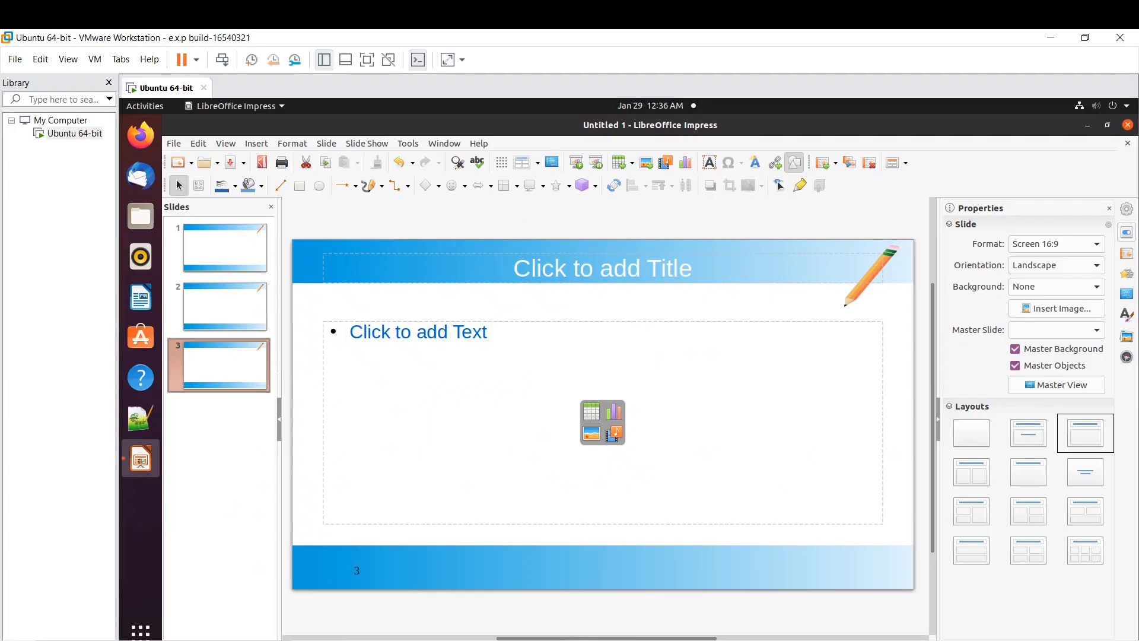
pyautogui.click(235, 252)
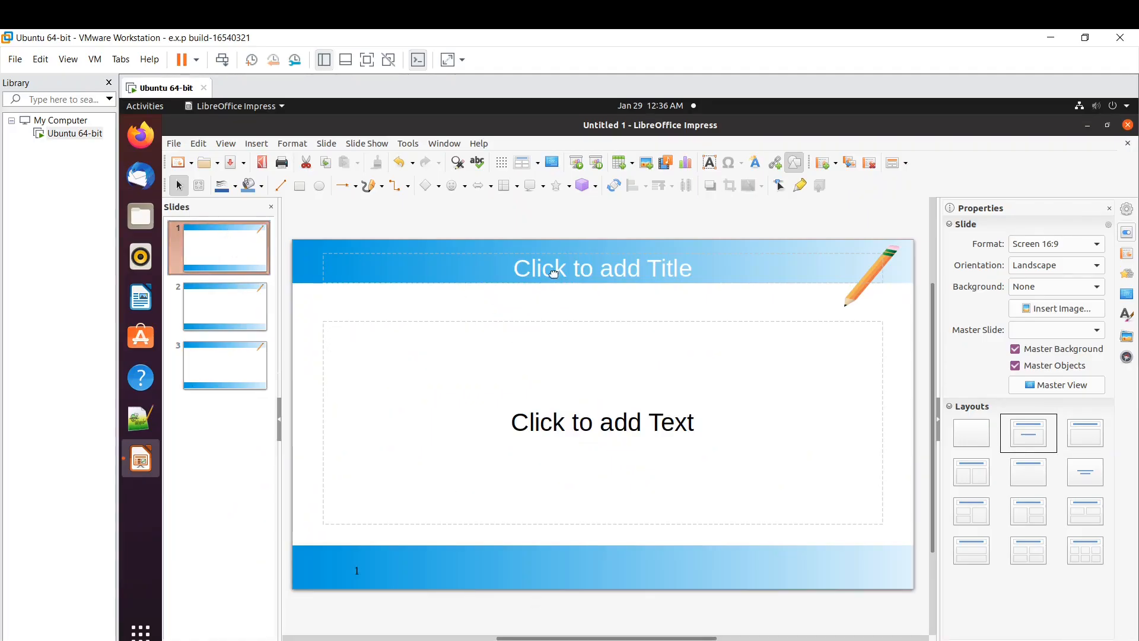
pyautogui.click(593, 409)
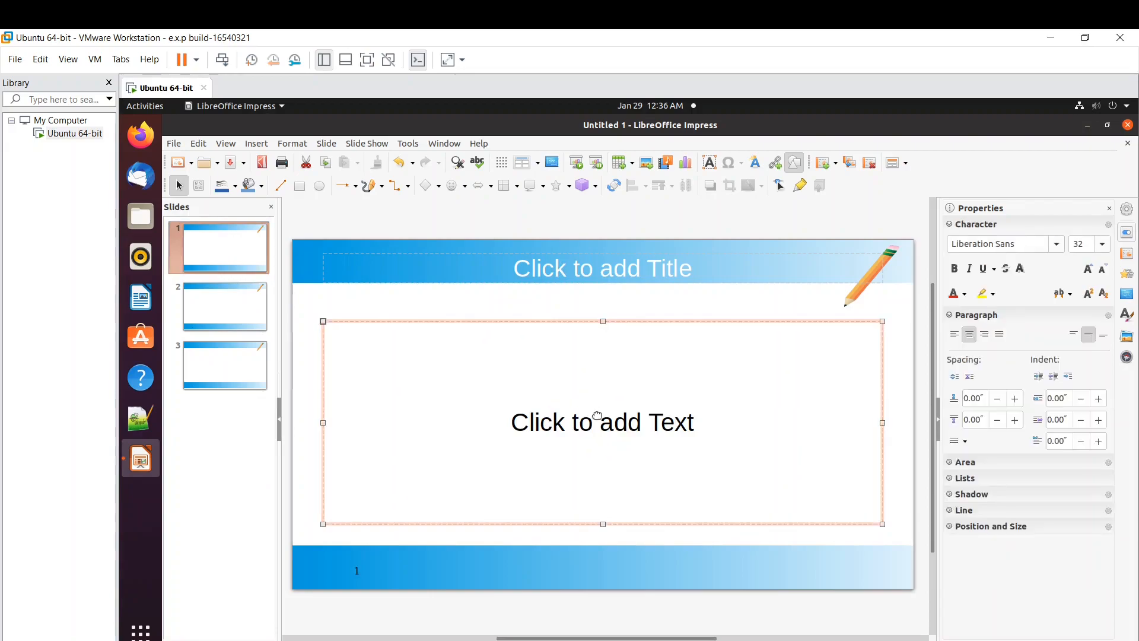
pyautogui.click(600, 420)
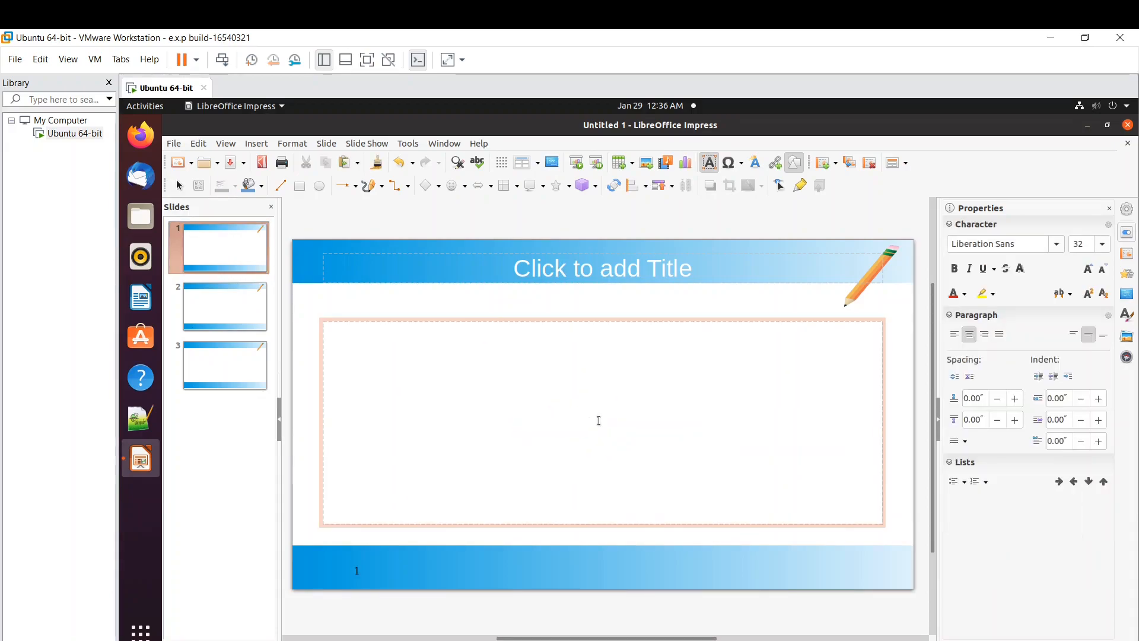
pyautogui.write('Hothouse Design')
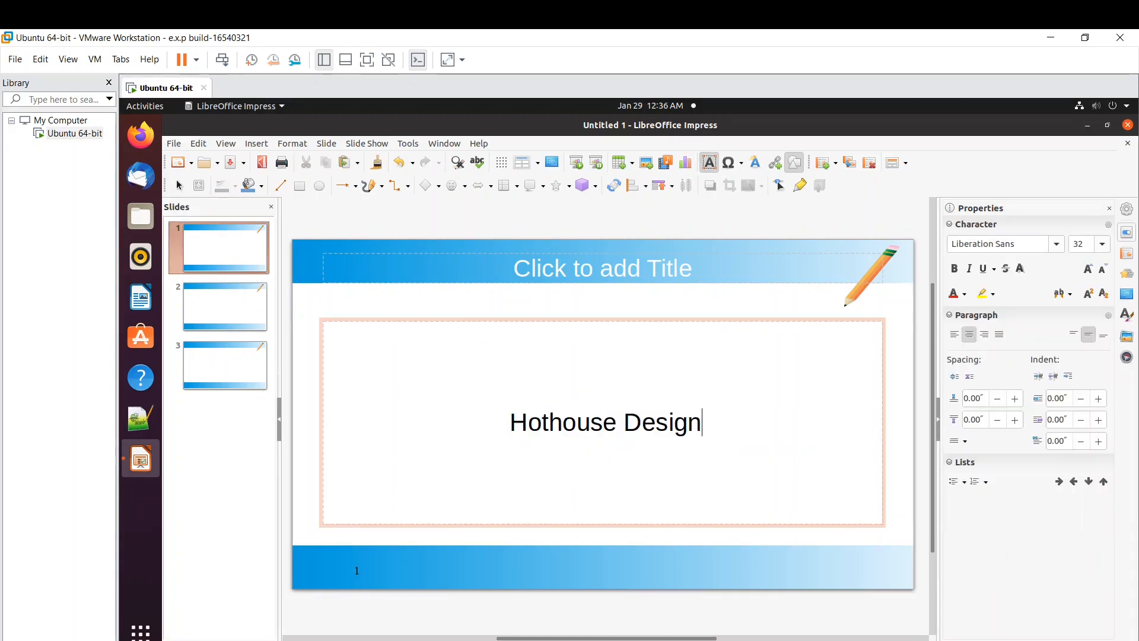
# - Copy "Heading:" from the PDF exercise and paste it in front of "Hothouse Design" on slide 1 in Impress
pyautogui.hotkey('alt', 'Tab')
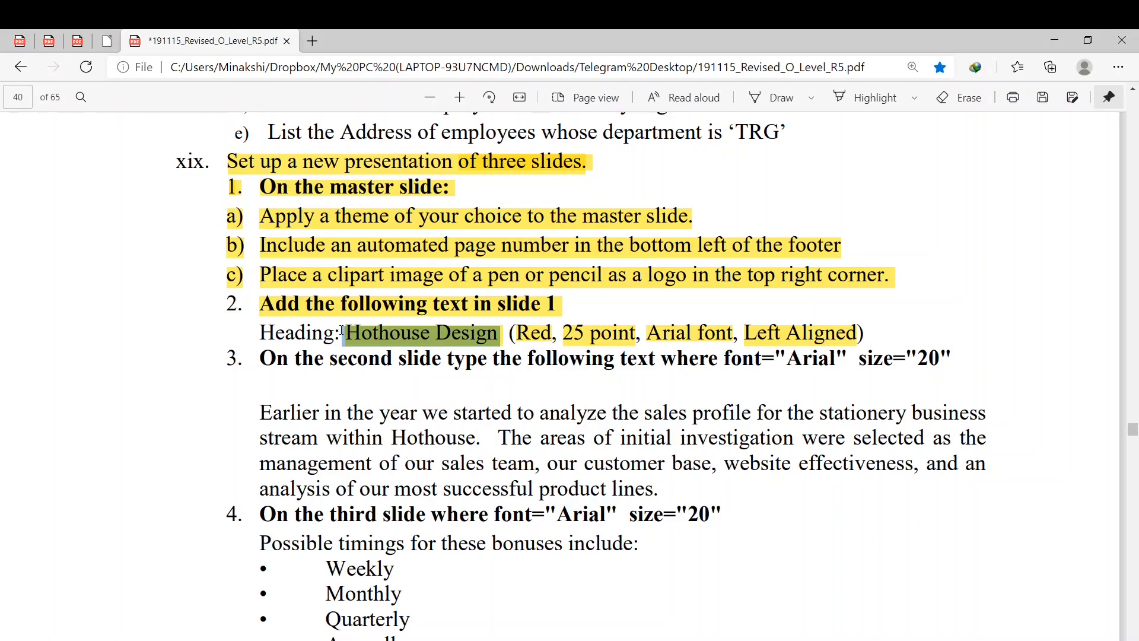
pyautogui.moveTo(343, 333); pyautogui.dragTo(261, 334)
pyautogui.hotkey('ctrl', 'c')
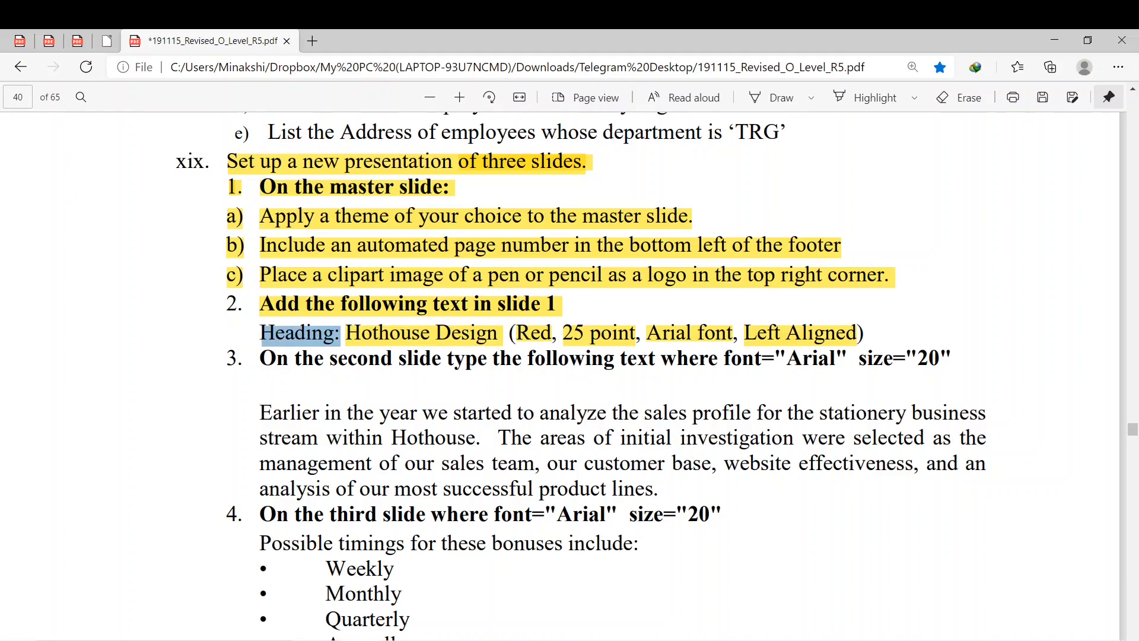
pyautogui.click(522, 639)
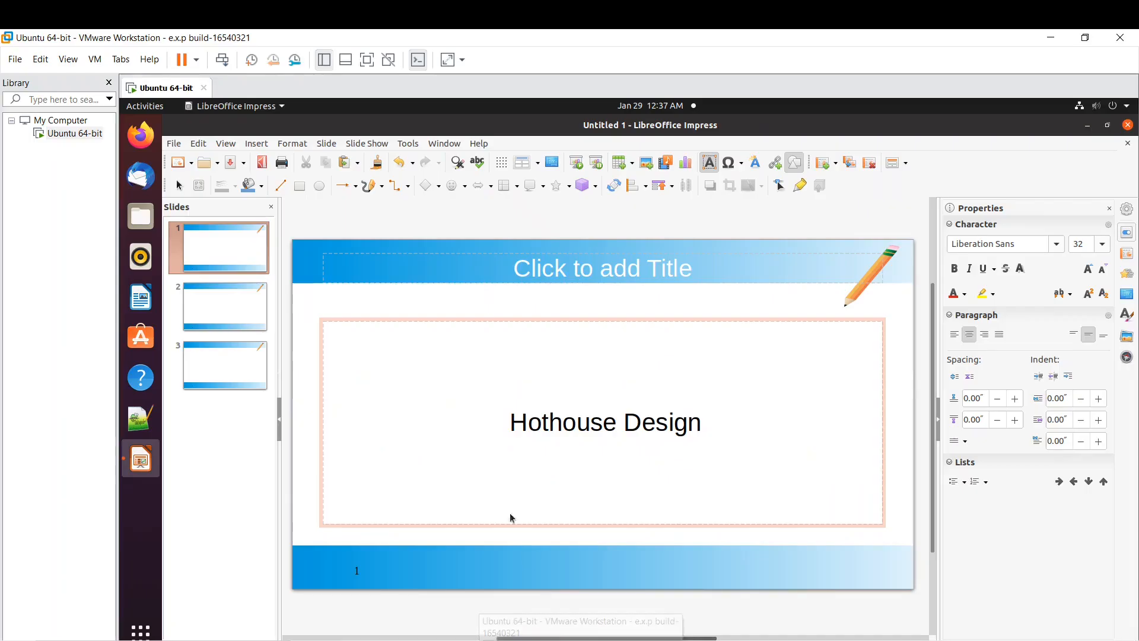
pyautogui.click(511, 422)
pyautogui.hotkey('ctrl', 'v')
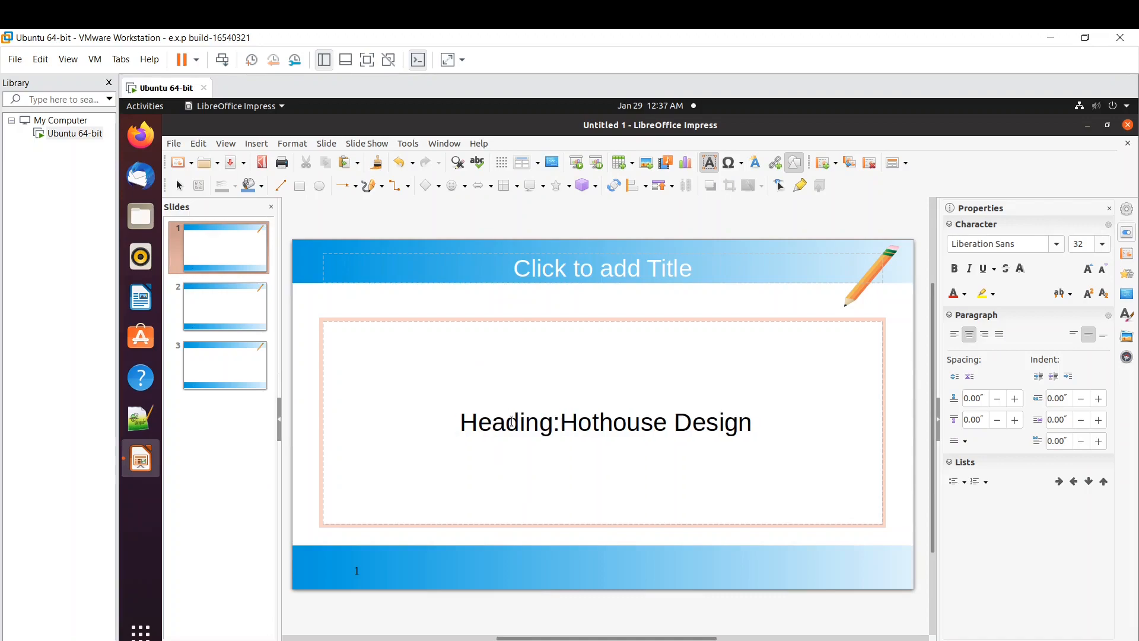
pyautogui.click(440, 640)
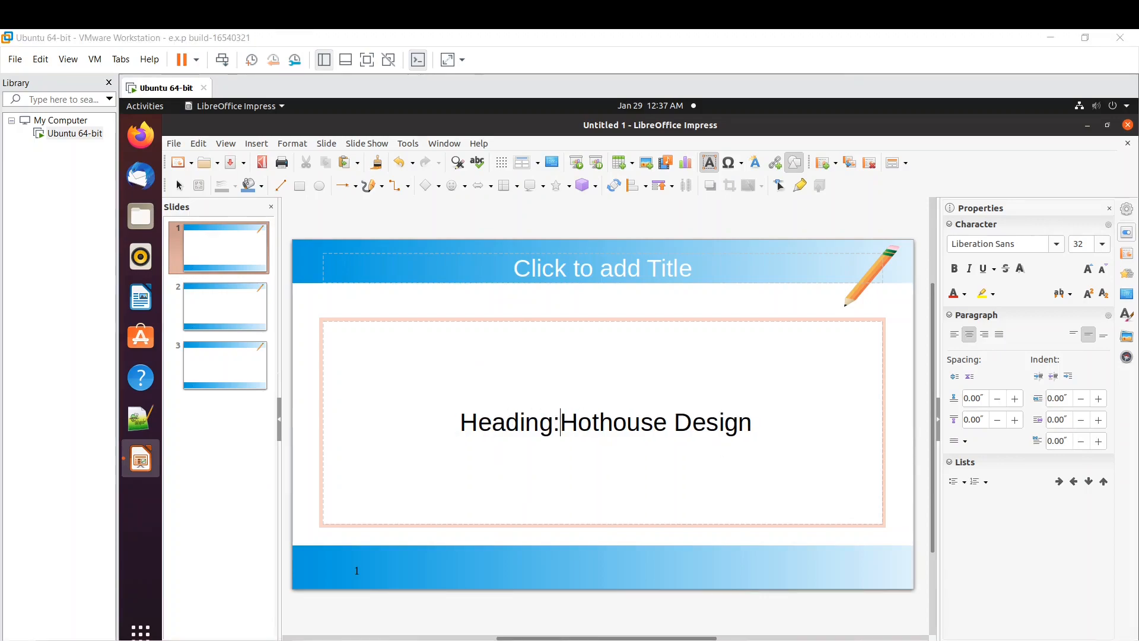
pyautogui.click(481, 639)
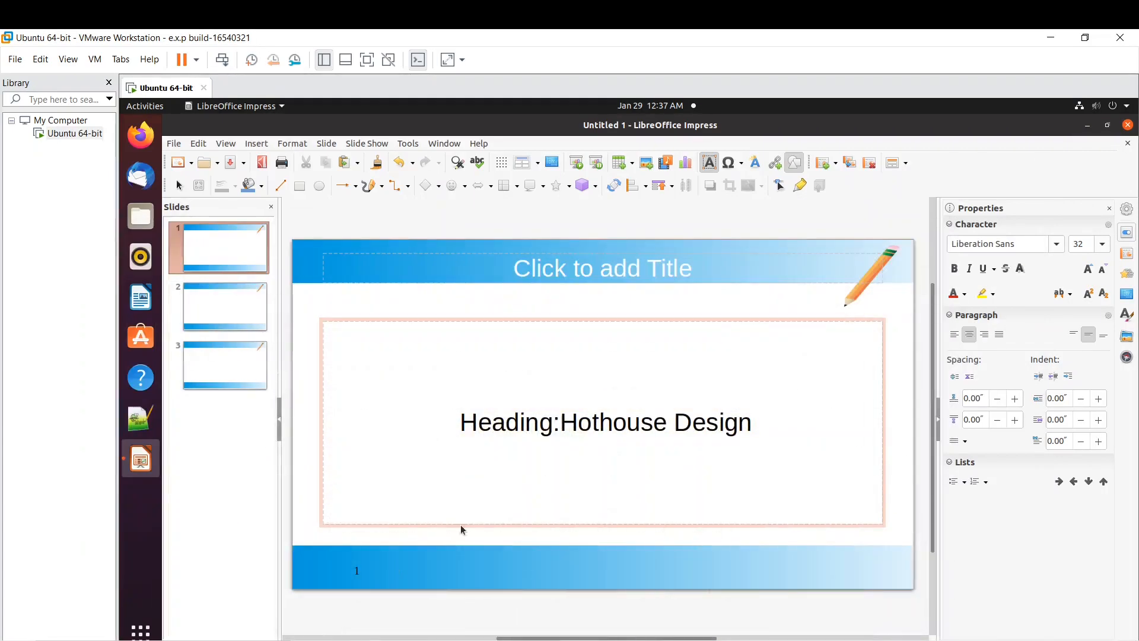
# - Set the font color of the whole "Heading:Hothouse Design" text on slide 1 to red
pyautogui.moveTo(761, 419); pyautogui.dragTo(389, 425)
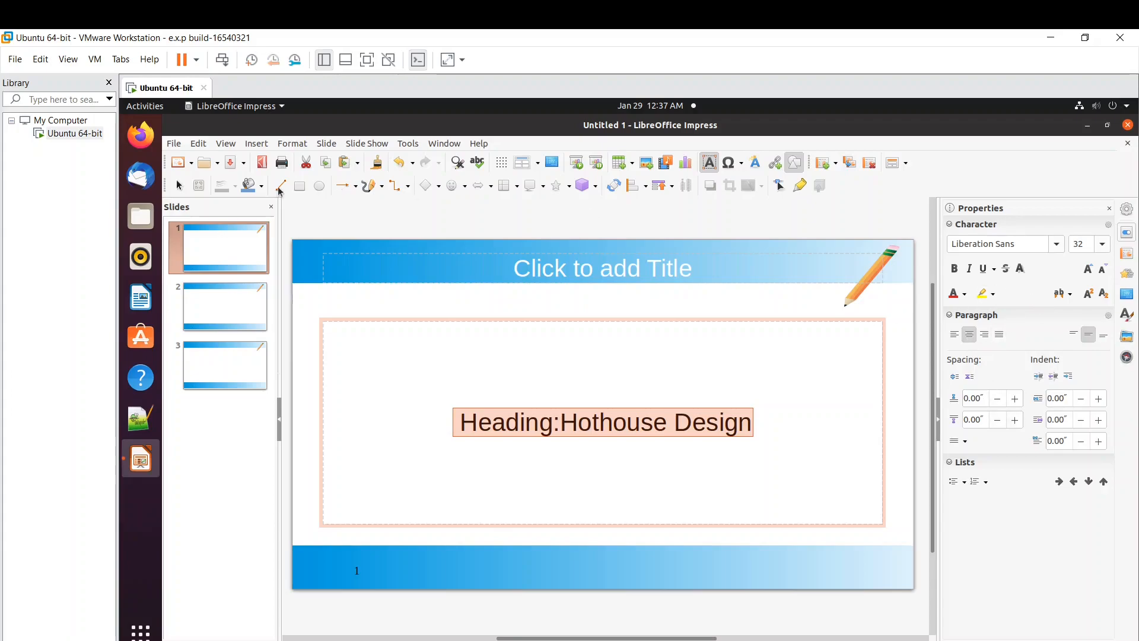
pyautogui.click(964, 295)
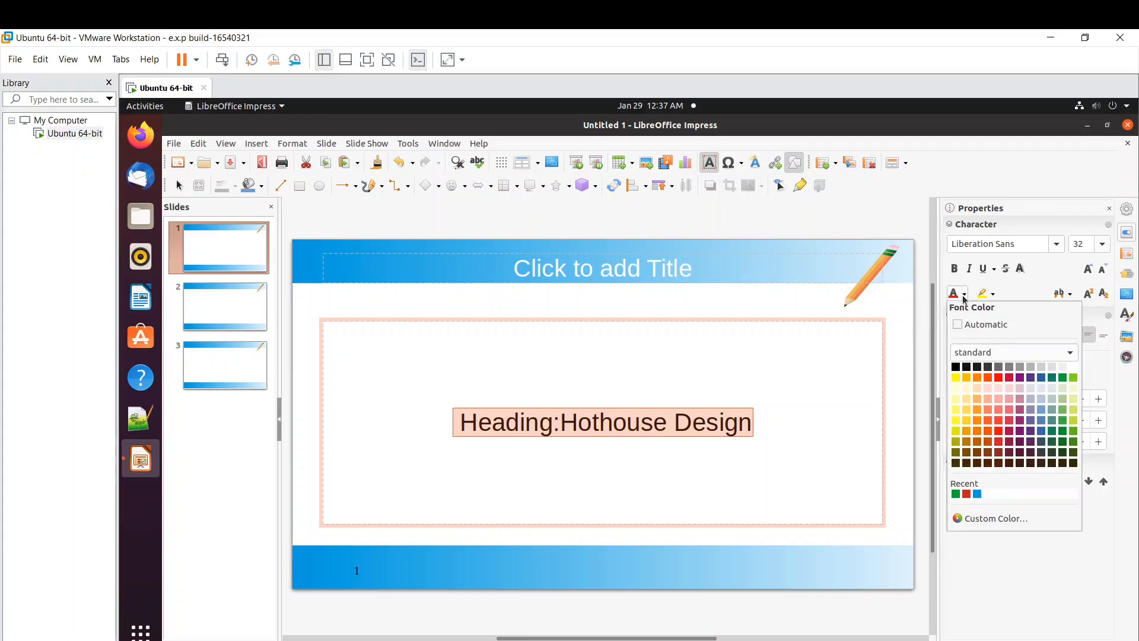
pyautogui.click(999, 378)
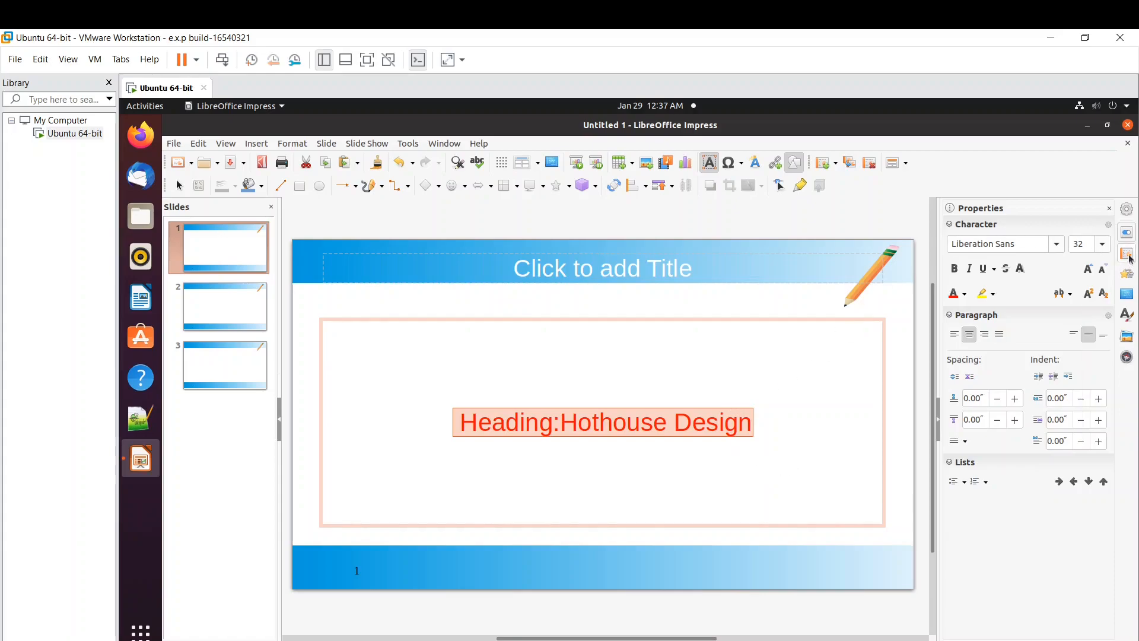
# - Set the slide 1 heading text to 25 pt and align it left
pyautogui.click(1101, 244)
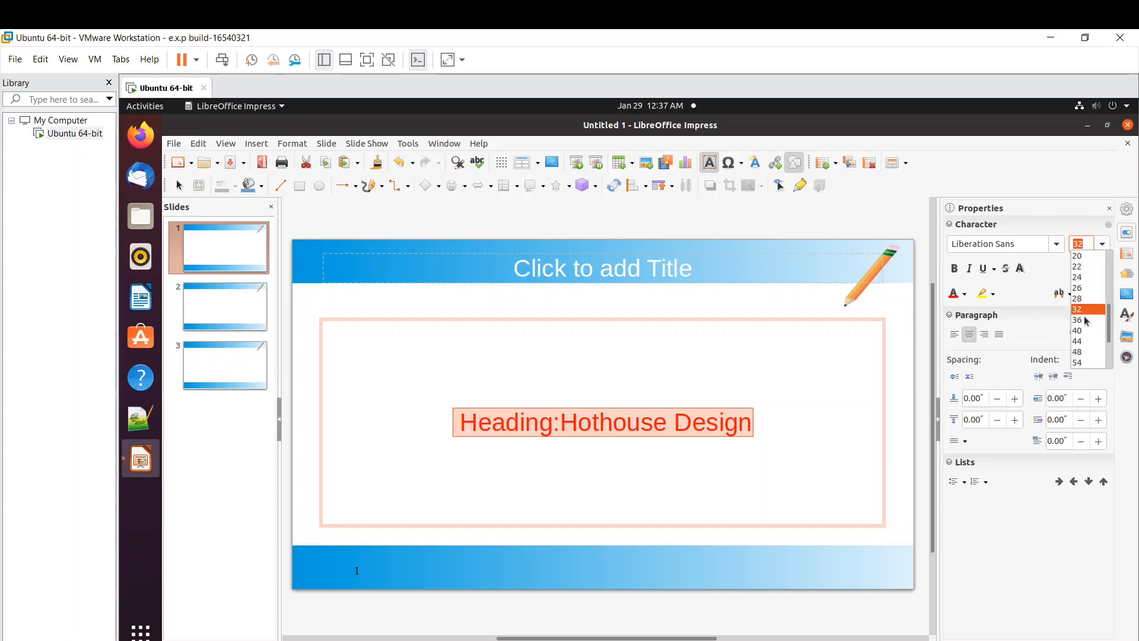
pyautogui.click(1086, 237)
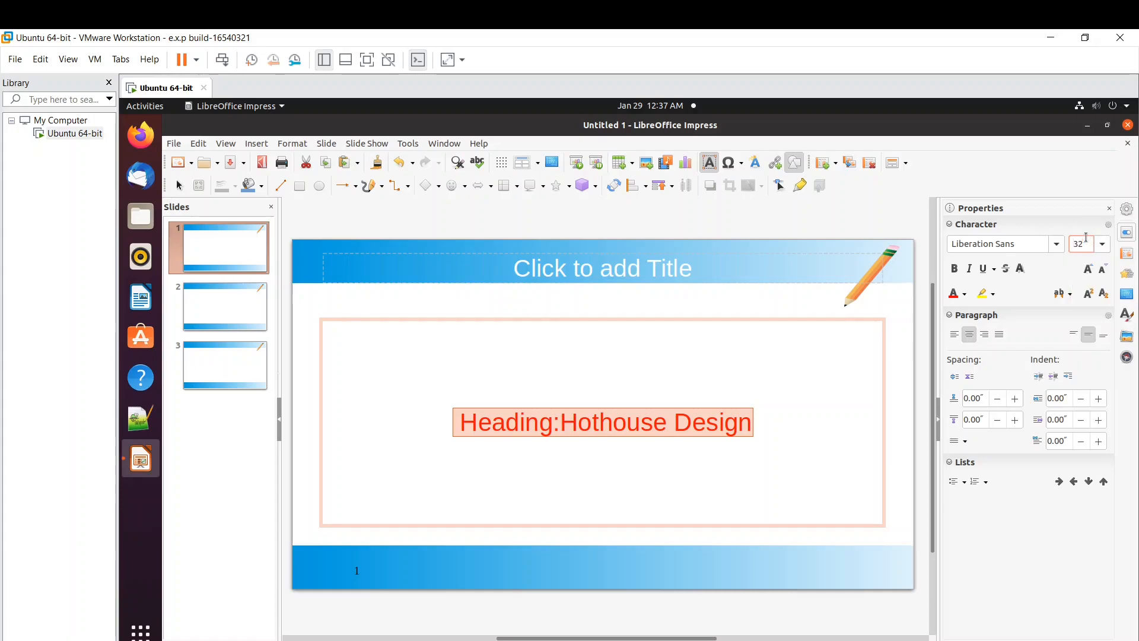
pyautogui.press('BackSpace')
pyautogui.press('BackSpace')
pyautogui.write('25')
pyautogui.press('Return')
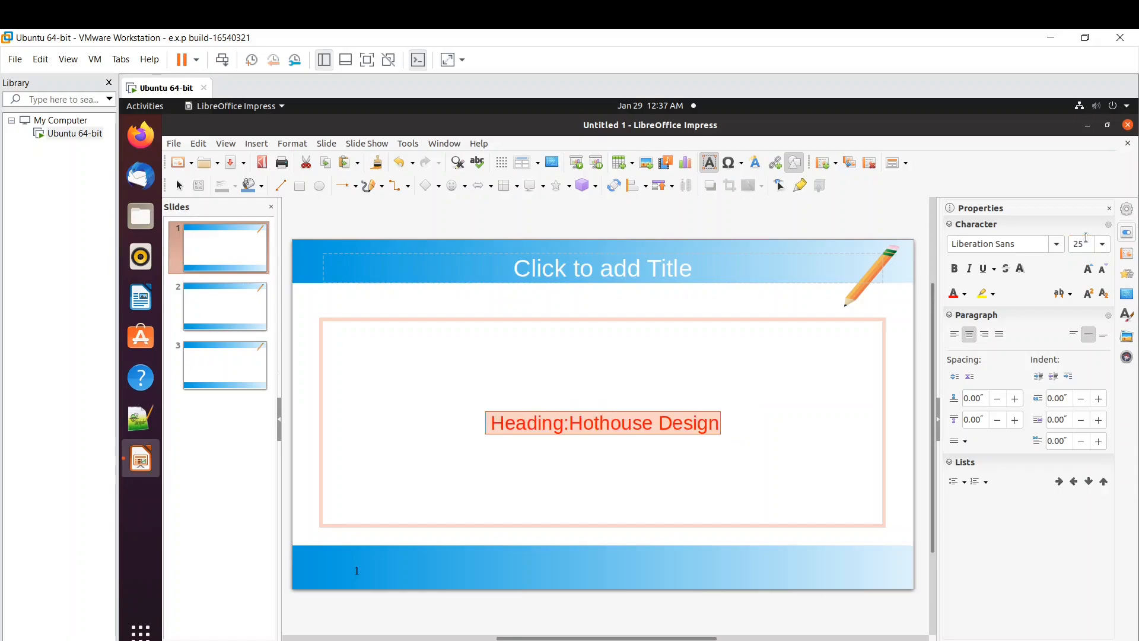
pyautogui.click(957, 336)
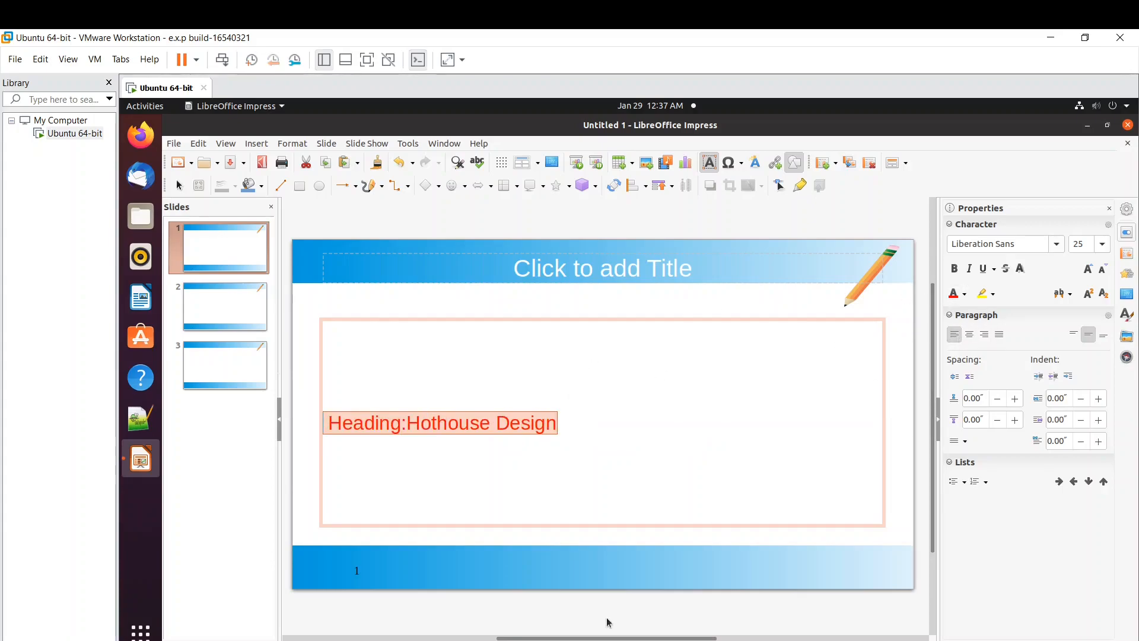
# - Recheck the heading requirements in the PDF, return to Impress and set the slide 1 heading's font to Arial
pyautogui.hotkey('alt', 'Tab')
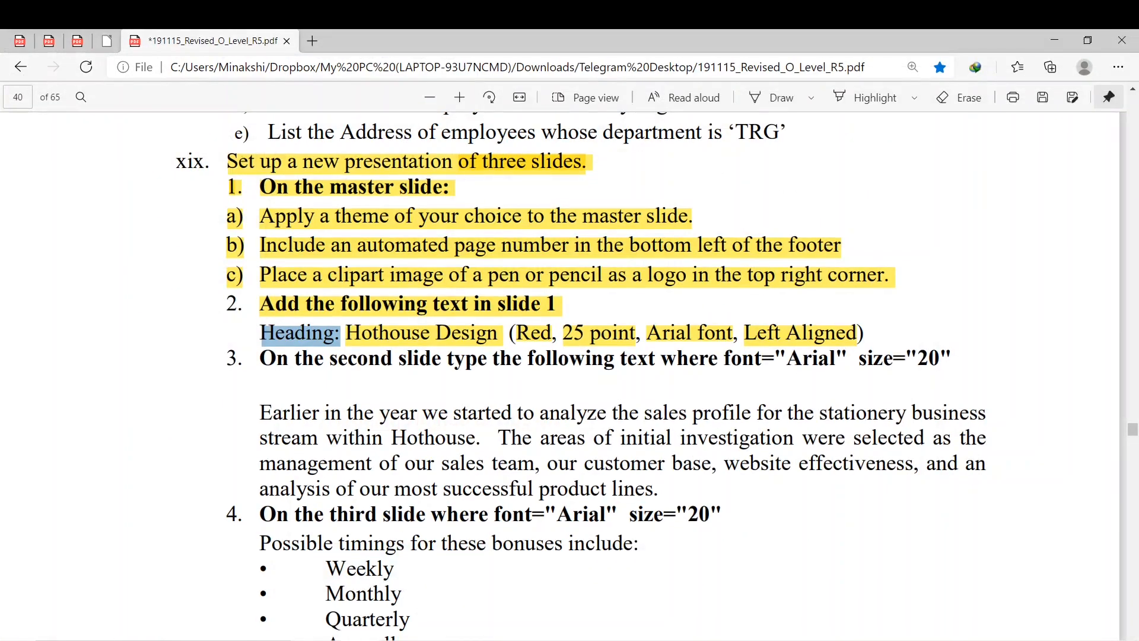
pyautogui.hotkey('alt', 'Tab')
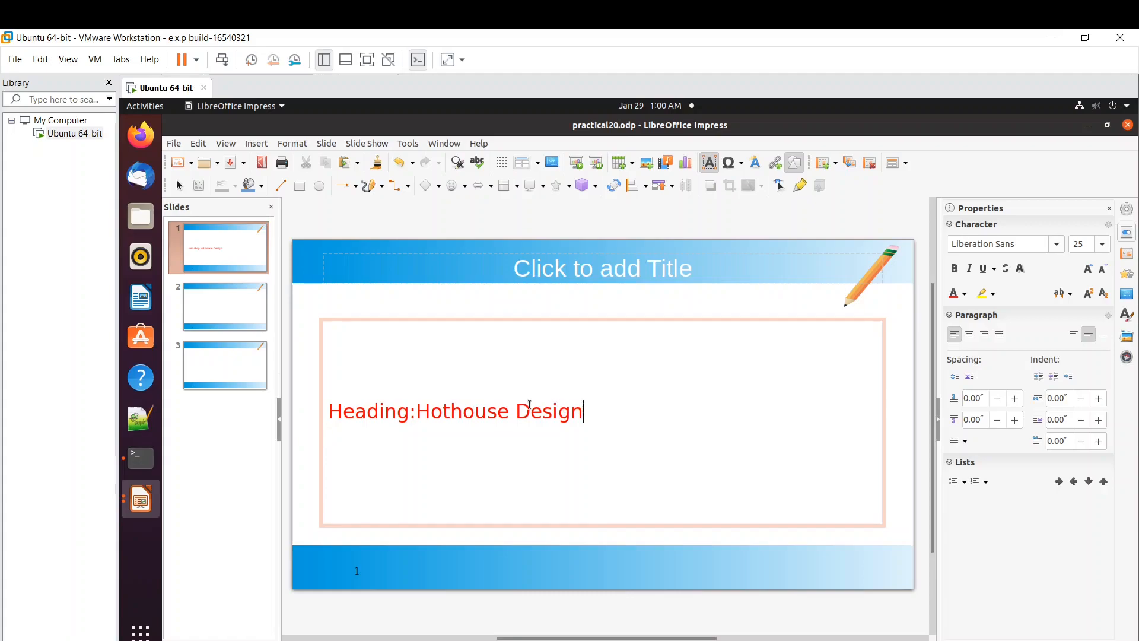
pyautogui.moveTo(584, 411); pyautogui.dragTo(331, 409)
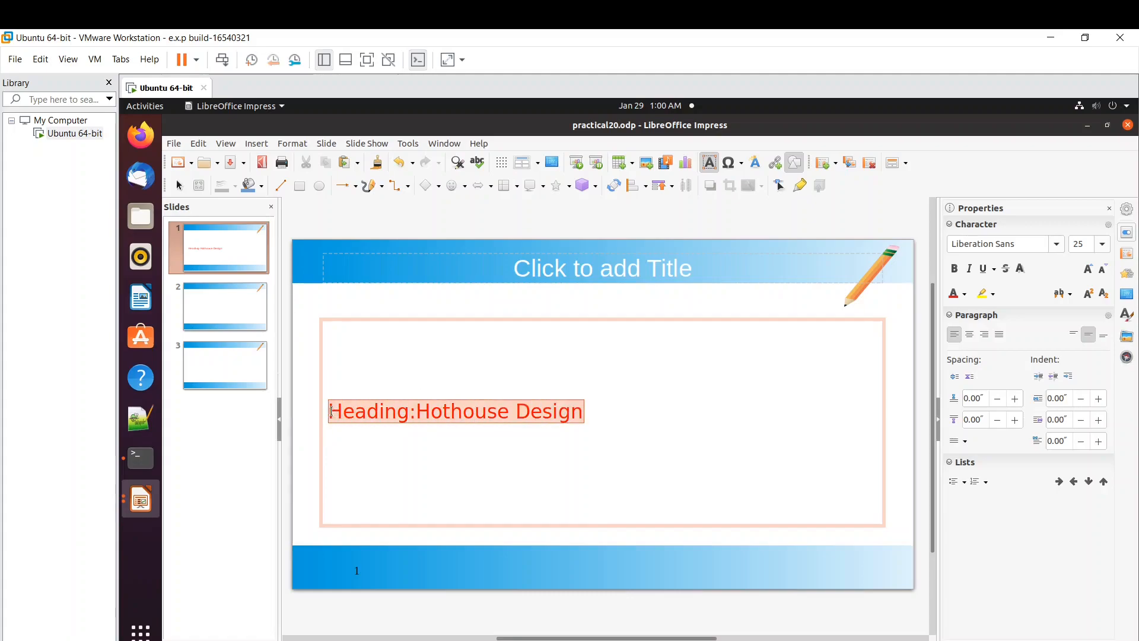
pyautogui.click(1056, 245)
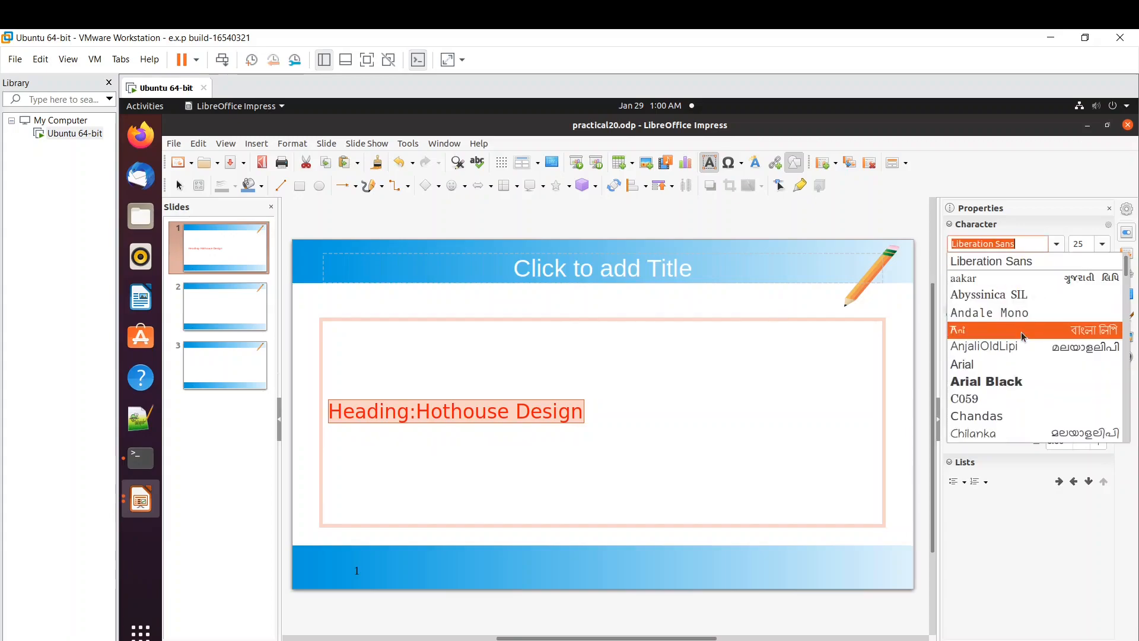
pyautogui.click(979, 366)
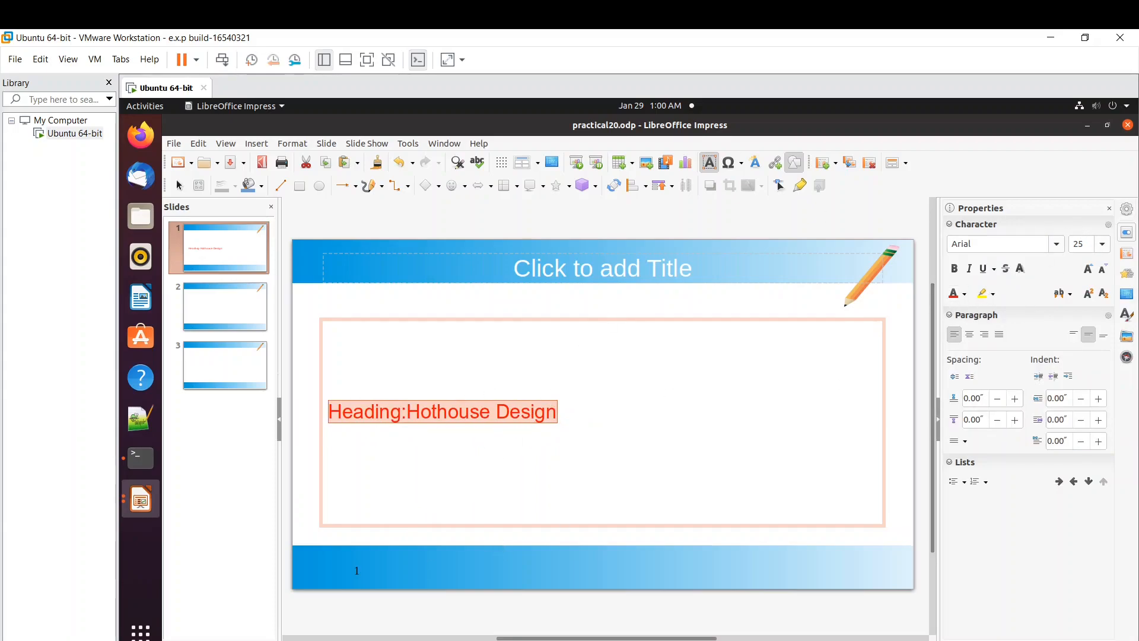
# - Reread the slide text formatting instructions in the PDF and return to the Impress presentation
pyautogui.hotkey('alt', 'Tab')
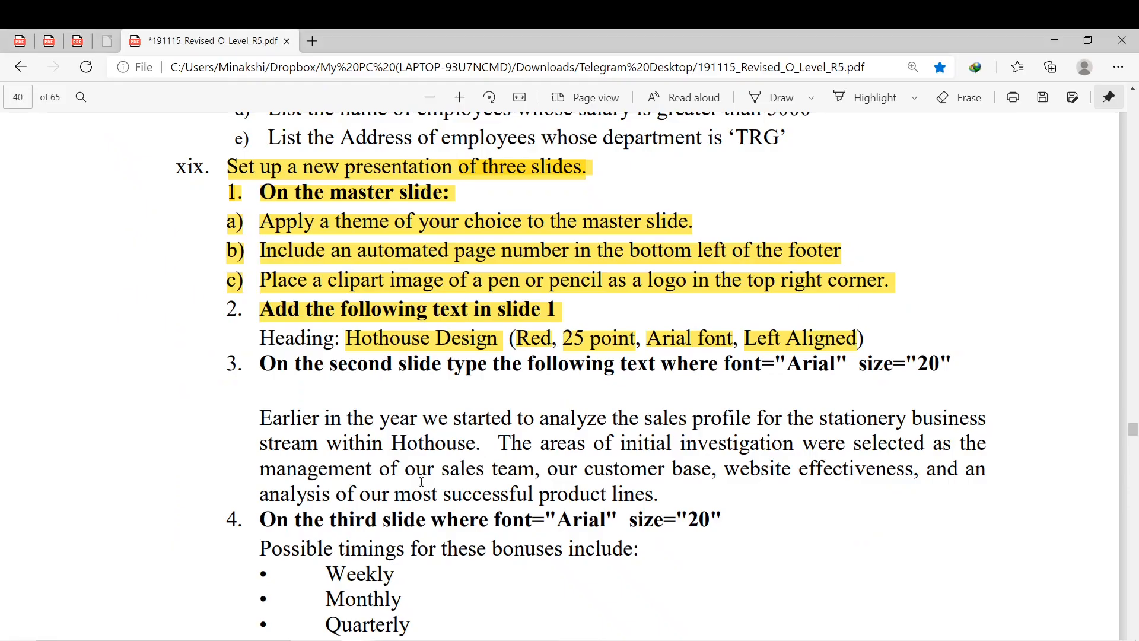
pyautogui.hscroll(-1, 482, 440)
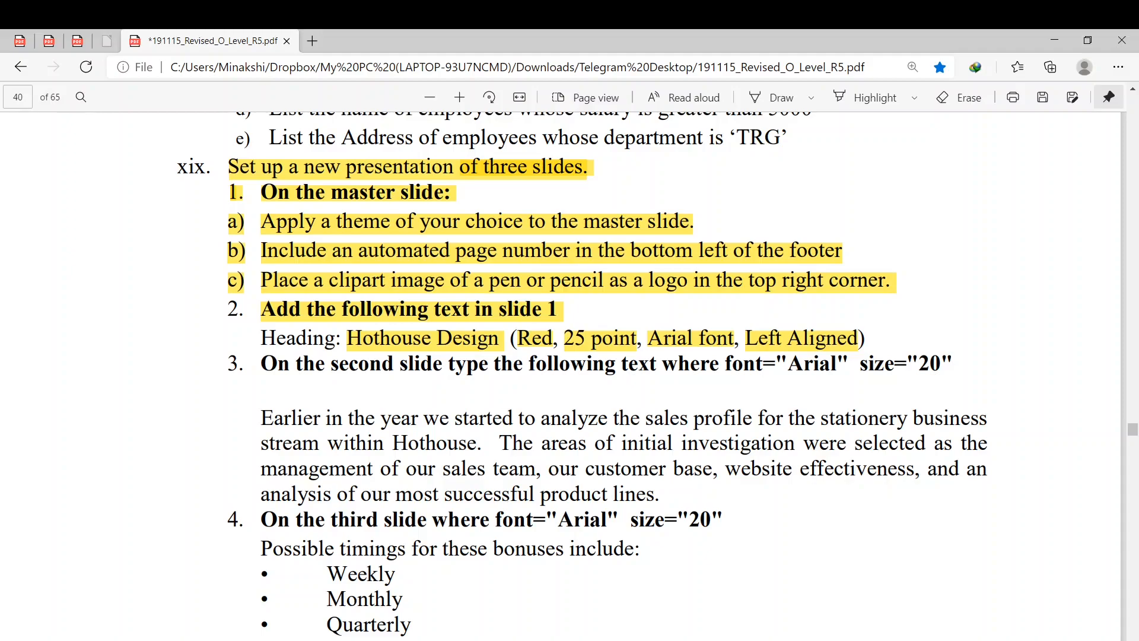
pyautogui.hotkey('alt', 'Tab')
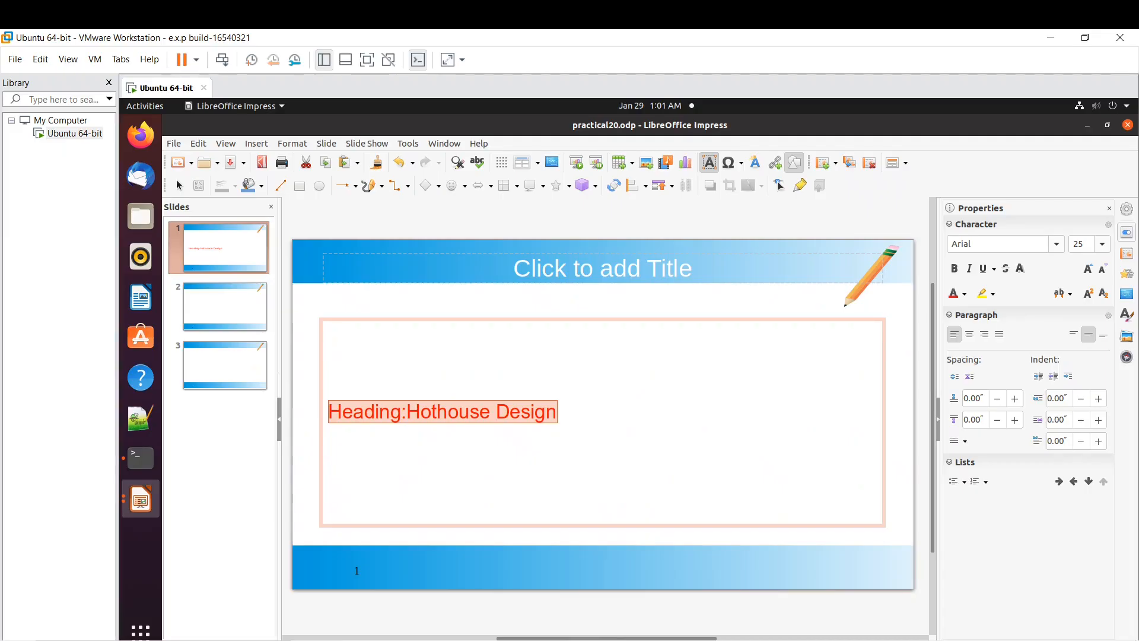
# - Look through the available fonts for the selected heading, from Arial down to the Noto and Padauk families, without changing the font
pyautogui.click(1056, 244)
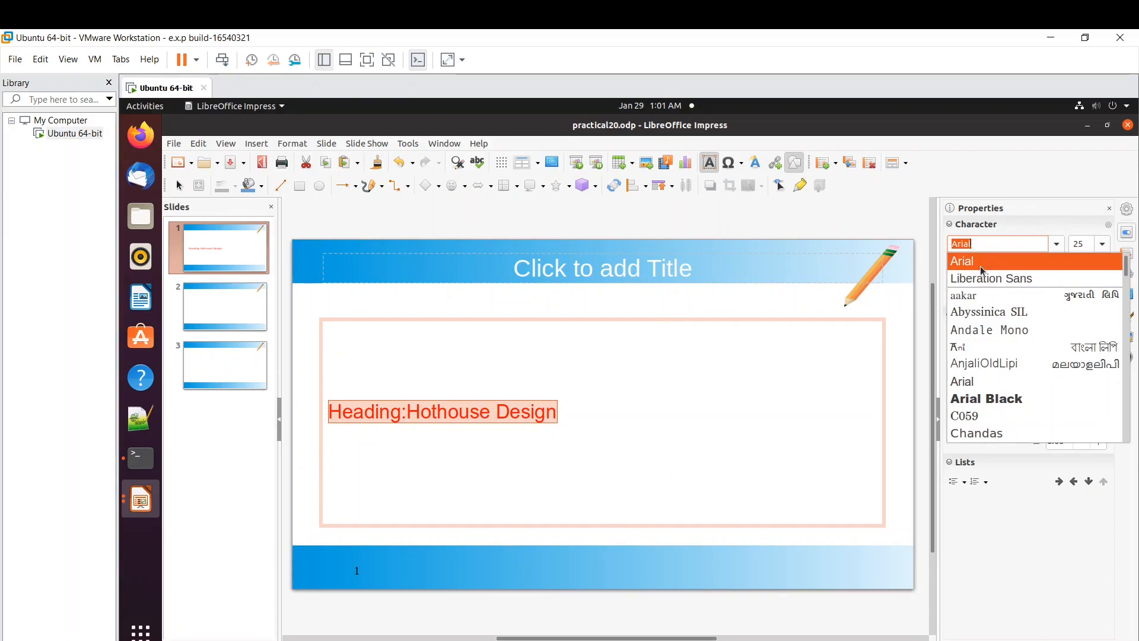
pyautogui.click(574, 423)
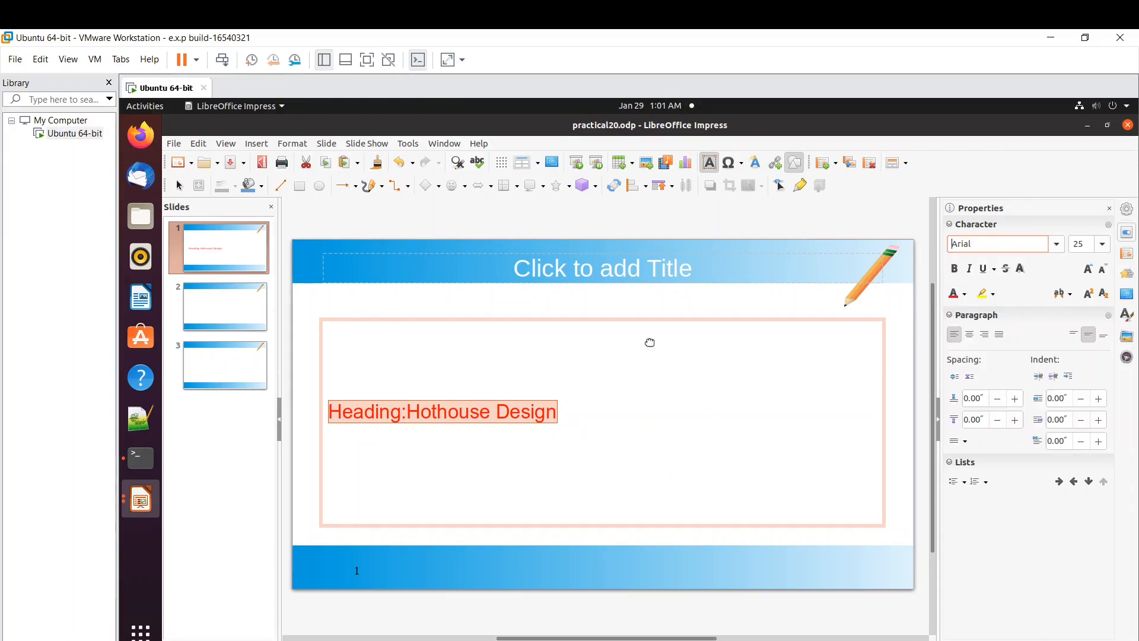
pyautogui.click(1056, 245)
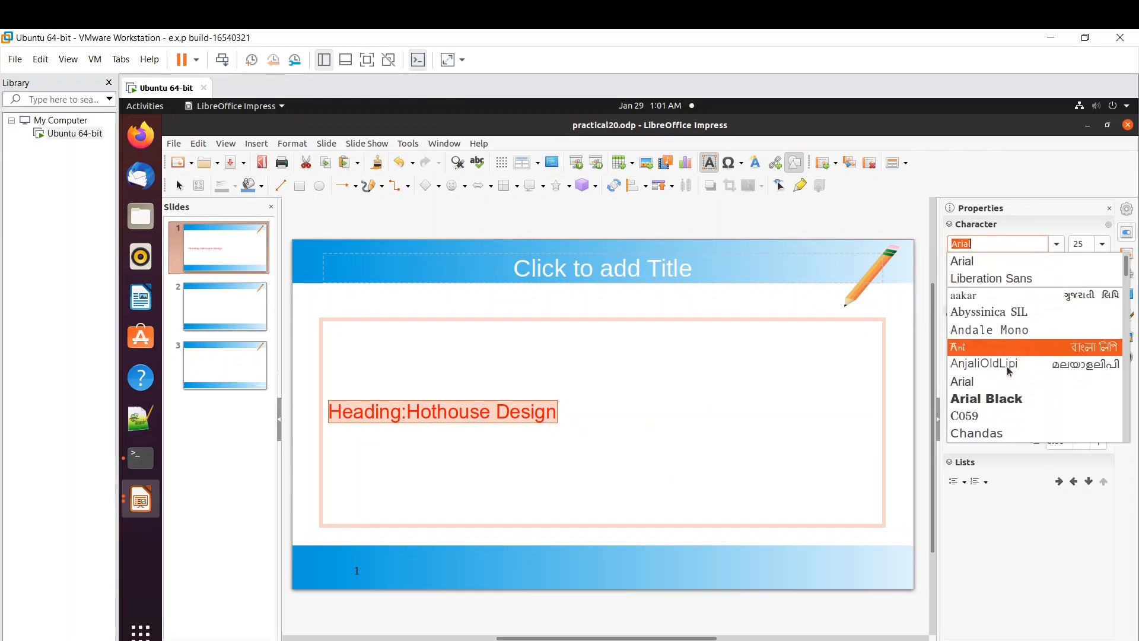
pyautogui.scroll(-5, 1006, 365)
pyautogui.scroll(-3, 1006, 366)
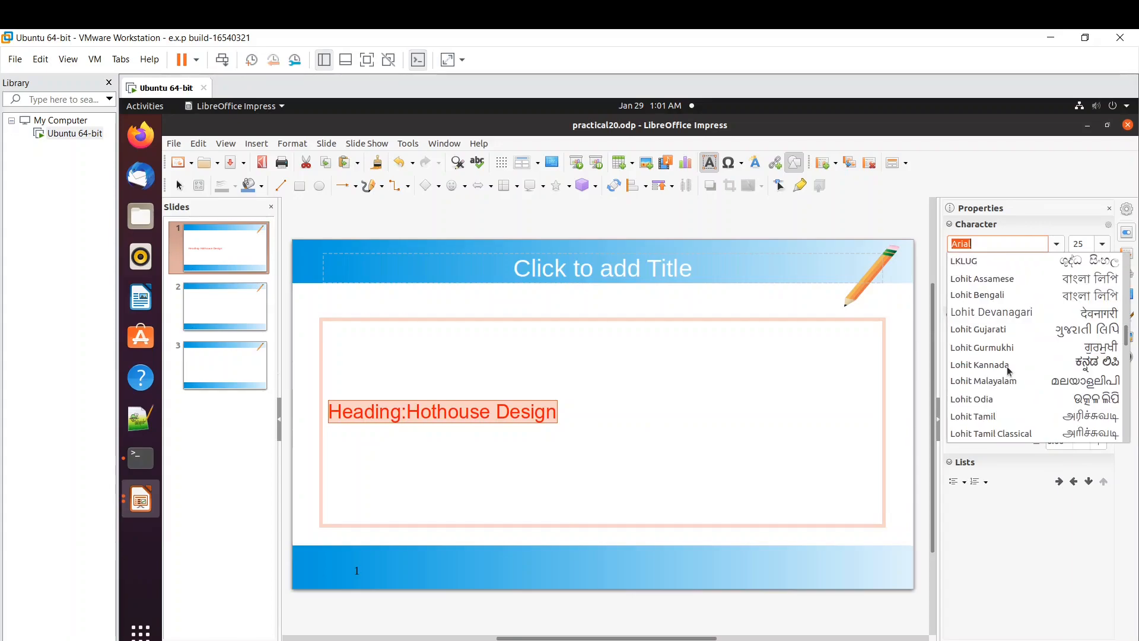
pyautogui.scroll(-3, 1009, 370)
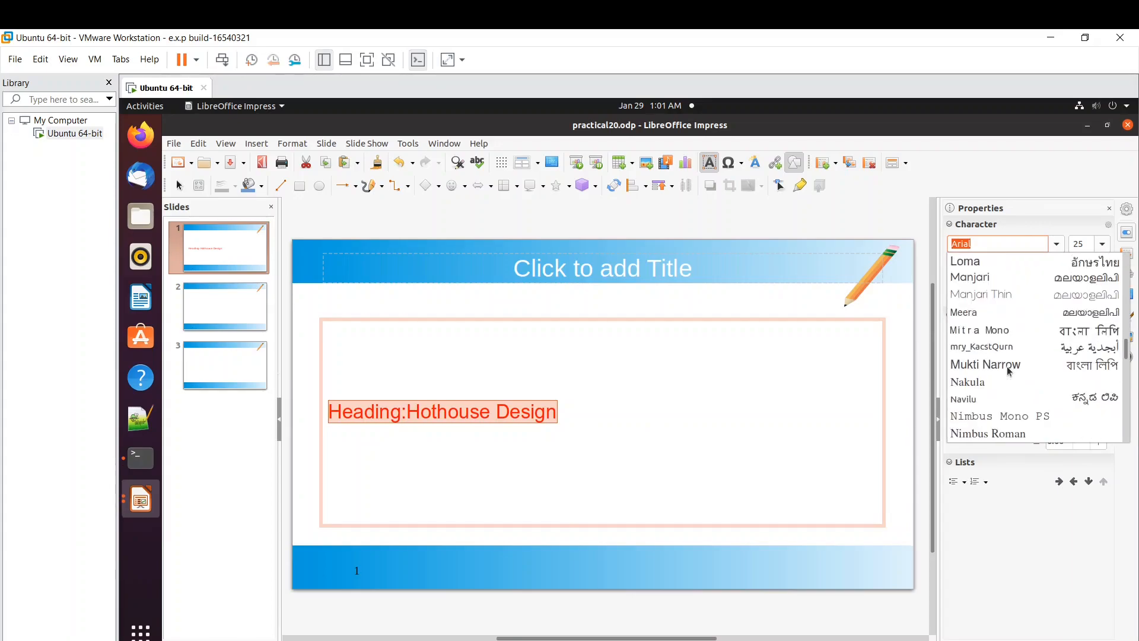
pyautogui.scroll(-3, 1008, 370)
pyautogui.scroll(-3, 1008, 370)
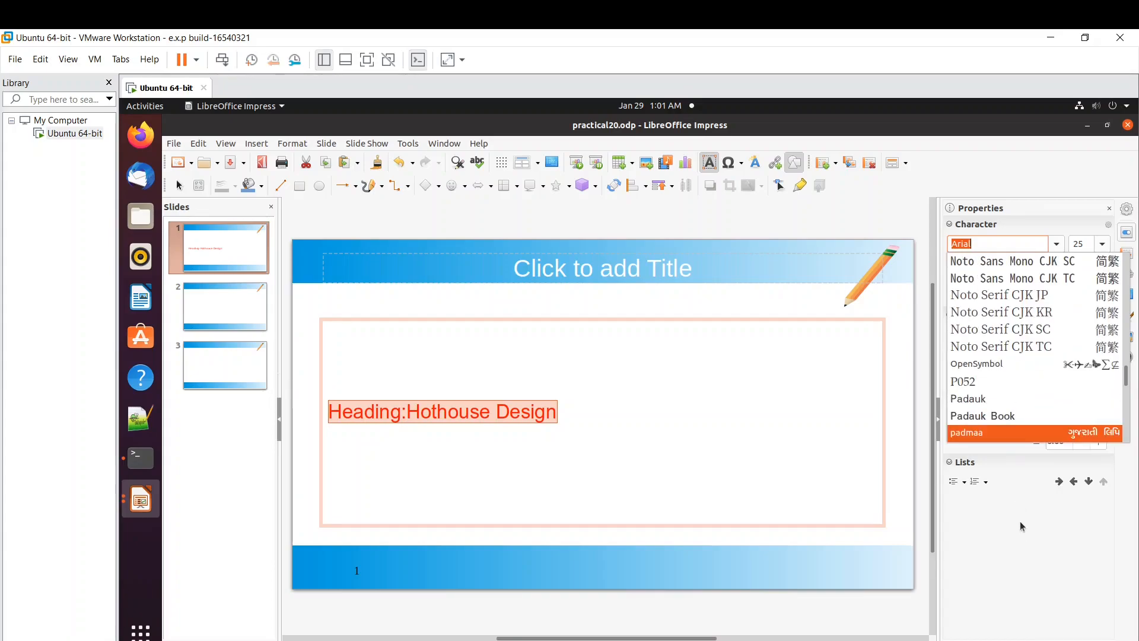
pyautogui.click(1028, 562)
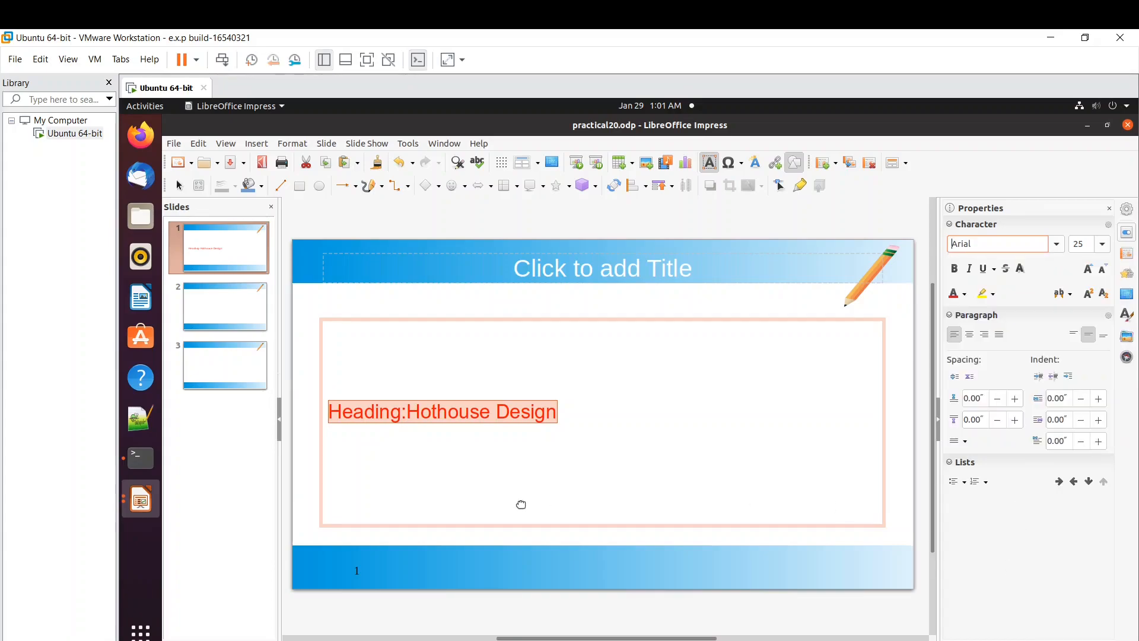
# - Add the line "sudo apt-get install ttf-mscorefonts-installer" below the heading on slide 1
pyautogui.click(523, 440)
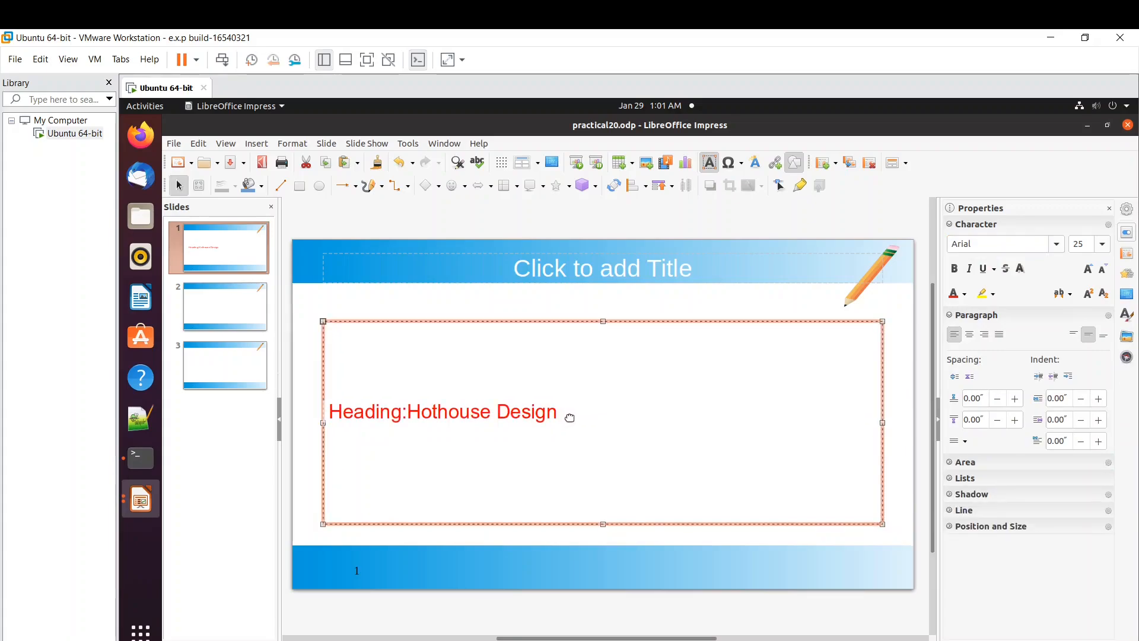
pyautogui.click(557, 411)
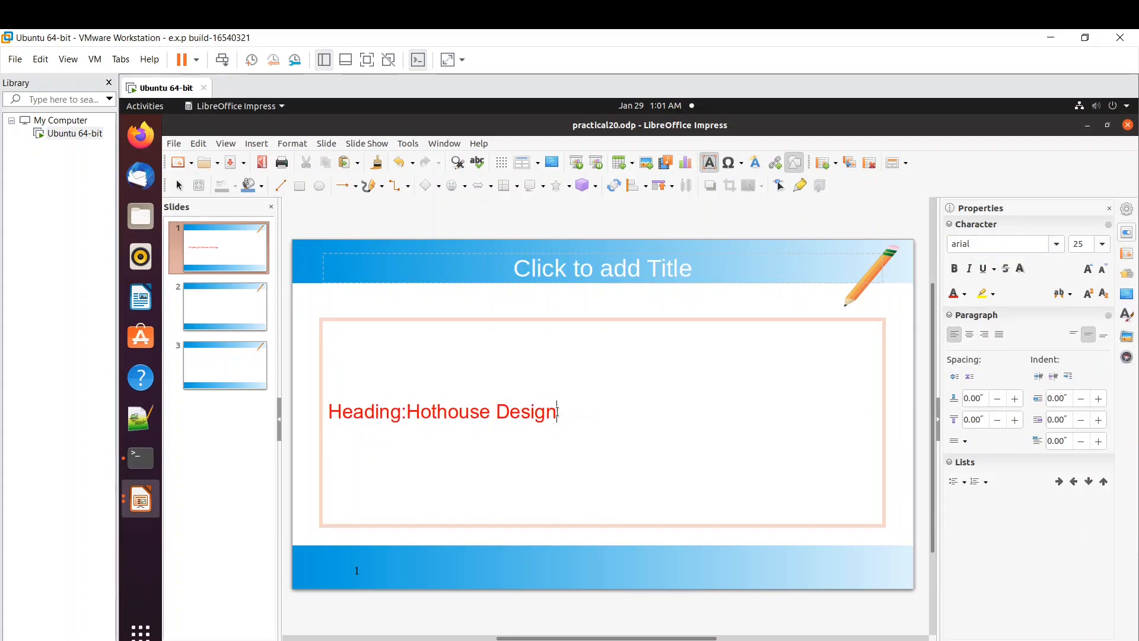
pyautogui.press('Return')
pyautogui.write('sudo apt-get install ttf-mscorefonts-installer')
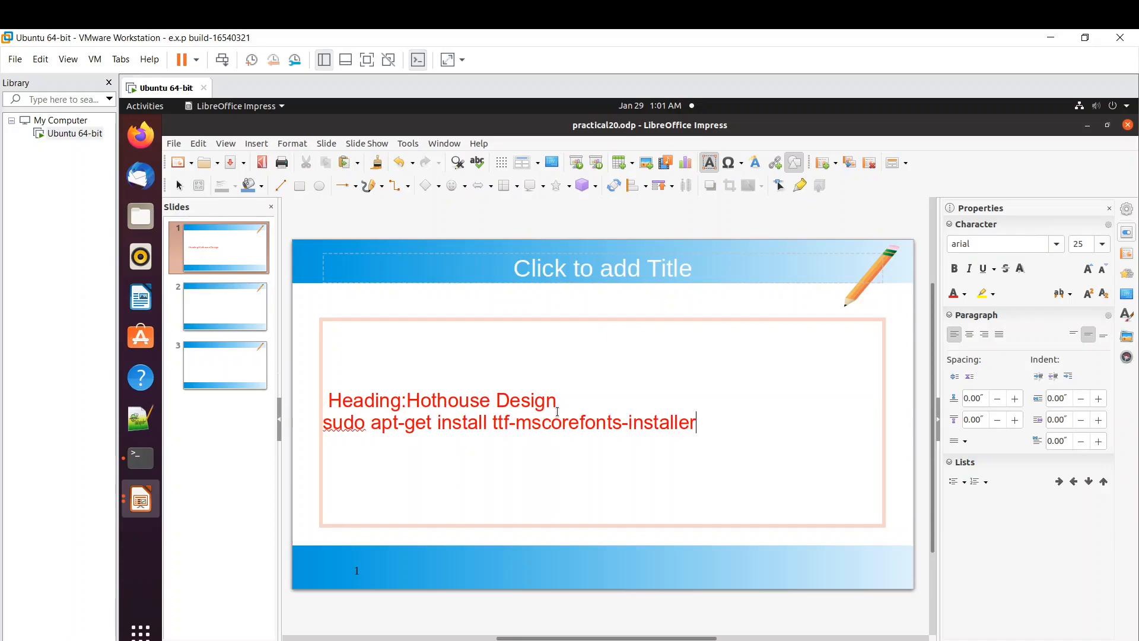
# - Copy the whole "sudo apt-get install ttf-mscorefonts-installer" line on slide 1
pyautogui.moveTo(699, 423); pyautogui.dragTo(332, 425)
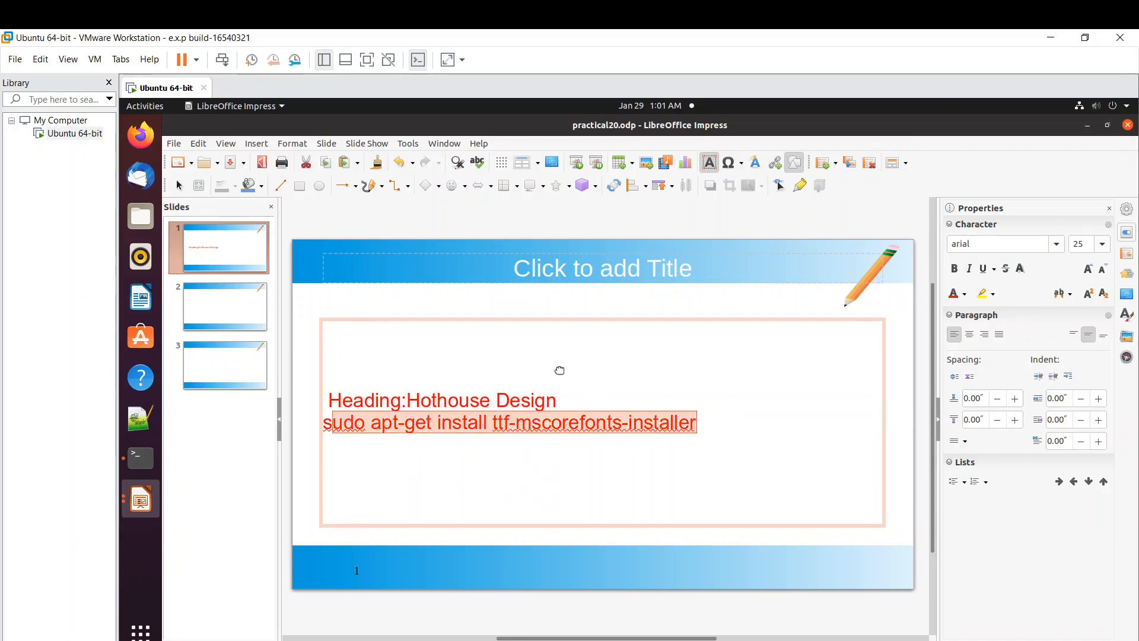
pyautogui.press('Escape')
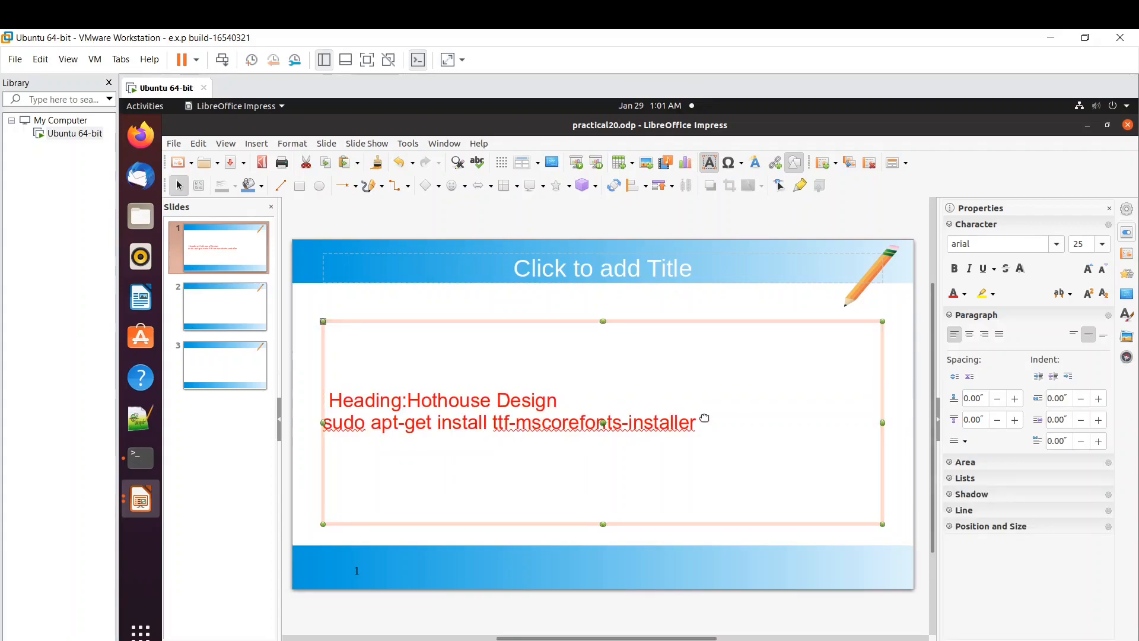
pyautogui.click(692, 422)
pyautogui.moveTo(696, 423); pyautogui.dragTo(322, 423)
pyautogui.hotkey('ctrl', 'c')
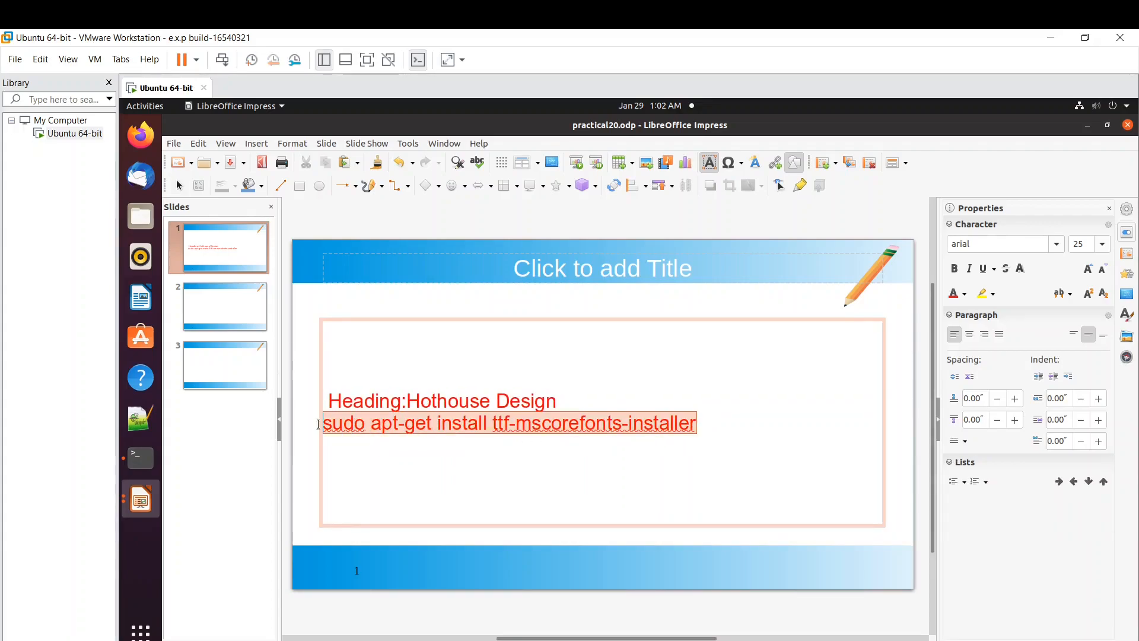
# - Set the font colour of the selected installer command line on slide 1 to green
pyautogui.click(1052, 244)
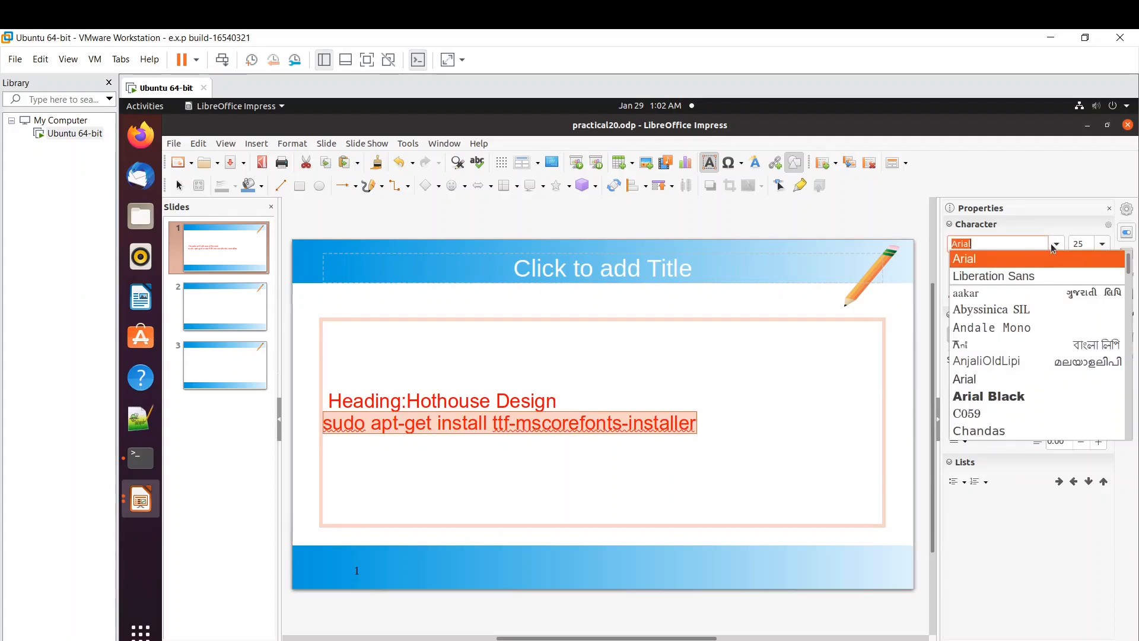
pyautogui.click(1069, 517)
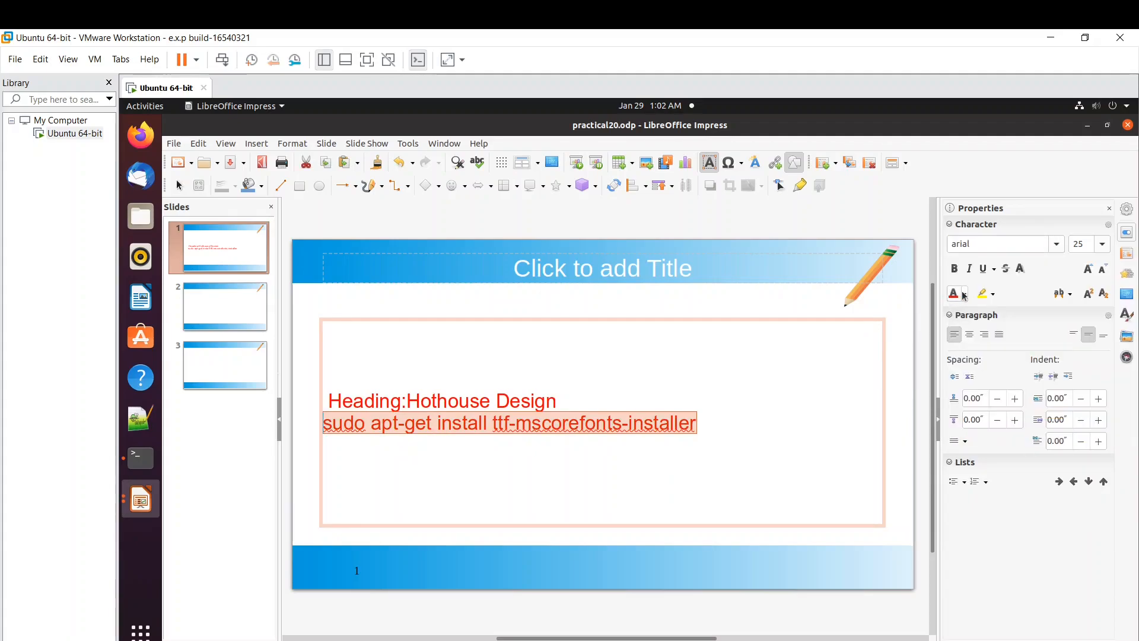
pyautogui.click(964, 293)
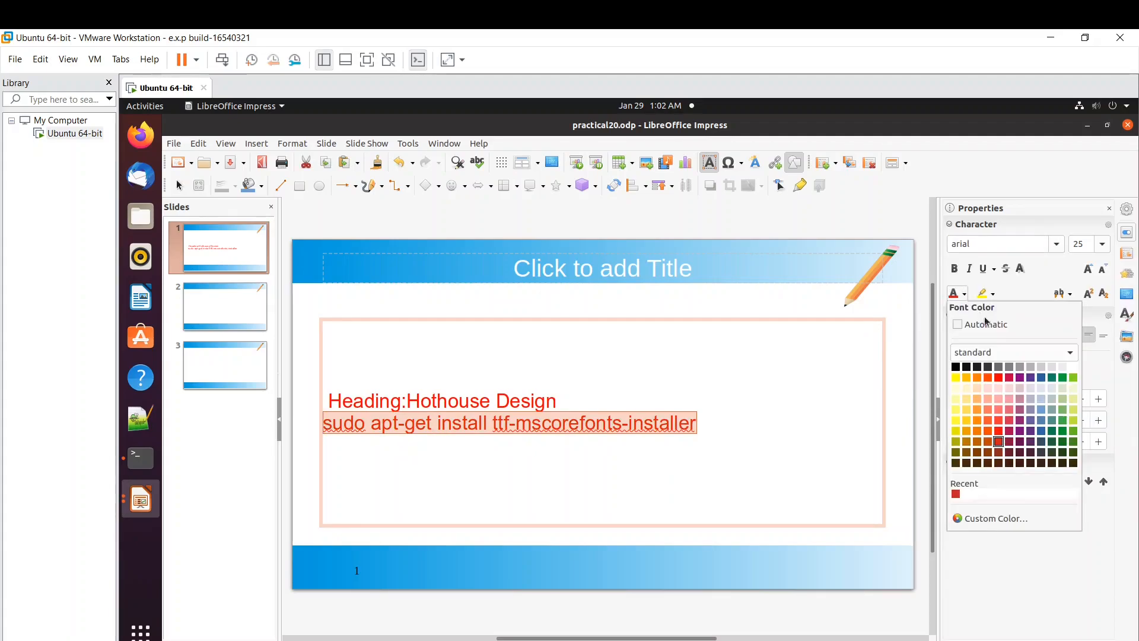
pyautogui.click(1061, 378)
pyautogui.press('Escape')
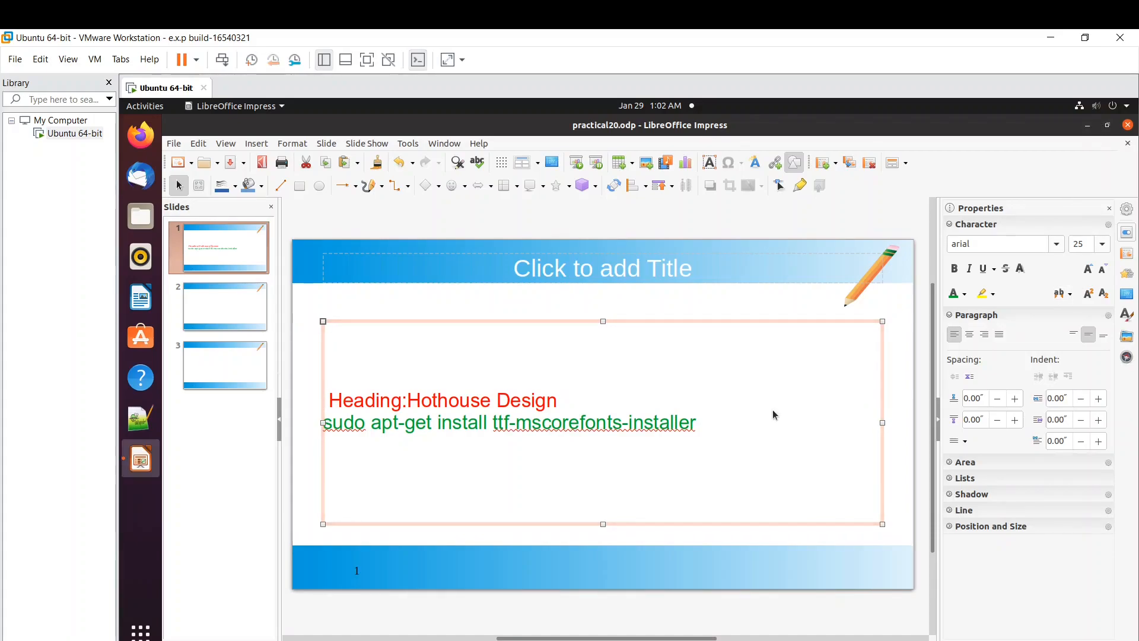
# - Minimise the presentation, open the Ubuntu Terminal and run the copied command "sudo apt-get install ttf-mscorefonts-installer"
pyautogui.click(1086, 125)
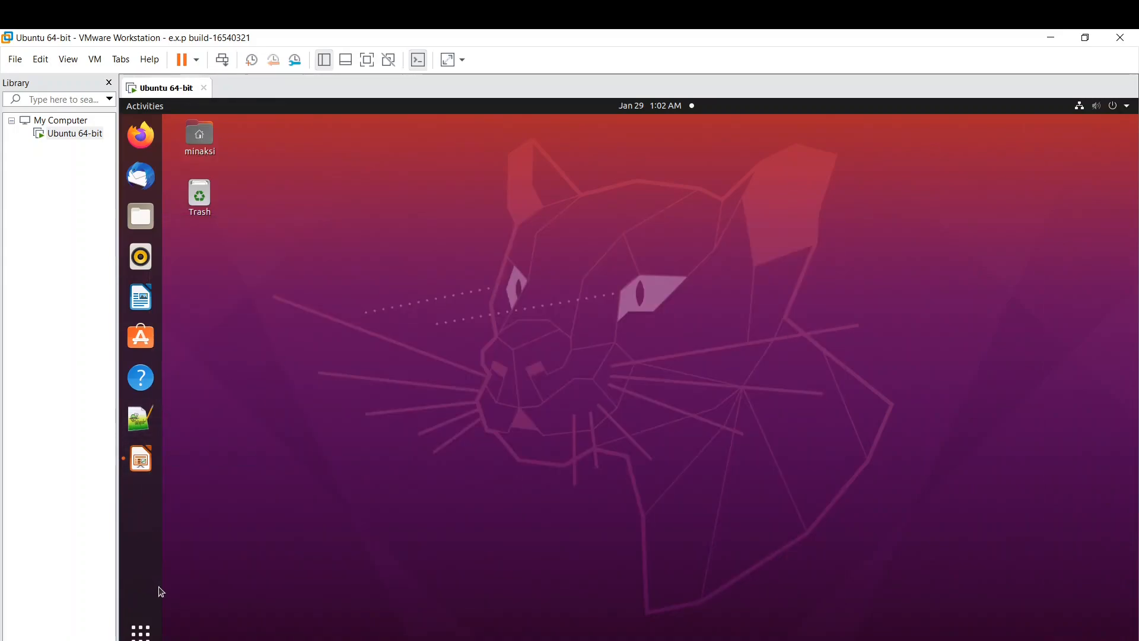
pyautogui.click(140, 630)
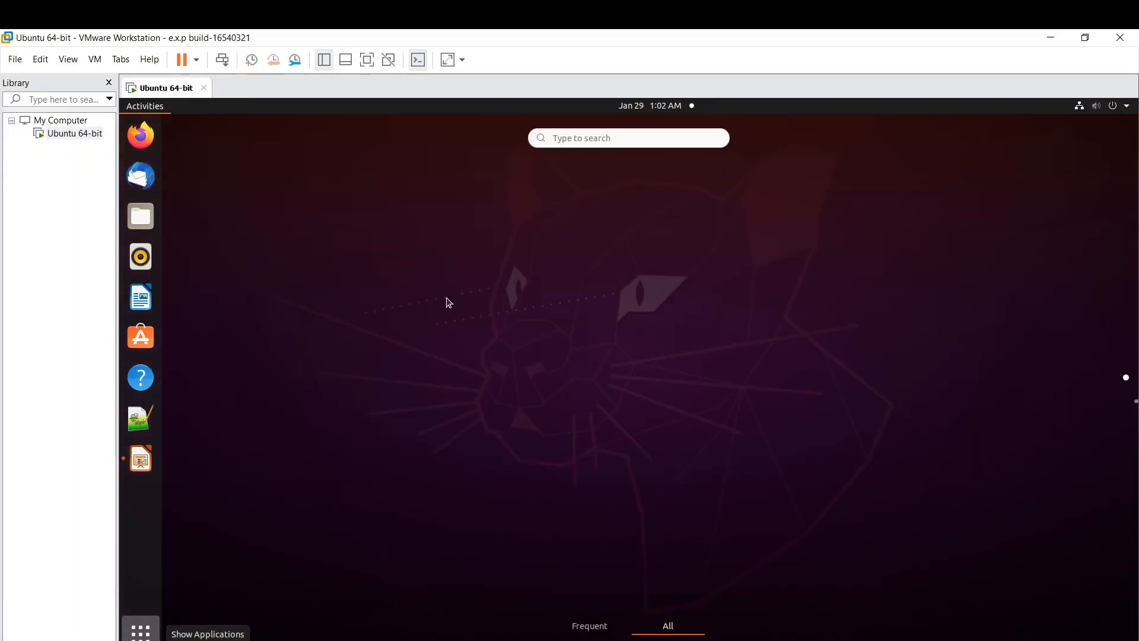
pyautogui.click(579, 141)
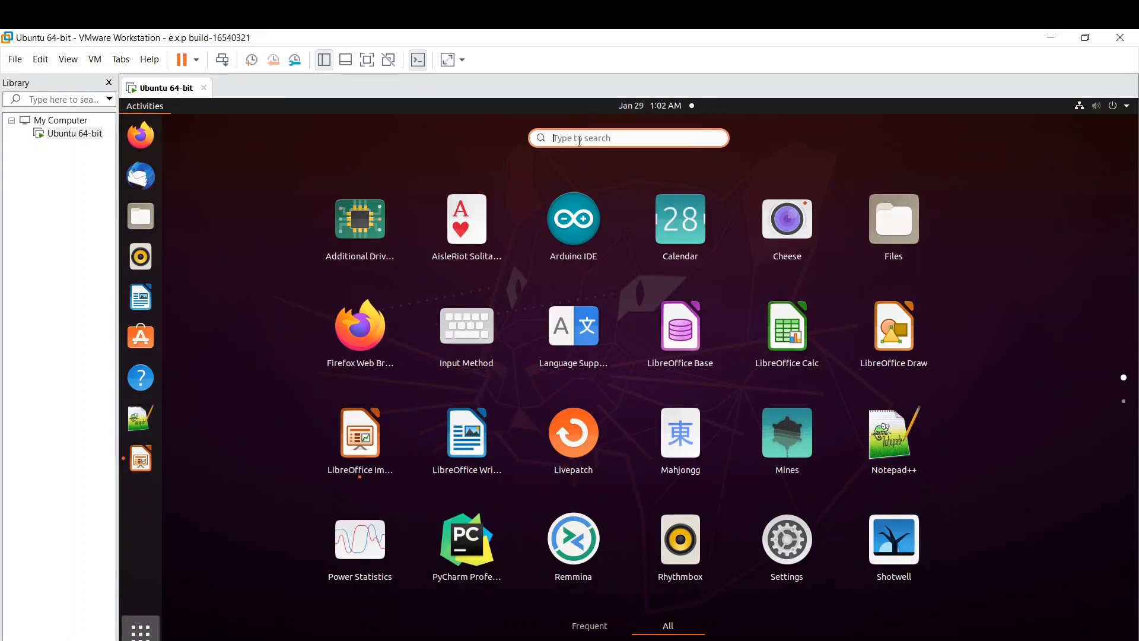
pyautogui.write('termi')
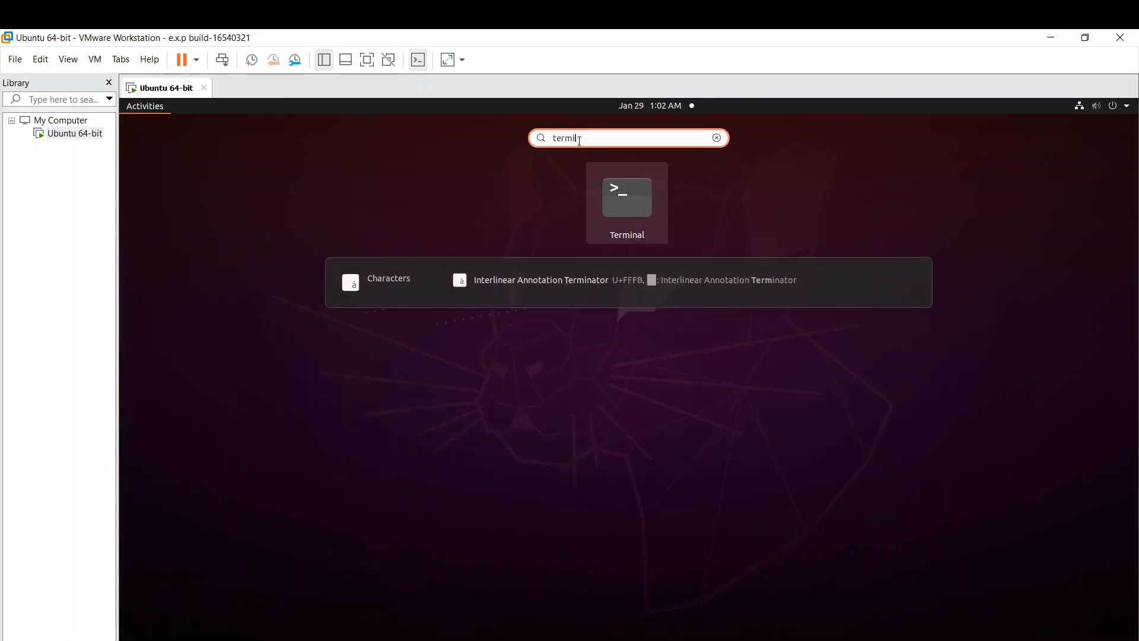
pyautogui.write('nal')
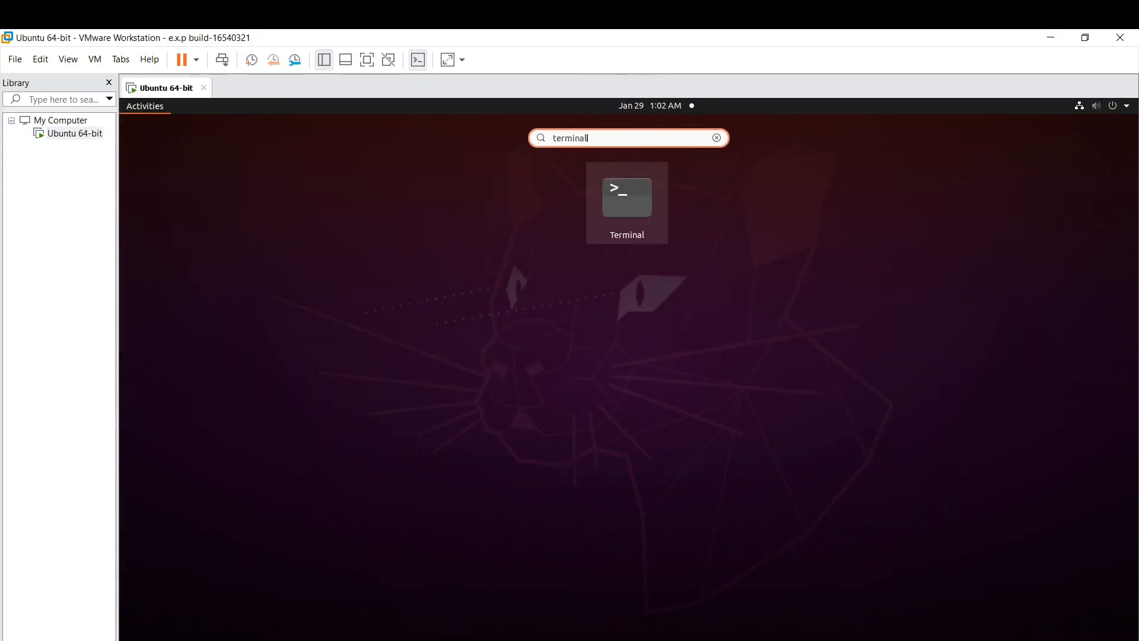
pyautogui.click(627, 210)
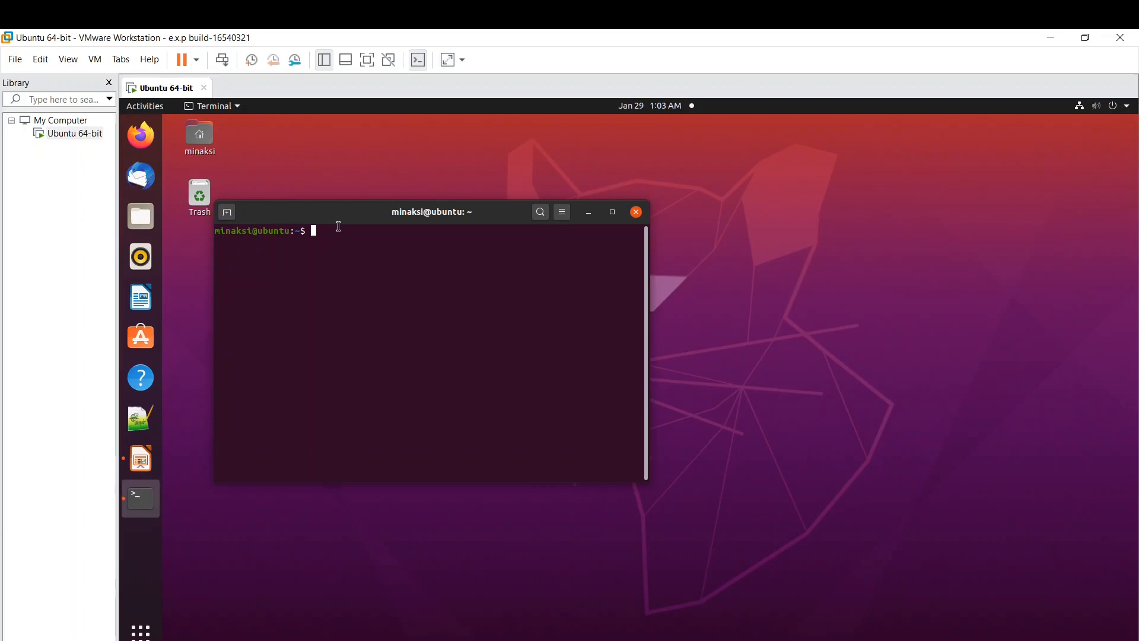
pyautogui.hotkey('ctrl', 'shift', 'v')
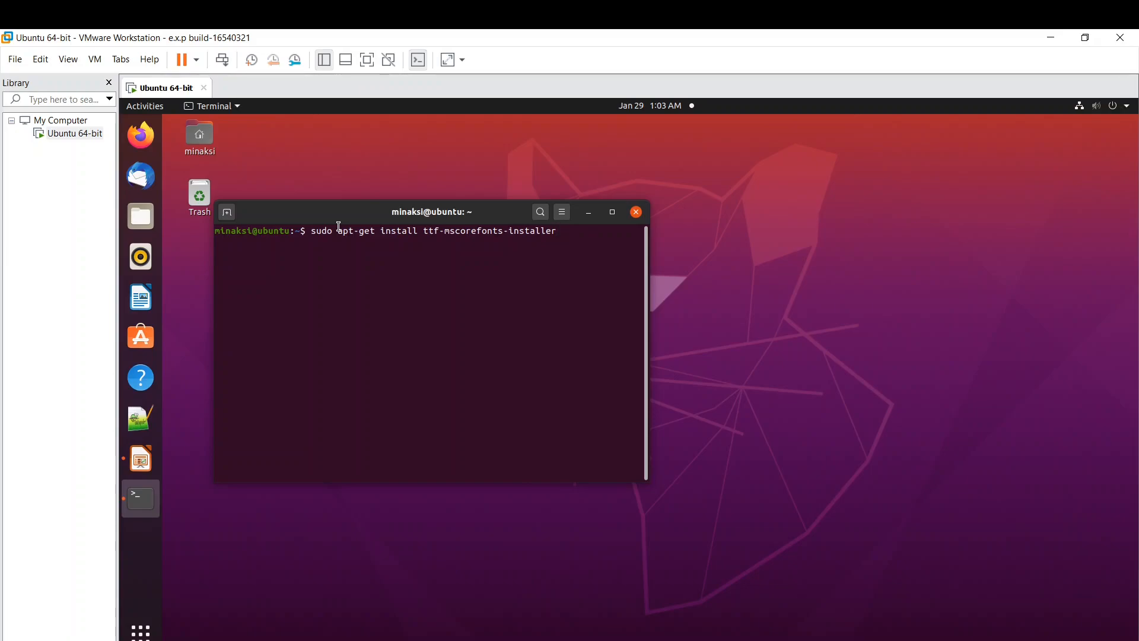
pyautogui.press('Return')
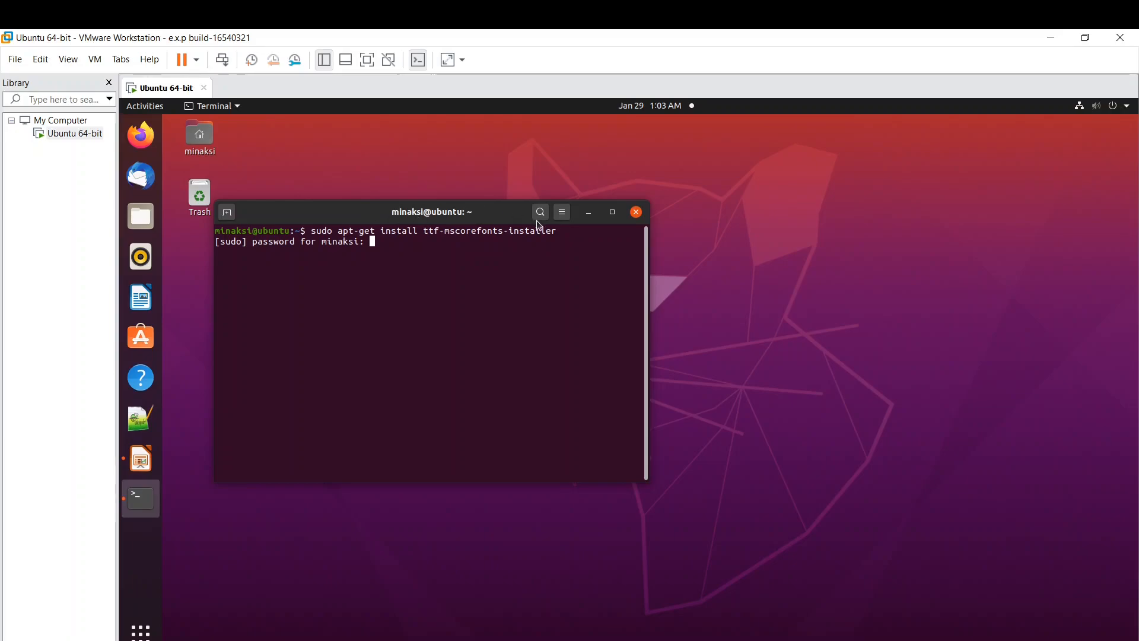
# - Close the Terminal, ending its running process, and return to the Impress presentation
pyautogui.click(636, 213)
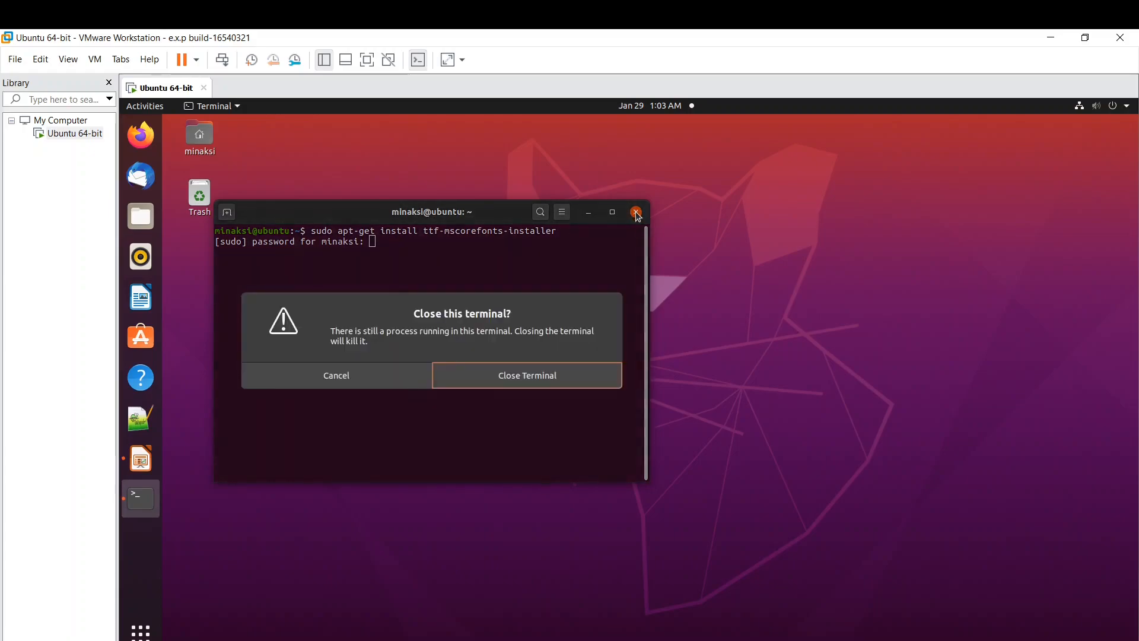
pyautogui.click(543, 385)
pyautogui.click(145, 468)
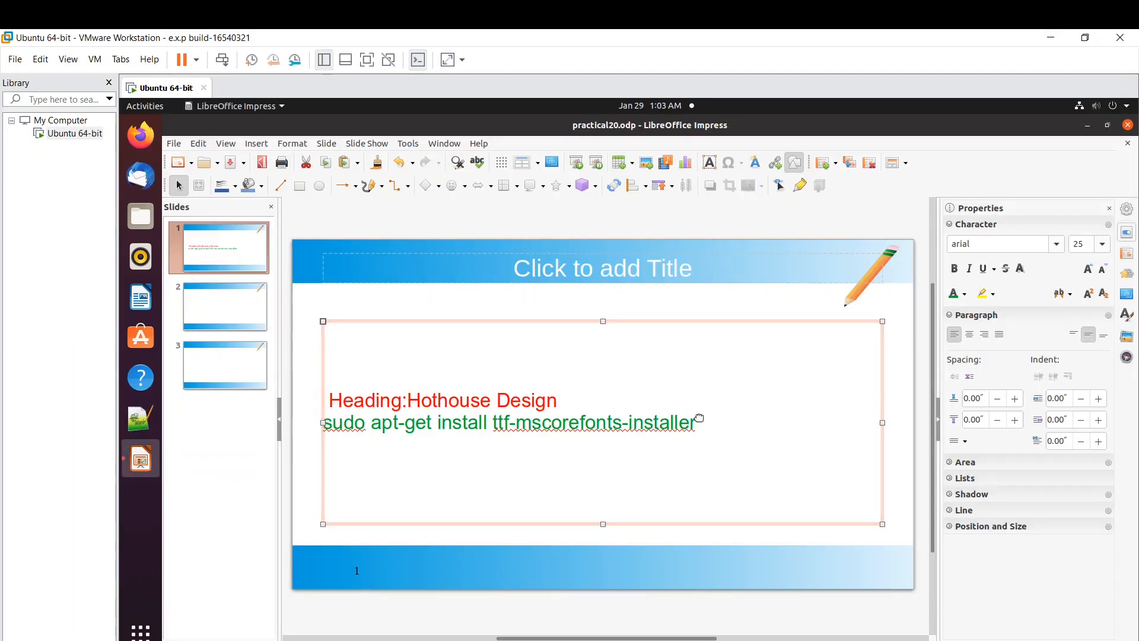
# - Delete the installer command line below the heading on slide 1
pyautogui.click(693, 431)
pyautogui.click(693, 430)
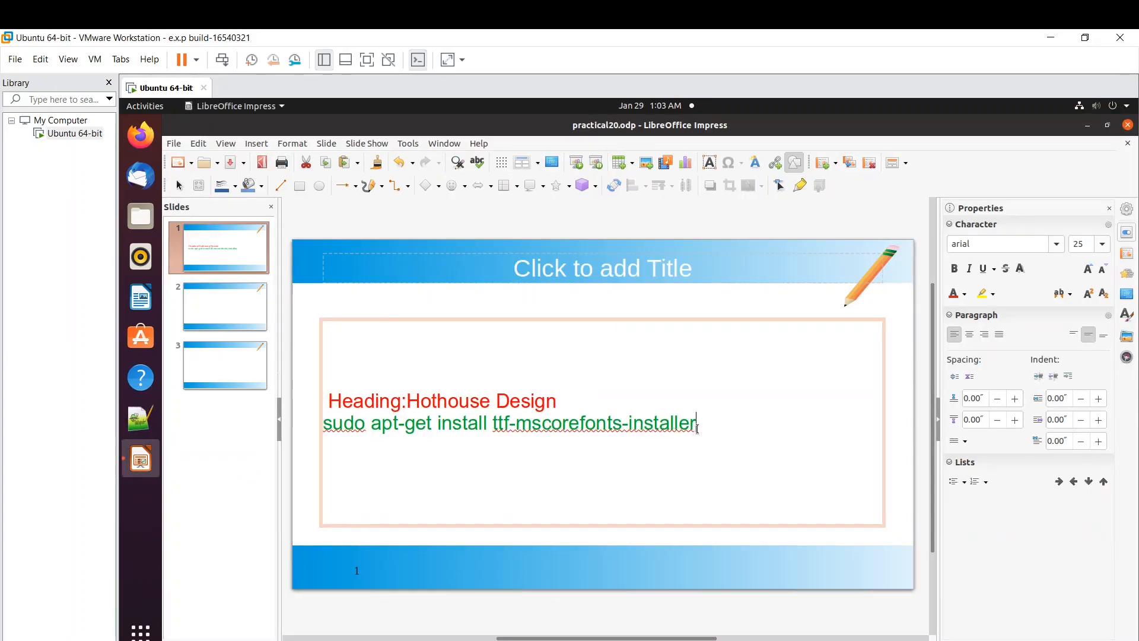
pyautogui.moveTo(696, 425); pyautogui.dragTo(310, 428)
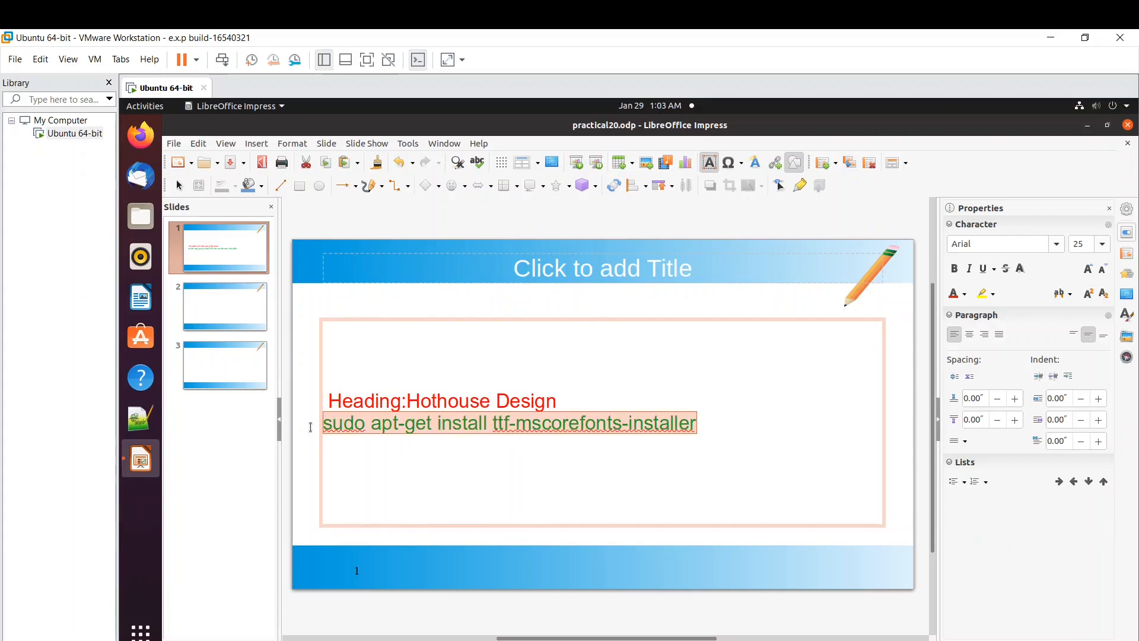
pyautogui.press('BackSpace')
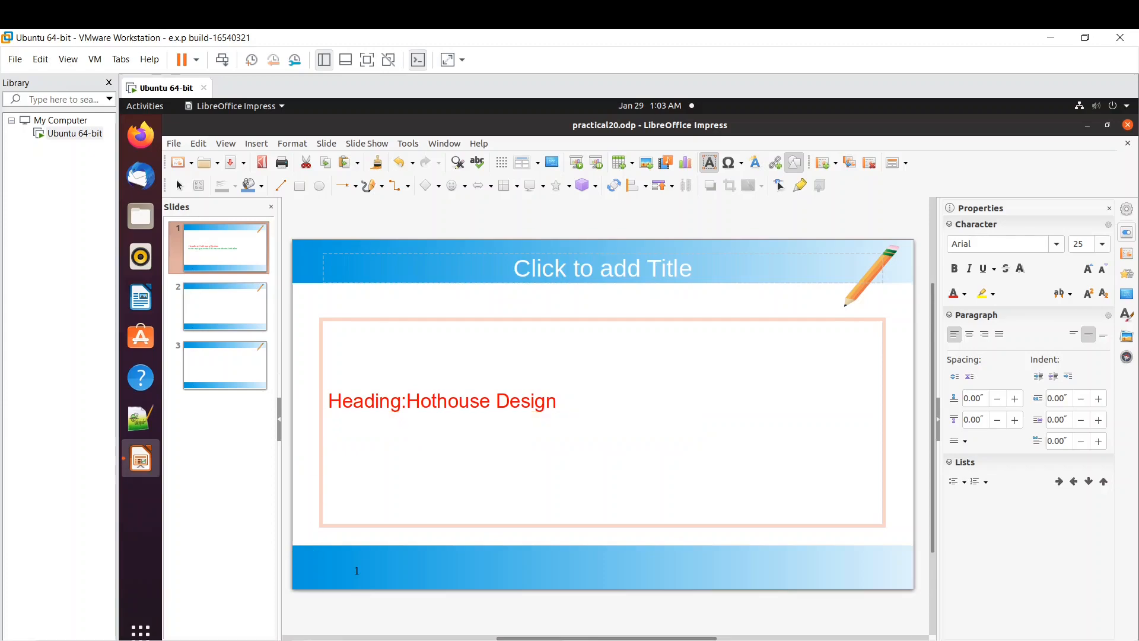
# - Switch to the exercise PDF and highlight instruction 3 about the second slide's text, font "Arial" and size "20"
pyautogui.hotkey('alt', 'Tab')
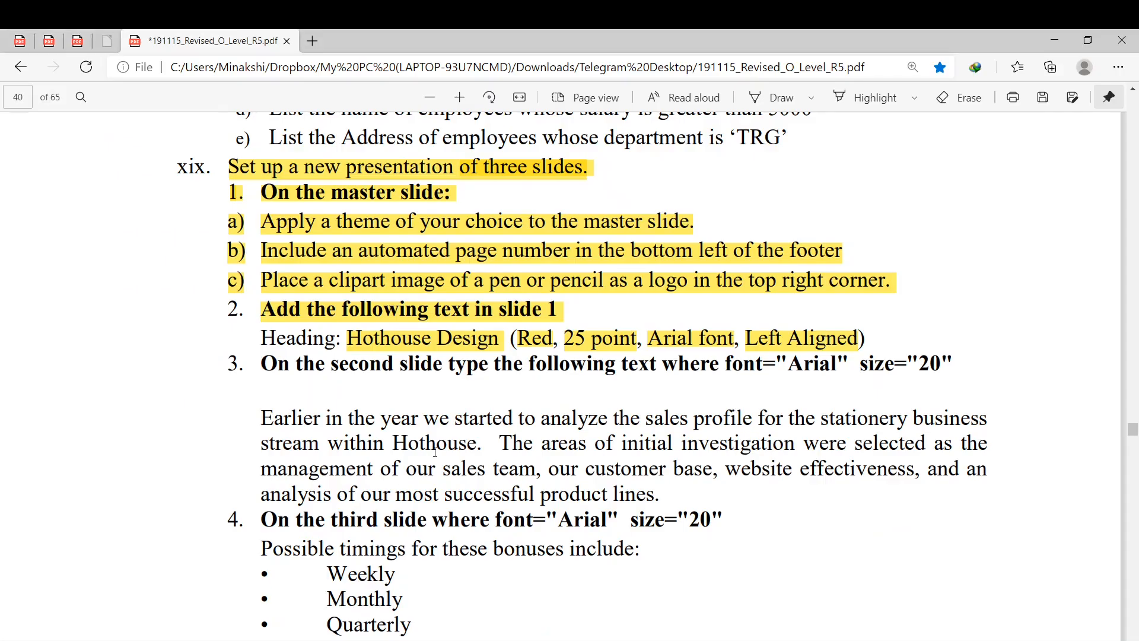
pyautogui.scroll(-1, 386, 405)
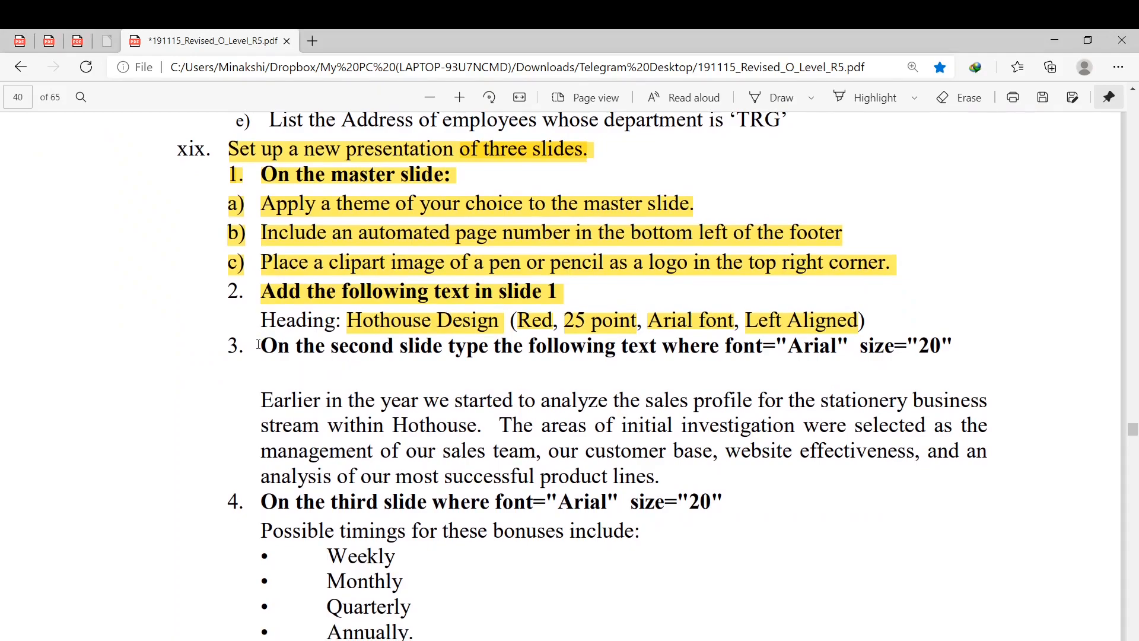
pyautogui.moveTo(258, 344); pyautogui.dragTo(328, 347)
pyautogui.click(851, 98)
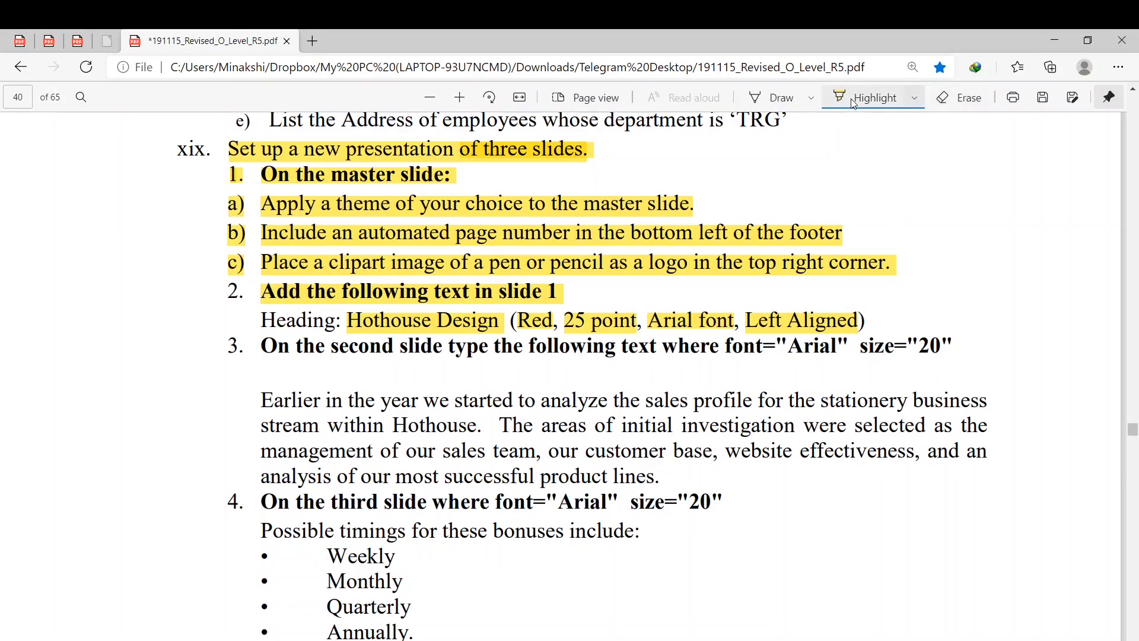
pyautogui.moveTo(261, 345); pyautogui.dragTo(966, 355)
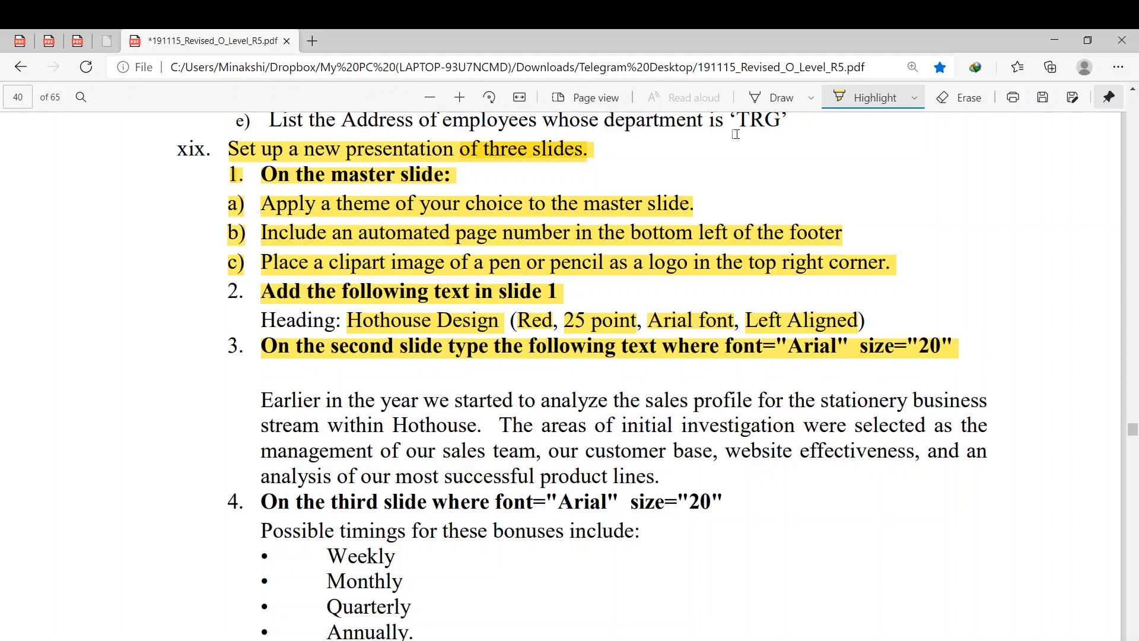
# - Leave the PDF's annotation tools and copy the paragraph from "Earlier in the year" to "most successful product lines"
pyautogui.click(775, 100)
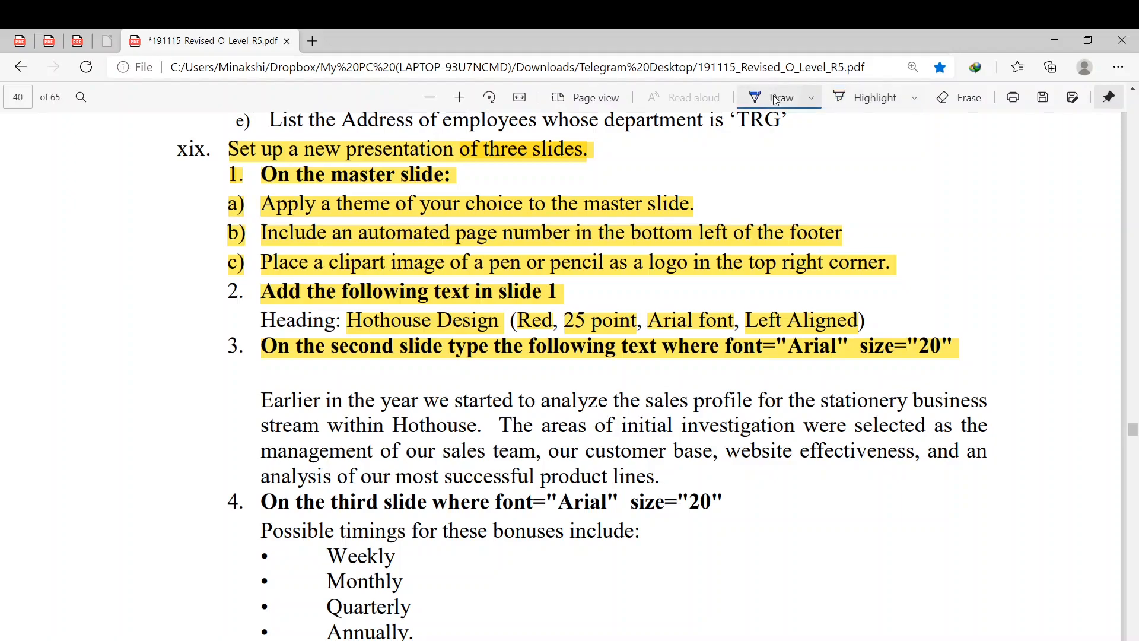
pyautogui.click(811, 100)
pyautogui.click(777, 104)
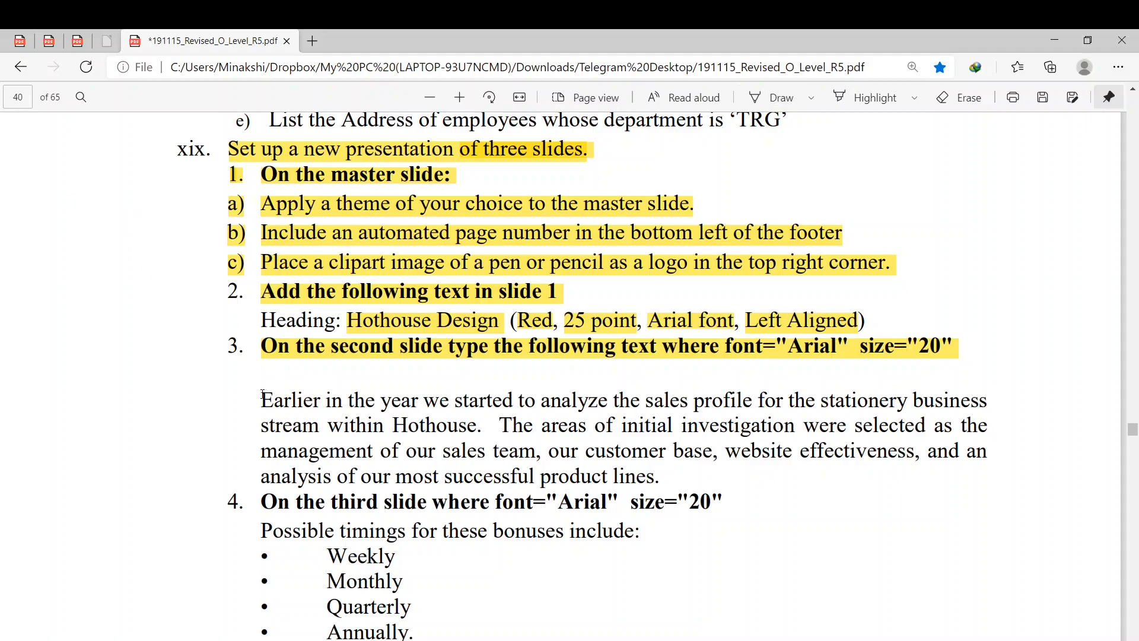
pyautogui.moveTo(263, 396); pyautogui.dragTo(664, 473)
pyautogui.hotkey('ctrl', 'c')
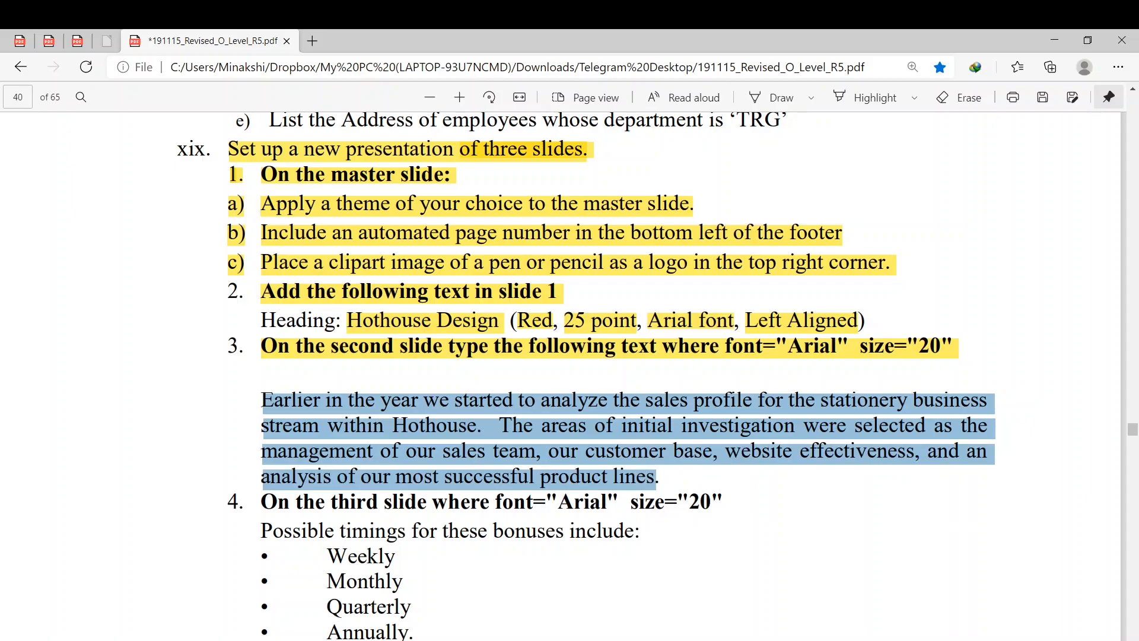
# - Return to the Impress presentation and paste the copied paragraph onto slide 2 as a text box
pyautogui.hotkey('alt', 'Tab')
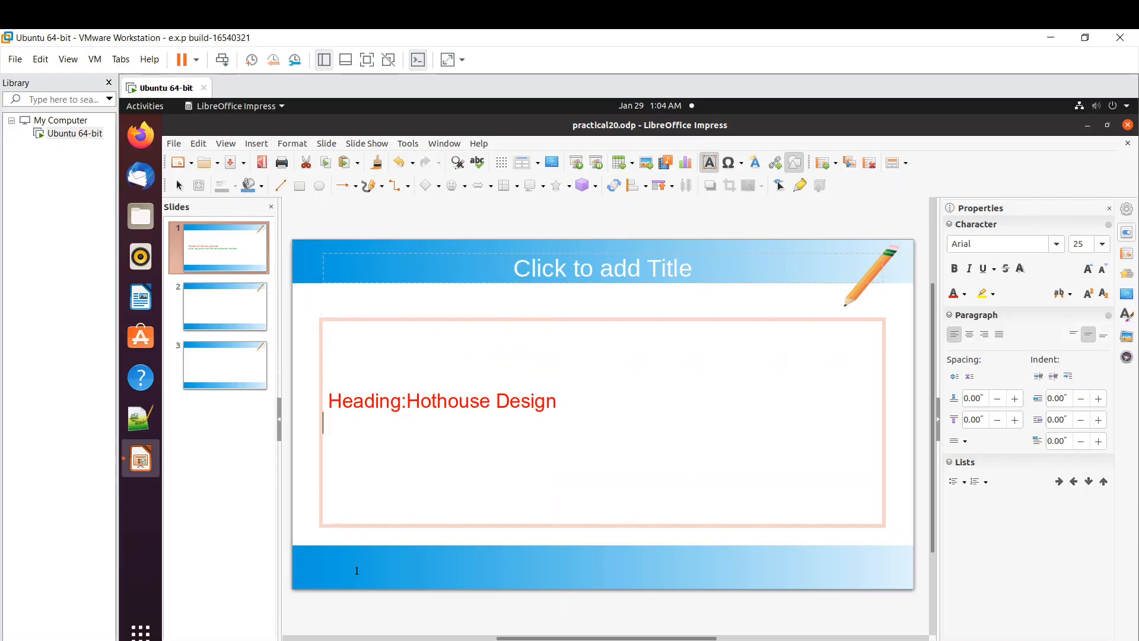
pyautogui.click(249, 313)
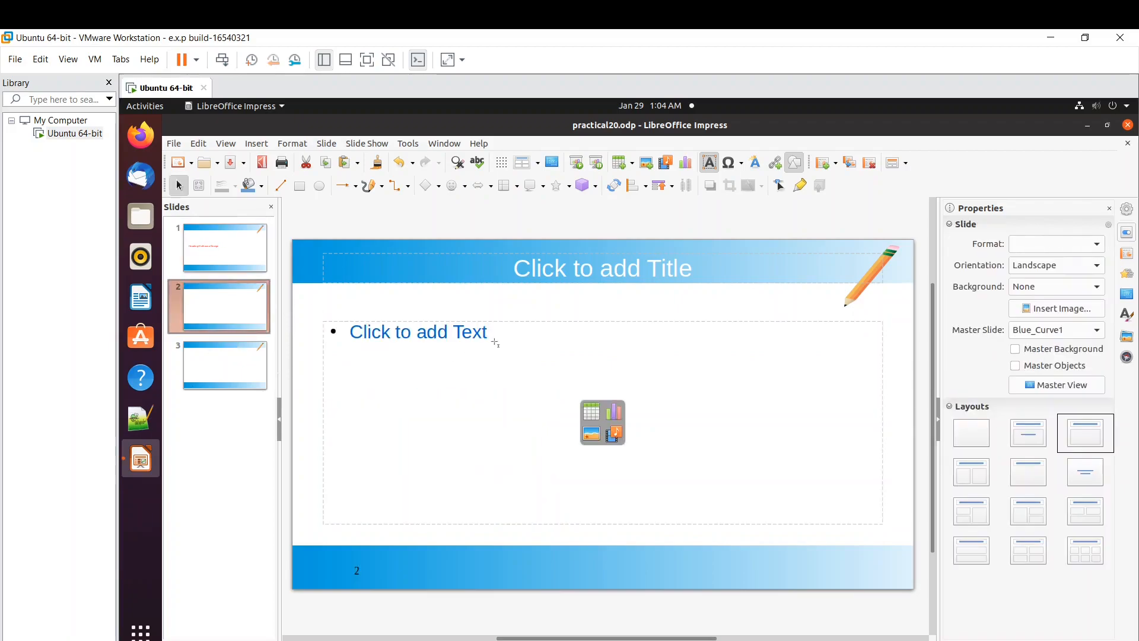
pyautogui.click(489, 333)
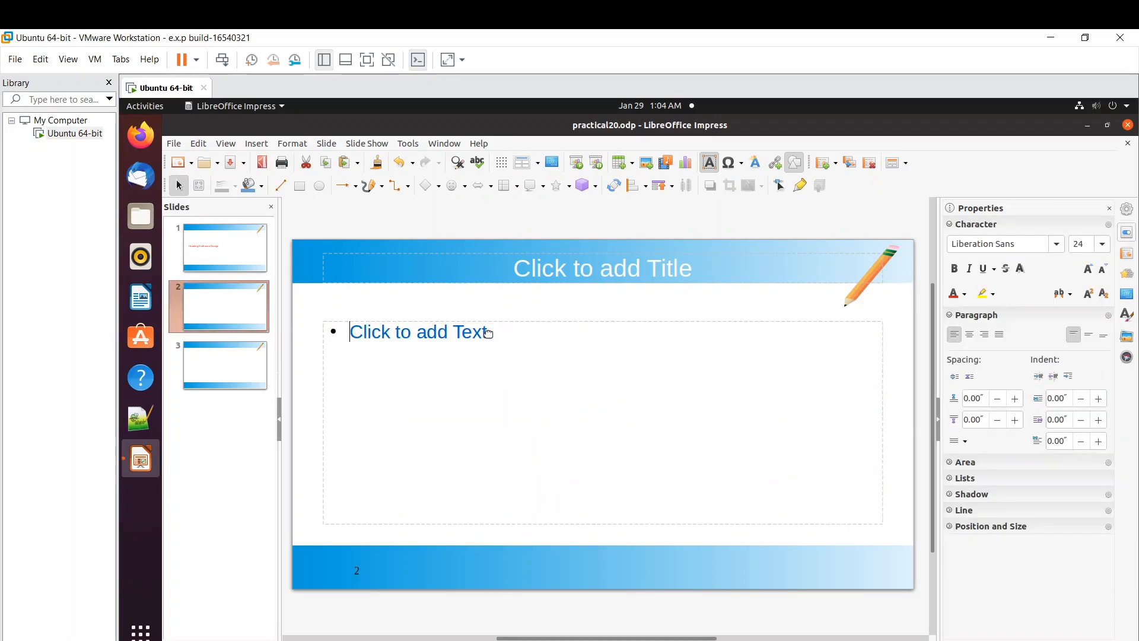
pyautogui.press('Escape')
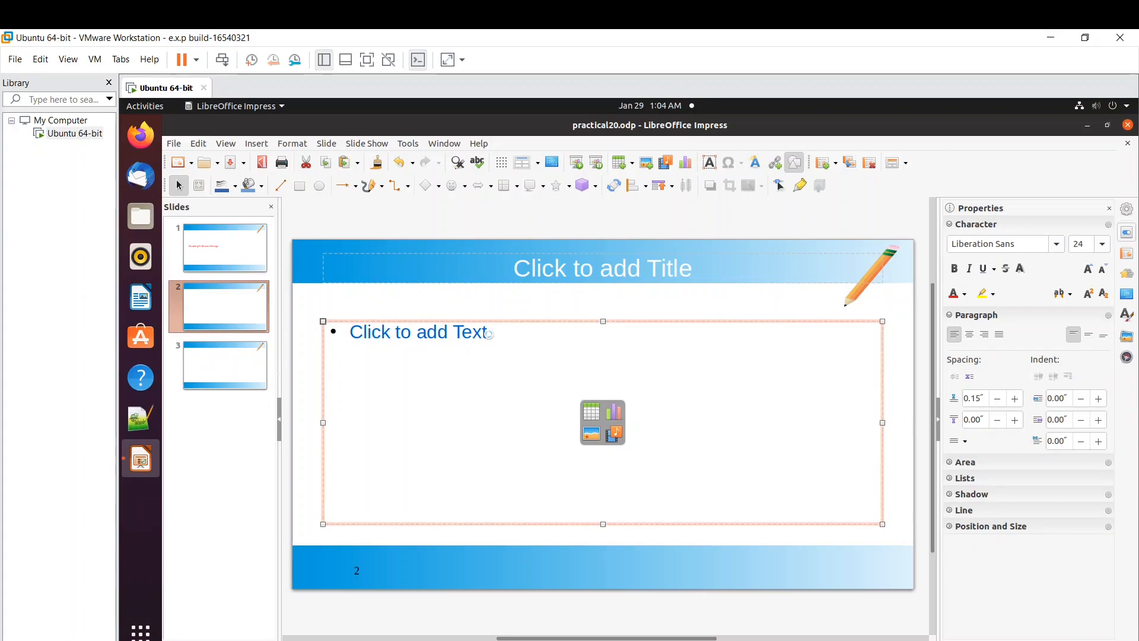
pyautogui.hotkey('ctrl', 'v')
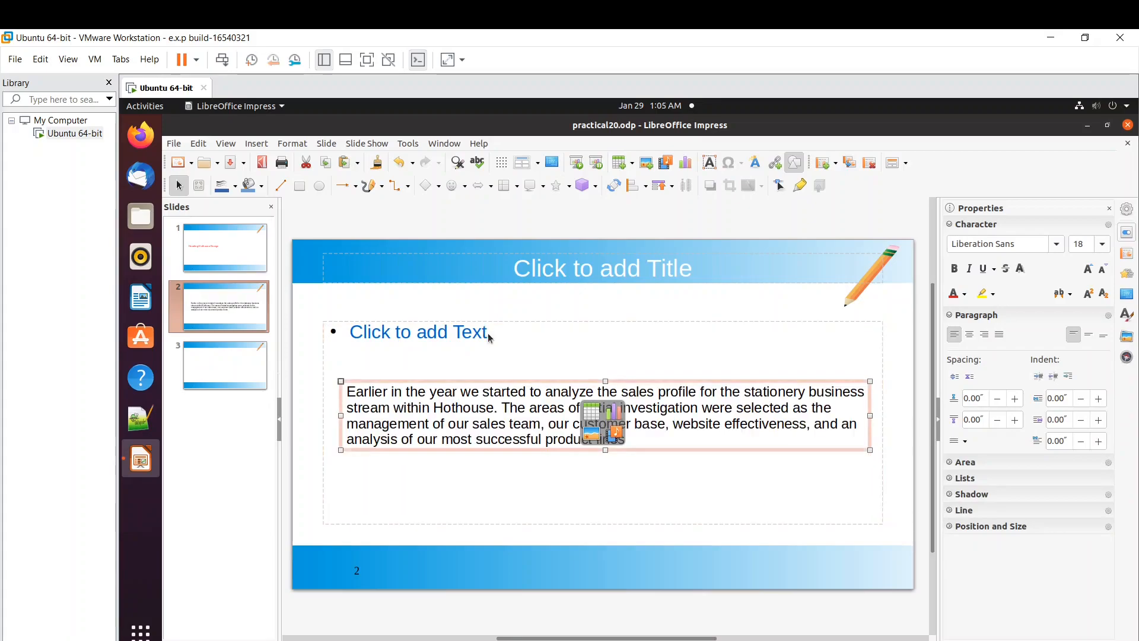
# - Delete the empty "Click to add Text" content placeholder from slide 2
pyautogui.click(488, 334)
pyautogui.press('Escape')
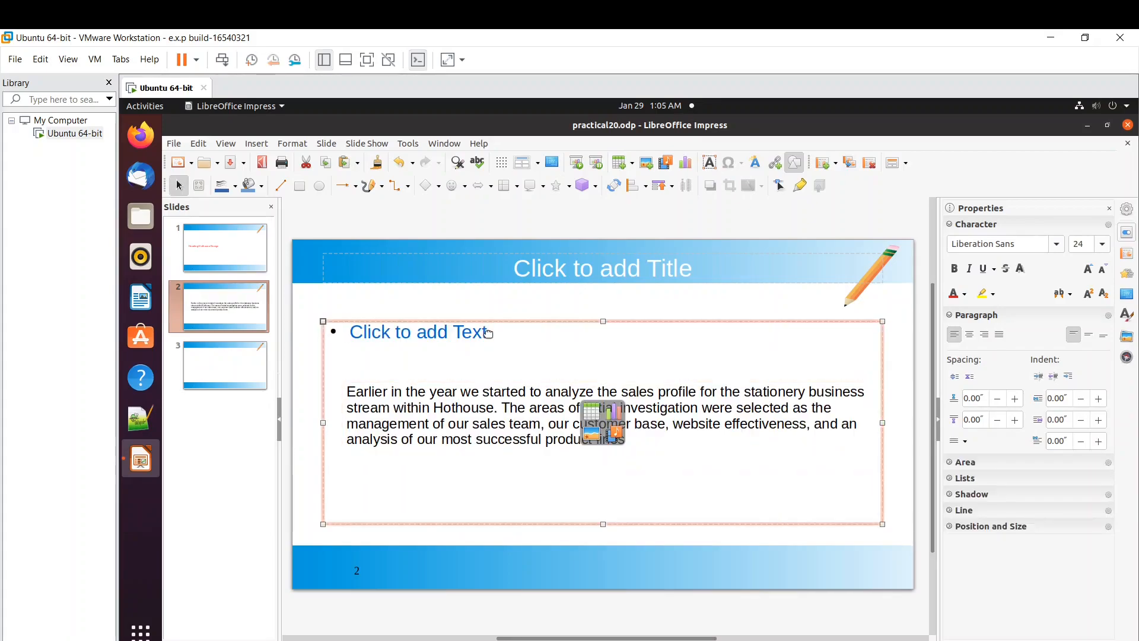
pyautogui.press('Delete')
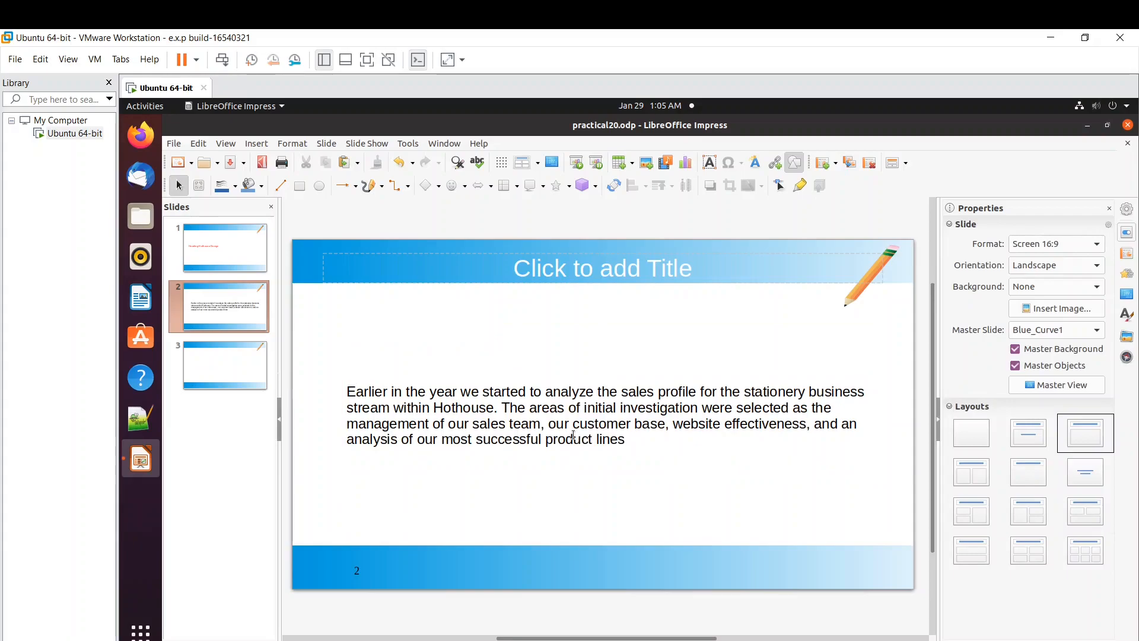
# - Format the whole pasted paragraph on slide 2 in Arial at size 20
pyautogui.click(573, 435)
pyautogui.click(642, 527)
pyautogui.click(624, 424)
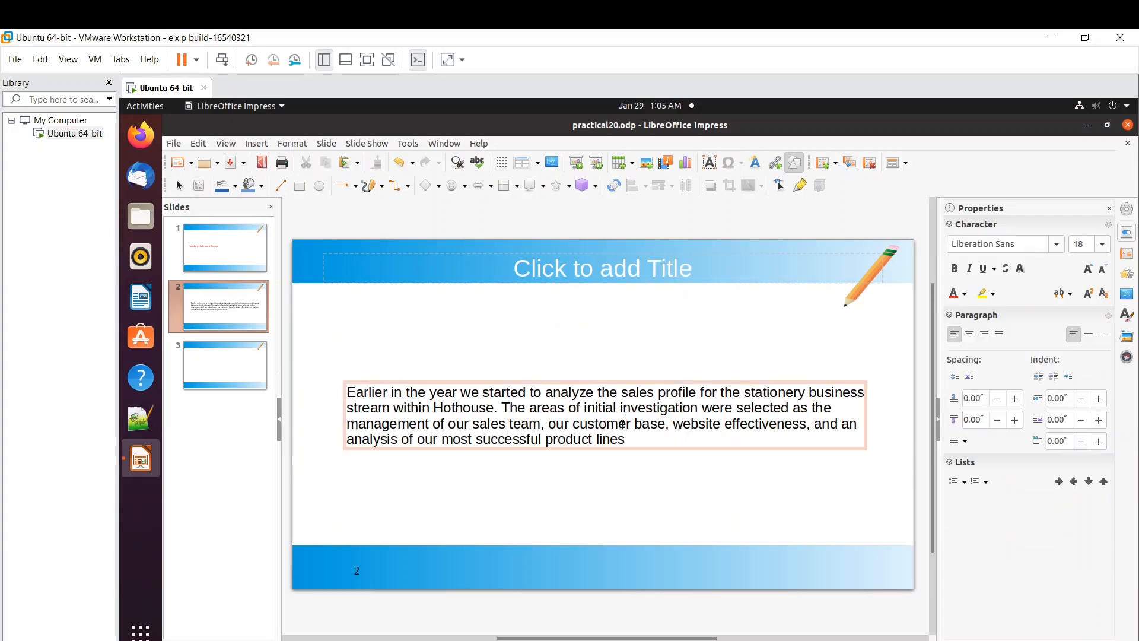
pyautogui.moveTo(625, 439); pyautogui.dragTo(345, 393)
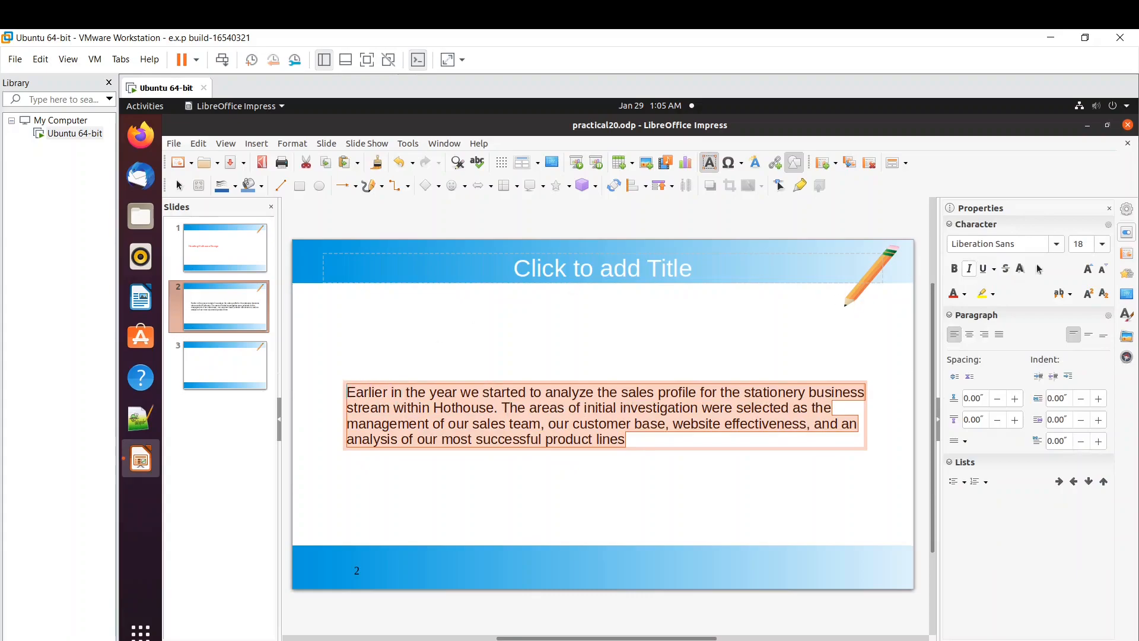
pyautogui.click(1054, 244)
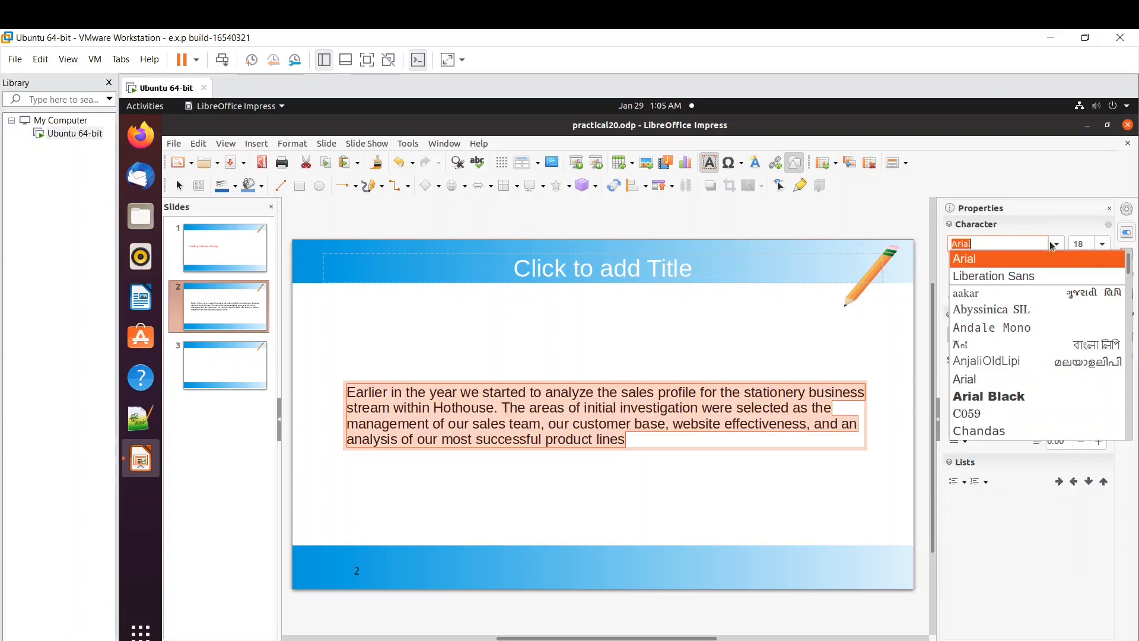
pyautogui.click(1002, 261)
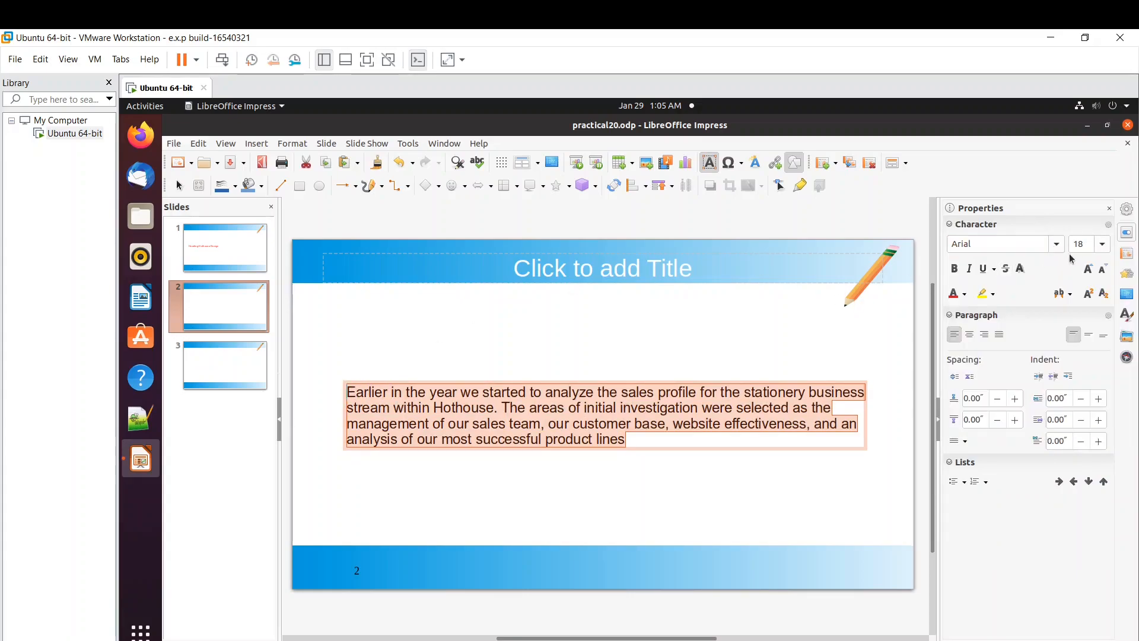
pyautogui.click(1102, 244)
pyautogui.click(1077, 321)
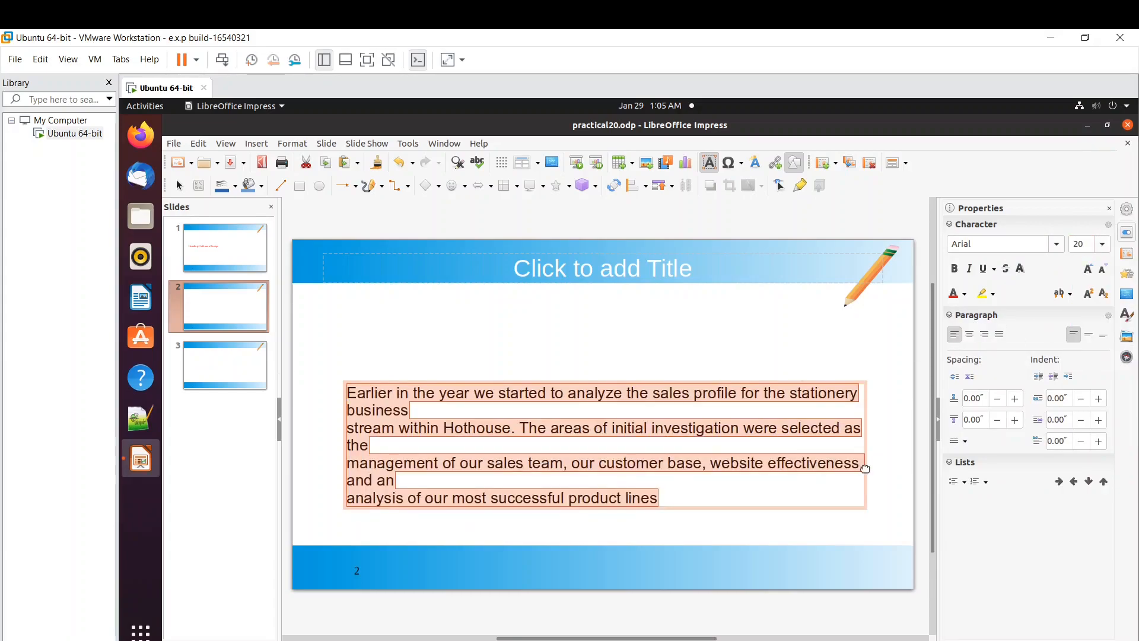
# - Widen the paragraph's text box on slide 2 and remove the line break before "stream within Hothouse"
pyautogui.click(867, 445)
pyautogui.moveTo(867, 445); pyautogui.dragTo(892, 443)
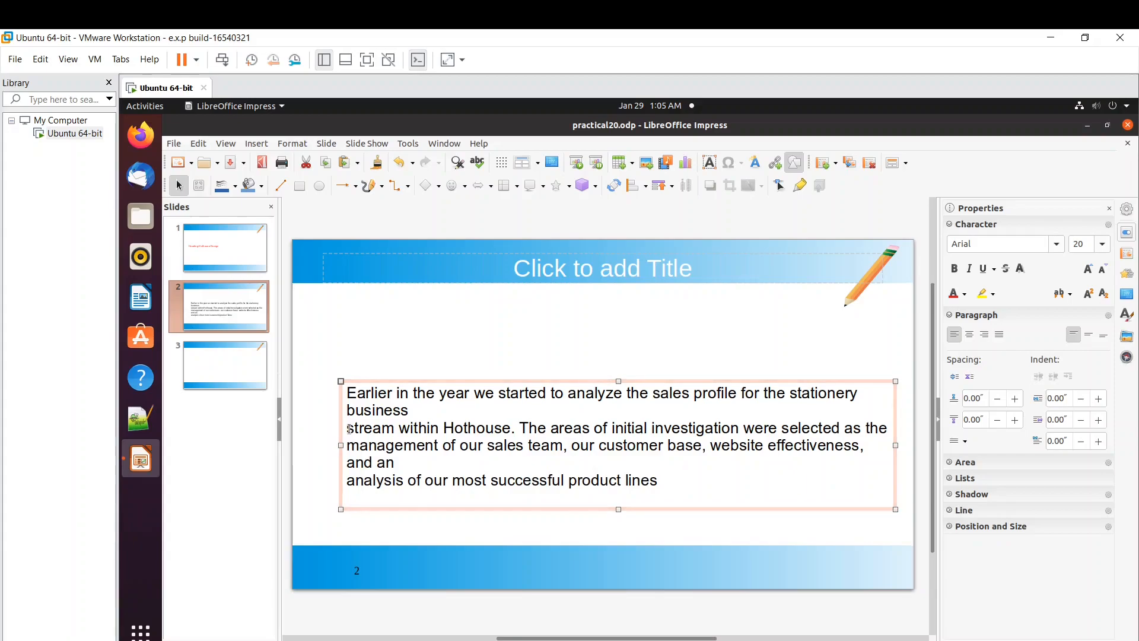
pyautogui.click(347, 427)
pyautogui.press('BackSpace')
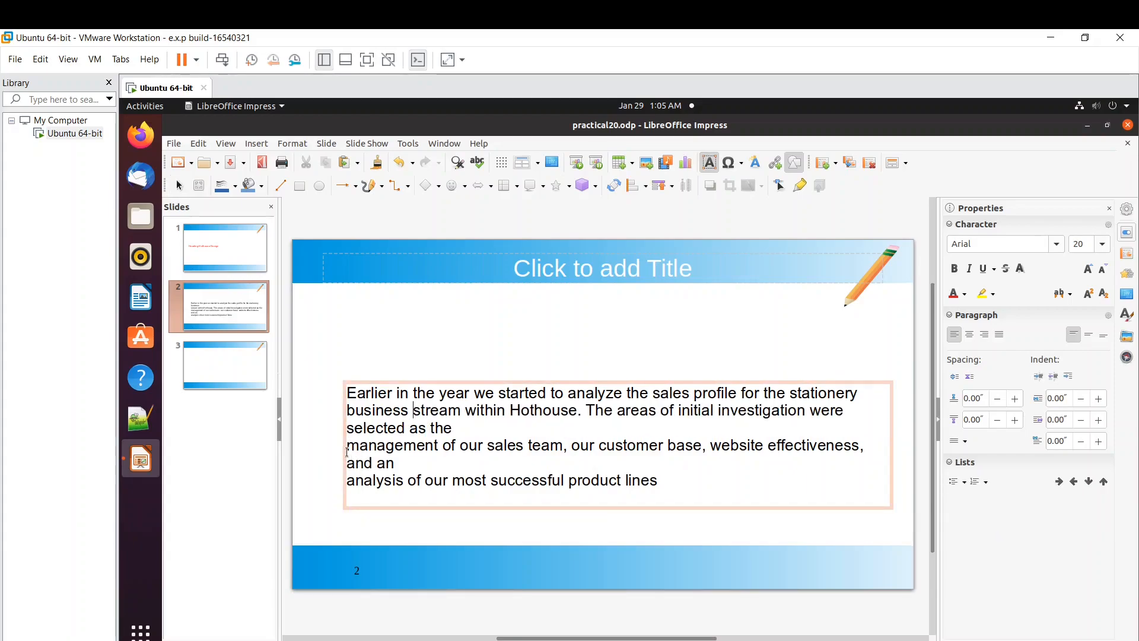
# - Justify all the text in slide 2's paragraph text box
pyautogui.click(347, 446)
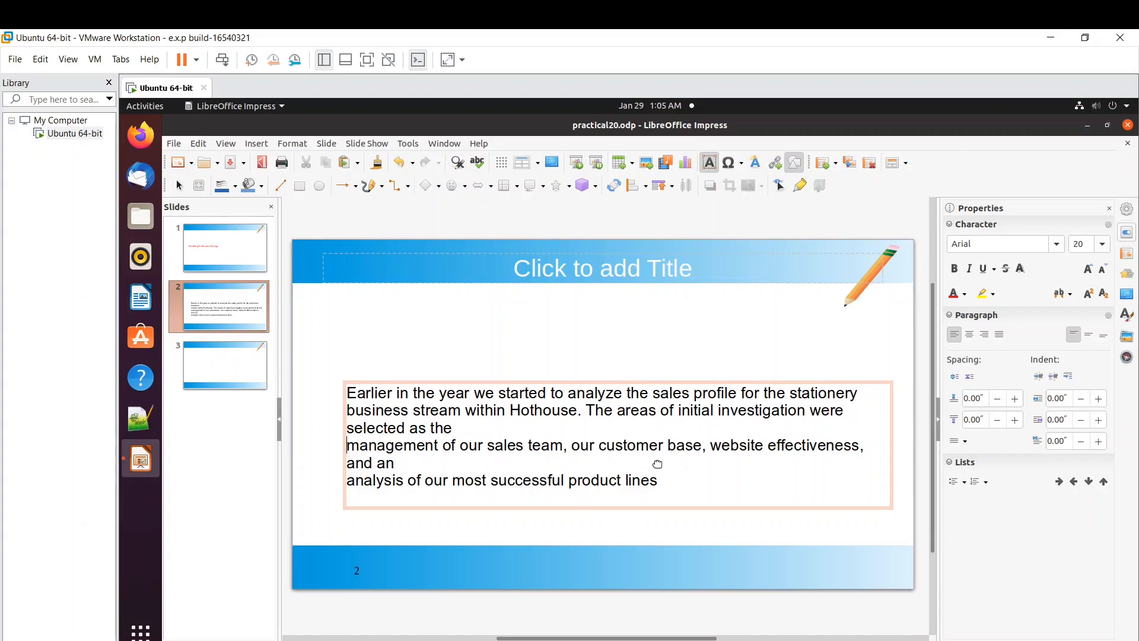
pyautogui.moveTo(658, 481); pyautogui.dragTo(395, 464)
pyautogui.hotkey('ctrl', 'a')
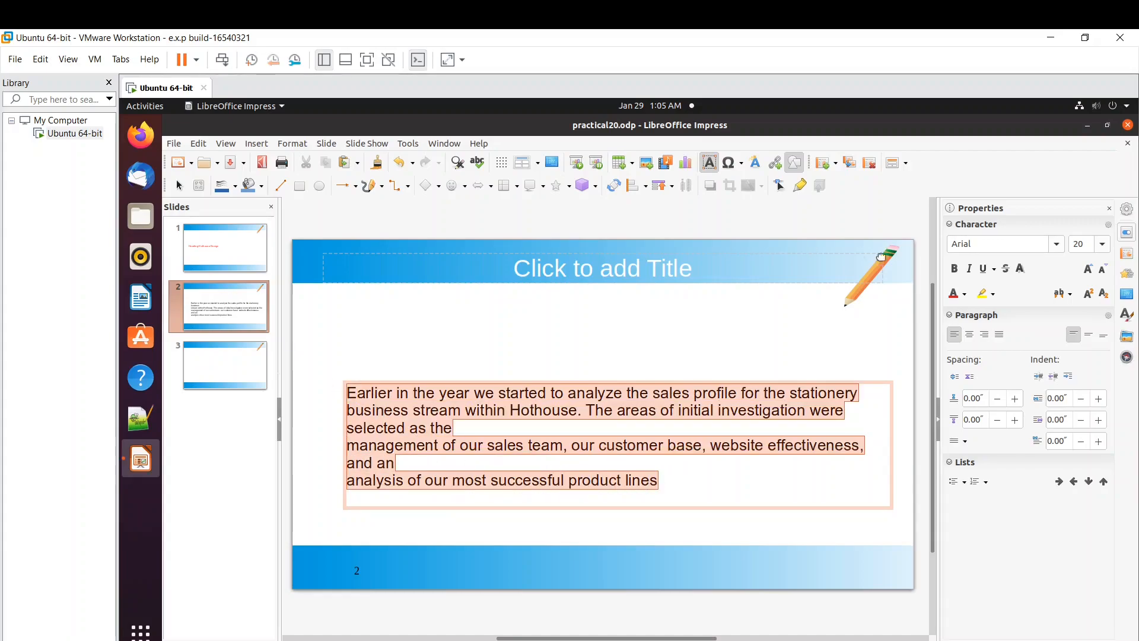
pyautogui.click(1001, 335)
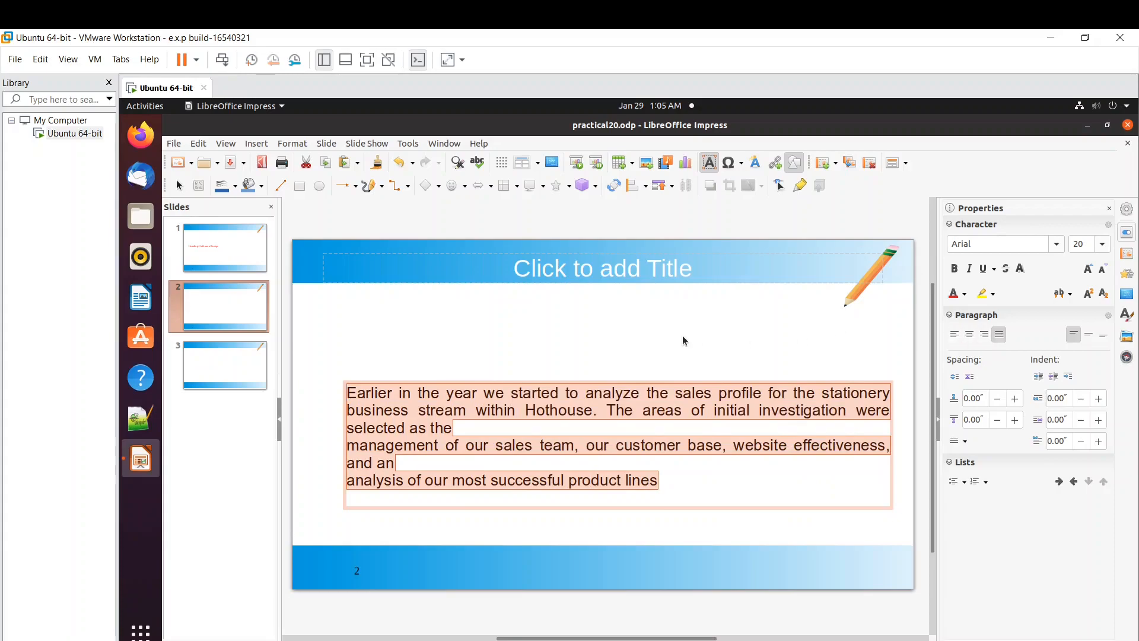
pyautogui.click(548, 348)
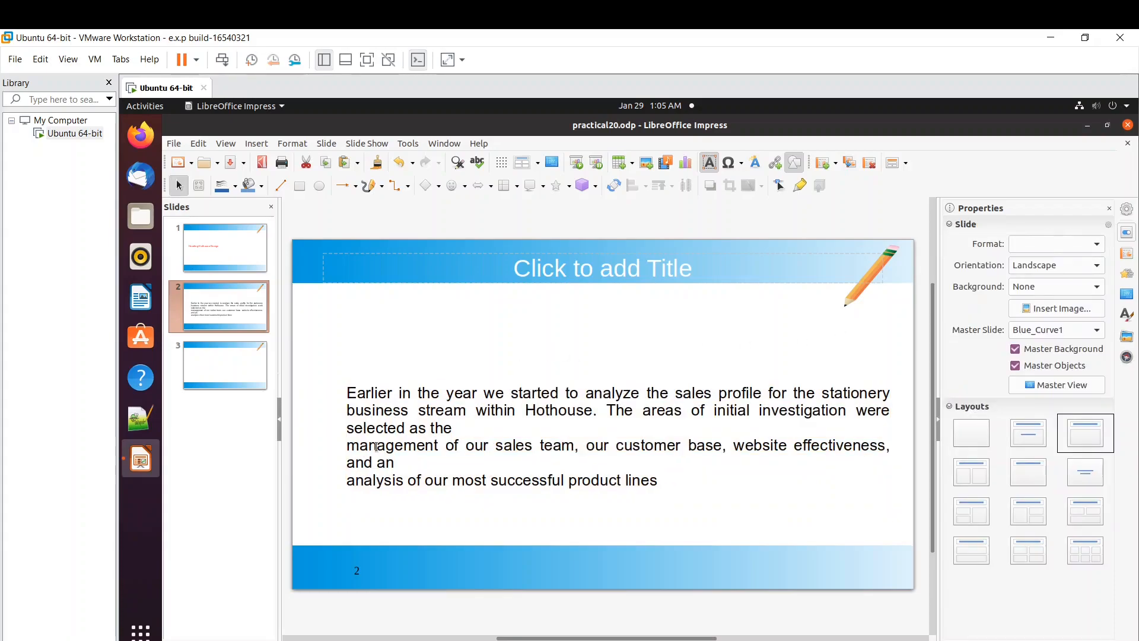
# - Remove the line breaks before "management" and "analysis" so slide 2's text runs as one paragraph
pyautogui.click(352, 446)
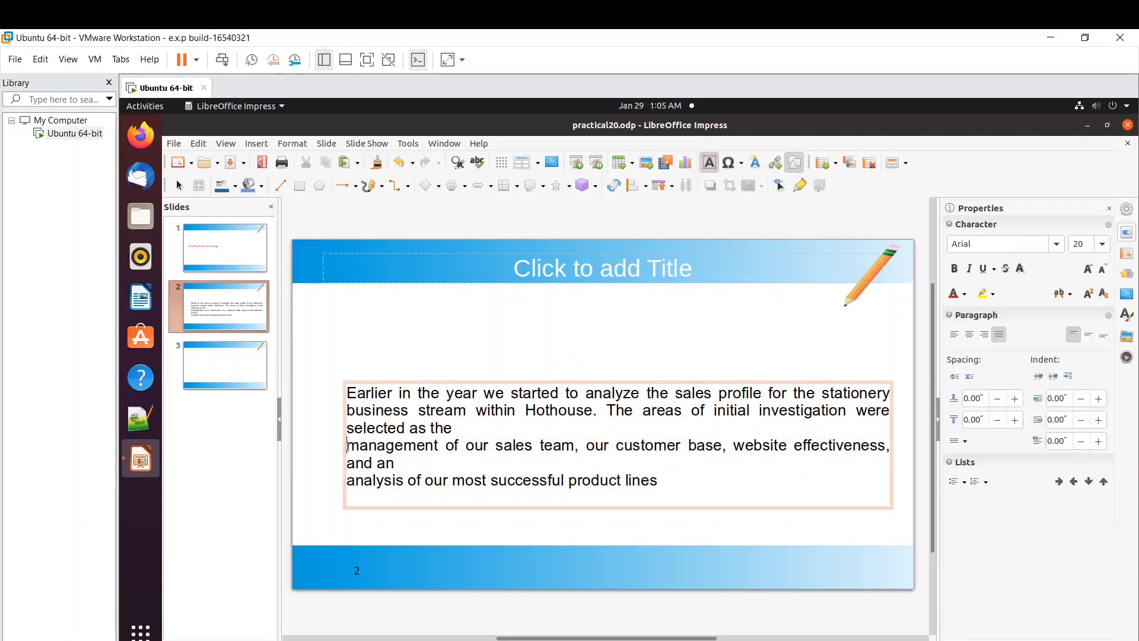
pyautogui.press('BackSpace')
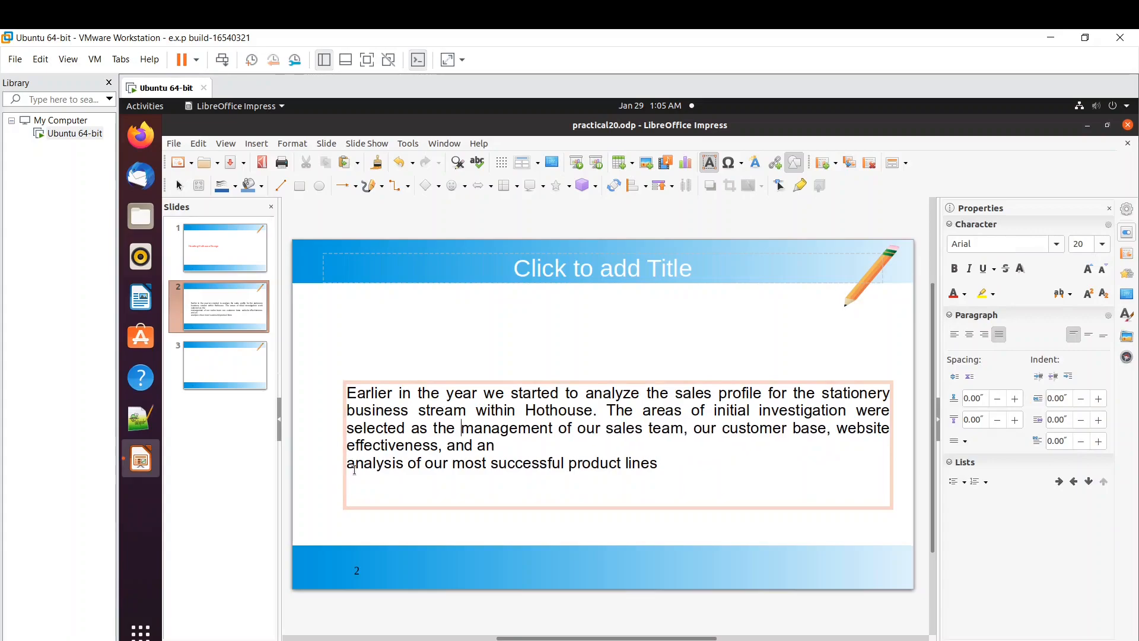
pyautogui.click(350, 469)
pyautogui.press('BackSpace')
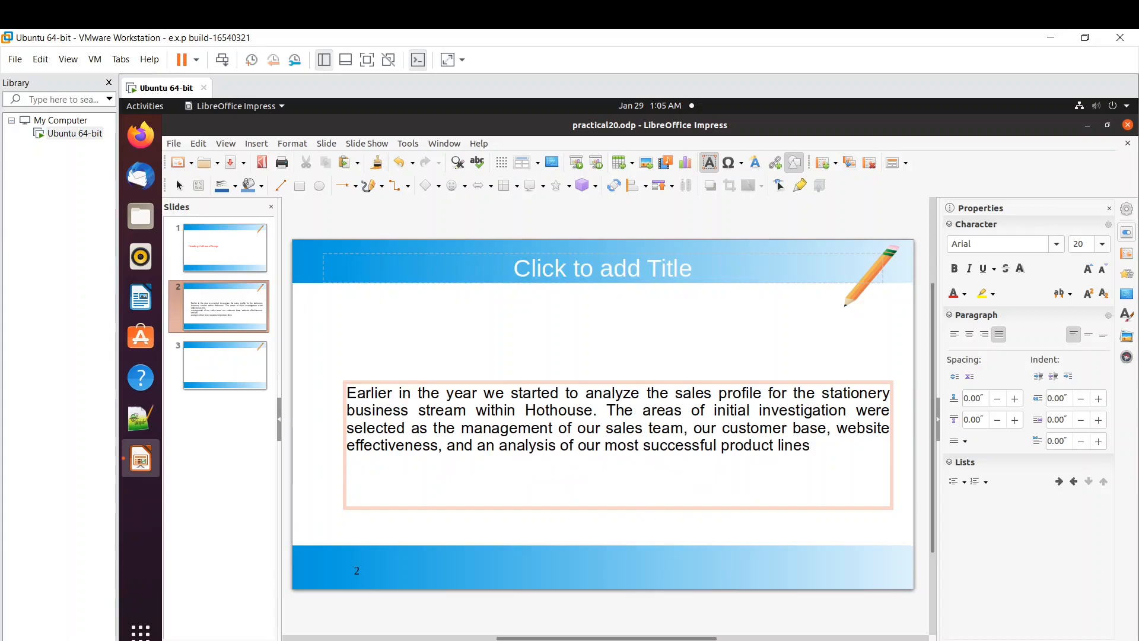
# - Switch to the exercise PDF and highlight instruction 4 about the third slide's font "Arial" and size "20"
pyautogui.hotkey('alt', 'Tab')
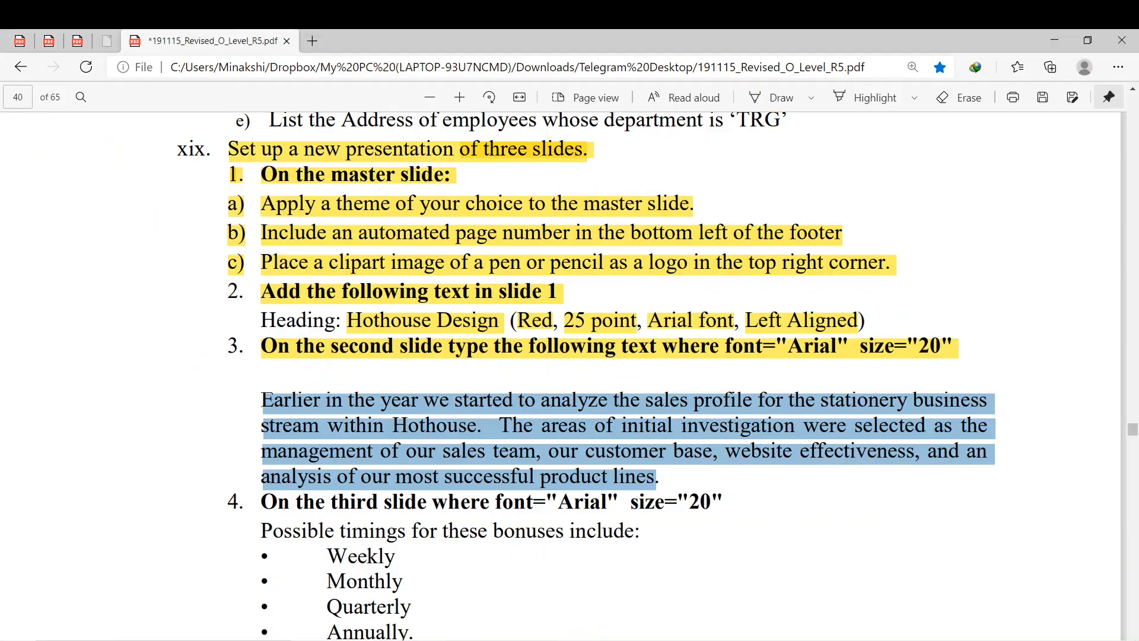
pyautogui.click(626, 487)
pyautogui.scroll(-2, 626, 487)
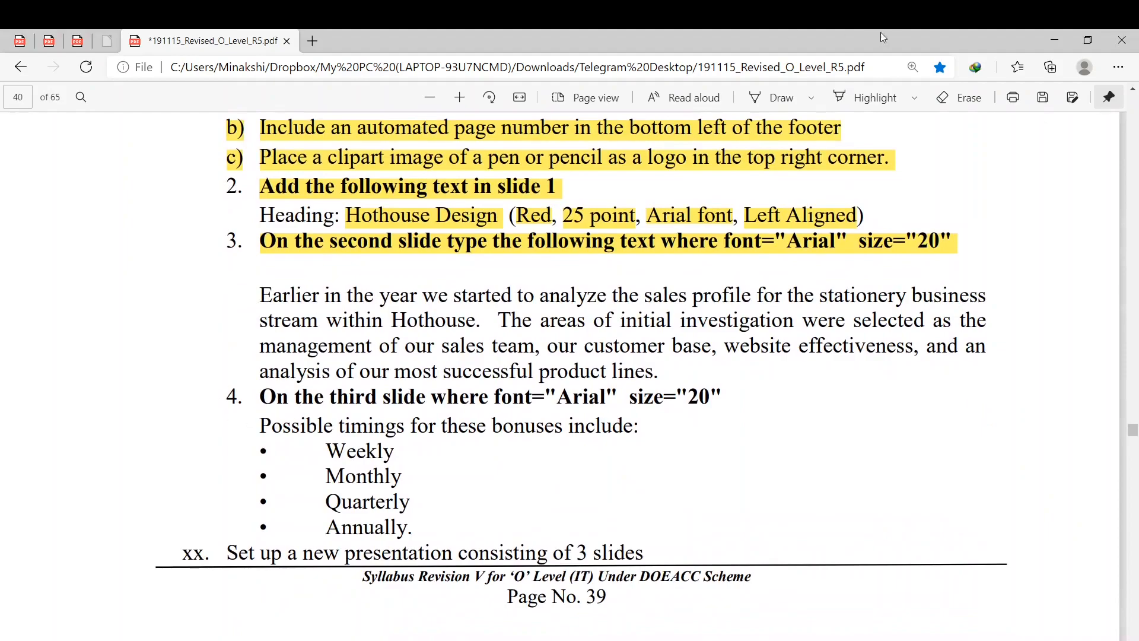
pyautogui.click(867, 97)
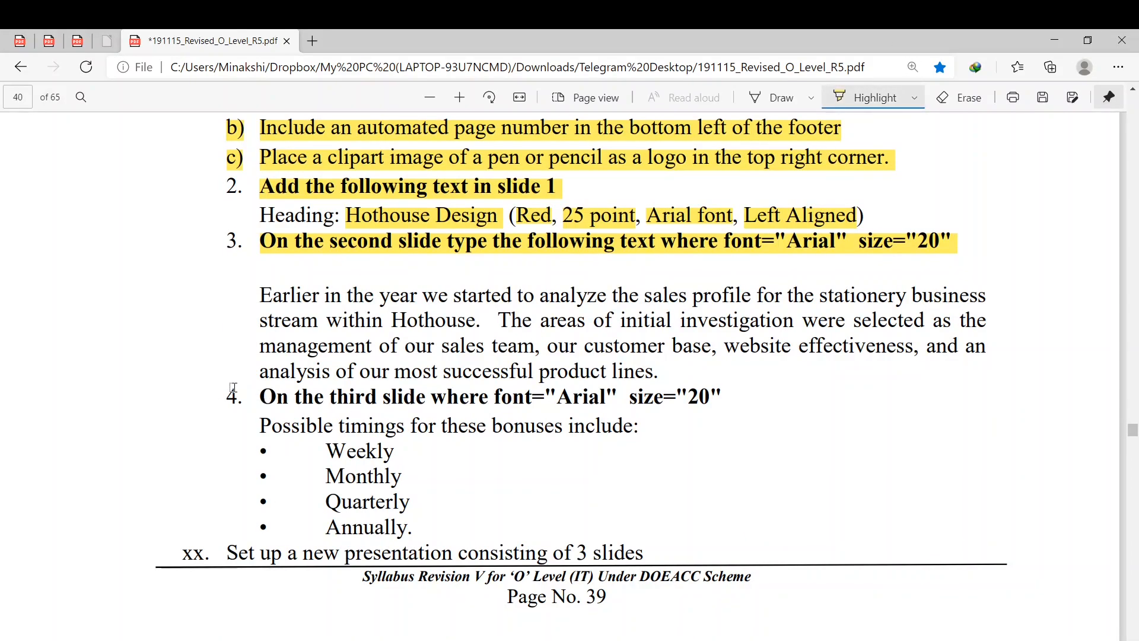
pyautogui.moveTo(230, 391); pyautogui.dragTo(778, 378)
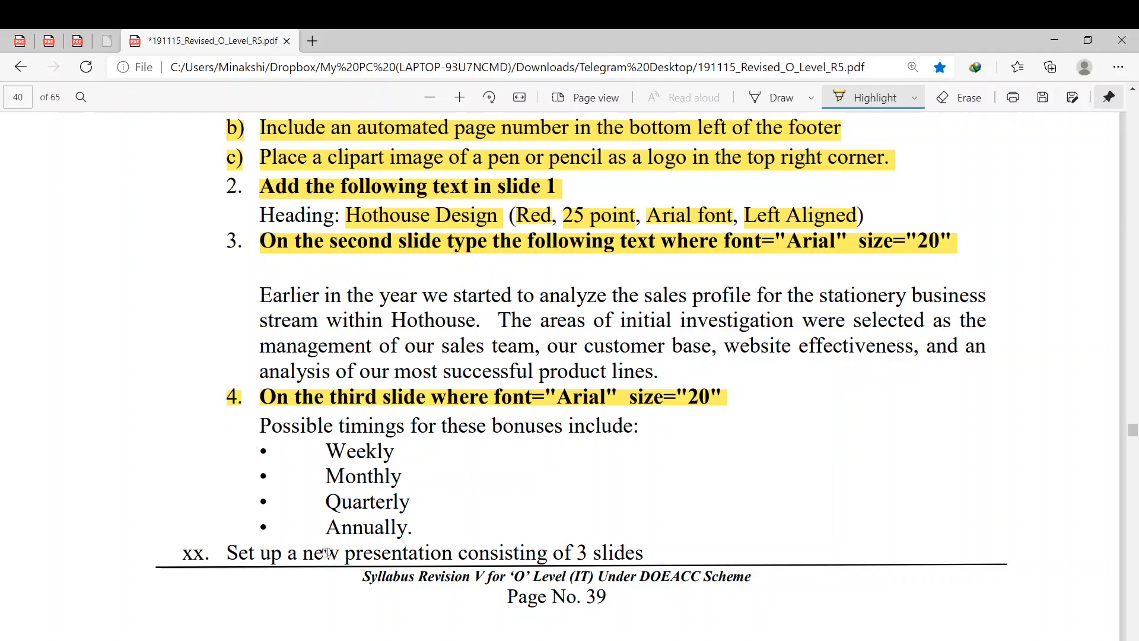
# - Leave the PDF's highlighting mode and copy the text from "Possible timings for these bonuses include:" to "Annually."
pyautogui.click(876, 89)
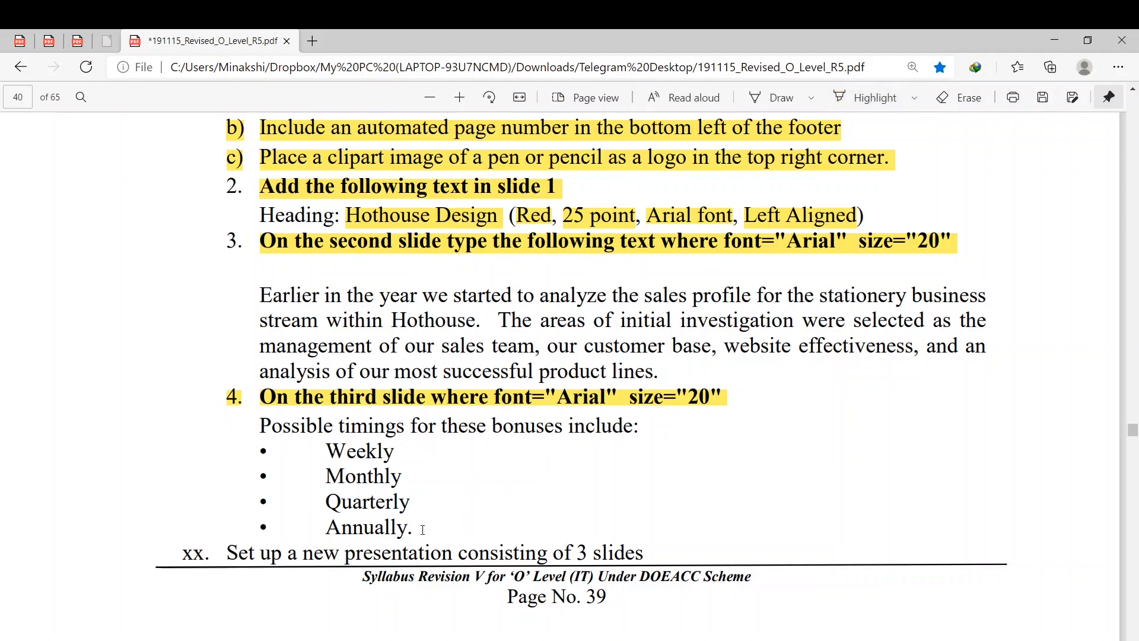
pyautogui.moveTo(420, 529); pyautogui.dragTo(249, 427)
pyautogui.hotkey('ctrl', 'c')
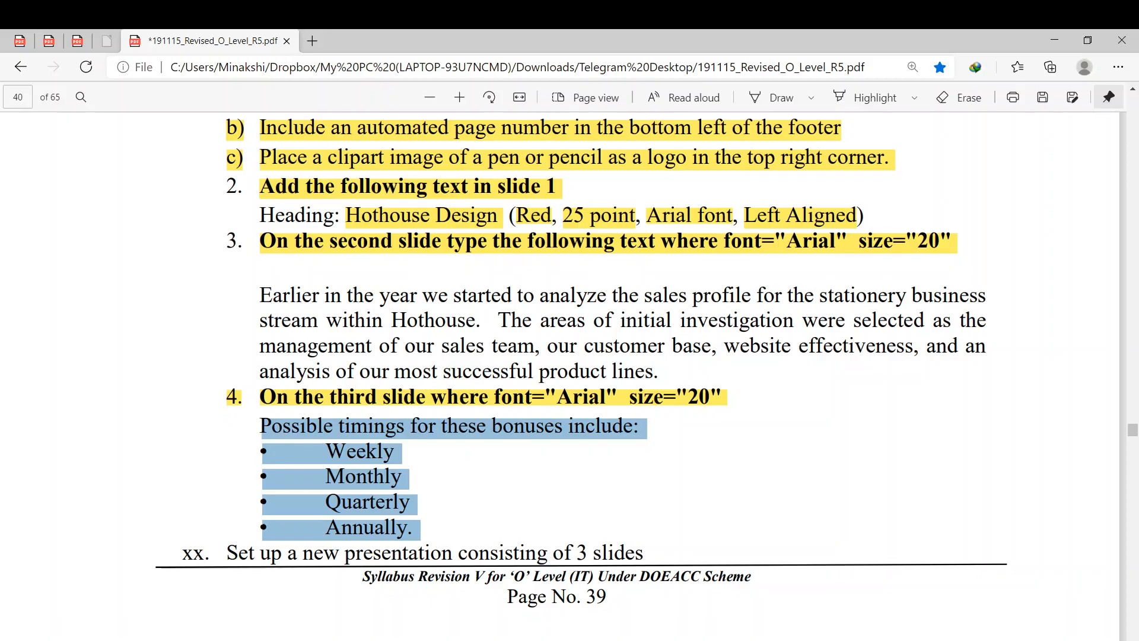
# - Return to the Impress presentation and paste the copied bonus timings into slide 3's content placeholder
pyautogui.click(582, 640)
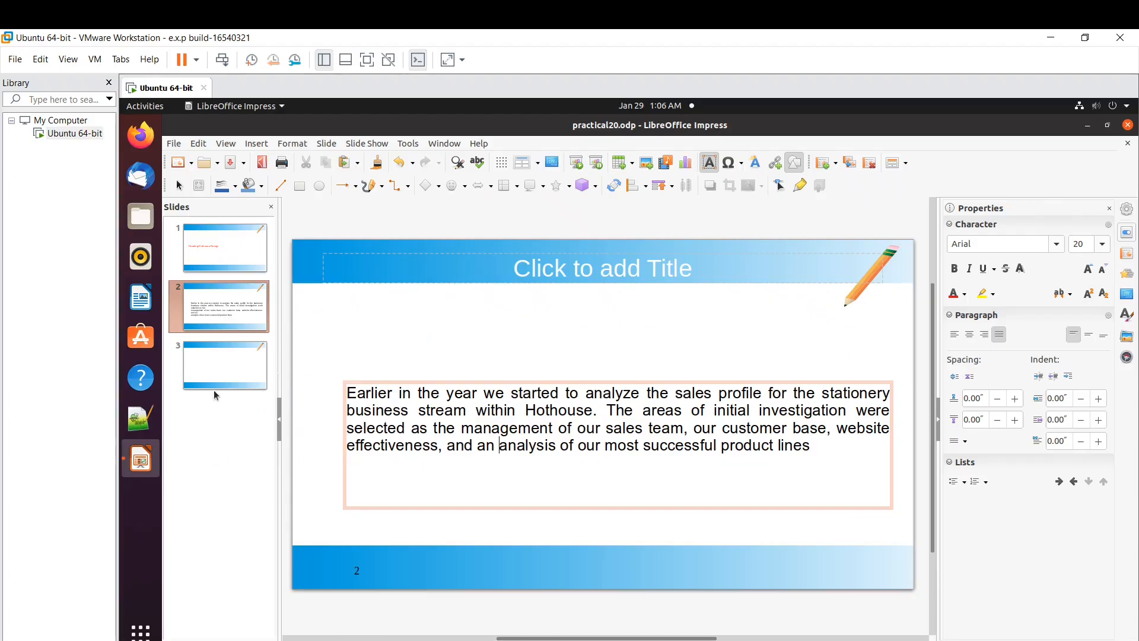
pyautogui.click(216, 369)
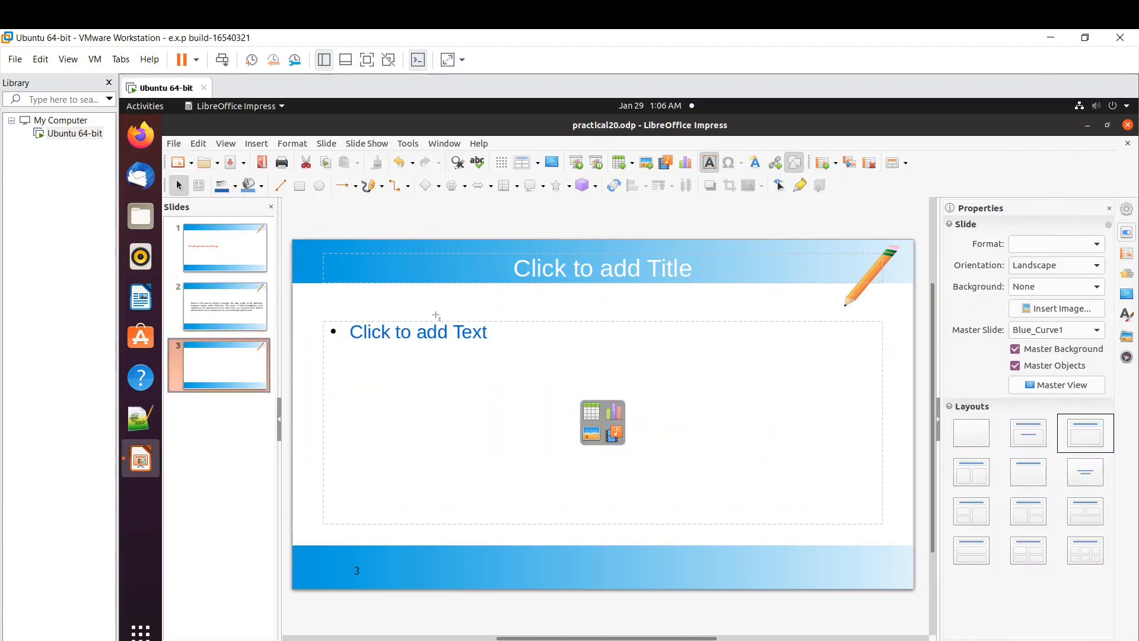
pyautogui.click(486, 333)
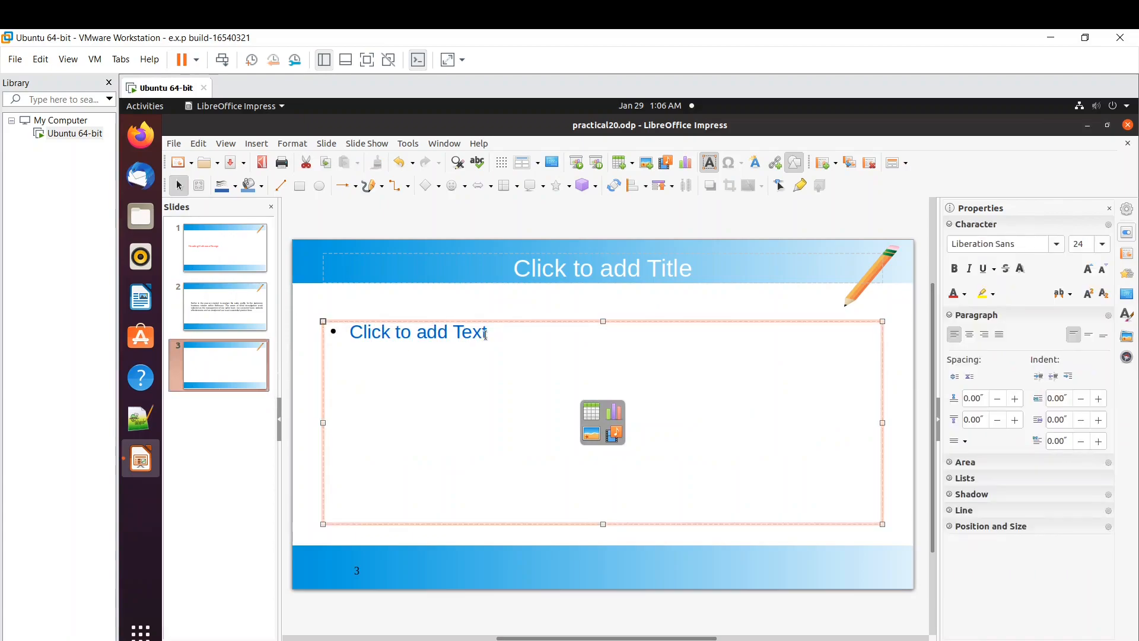
pyautogui.click(486, 333)
pyautogui.hotkey('ctrl', 'v')
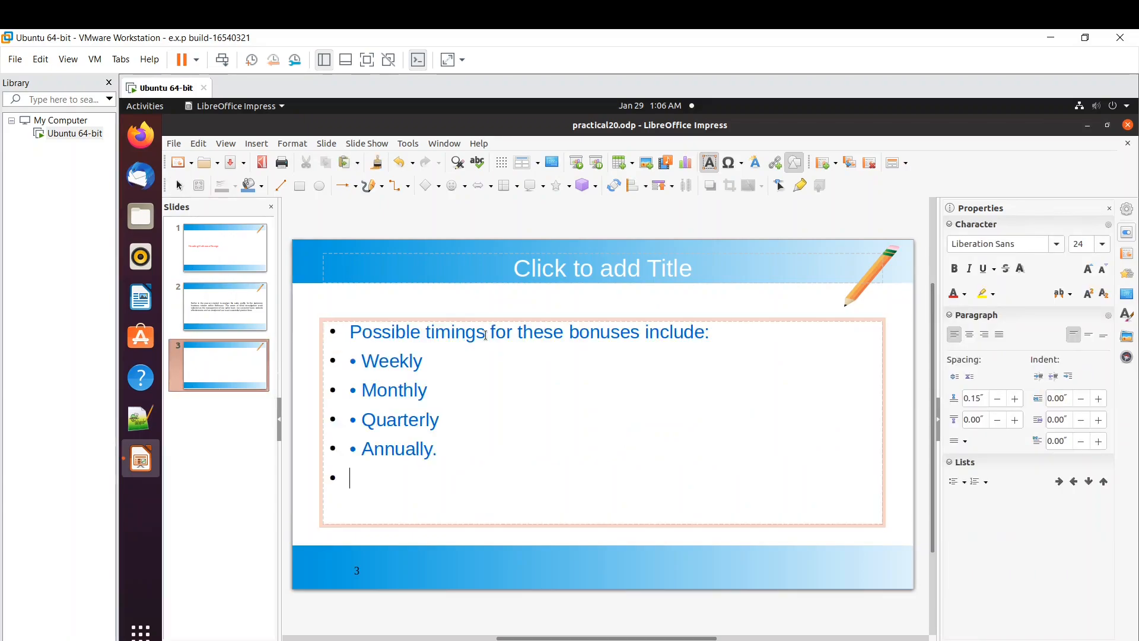
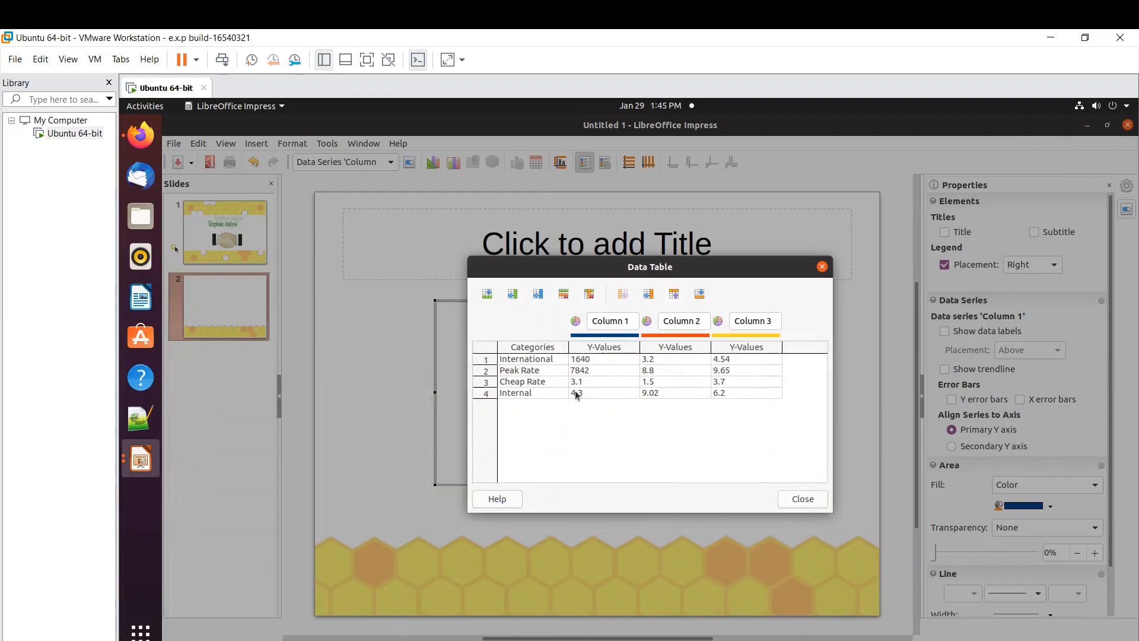
# - Set the chart's Column 1 values to 1543 for Cheap Rate and 16805 for Internal, checking the figures in the exercise PDF
pyautogui.click(588, 382)
pyautogui.press('BackSpace')
pyautogui.write('1543')
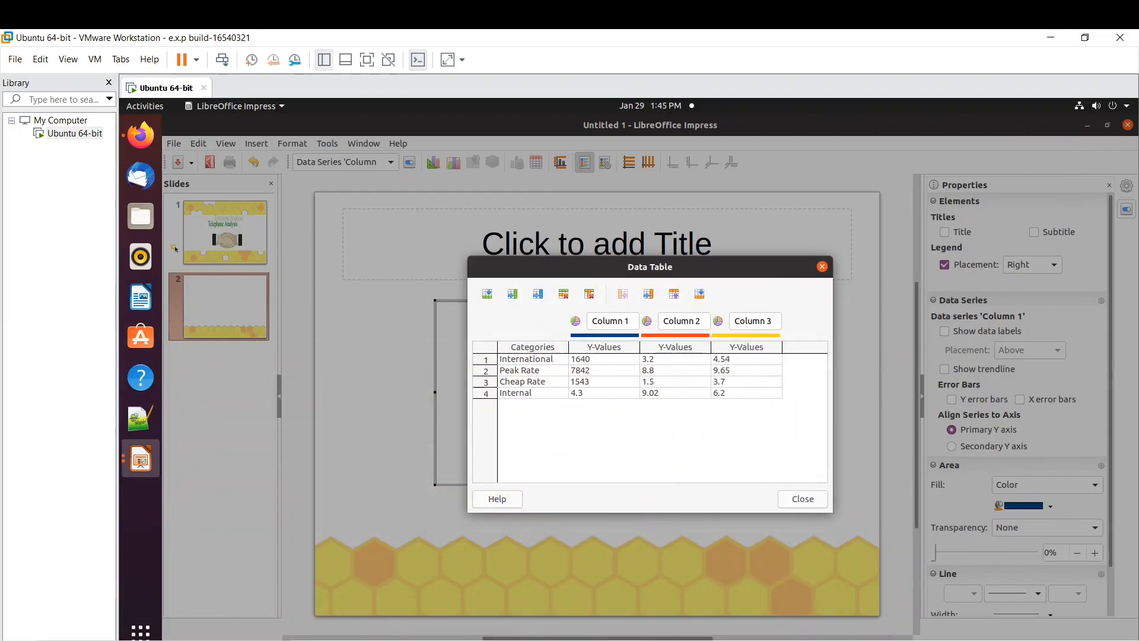
pyautogui.hotkey('alt', 'Tab')
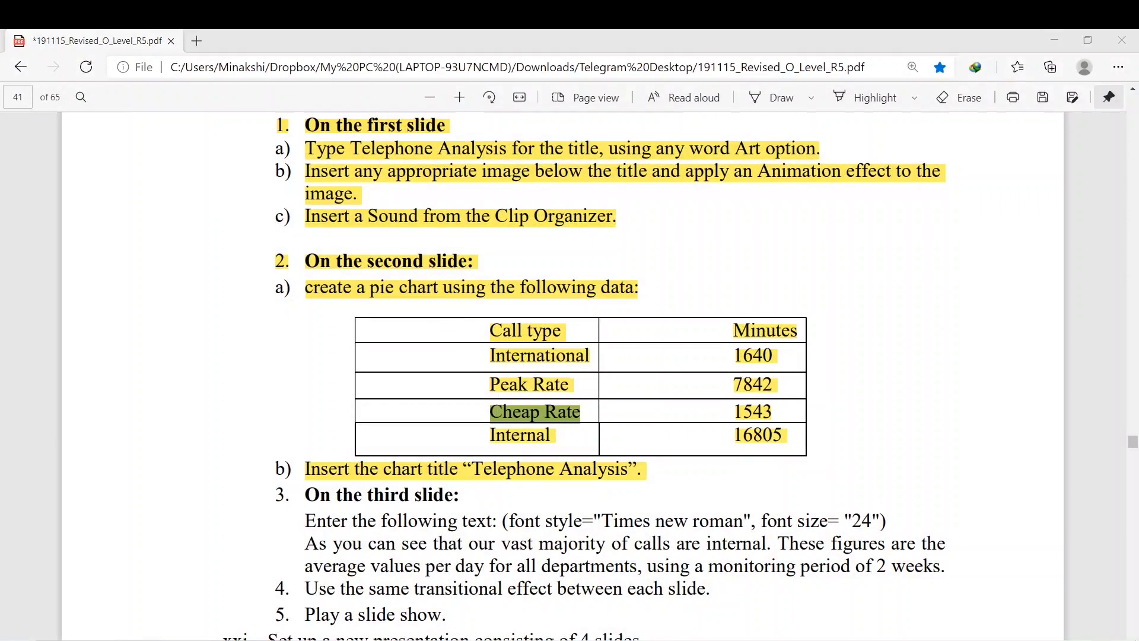
pyautogui.hotkey('alt', 'Tab')
pyautogui.doubleClick(581, 393)
pyautogui.press('BackSpace')
pyautogui.write('19')
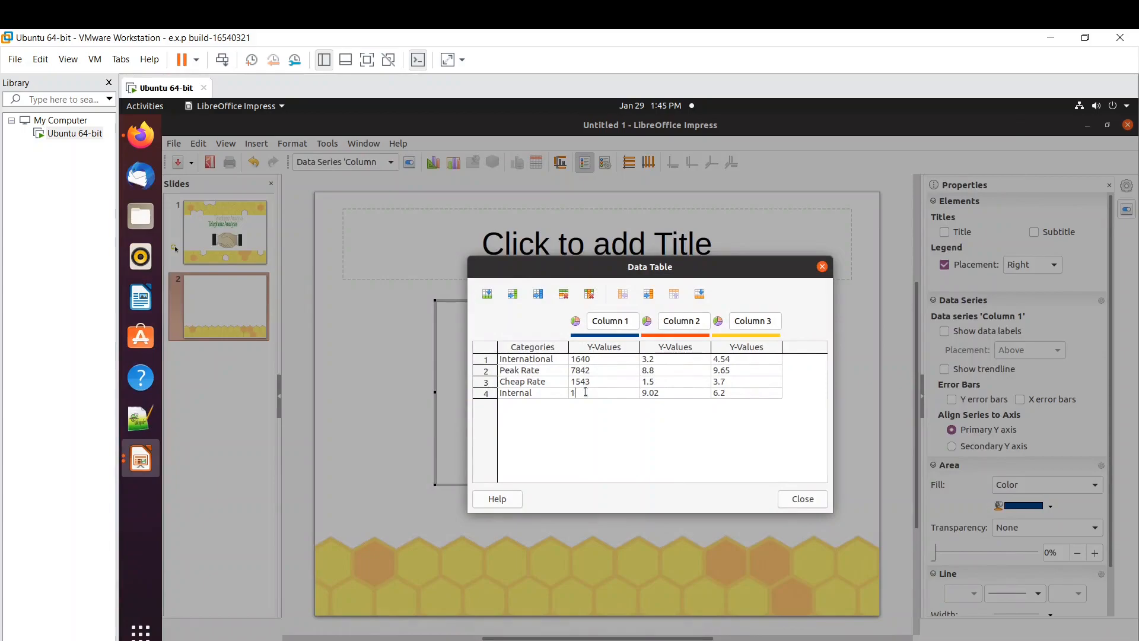
pyautogui.write('805')
pyautogui.press('Tab')
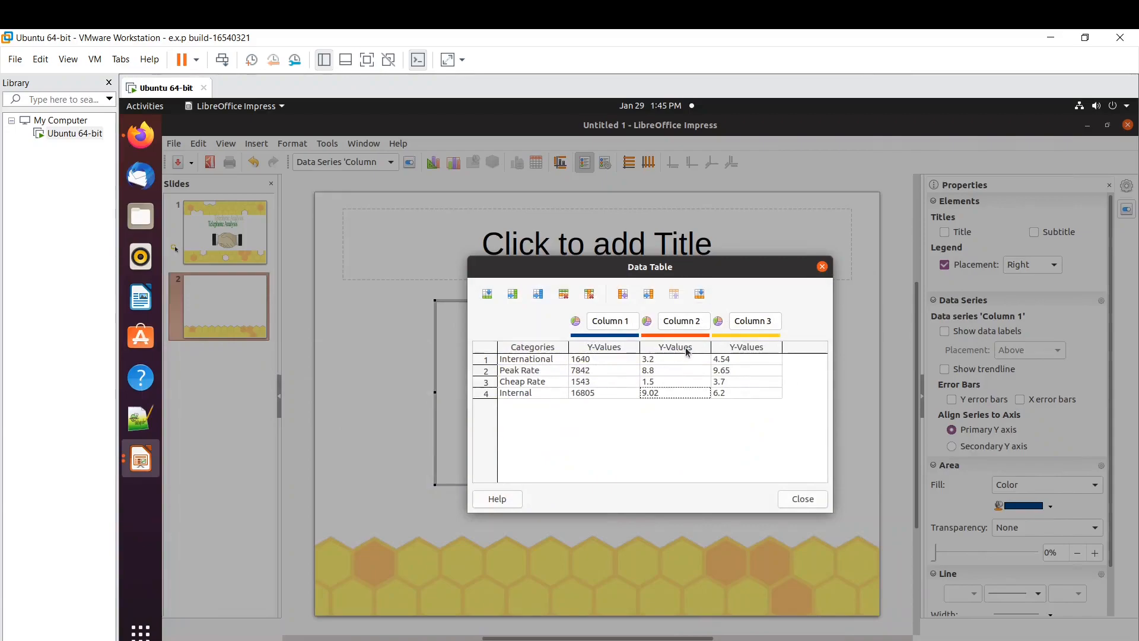
# - Delete the Column 2 and Column 3 series from the chart's data table and close the table
pyautogui.click(590, 293)
pyautogui.click(685, 348)
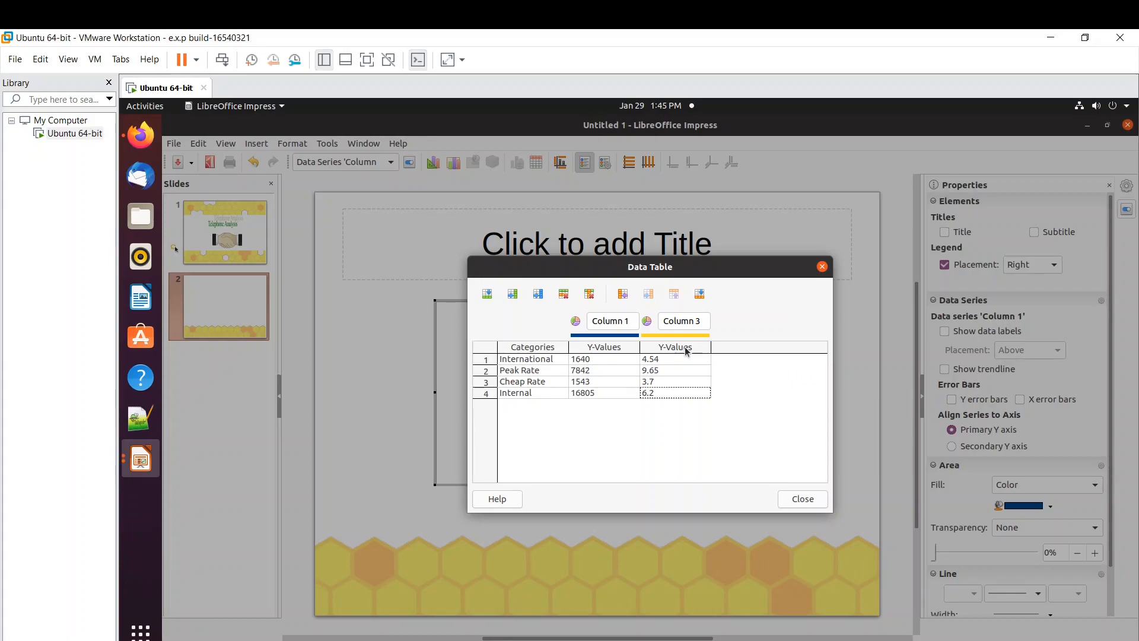
pyautogui.click(591, 297)
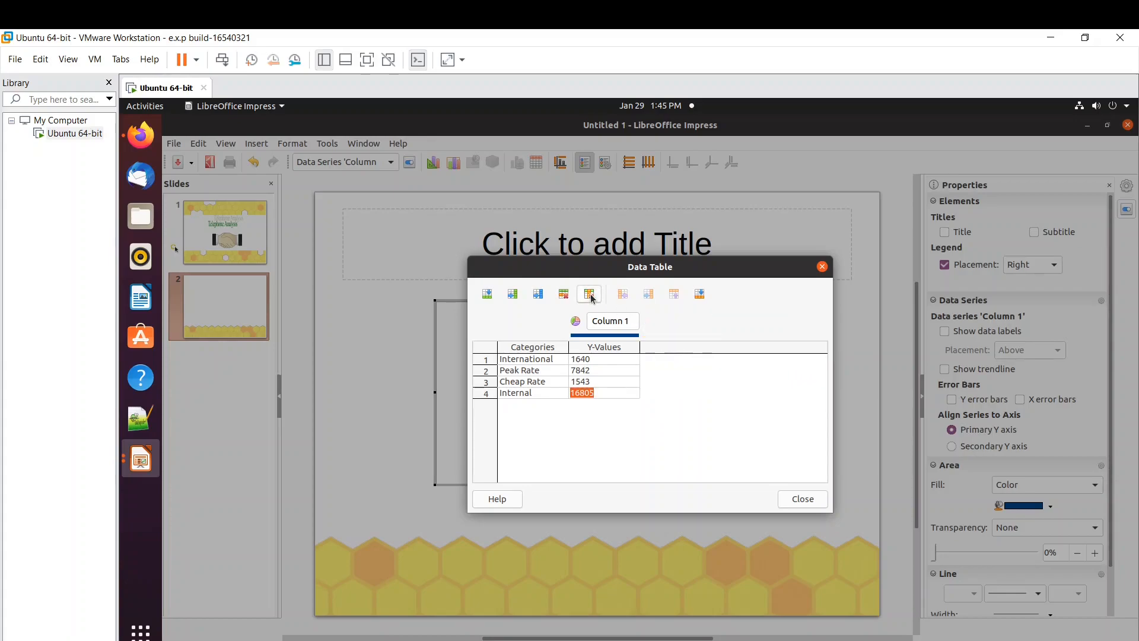
pyautogui.click(803, 499)
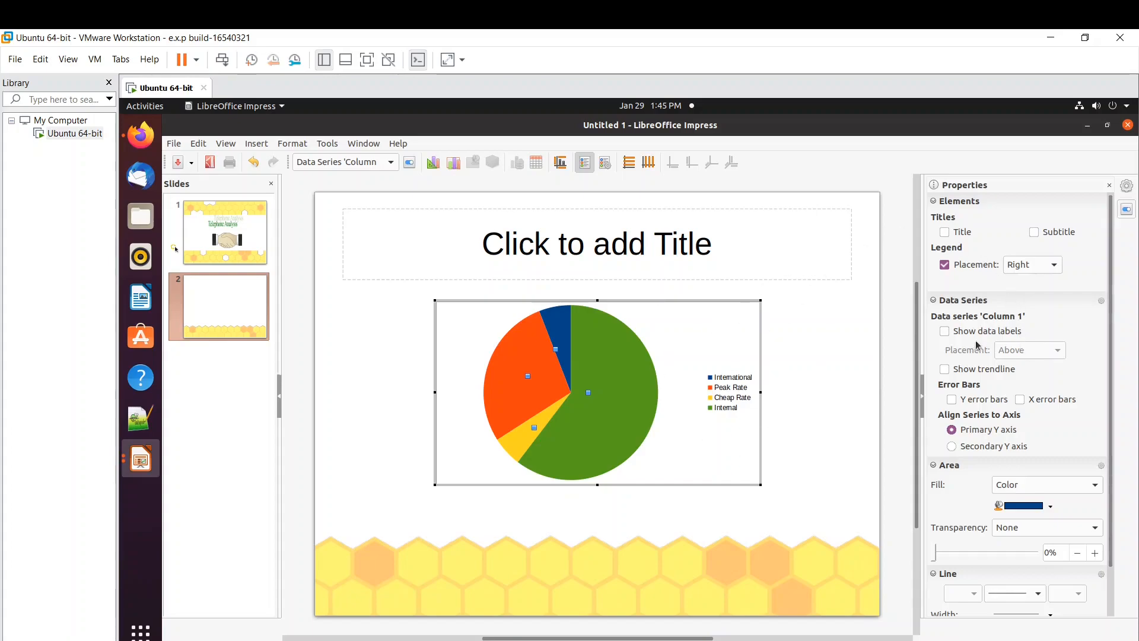
# - Show data labels on the pie chart's Column 1 series, leaving the area fill type as Color
pyautogui.click(944, 332)
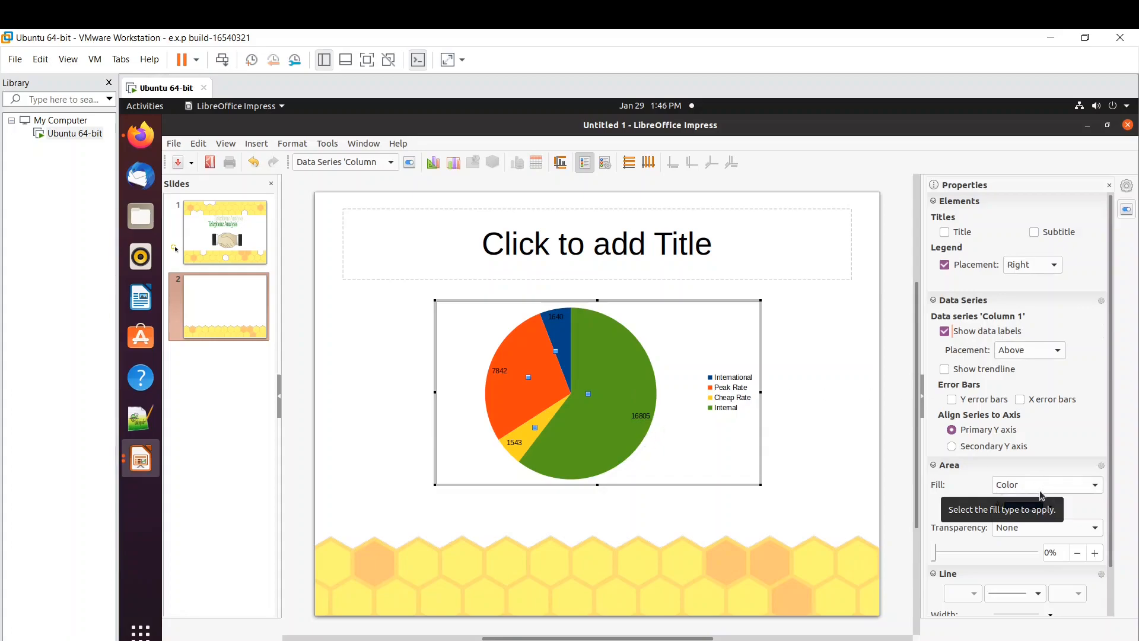
pyautogui.click(1092, 485)
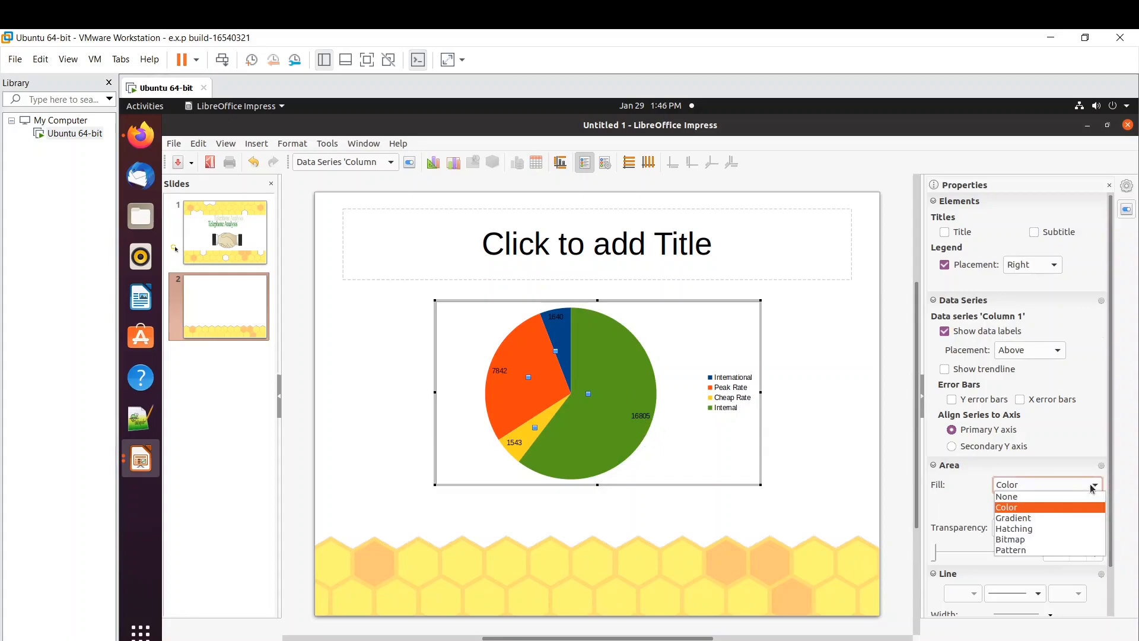
pyautogui.click(1129, 402)
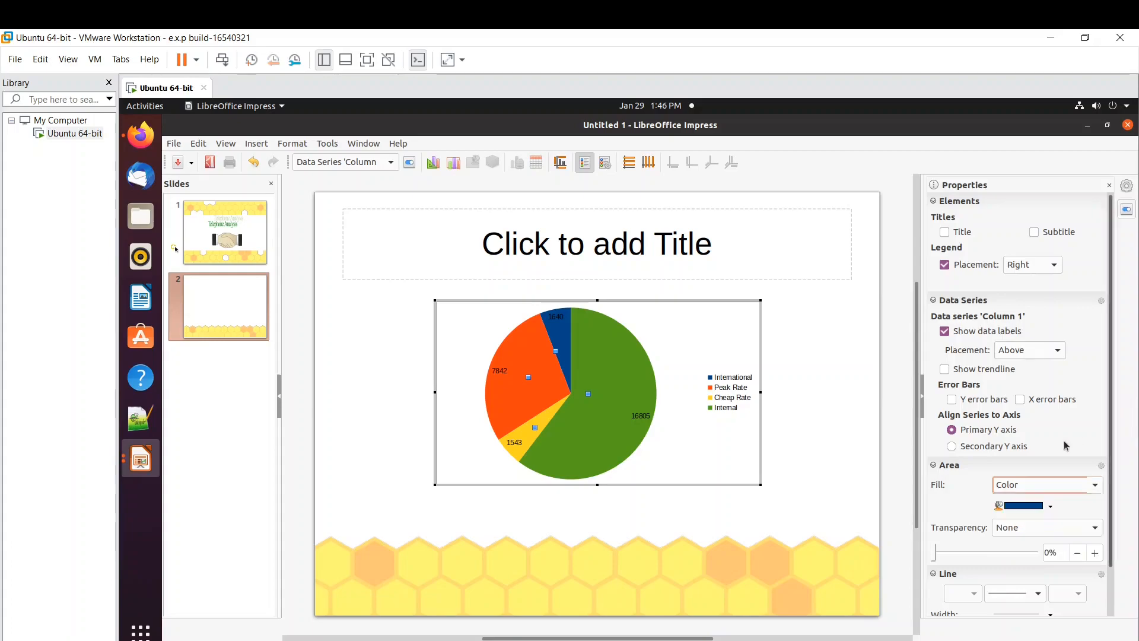
# - Try the Left and Manual placements for the pie chart's legend
pyautogui.scroll(-2, 1066, 446)
pyautogui.scroll(2, 1066, 446)
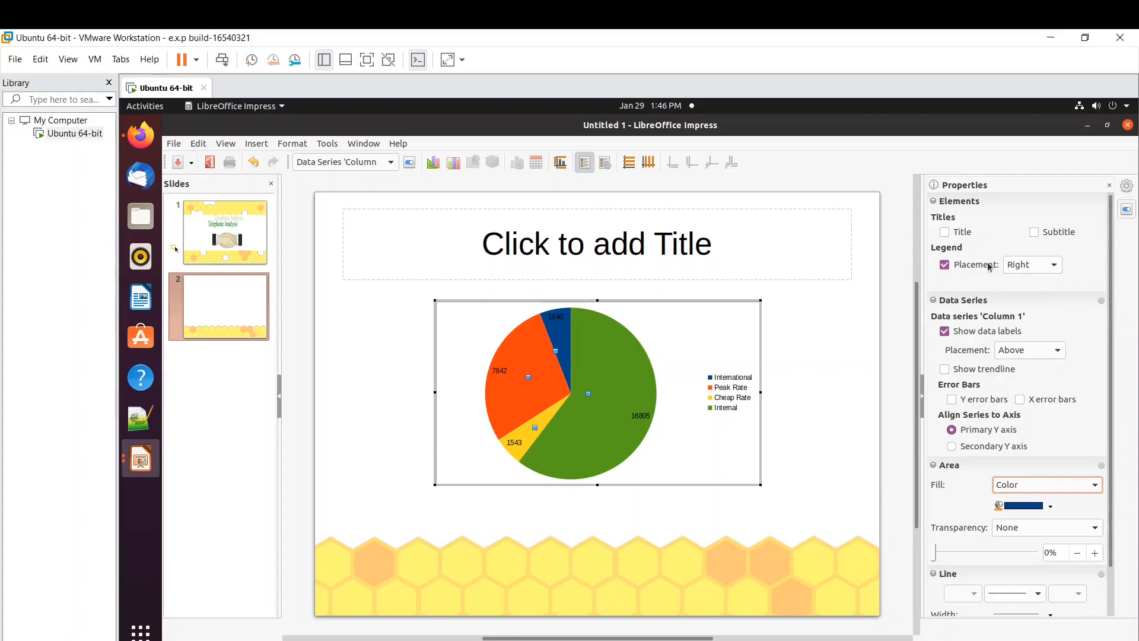
pyautogui.click(1055, 265)
pyautogui.click(1029, 310)
pyautogui.click(1056, 265)
pyautogui.click(1034, 288)
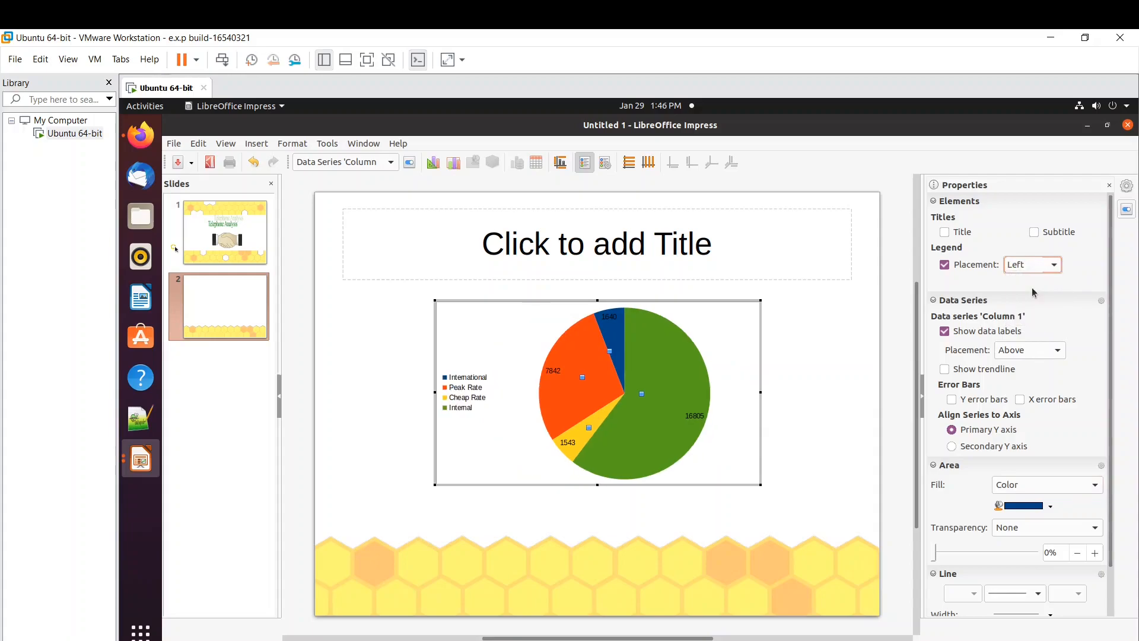
pyautogui.click(1054, 264)
pyautogui.click(1034, 319)
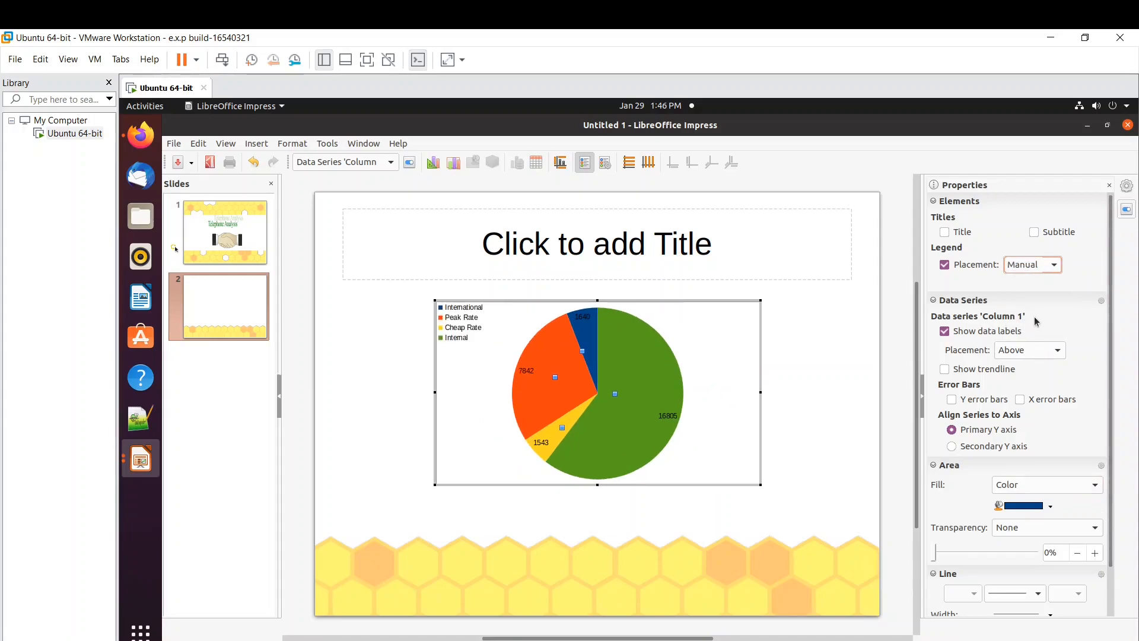
# - Set the placement of the pie chart's legend to Bottom
pyautogui.click(1055, 265)
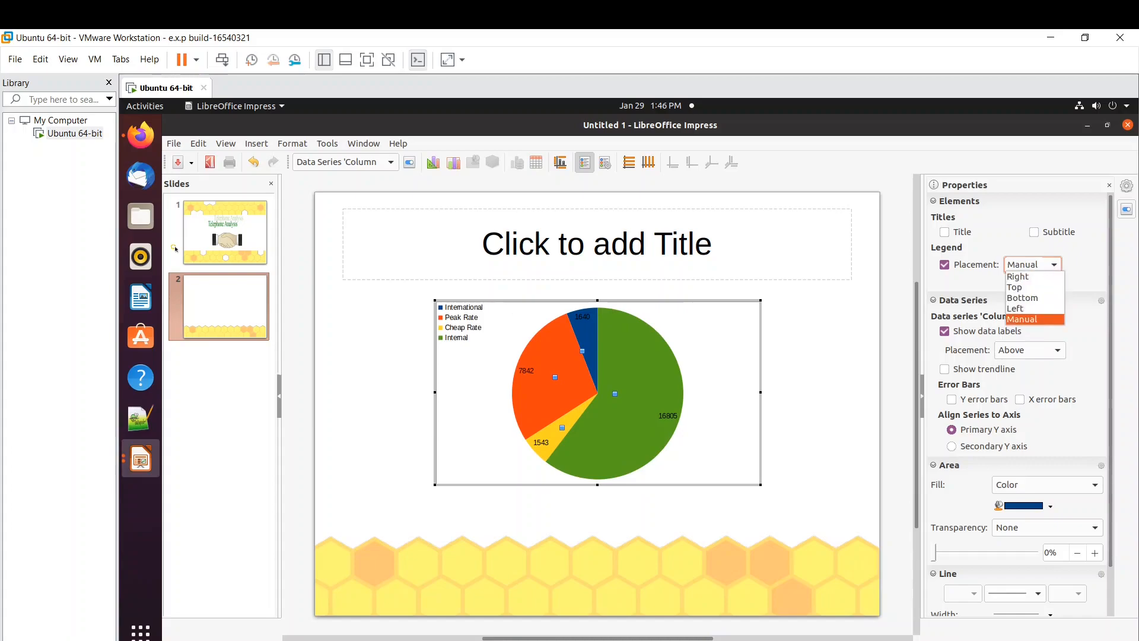
pyautogui.click(1038, 297)
pyautogui.click(1050, 267)
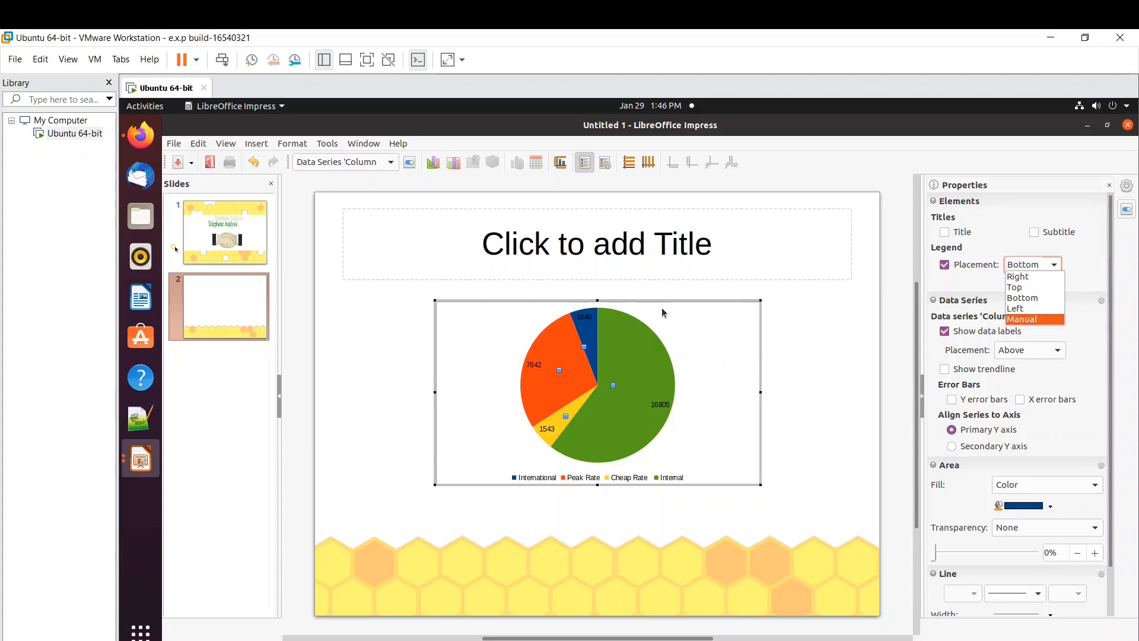
pyautogui.click(943, 233)
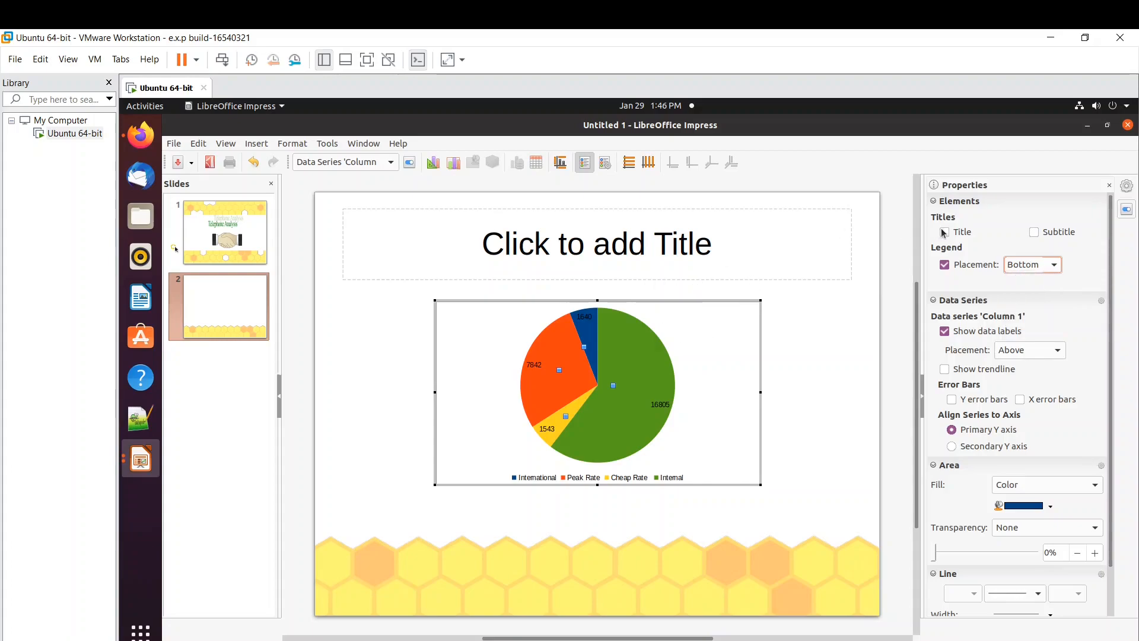
# - Show the chart's title, replace its text with "Telephone Analysis" and leave chart editing
pyautogui.click(948, 236)
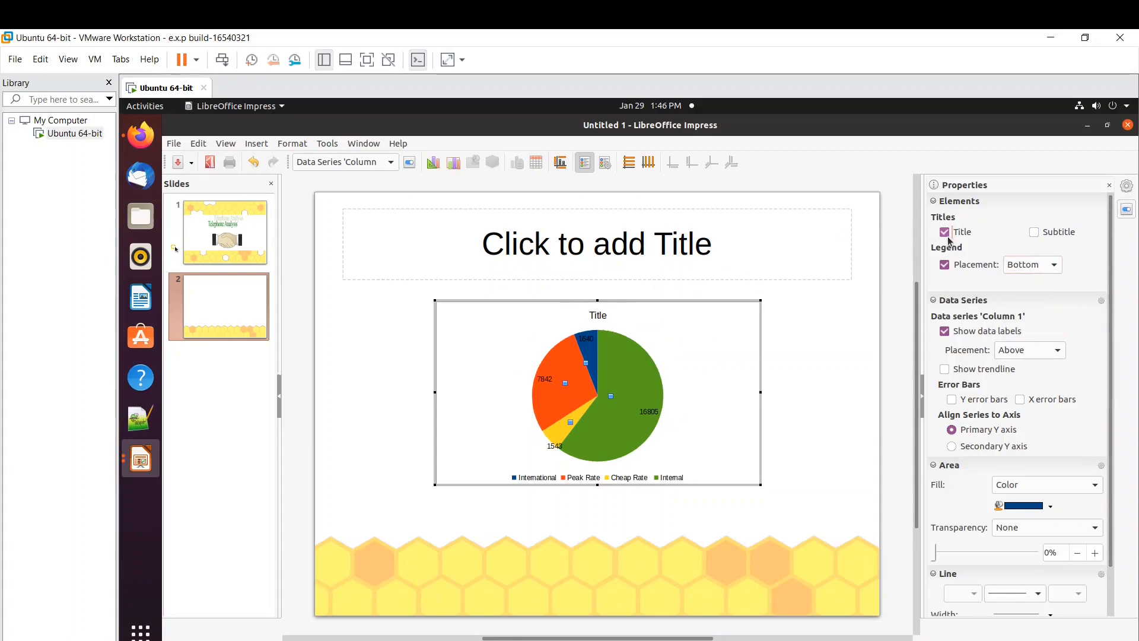
pyautogui.click(601, 312)
pyautogui.click(601, 313)
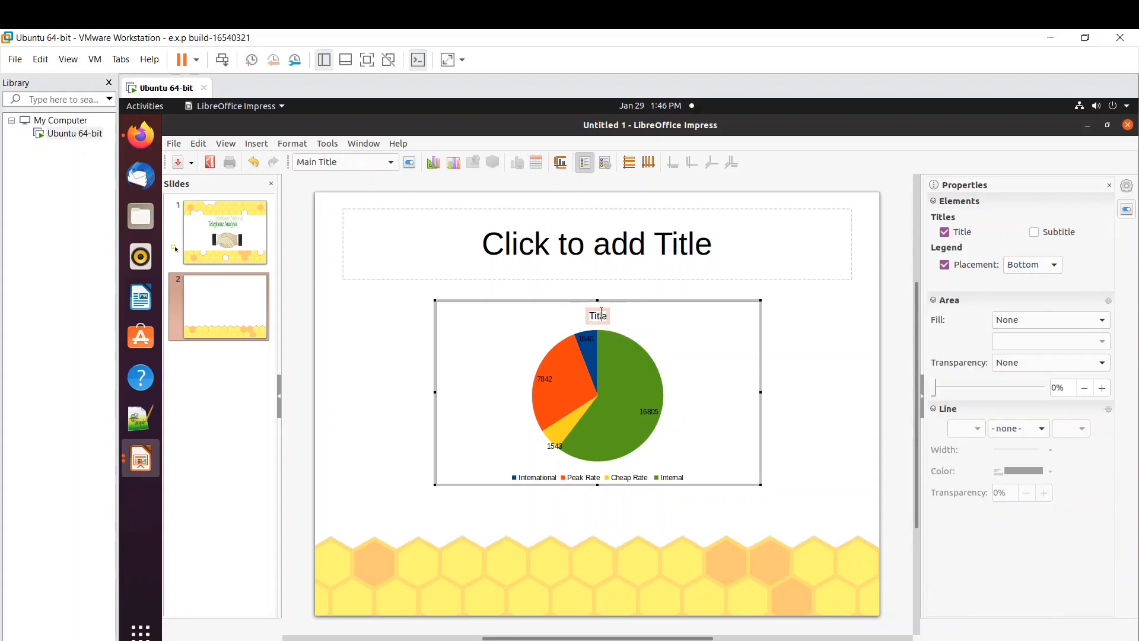
pyautogui.press('BackSpace')
pyautogui.press('BackSpace')
pyautogui.press('BackSpace')
pyautogui.press('BackSpace')
pyautogui.write('eleph')
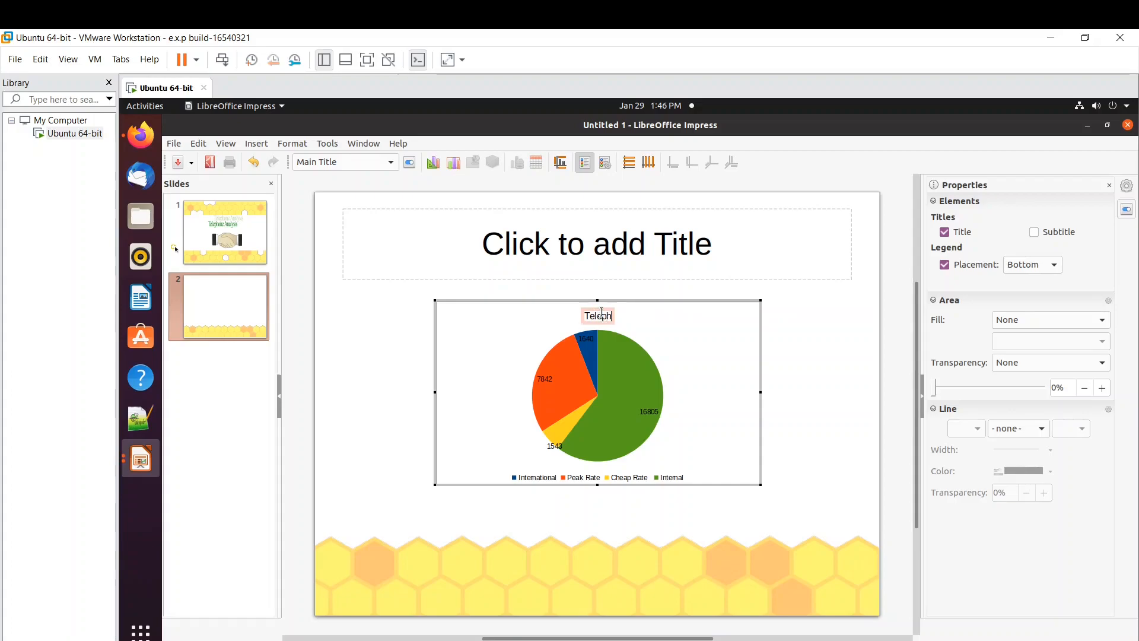
pyautogui.write('one An')
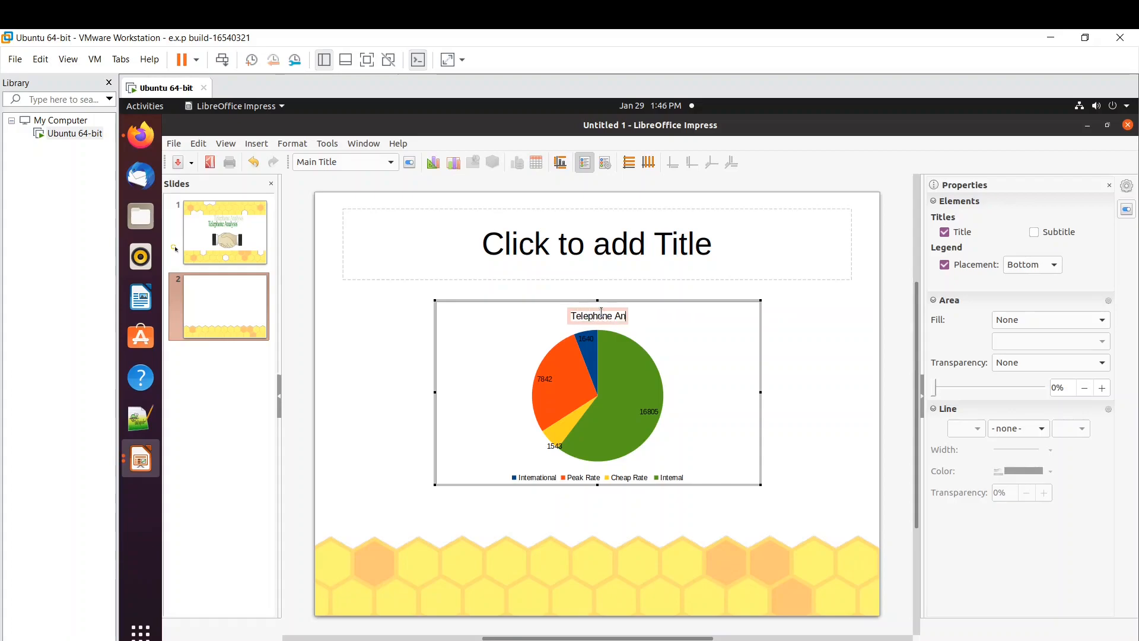
pyautogui.write('alysis')
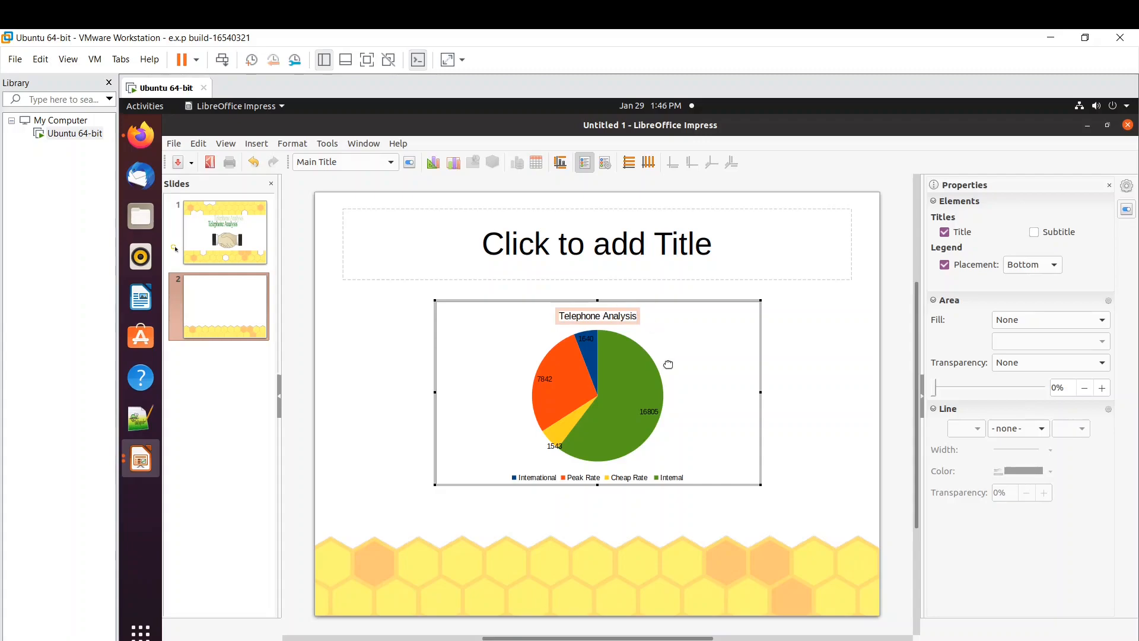
pyautogui.click(787, 356)
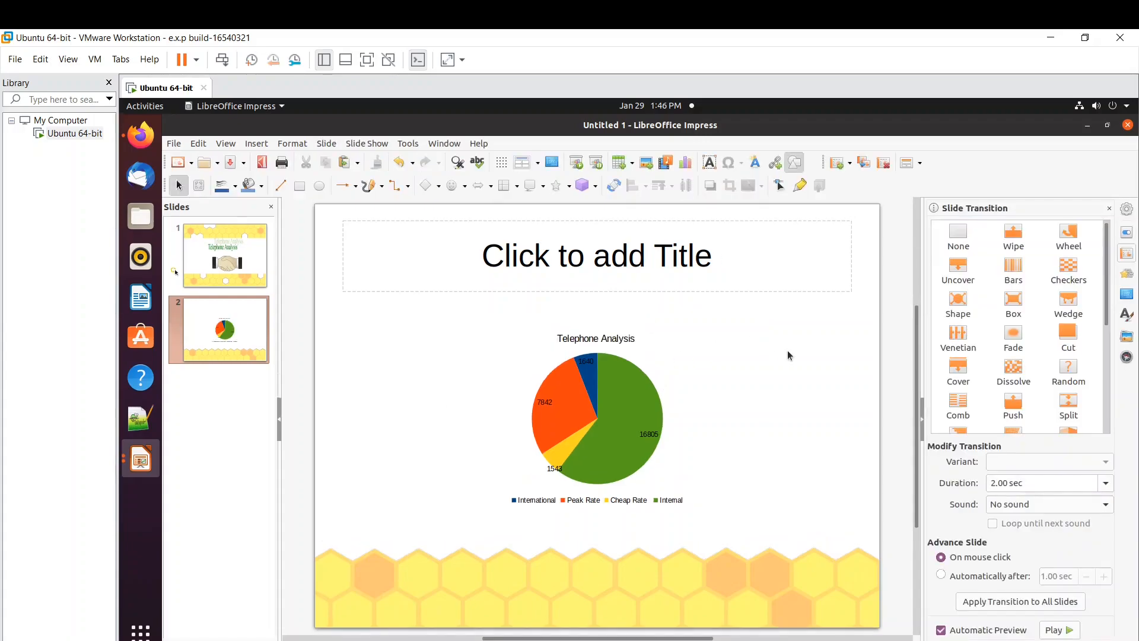
# - Reopen the pie chart for editing and give it the subtitle "Call Type Vs Minutes"
pyautogui.doubleClick(630, 408)
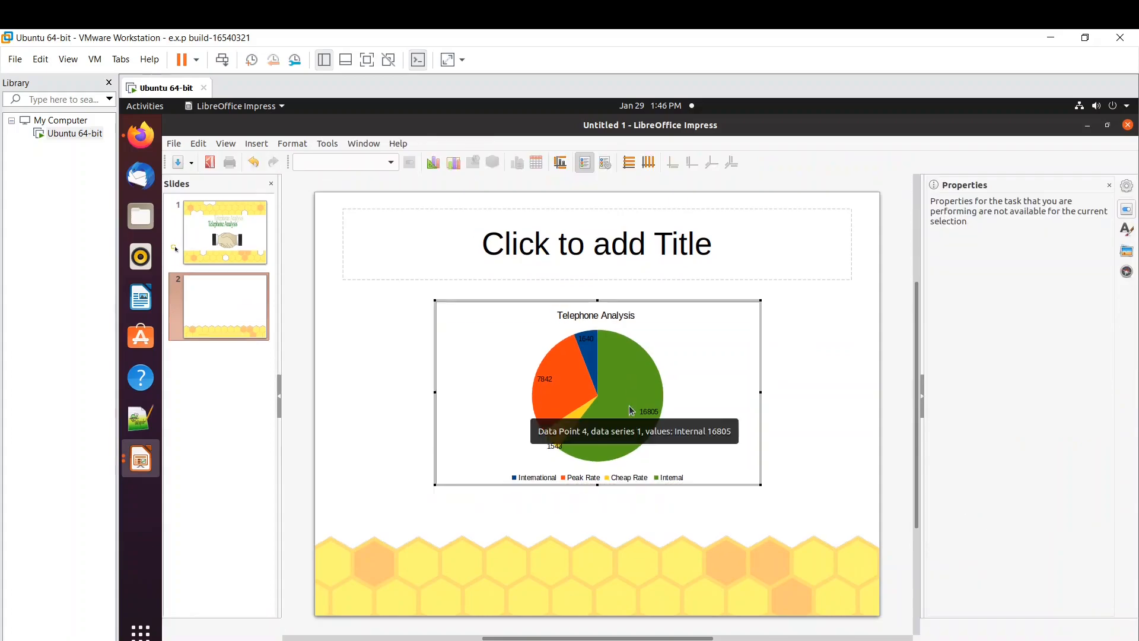
pyautogui.rightClick(661, 313)
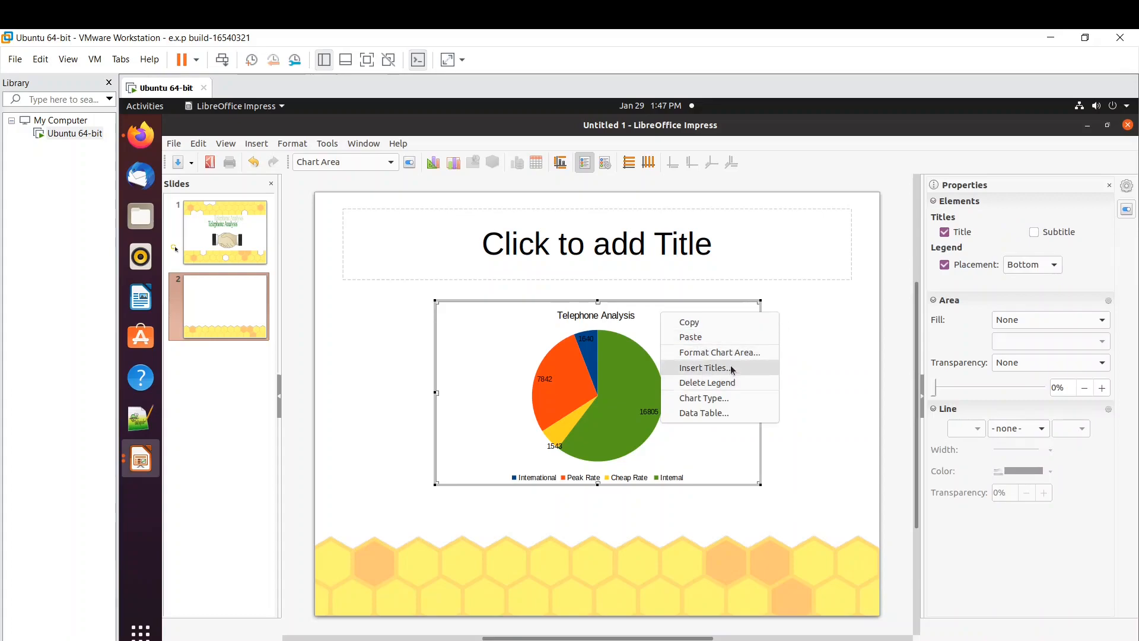
pyautogui.click(1039, 263)
pyautogui.click(1035, 233)
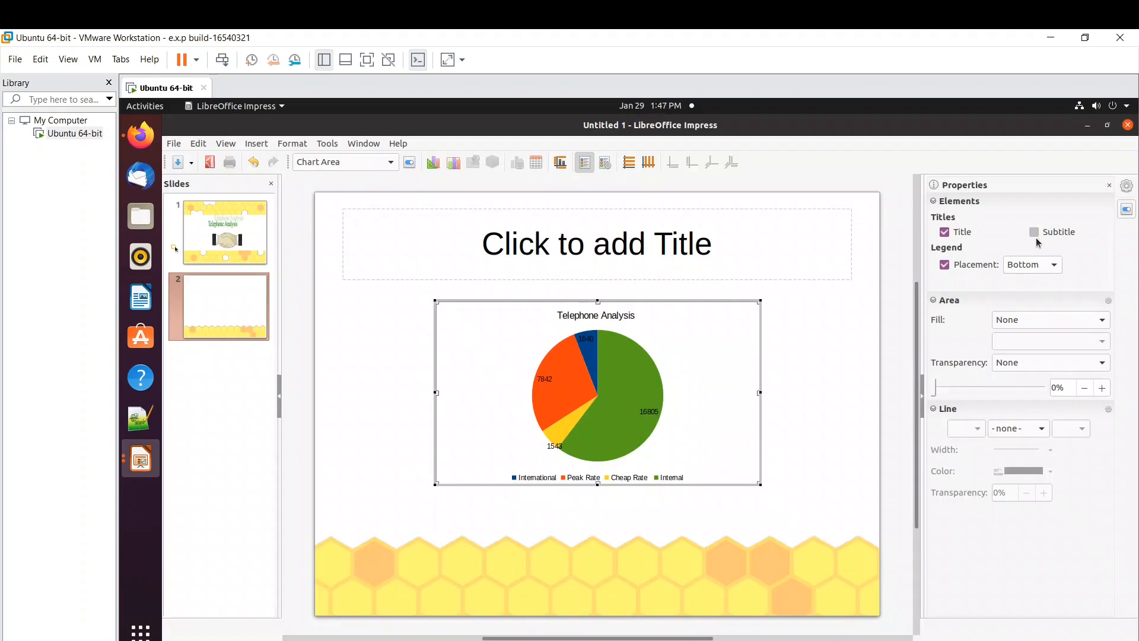
pyautogui.click(614, 338)
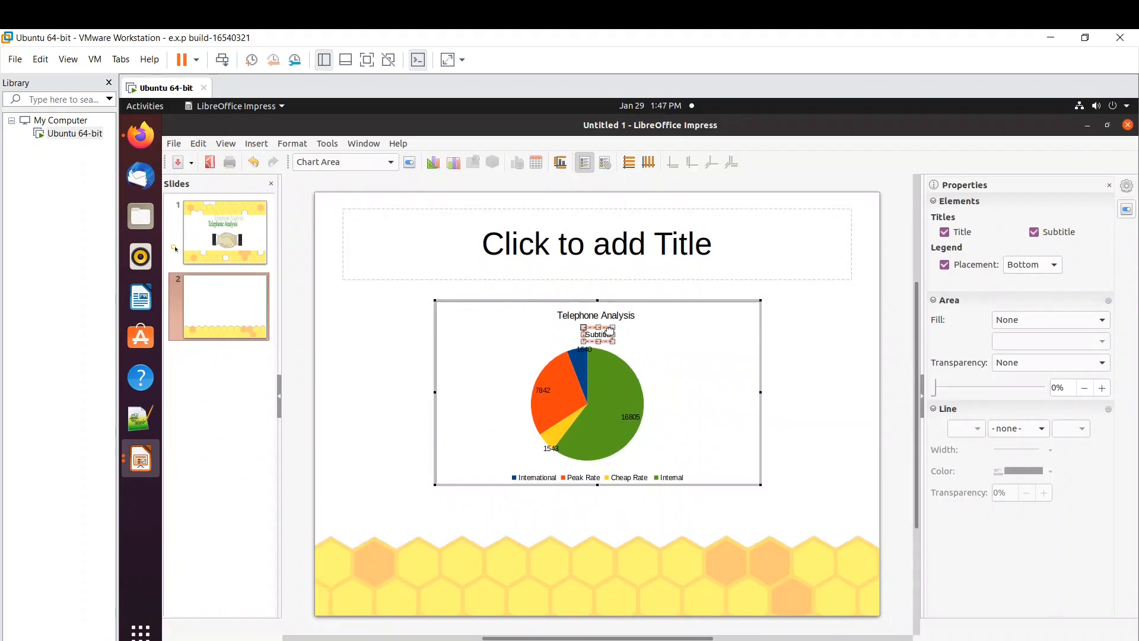
pyautogui.press('Delete')
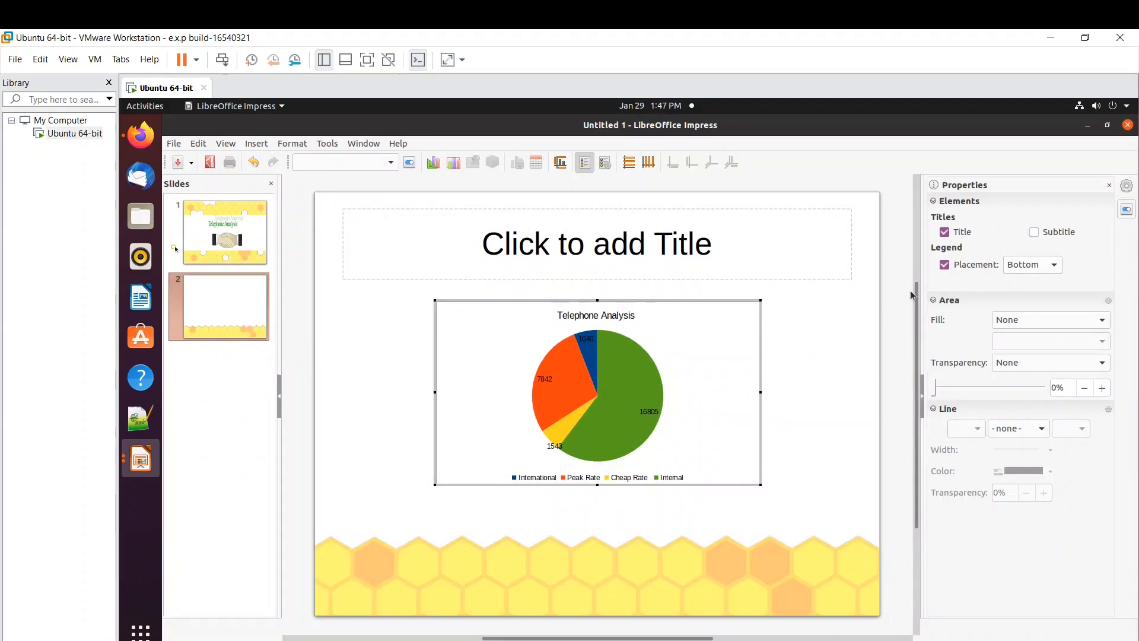
pyautogui.click(1034, 231)
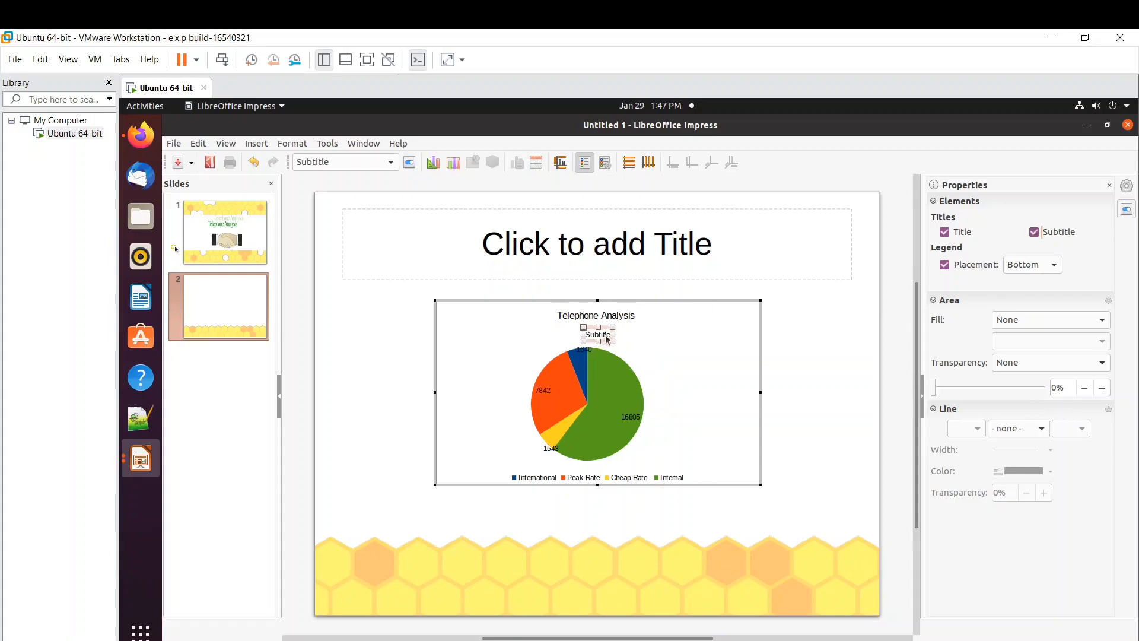
pyautogui.click(604, 335)
pyautogui.press('Delete')
pyautogui.press('Delete')
pyautogui.press('BackSpace')
pyautogui.press('BackSpace')
pyautogui.press('BackSpace')
pyautogui.press('BackSpace')
pyautogui.press('BackSpace')
pyautogui.press('BackSpace')
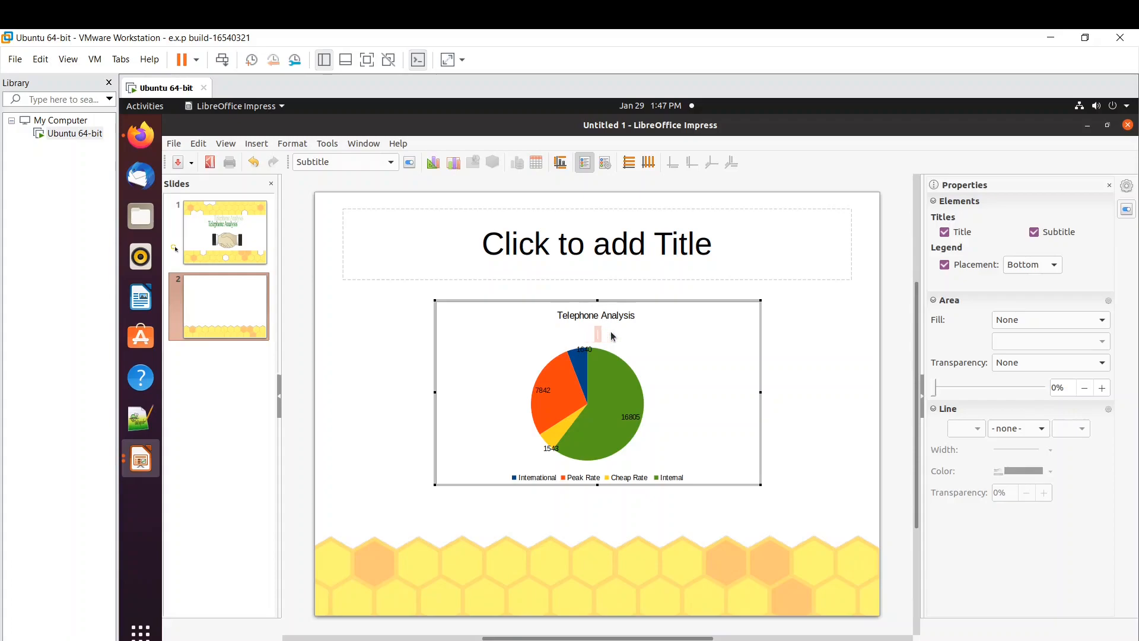
pyautogui.write('Call Types  Minutes')
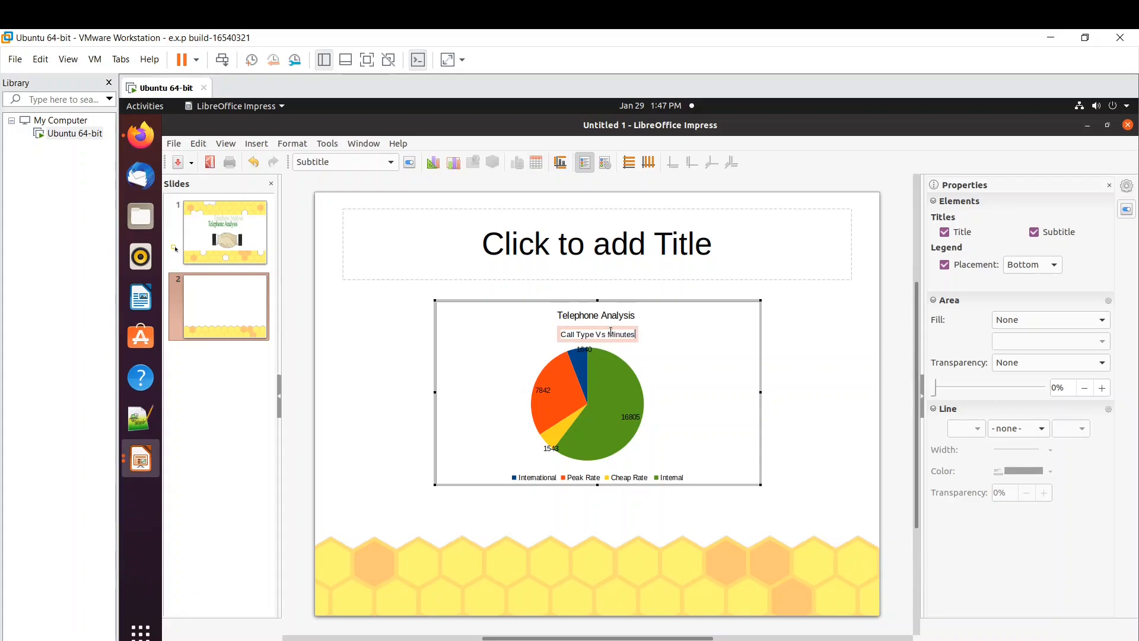
pyautogui.click(697, 344)
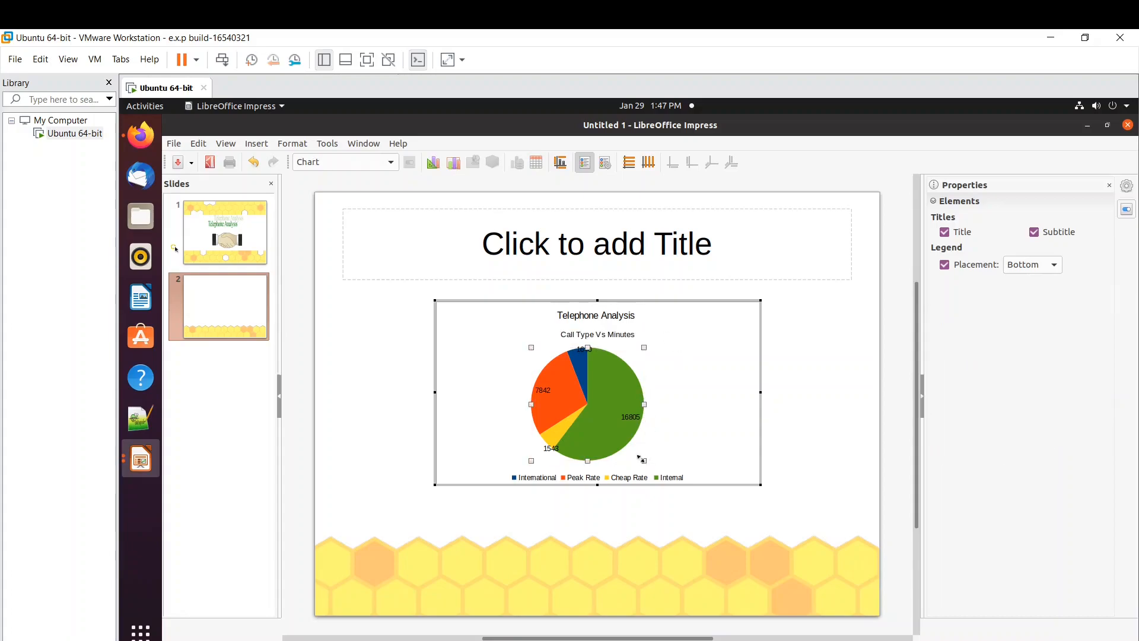
# - Enlarge the pie slightly within the chart area and leave chart editing
pyautogui.moveTo(642, 458); pyautogui.dragTo(666, 462)
pyautogui.click(601, 350)
pyautogui.click(600, 334)
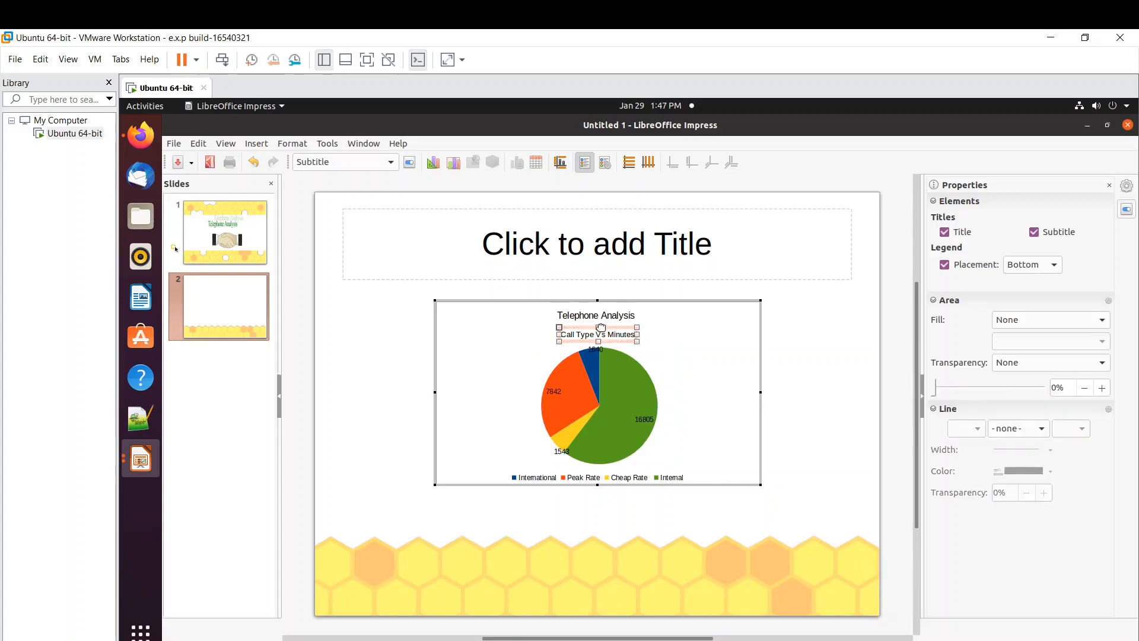
pyautogui.click(759, 299)
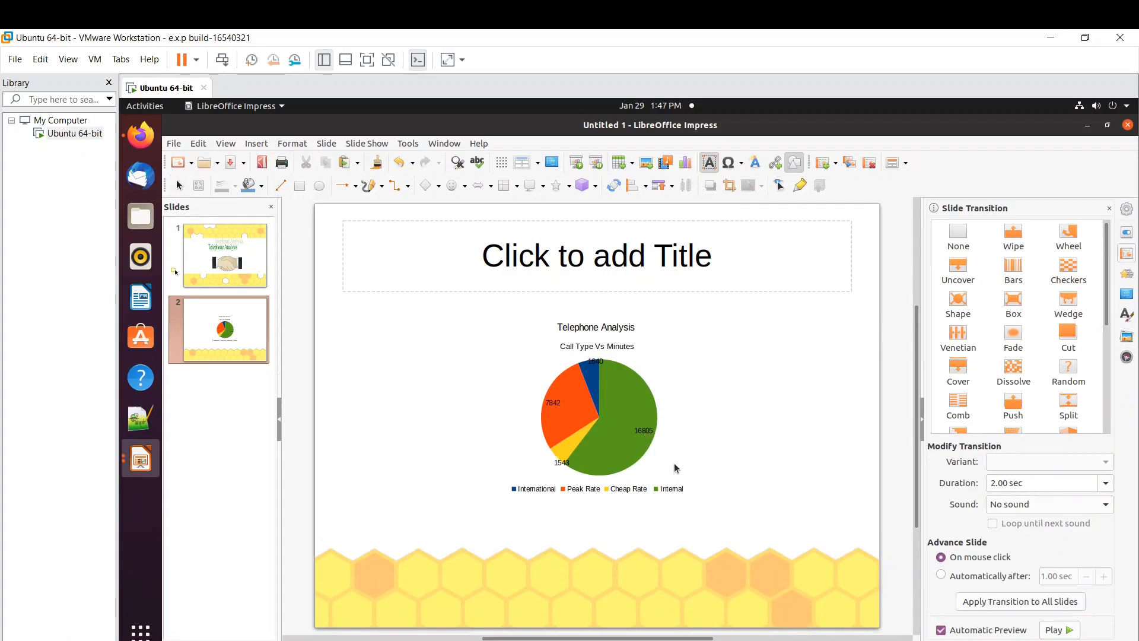
# - Enlarge the chart to fill most of slide 2 above the honeycomb border and delete the empty title placeholder
pyautogui.click(685, 494)
pyautogui.moveTo(759, 495); pyautogui.dragTo(817, 527)
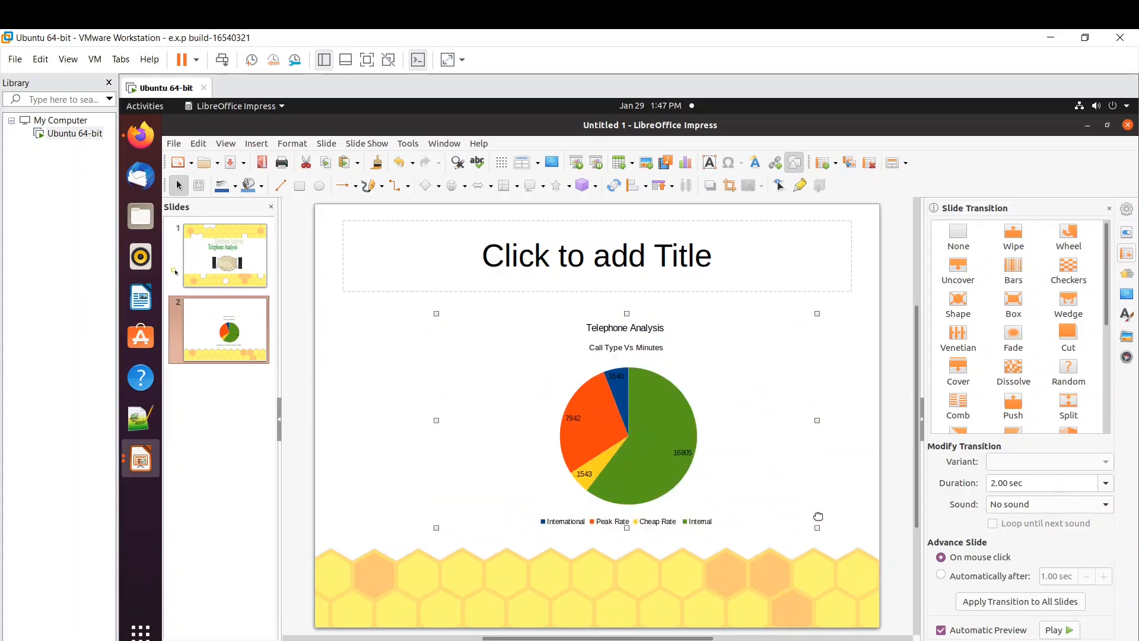
pyautogui.moveTo(437, 314); pyautogui.dragTo(366, 274)
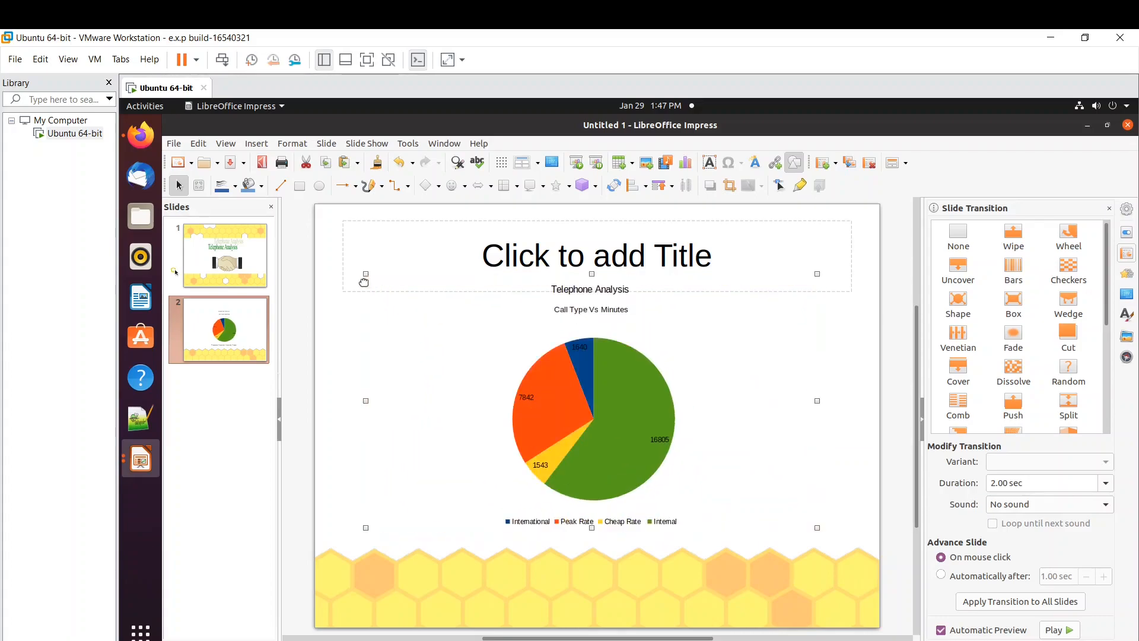
pyautogui.moveTo(823, 401); pyautogui.dragTo(869, 401)
pyautogui.moveTo(617, 271); pyautogui.dragTo(618, 209)
pyautogui.moveTo(371, 388); pyautogui.dragTo(346, 388)
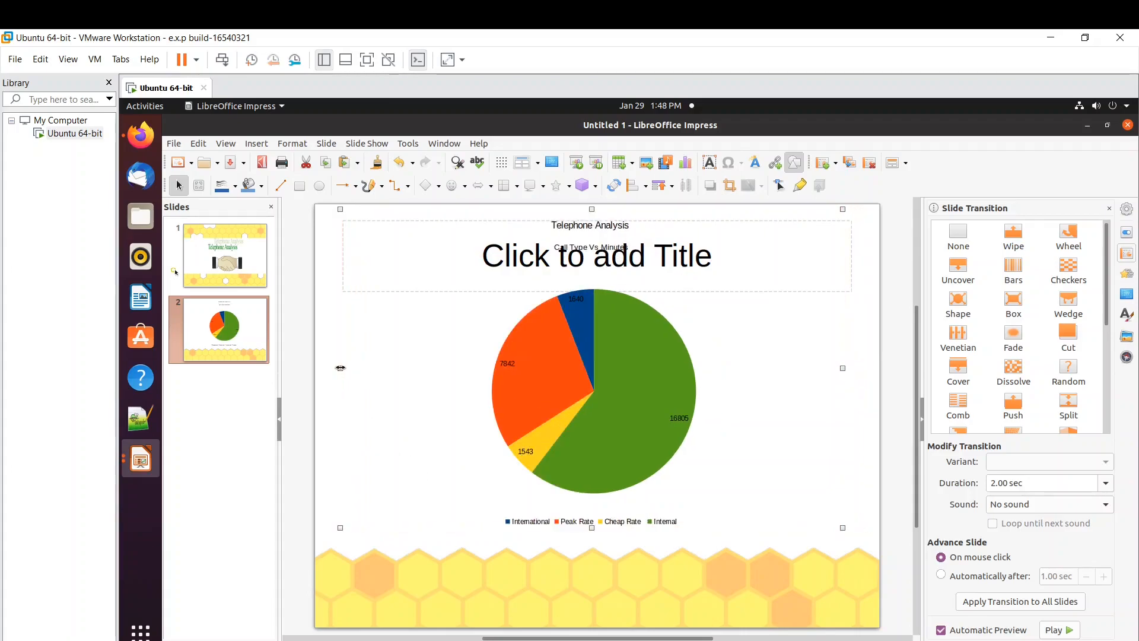
pyautogui.click(725, 221)
pyautogui.press('Delete')
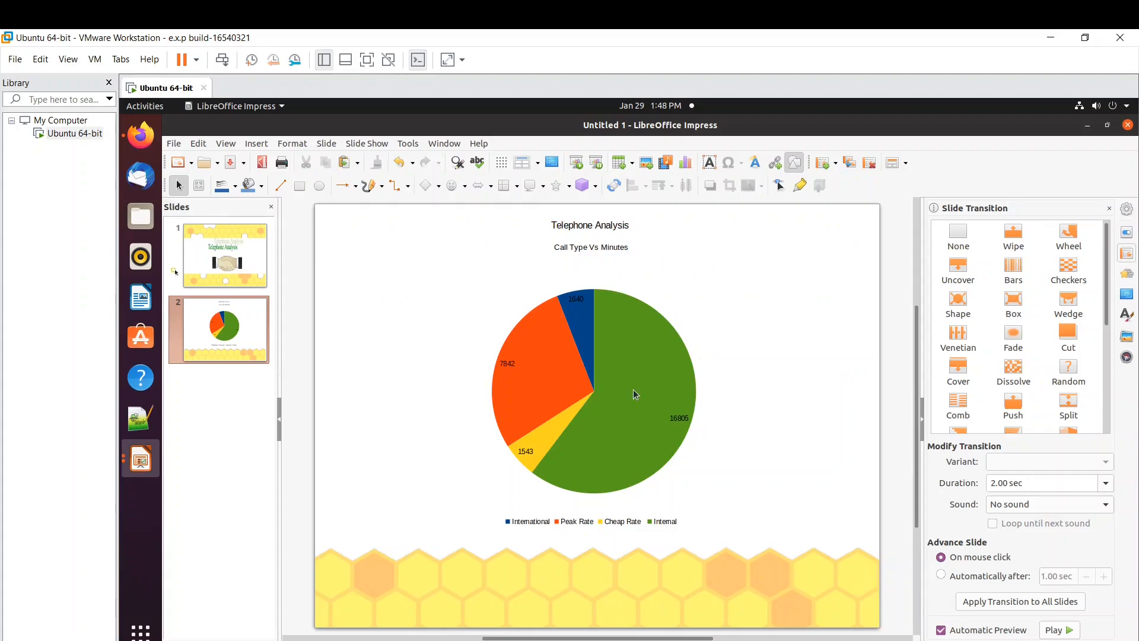
pyautogui.click(630, 220)
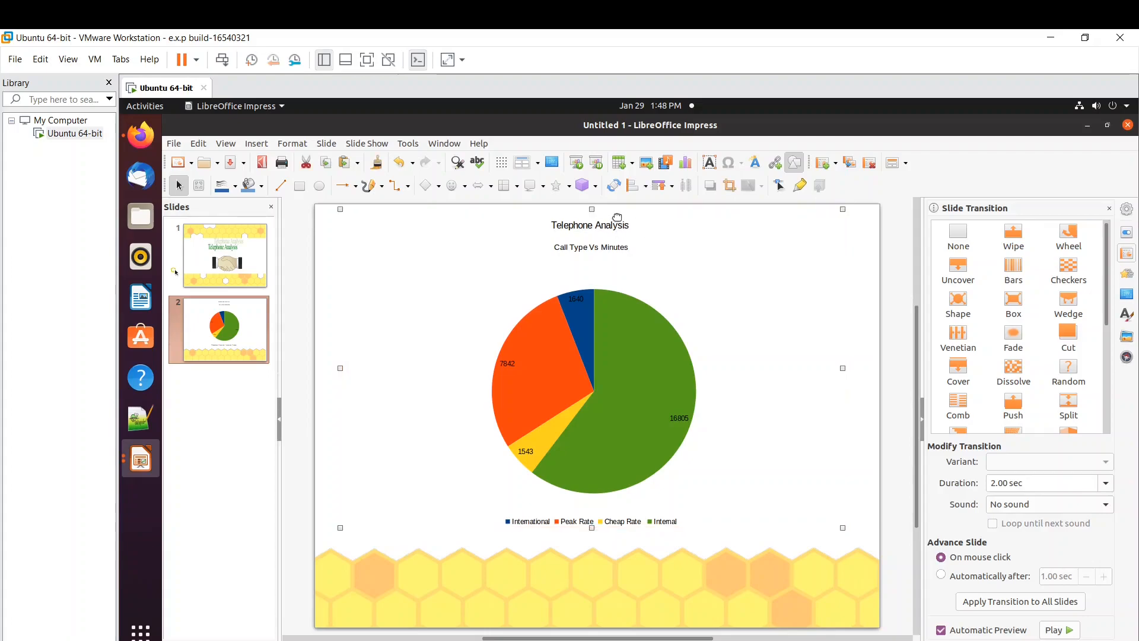
pyautogui.rightClick(617, 217)
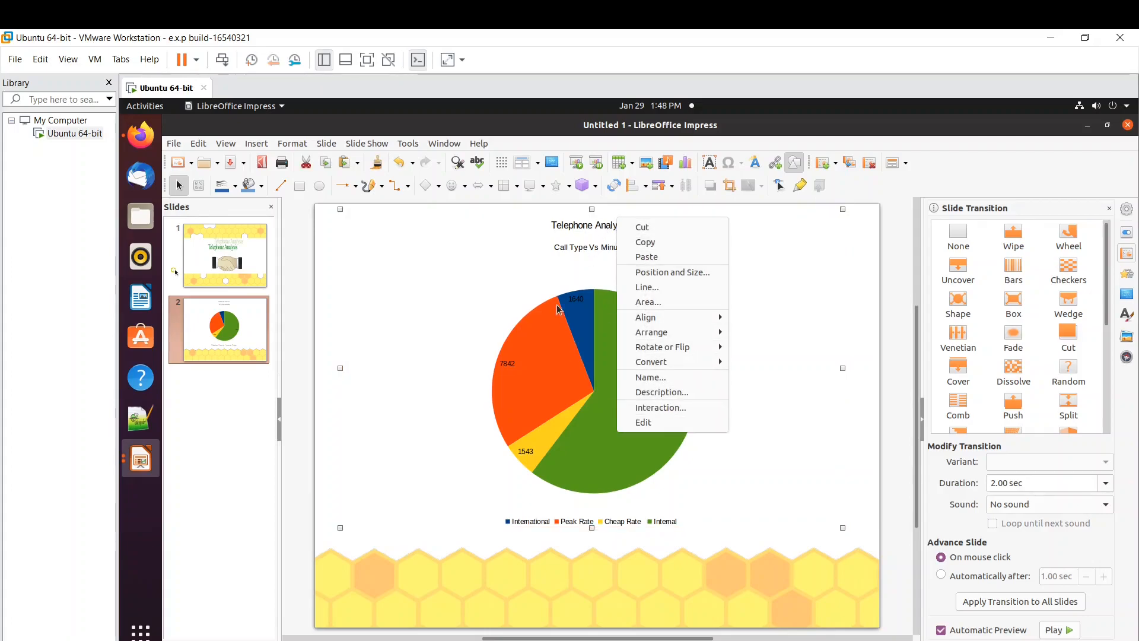
pyautogui.click(639, 423)
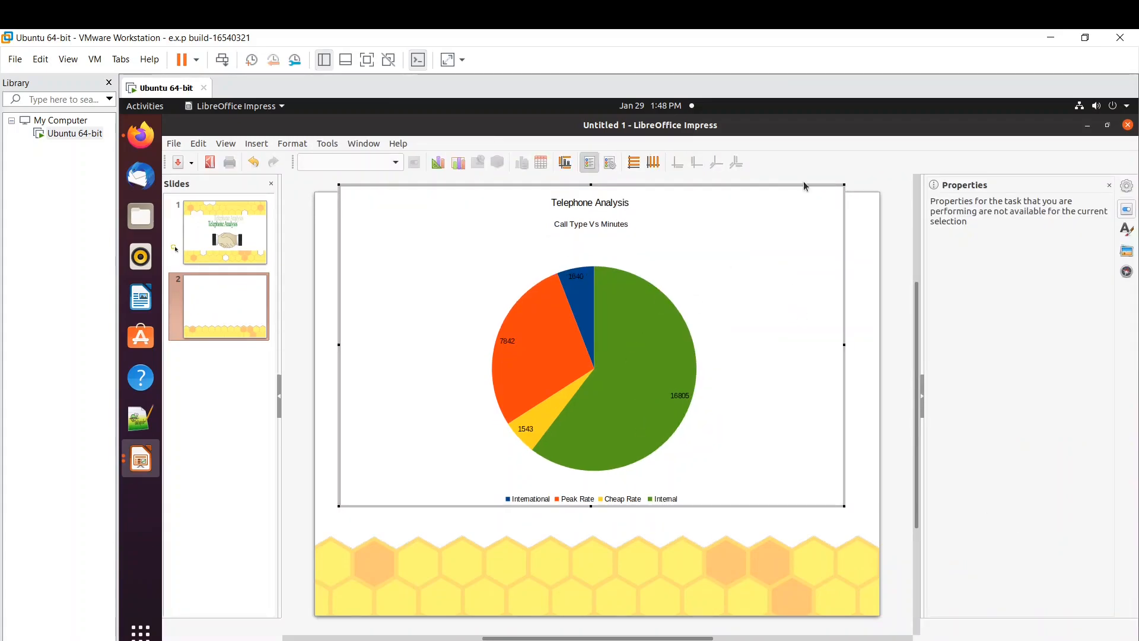
pyautogui.click(866, 257)
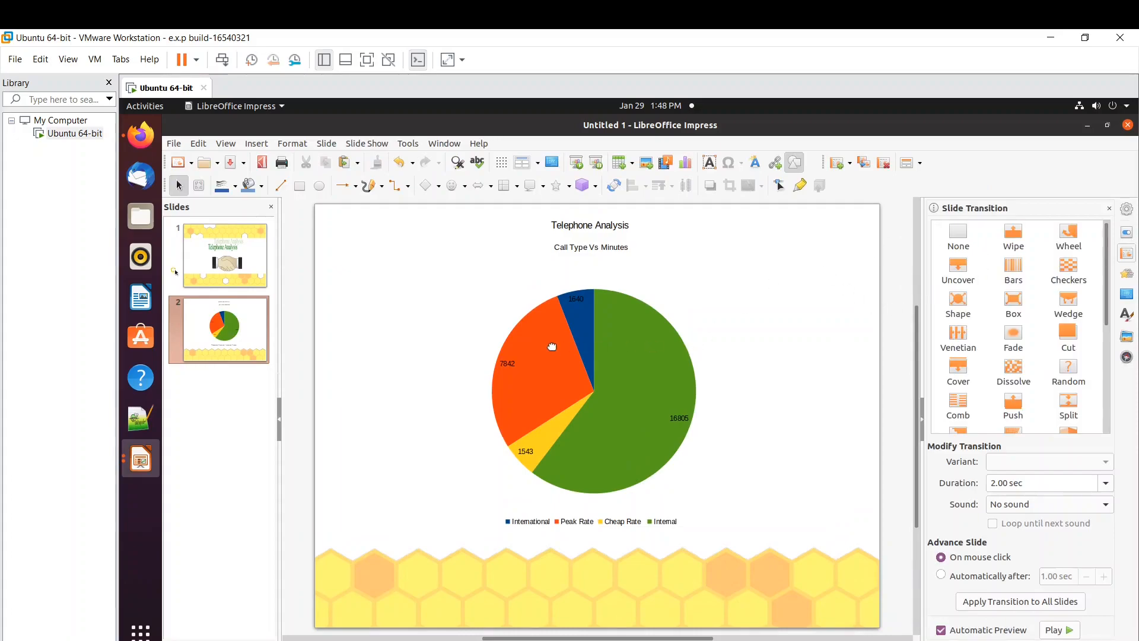
# - Switch to the exercise PDF in the browser and highlight the "On the third slide:" heading and its font instruction line
pyautogui.hotkey('alt', 'Tab')
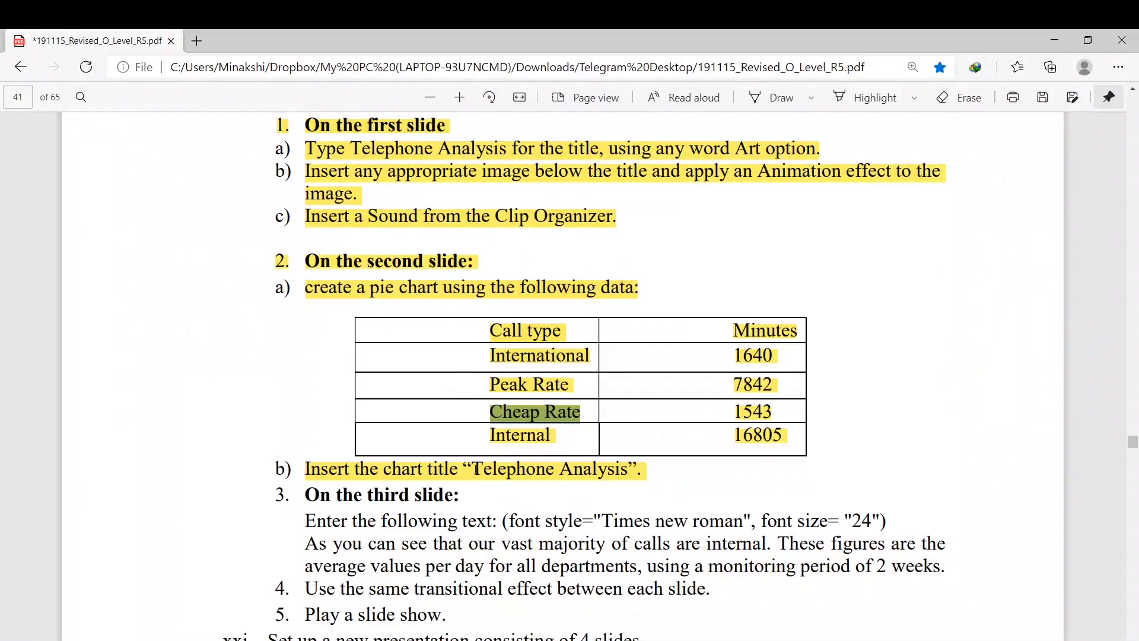
pyautogui.scroll(-2, 522, 430)
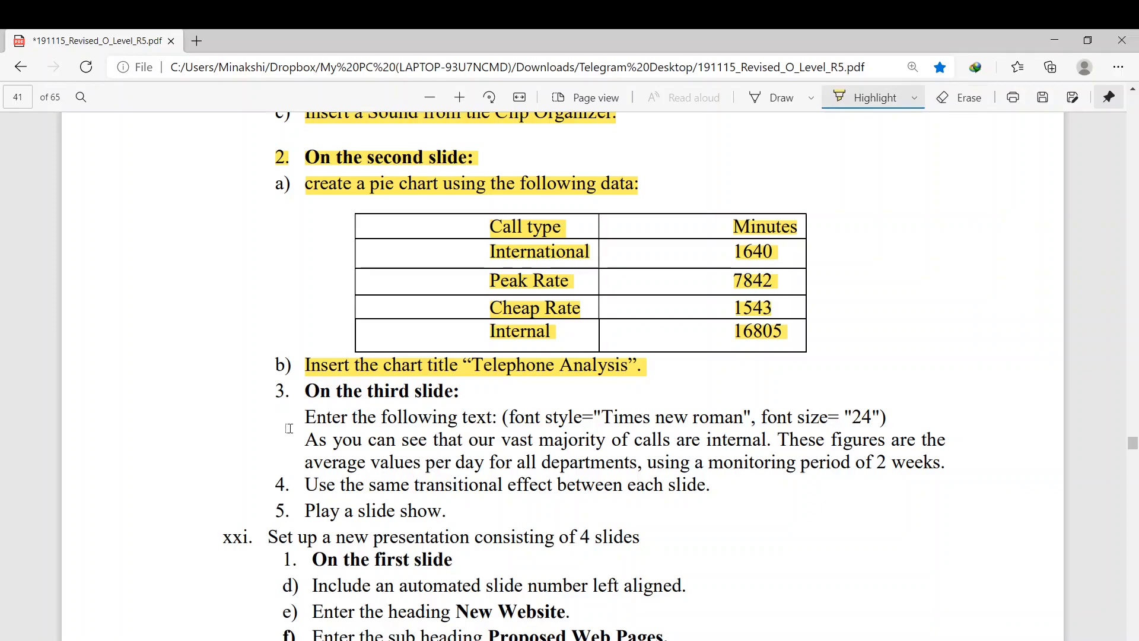
pyautogui.moveTo(274, 390); pyautogui.dragTo(466, 391)
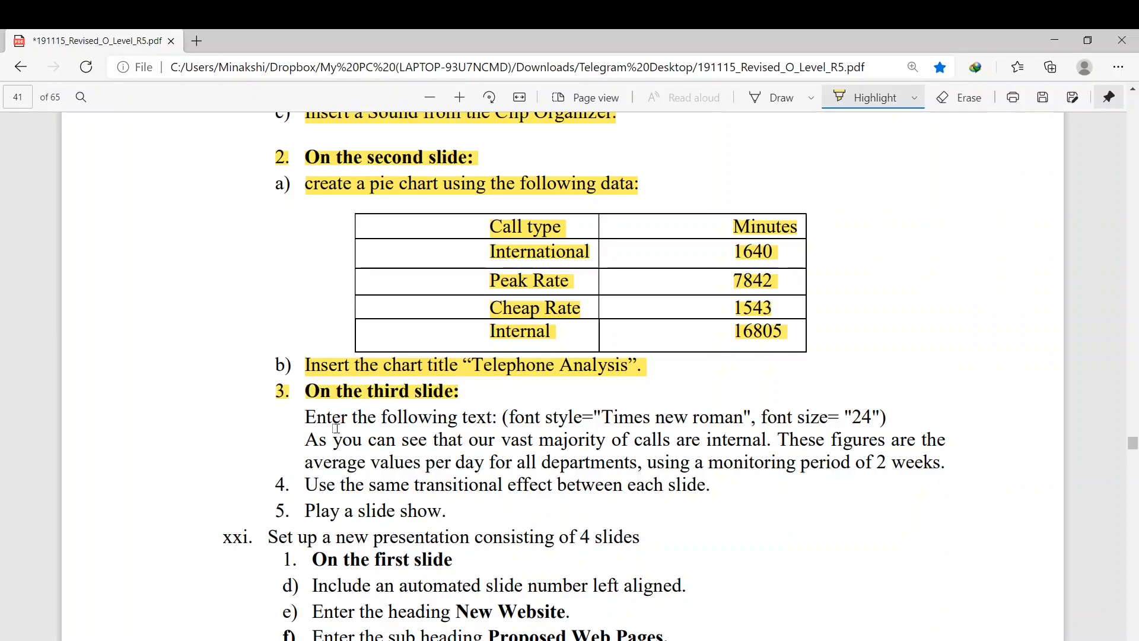
pyautogui.moveTo(302, 418); pyautogui.dragTo(890, 415)
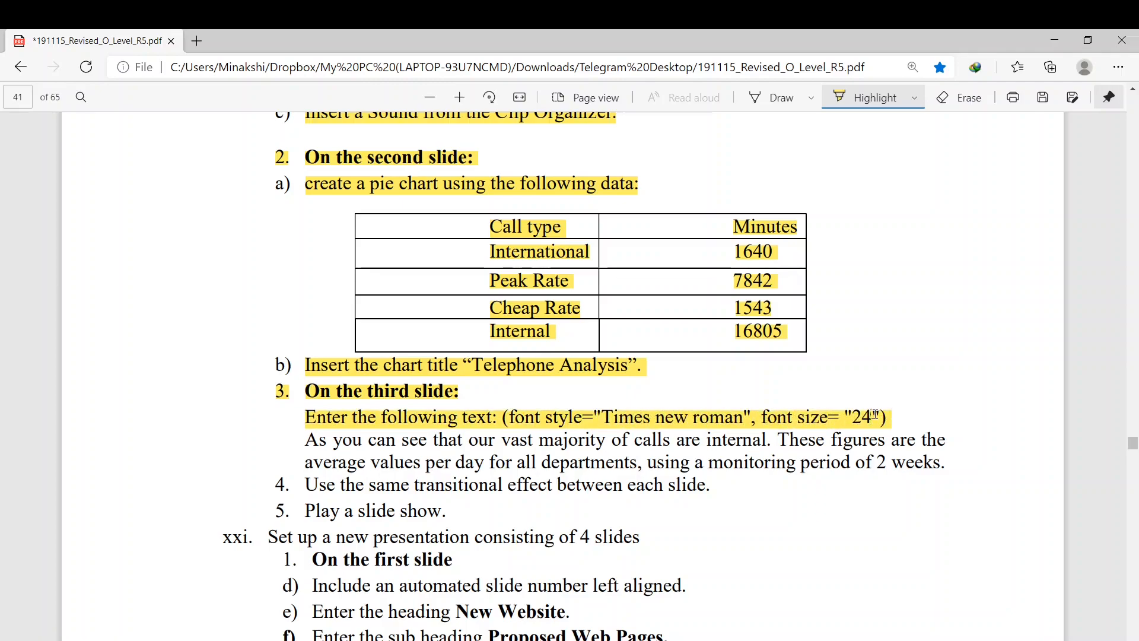
# - Highlight the third-slide paragraph in the exercise PDF, from "As you can see" through "2 weeks."
pyautogui.moveTo(307, 442); pyautogui.dragTo(935, 478)
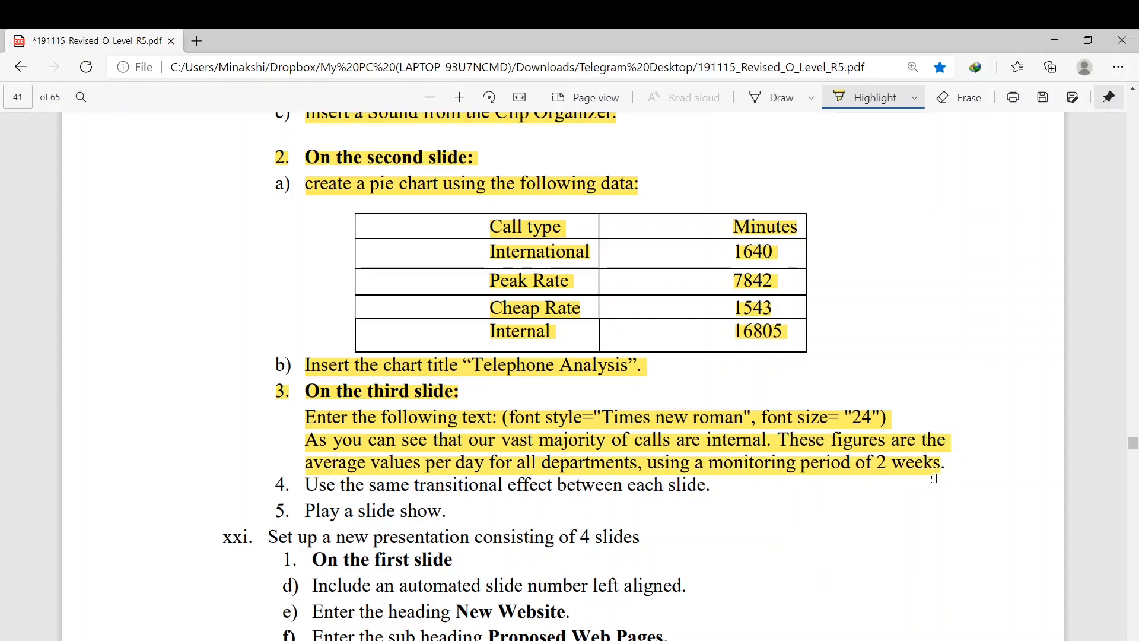
pyautogui.moveTo(934, 476); pyautogui.dragTo(947, 469)
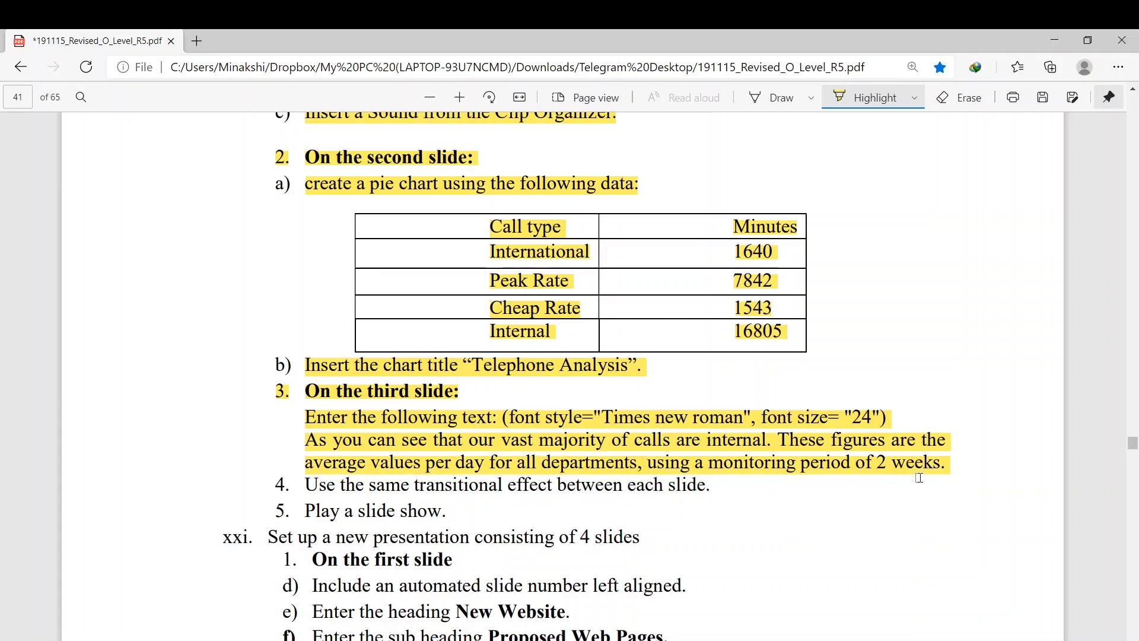
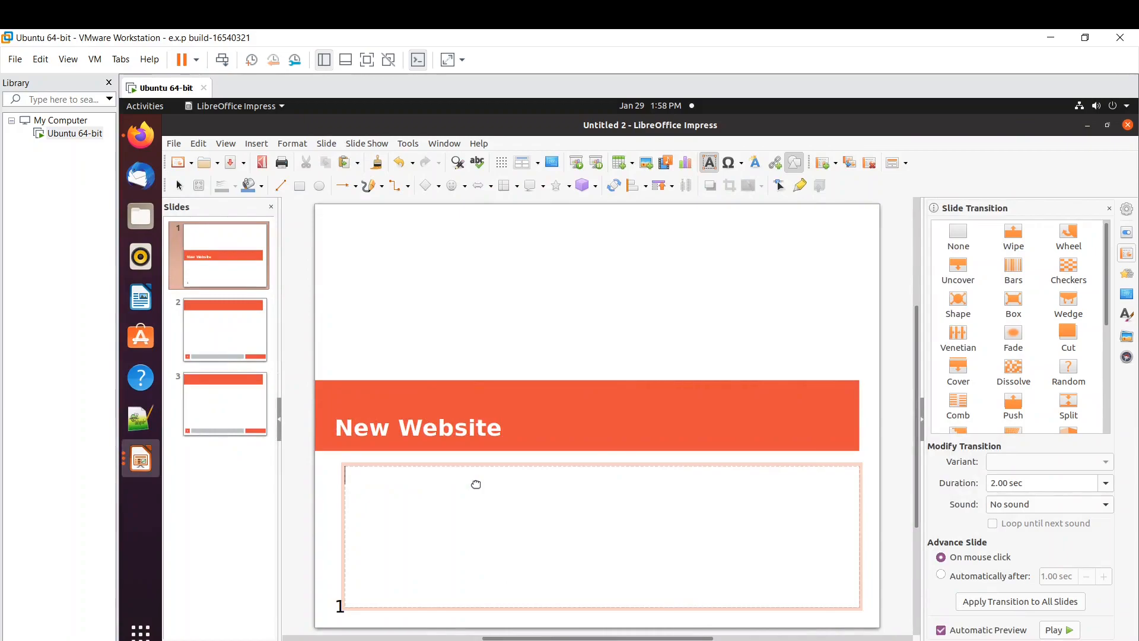
# - Enter the subheading "Proposed Web Pages" below the New Website heading on slide 1
pyautogui.write('Proposed Web Pa')
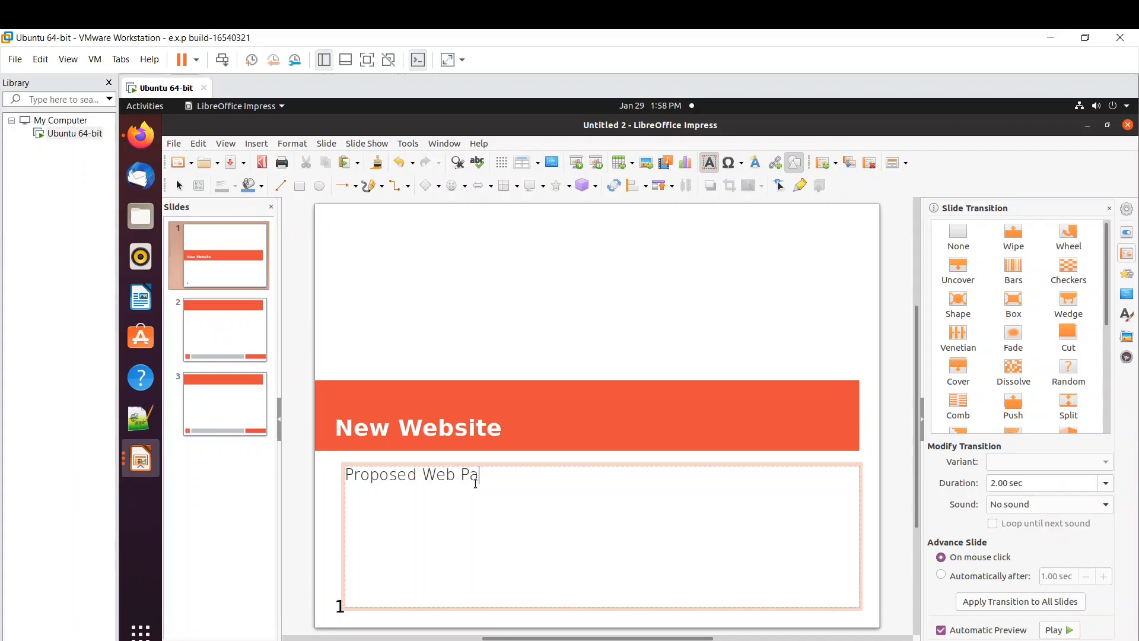
pyautogui.write('ges')
pyautogui.click(500, 440)
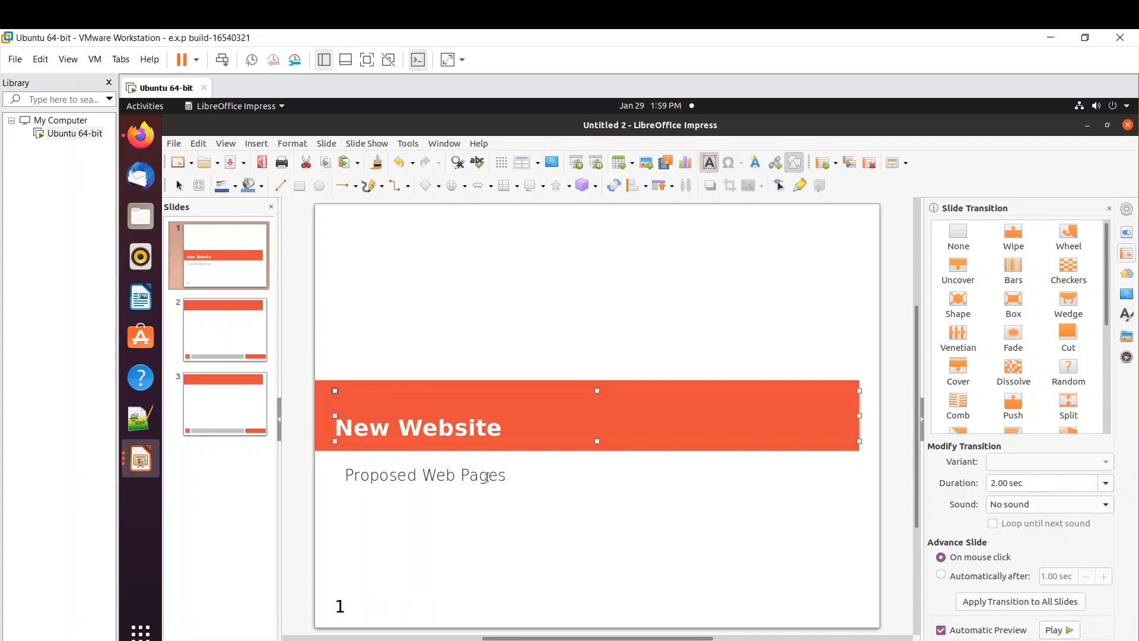
# - Format the "Proposed Web Pages" subheading as bold Arial Black at size 36
pyautogui.doubleClick(485, 477)
pyautogui.moveTo(518, 477); pyautogui.dragTo(343, 477)
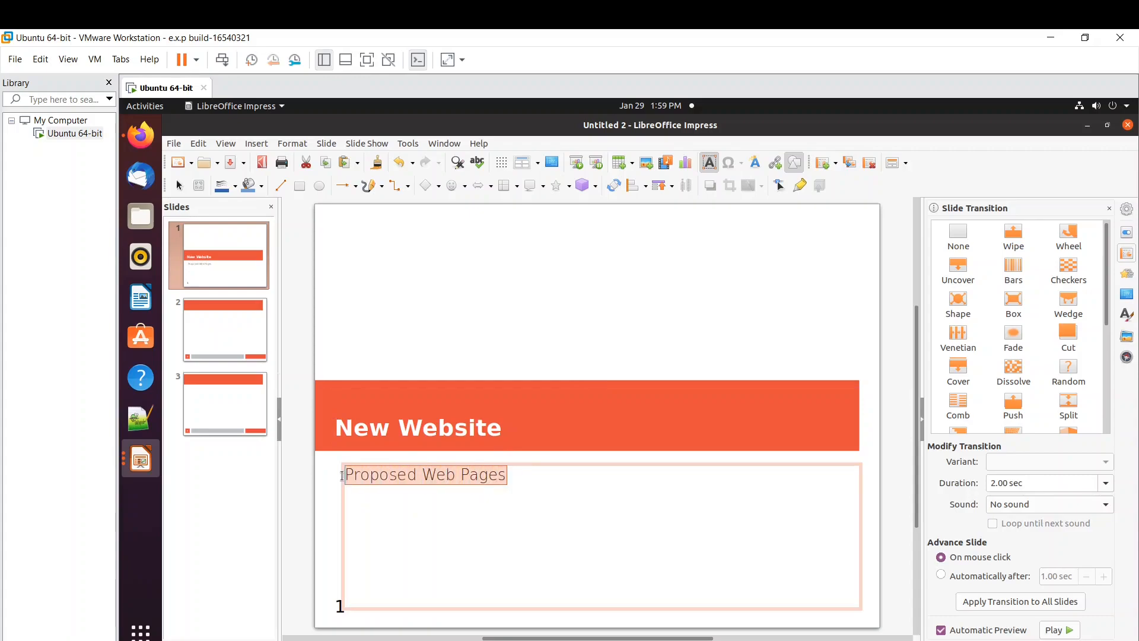
pyautogui.click(1126, 209)
pyautogui.click(1096, 229)
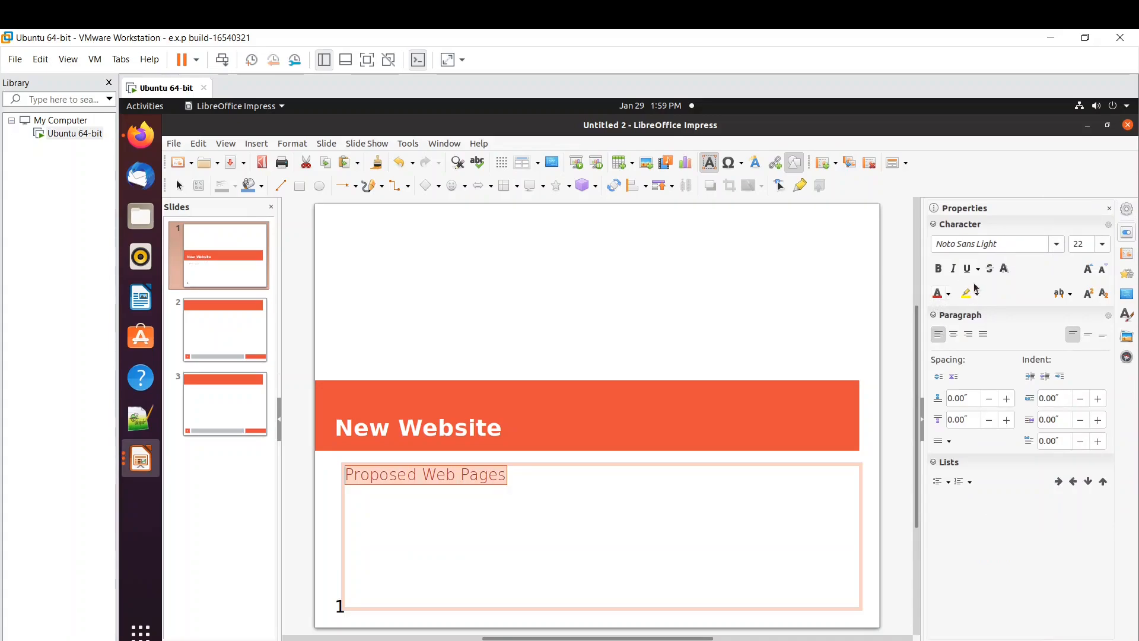
pyautogui.click(939, 268)
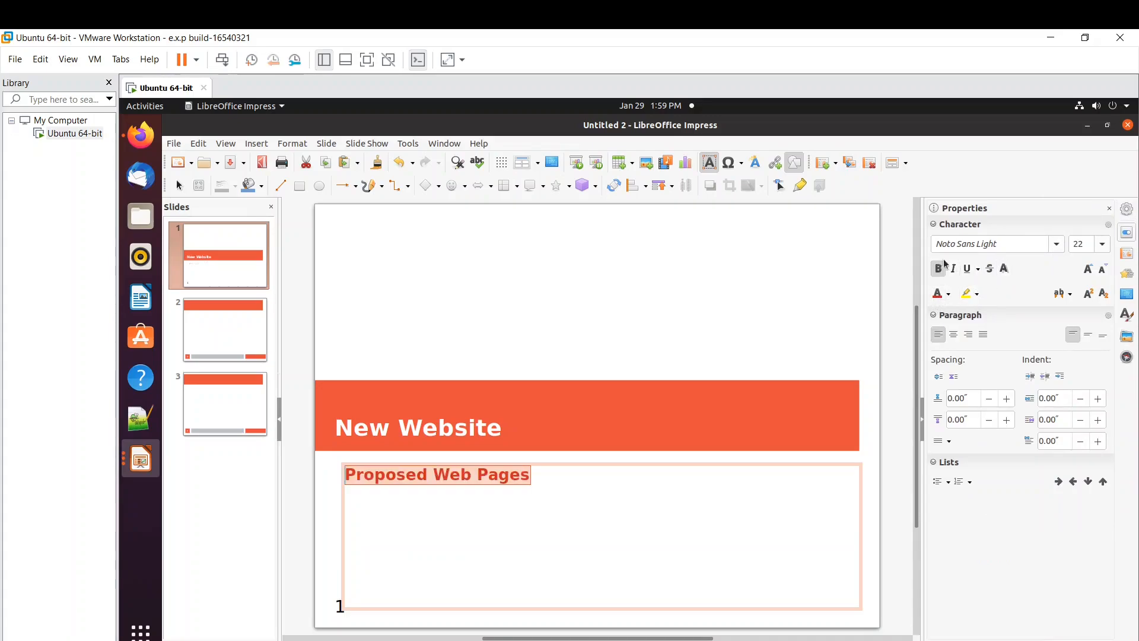
pyautogui.click(1057, 244)
pyautogui.click(994, 400)
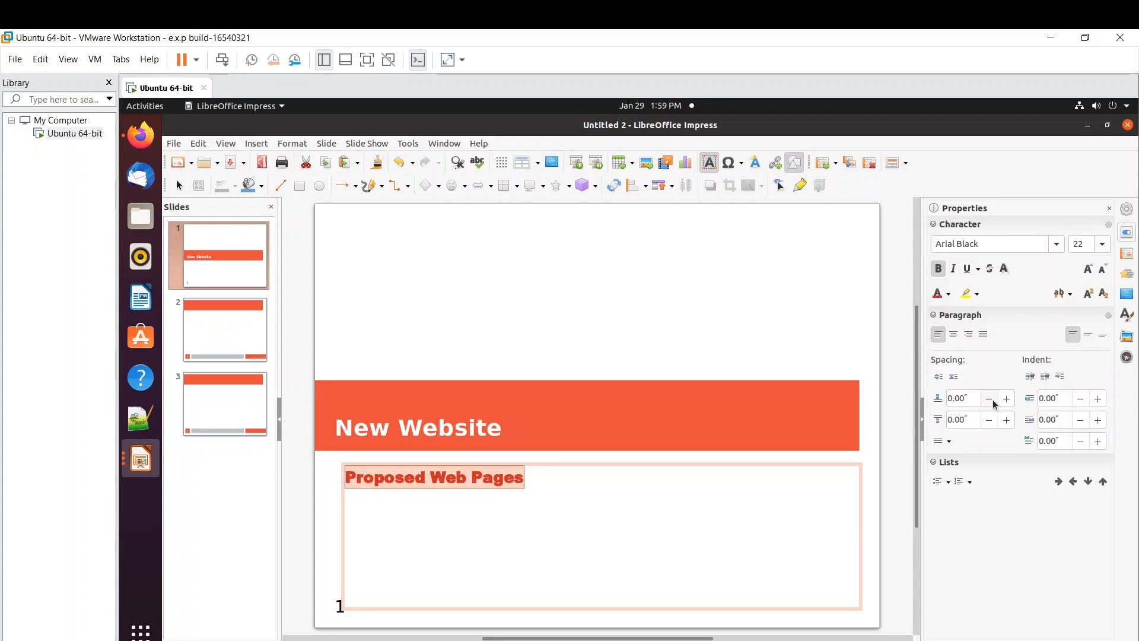
pyautogui.click(1101, 245)
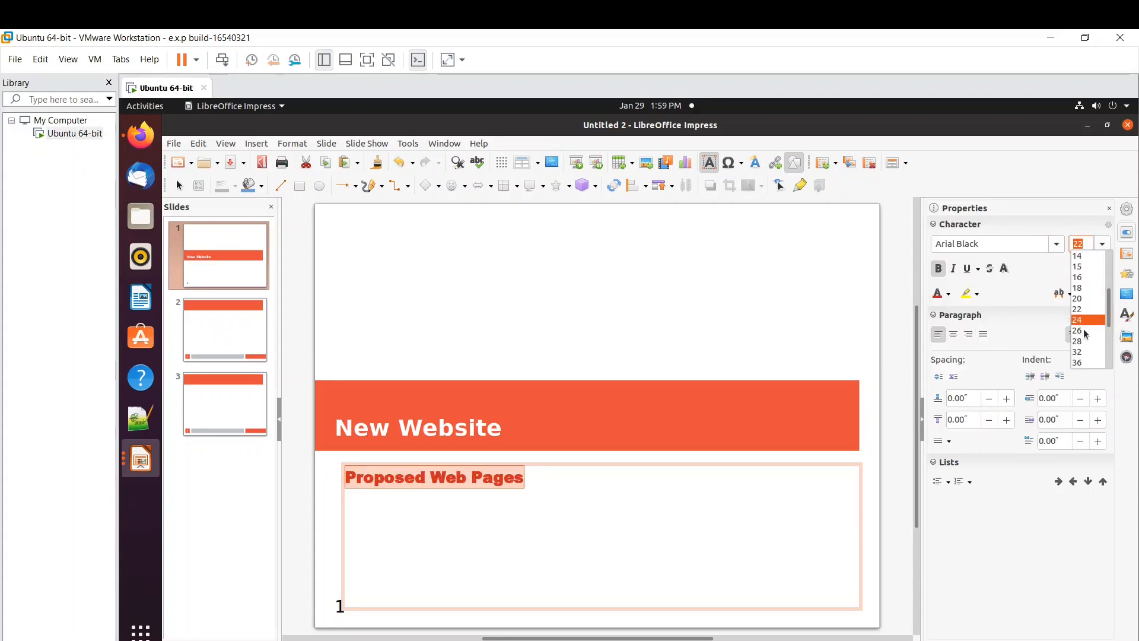
pyautogui.click(1080, 362)
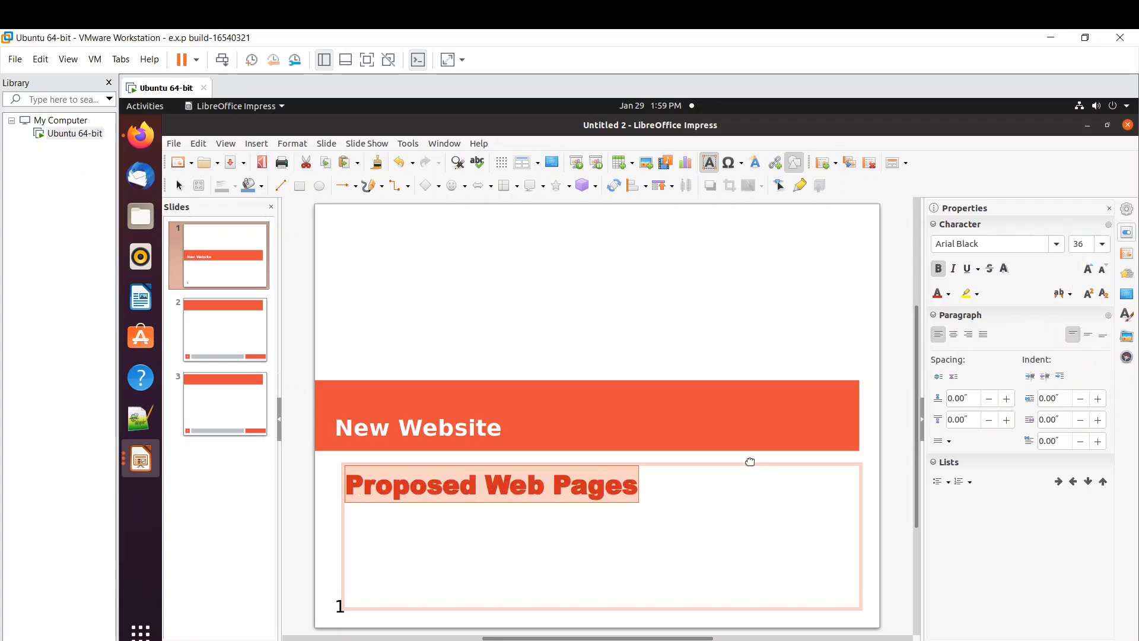
pyautogui.click(710, 357)
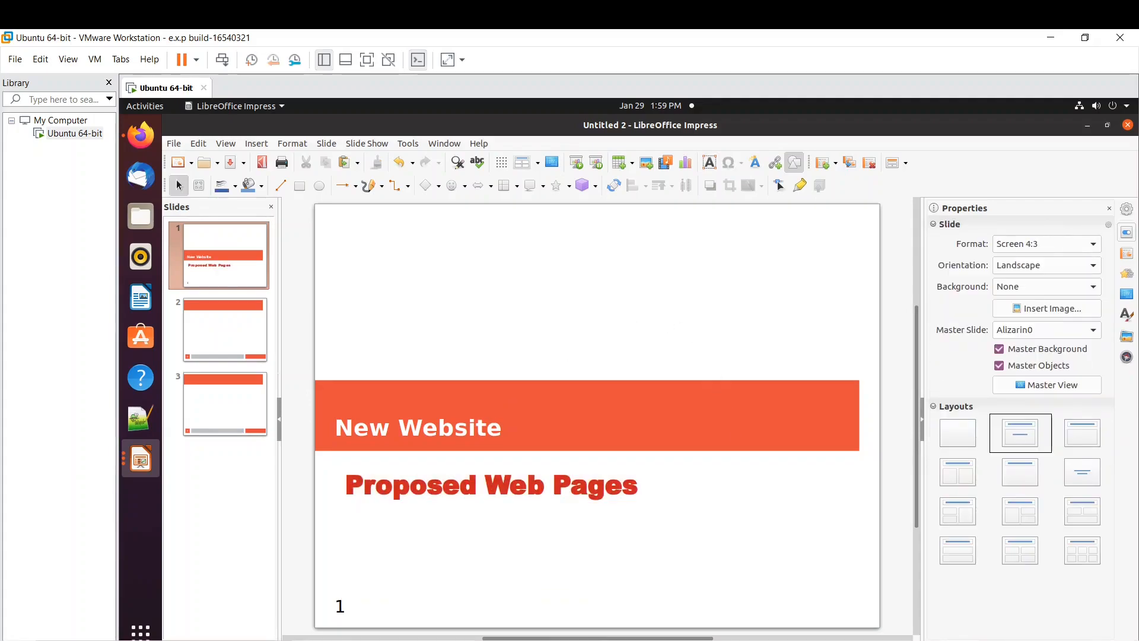
# - Check the exercise PDF, return to the presentation and insert the globe image from the Gallery's Environment theme on slide 1
pyautogui.hotkey('alt', 'Tab')
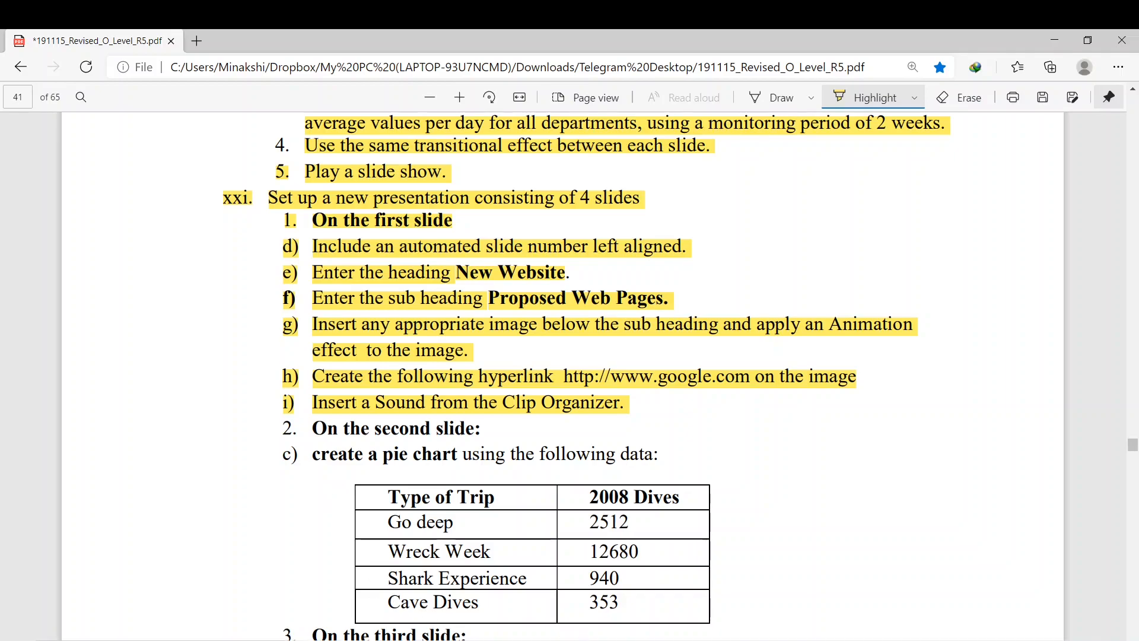
pyautogui.click(581, 639)
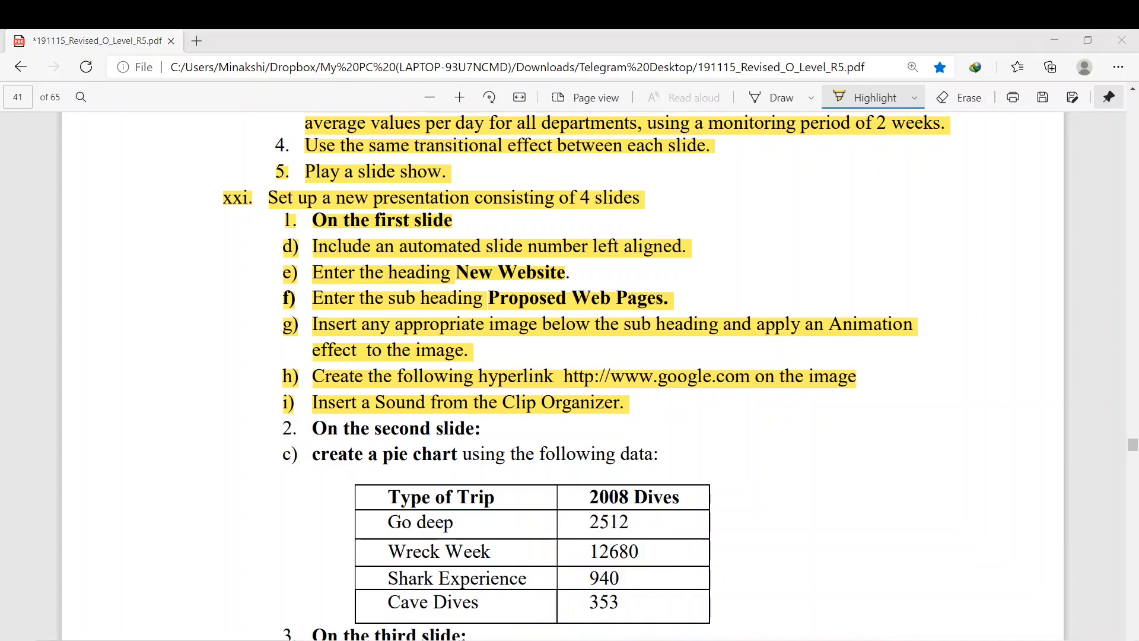
pyautogui.click(585, 639)
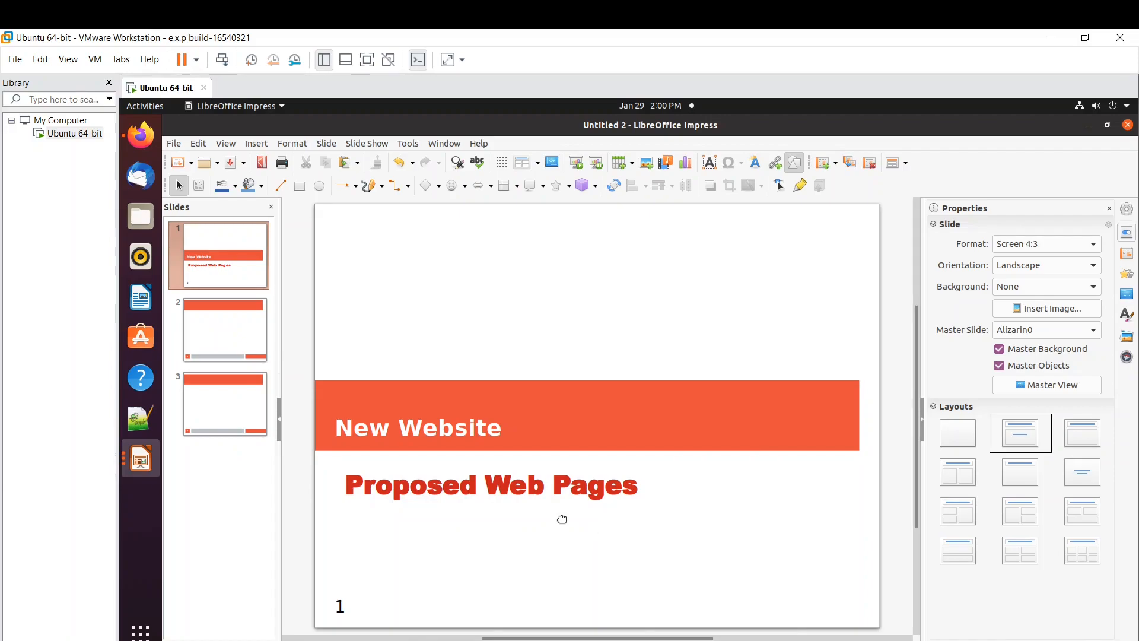
pyautogui.click(1126, 340)
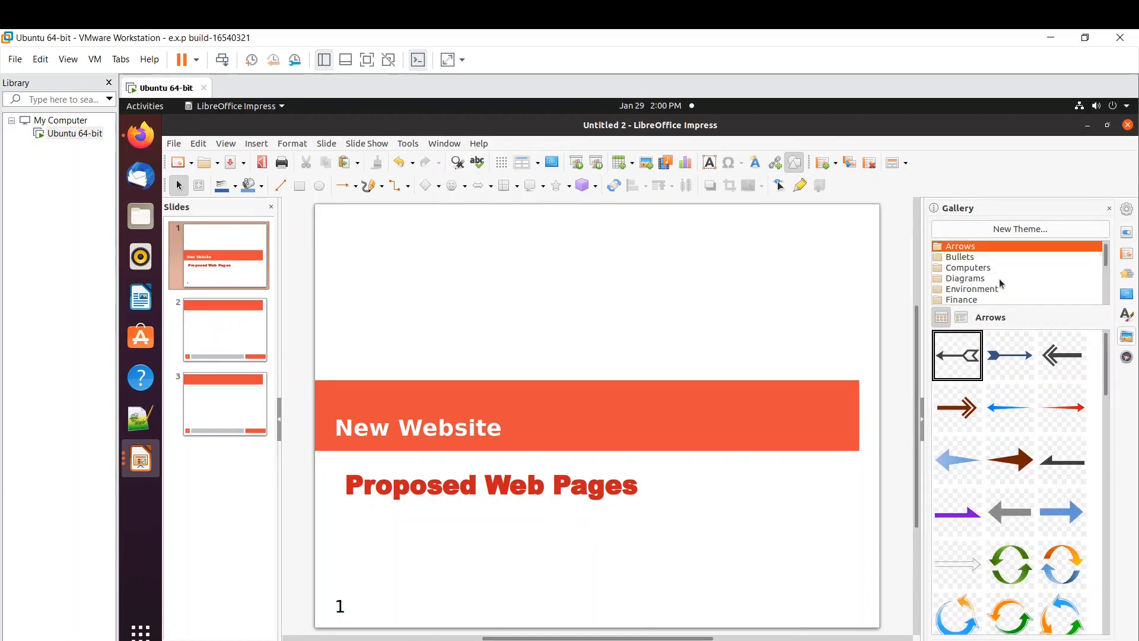
pyautogui.scroll(-5, 1001, 283)
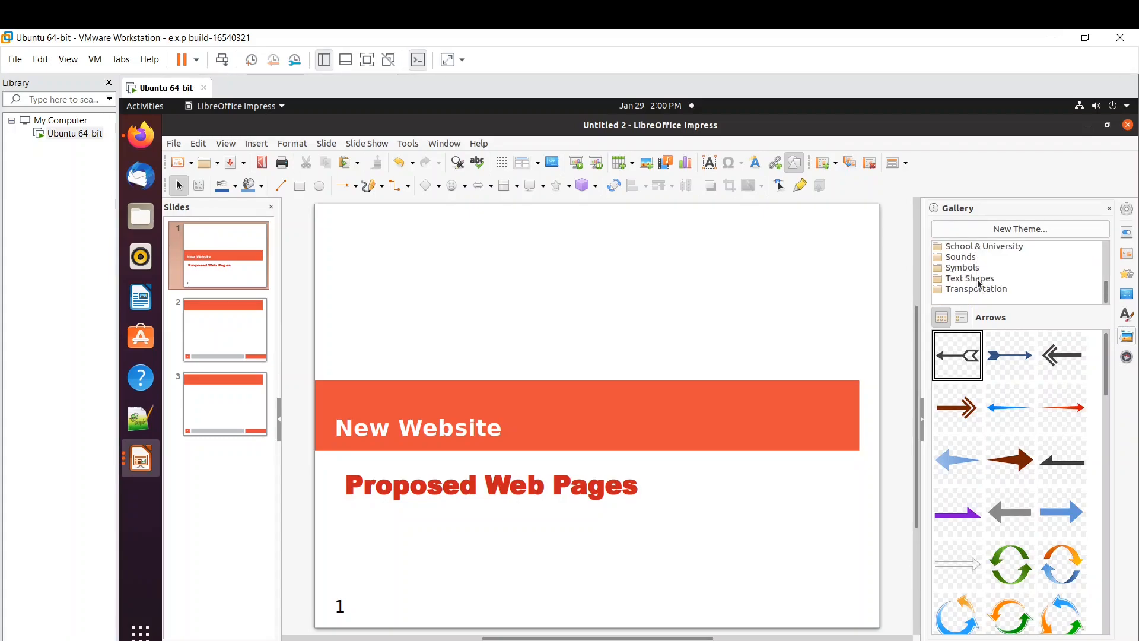
pyautogui.scroll(5, 979, 284)
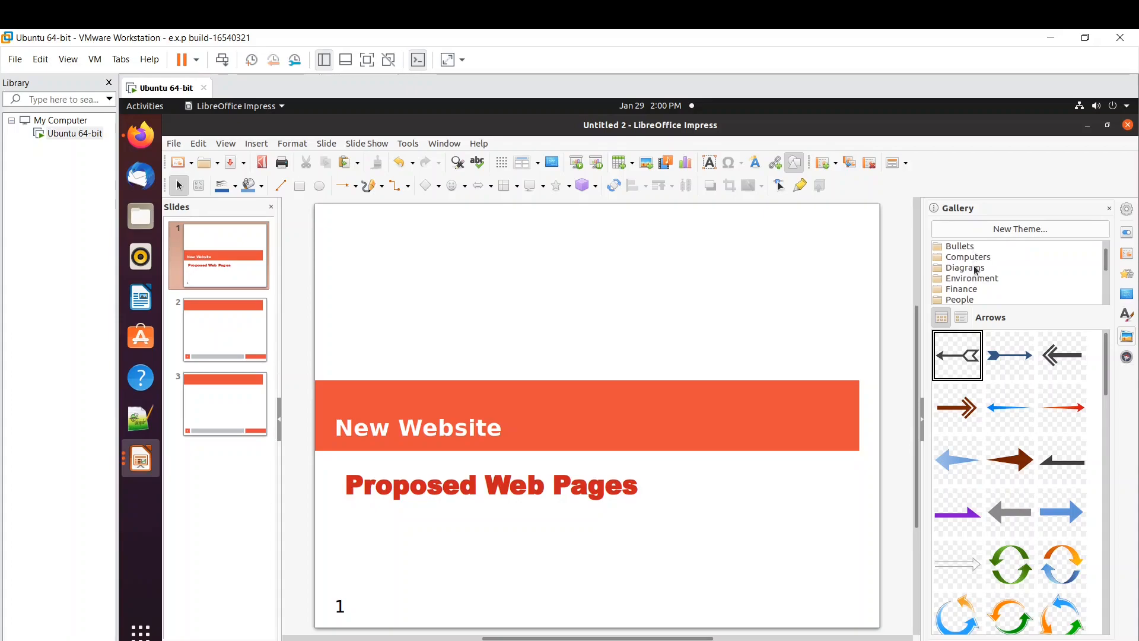
pyautogui.click(973, 280)
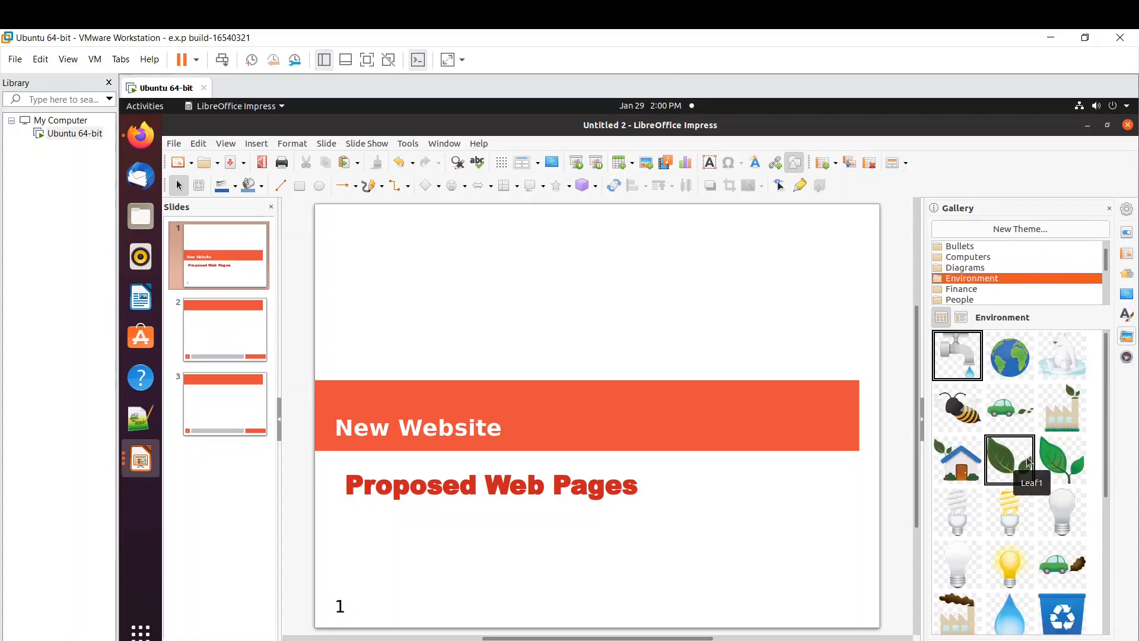
pyautogui.rightClick(1014, 363)
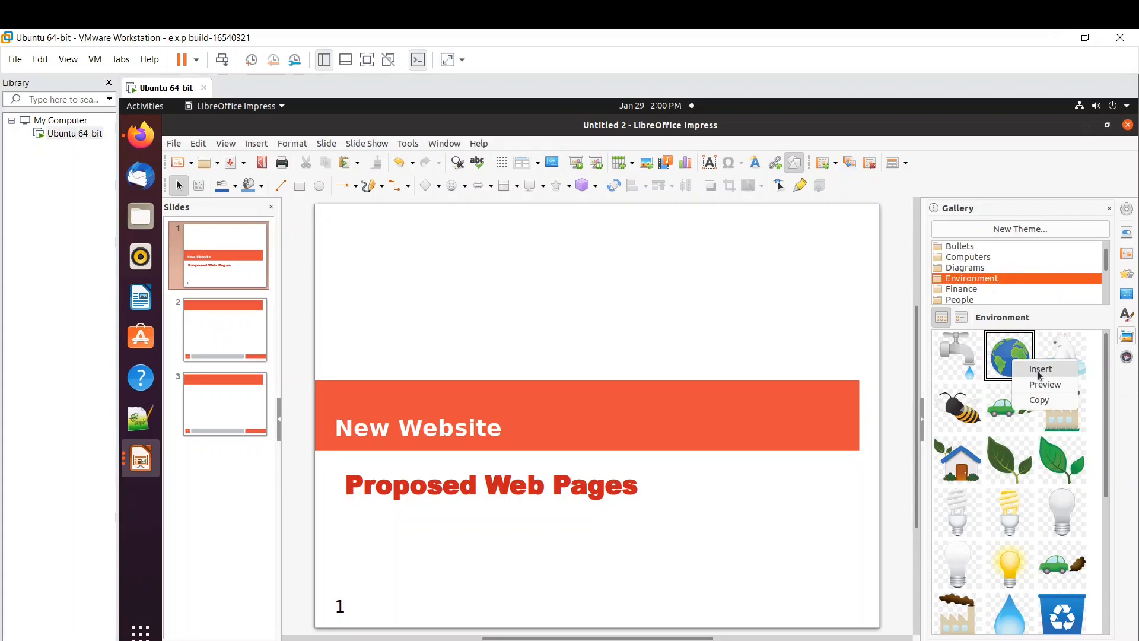
pyautogui.click(1038, 371)
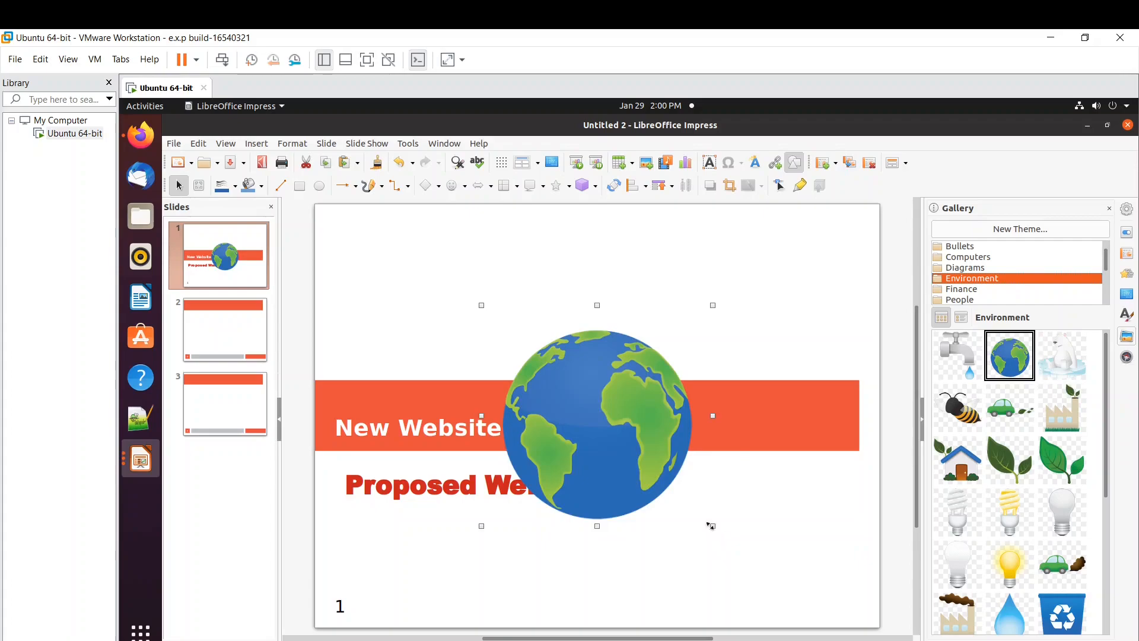
# - Shrink the globe image and place it in the lower-right corner of slide 1, clear of the subheading
pyautogui.moveTo(712, 525); pyautogui.dragTo(648, 464)
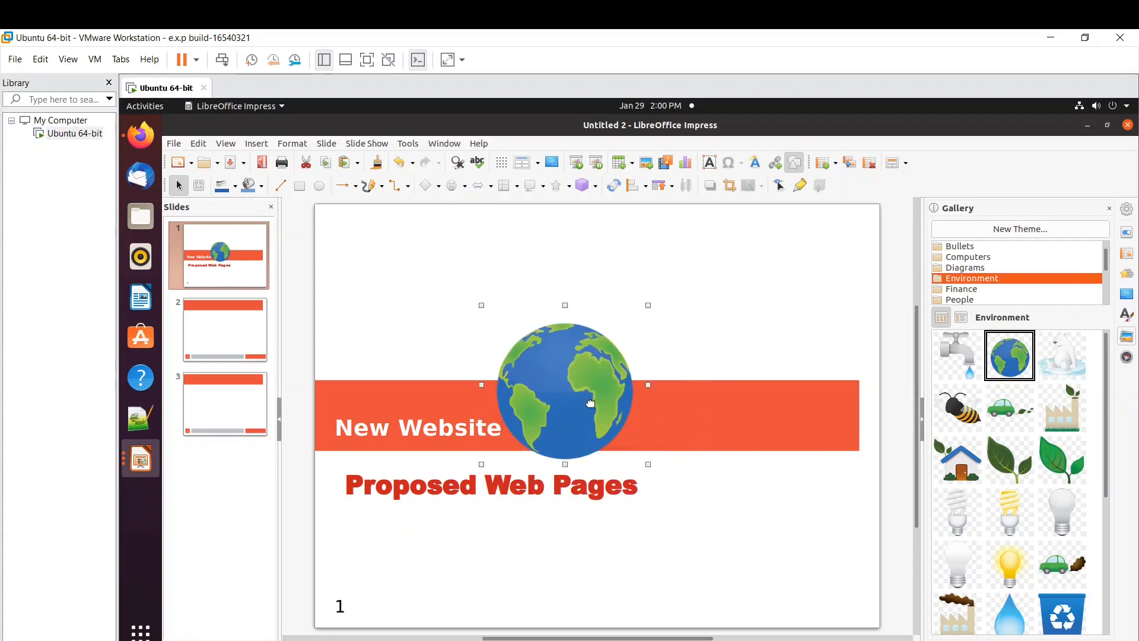
pyautogui.moveTo(581, 428); pyautogui.dragTo(611, 598)
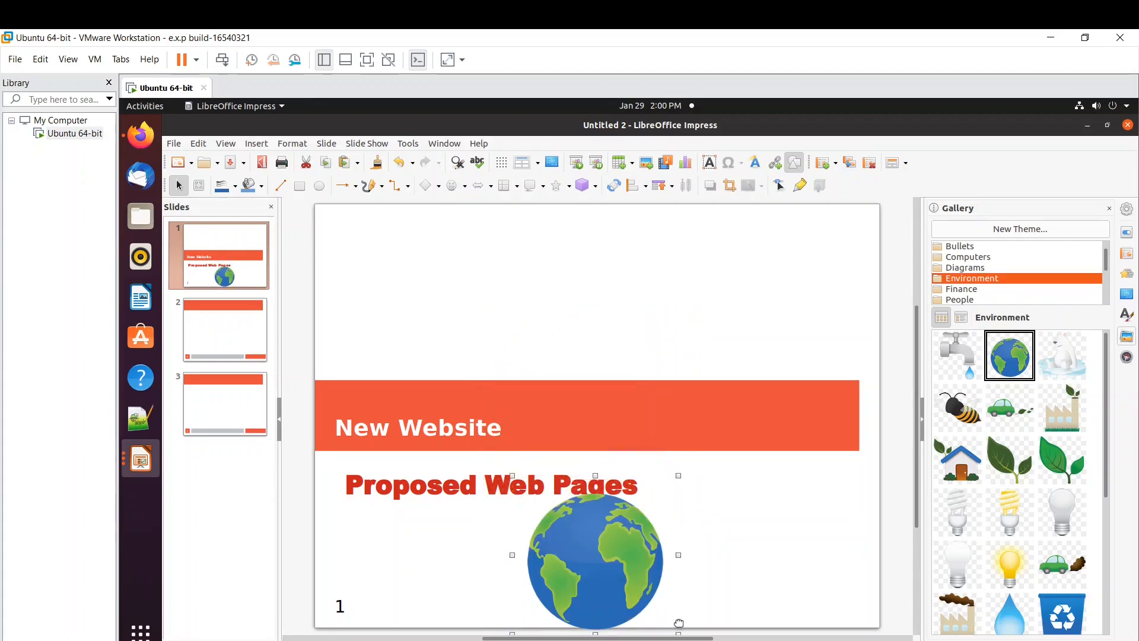
pyautogui.moveTo(676, 630); pyautogui.dragTo(647, 604)
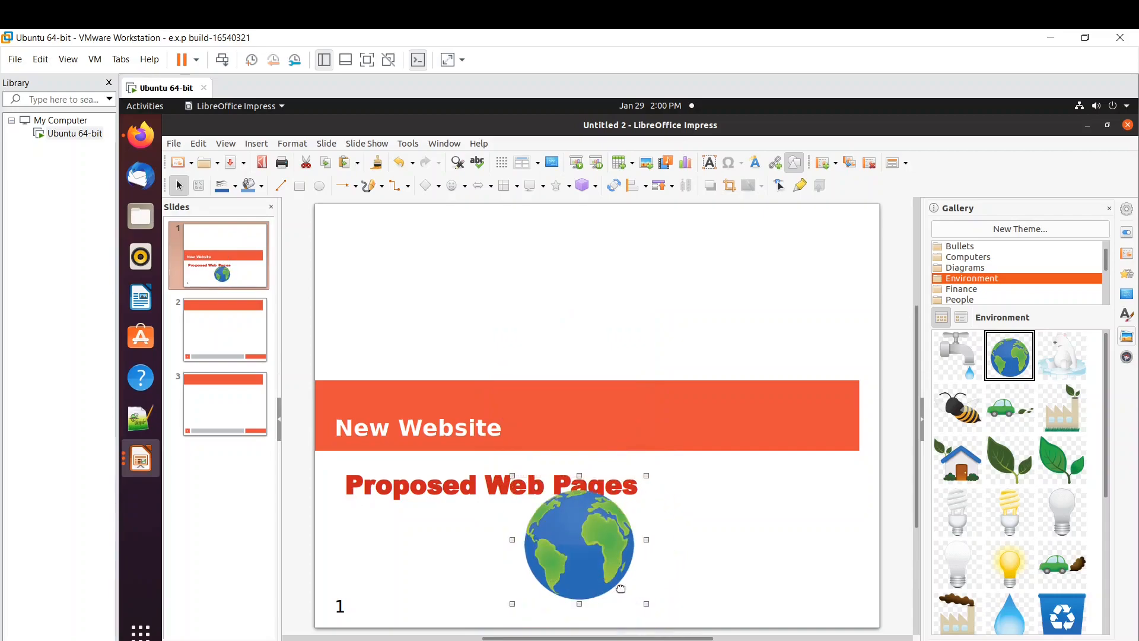
pyautogui.moveTo(609, 560); pyautogui.dragTo(836, 566)
pyautogui.click(791, 407)
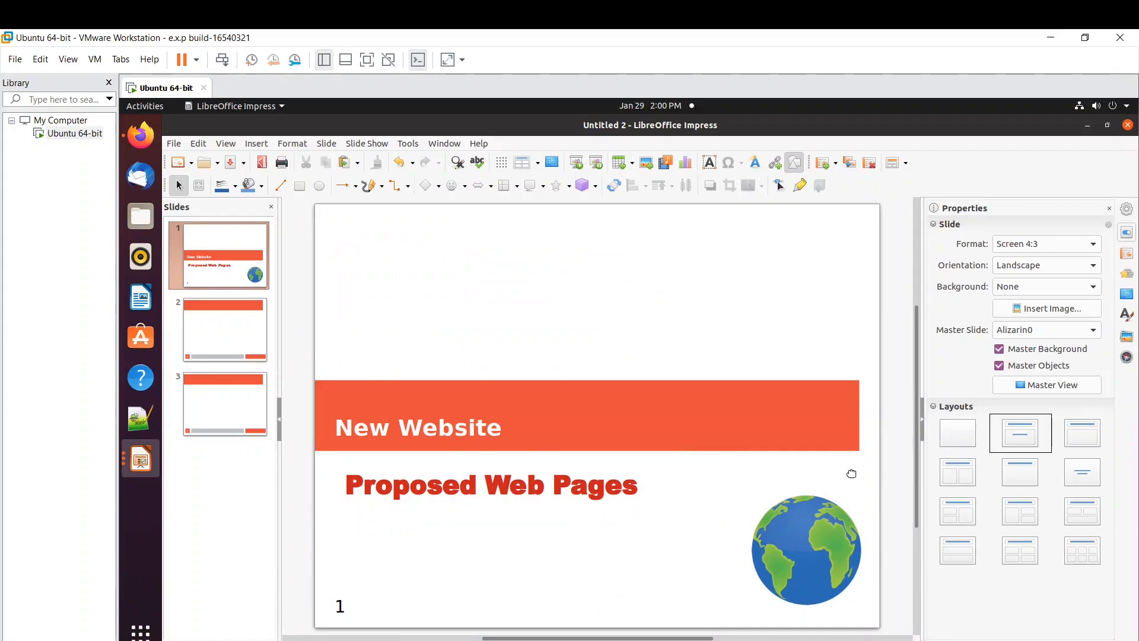
# - Add a Checkerboard entrance animation to the globe image and preview it
pyautogui.click(818, 562)
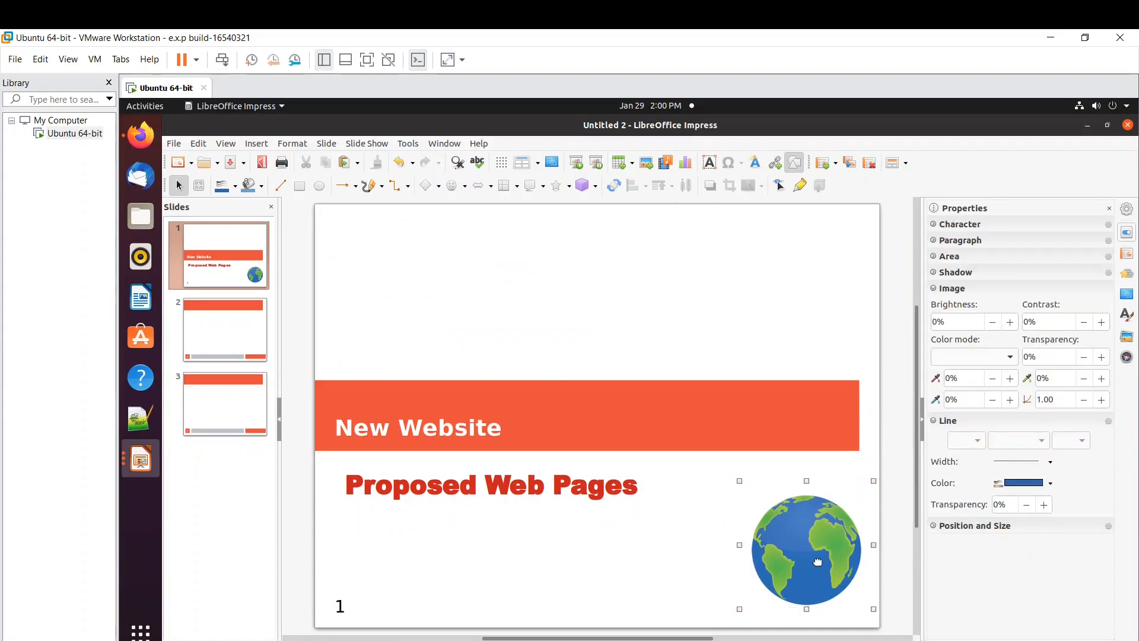
pyautogui.click(1127, 274)
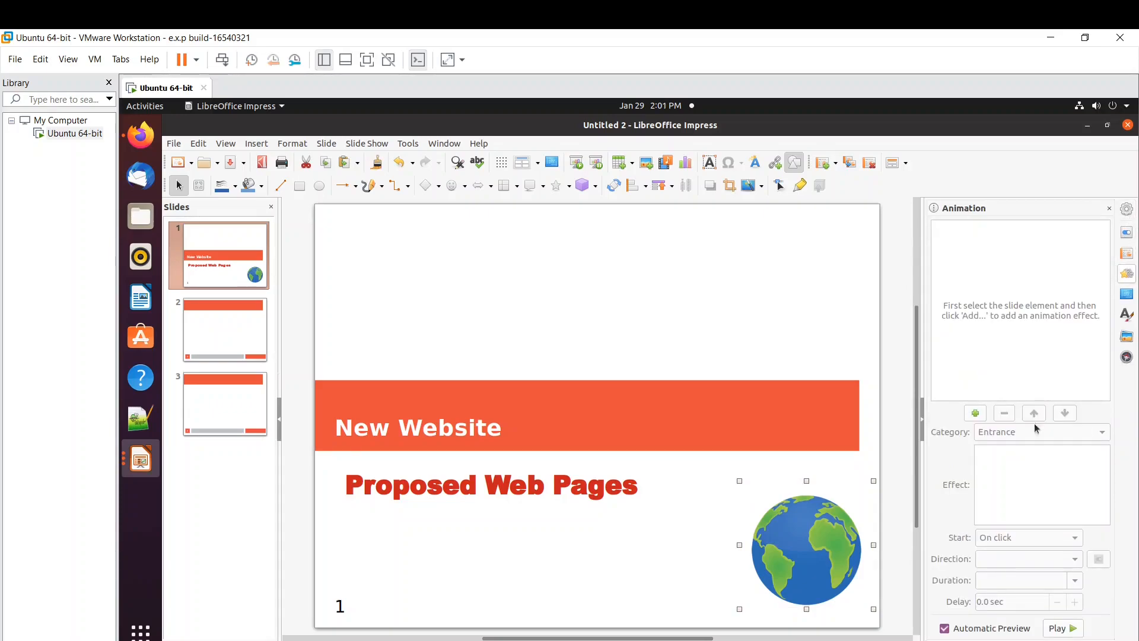
pyautogui.click(976, 414)
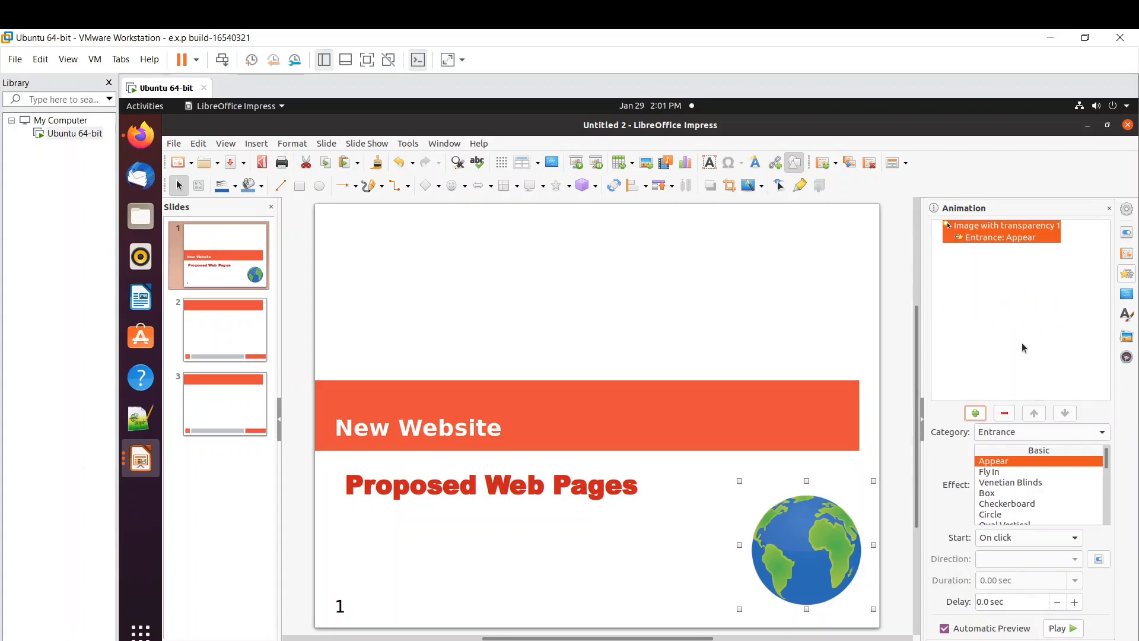
pyautogui.click(1024, 504)
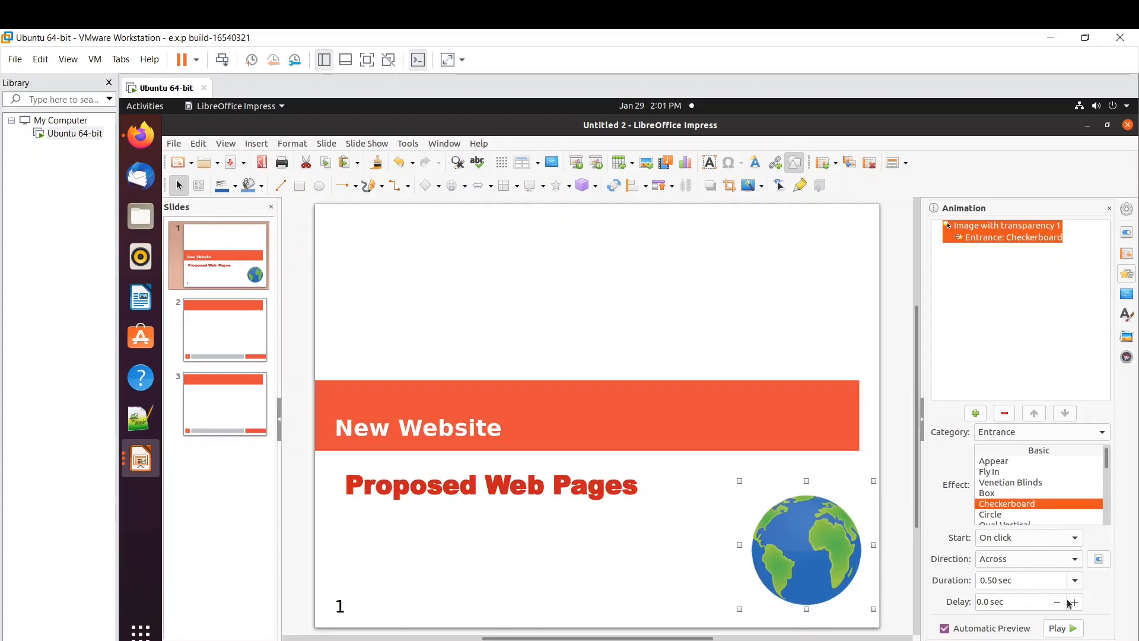
pyautogui.click(1067, 632)
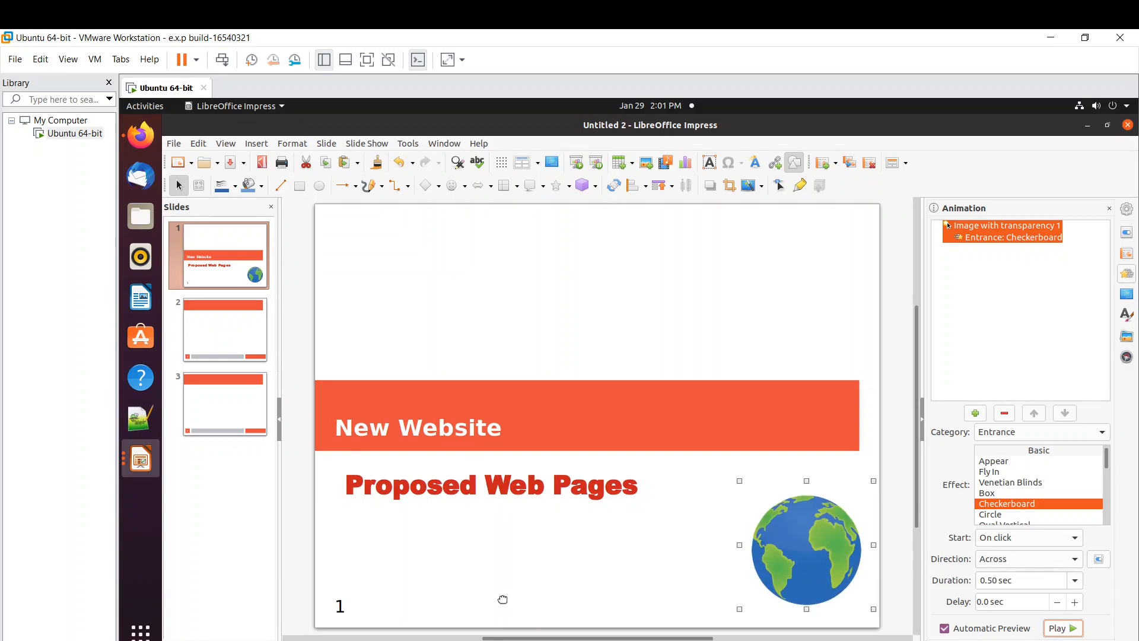
pyautogui.hotkey('alt', 'Tab')
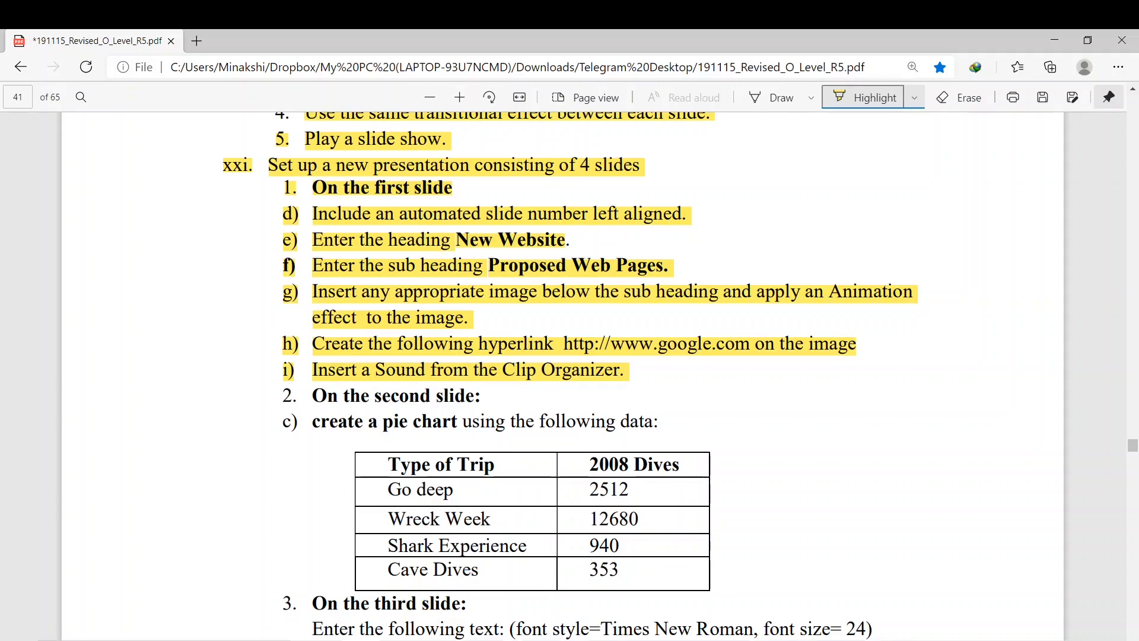
pyautogui.hotkey('alt', 'Tab')
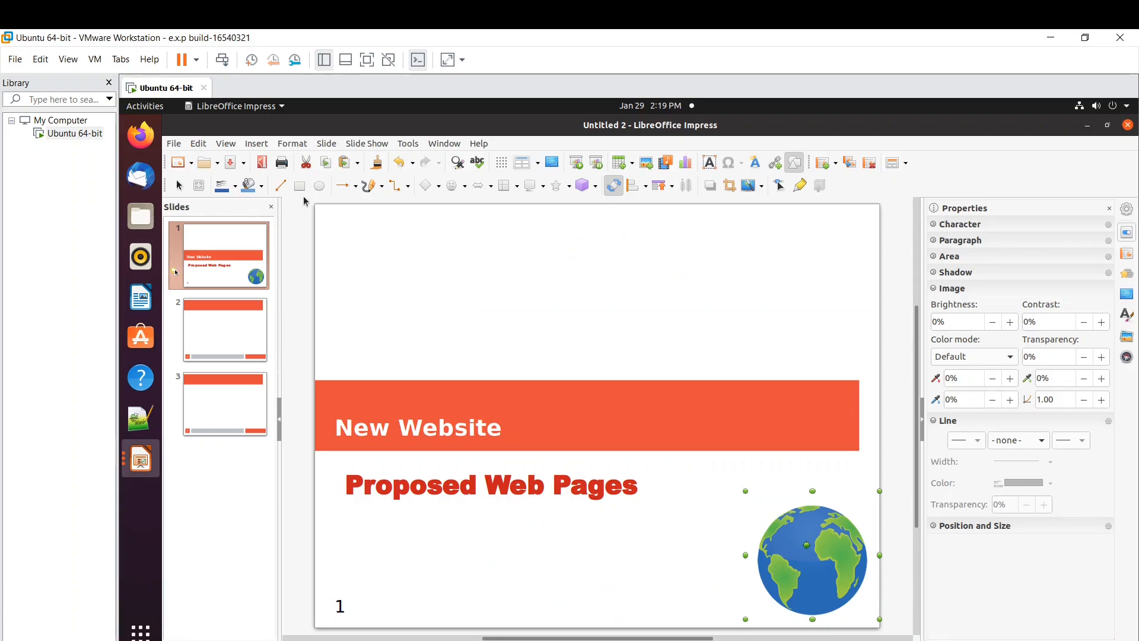
pyautogui.click(802, 581)
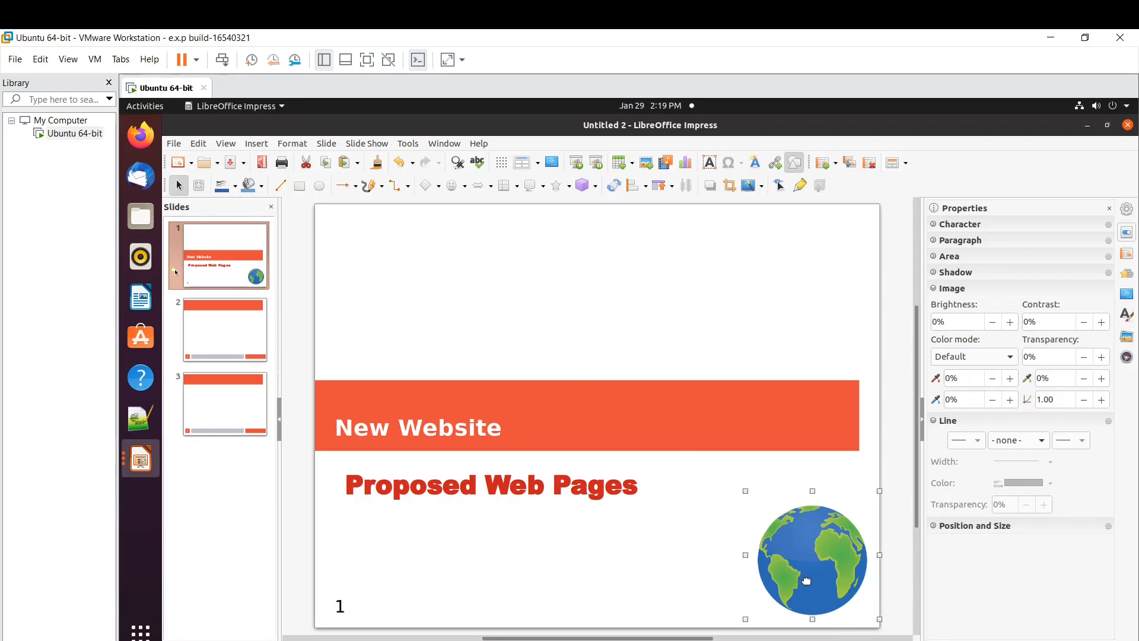
pyautogui.click(257, 144)
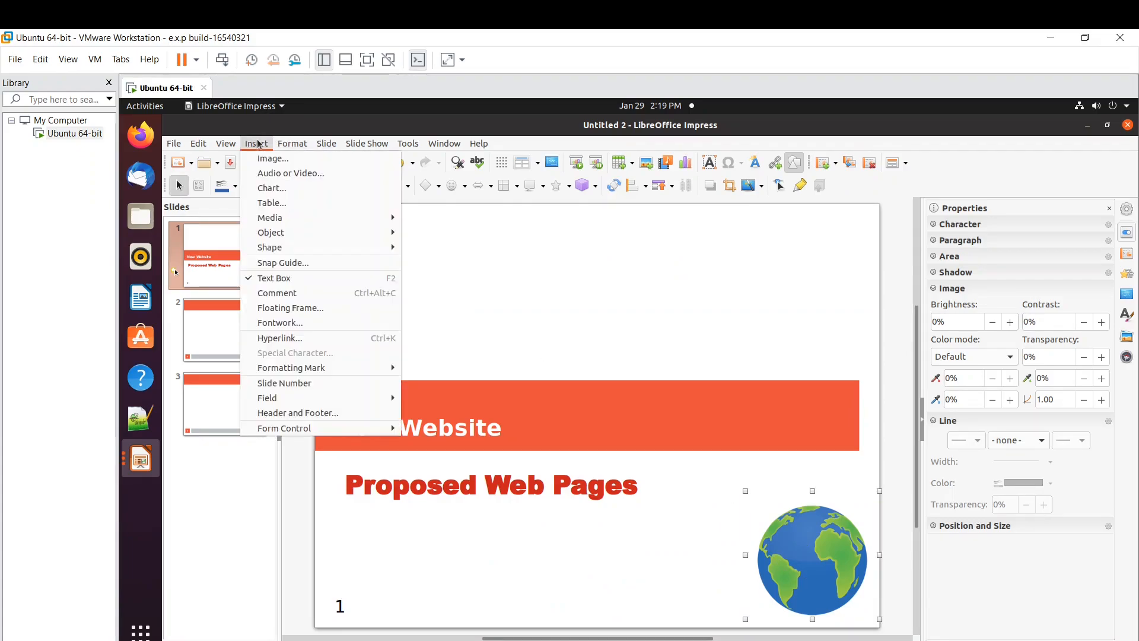
pyautogui.click(289, 343)
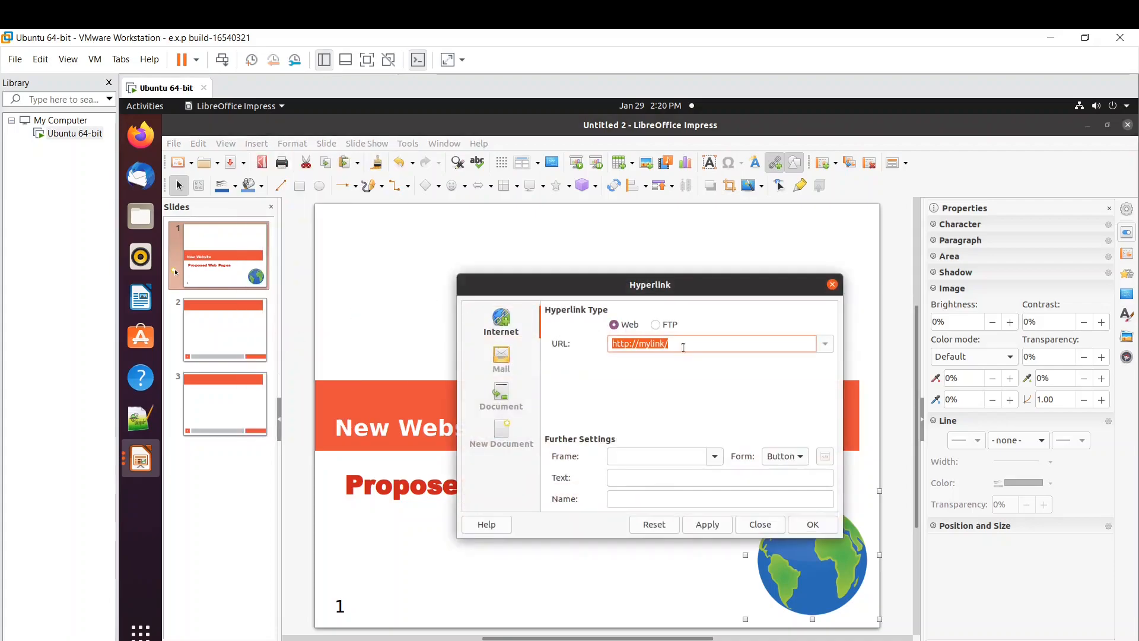
pyautogui.click(678, 347)
pyautogui.press('BackSpace')
pyautogui.press('BackSpace')
pyautogui.press('BackSpace')
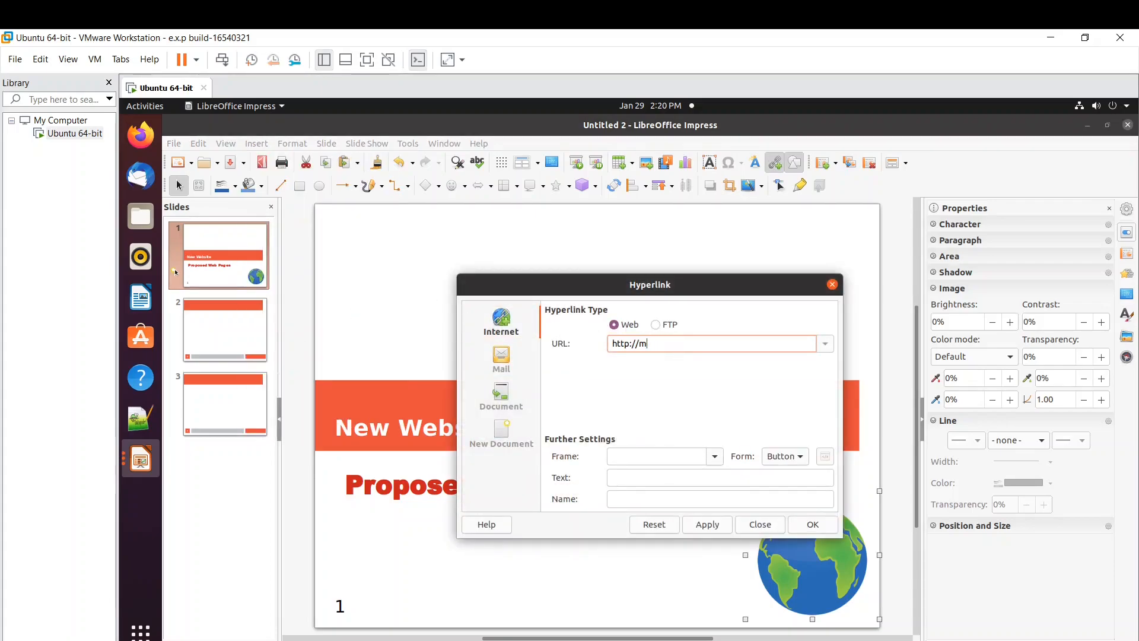
pyautogui.press('BackSpace')
# - Set the hyperlink's form to Button and its frame to _self, and apply it to the globe image
pyautogui.click(777, 463)
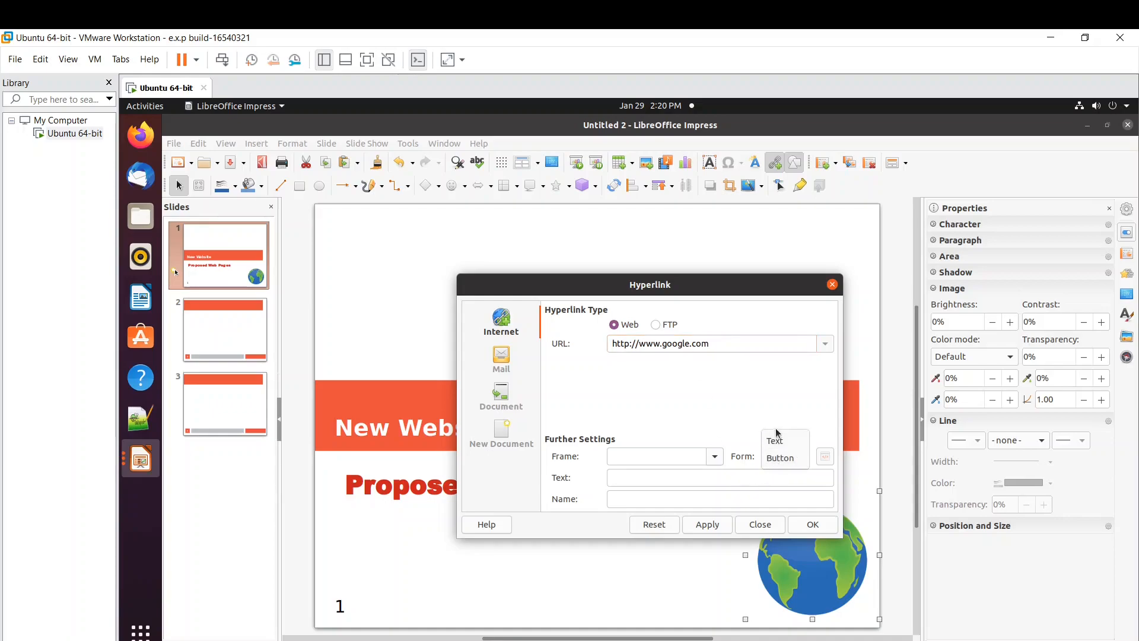
pyautogui.click(781, 458)
pyautogui.click(714, 456)
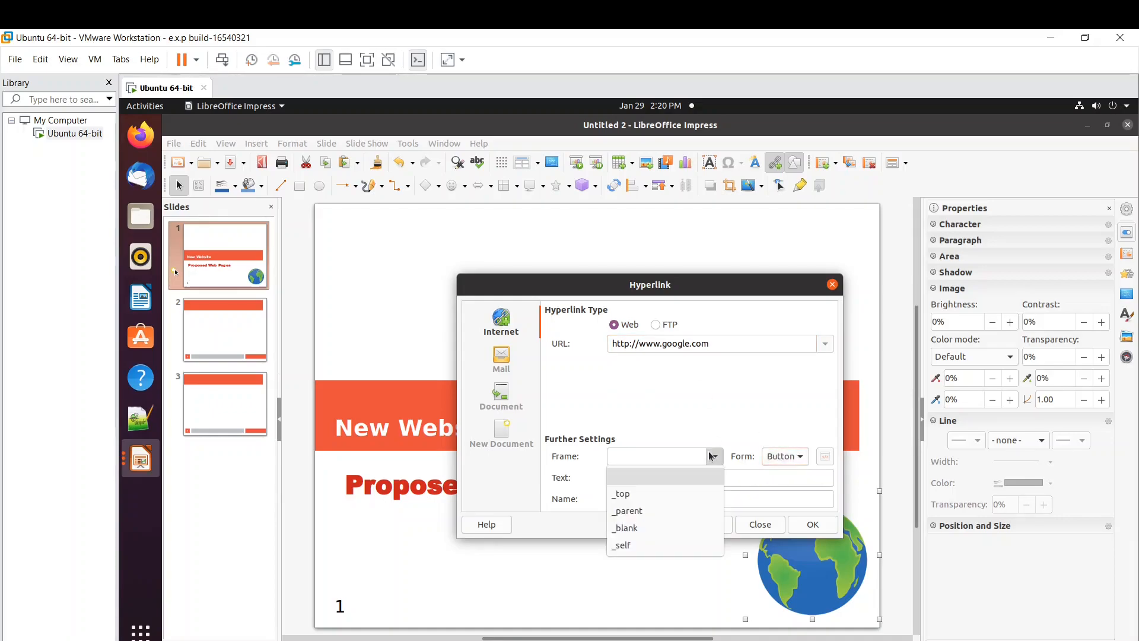
pyautogui.click(637, 543)
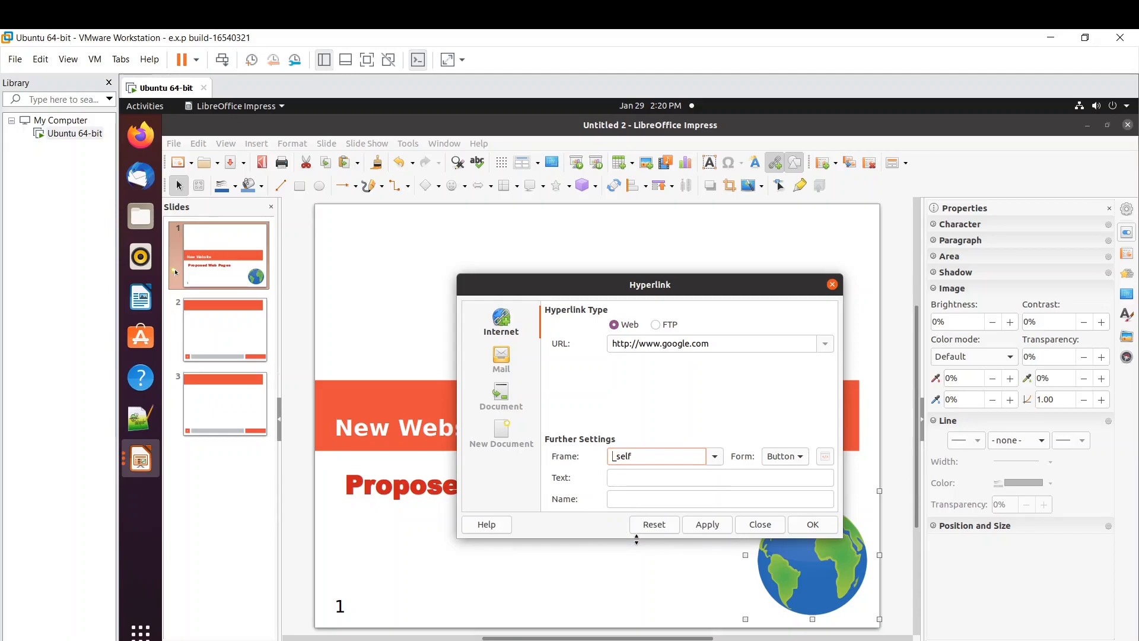
pyautogui.click(706, 526)
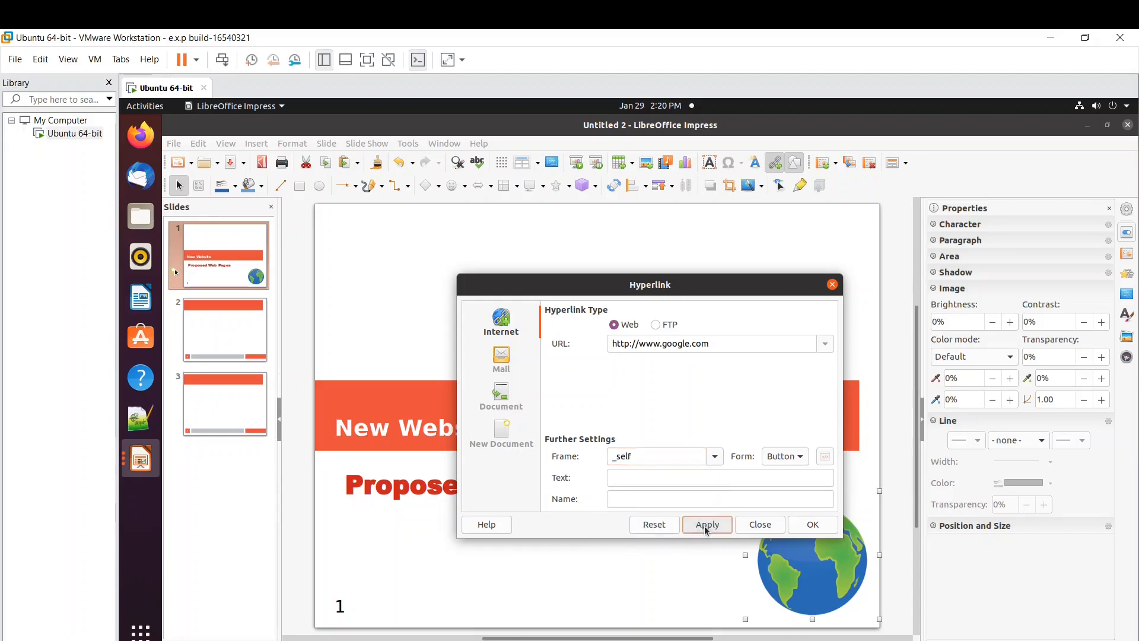
pyautogui.click(812, 524)
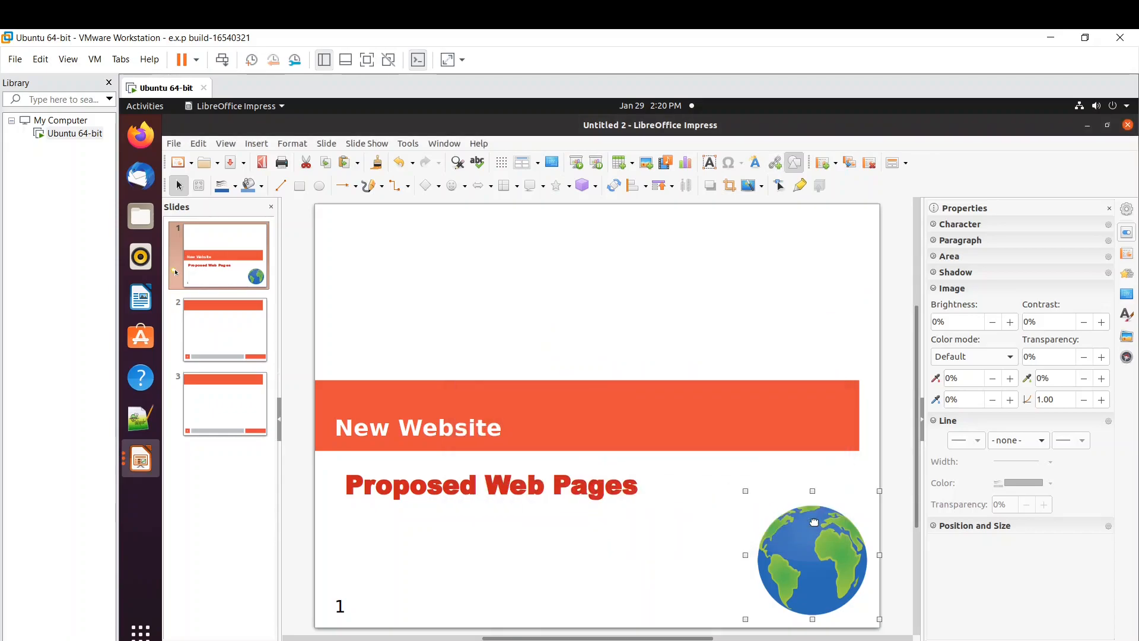
# - Review the globe image's interaction settings, execute the interaction to test the link, and close the opened browser window
pyautogui.rightClick(812, 562)
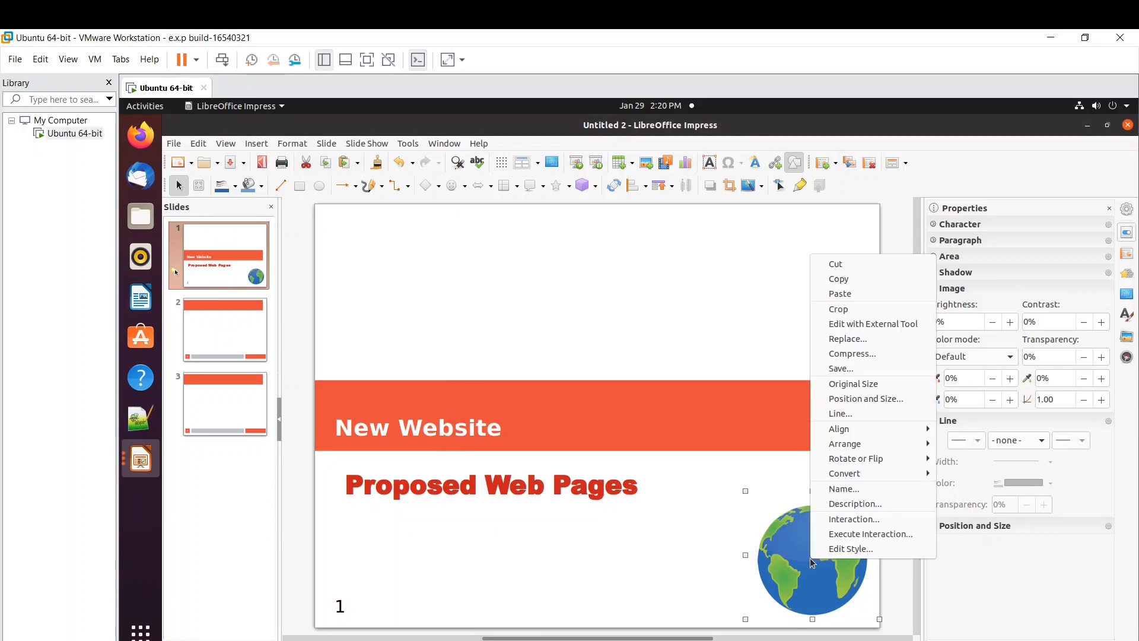
pyautogui.click(848, 520)
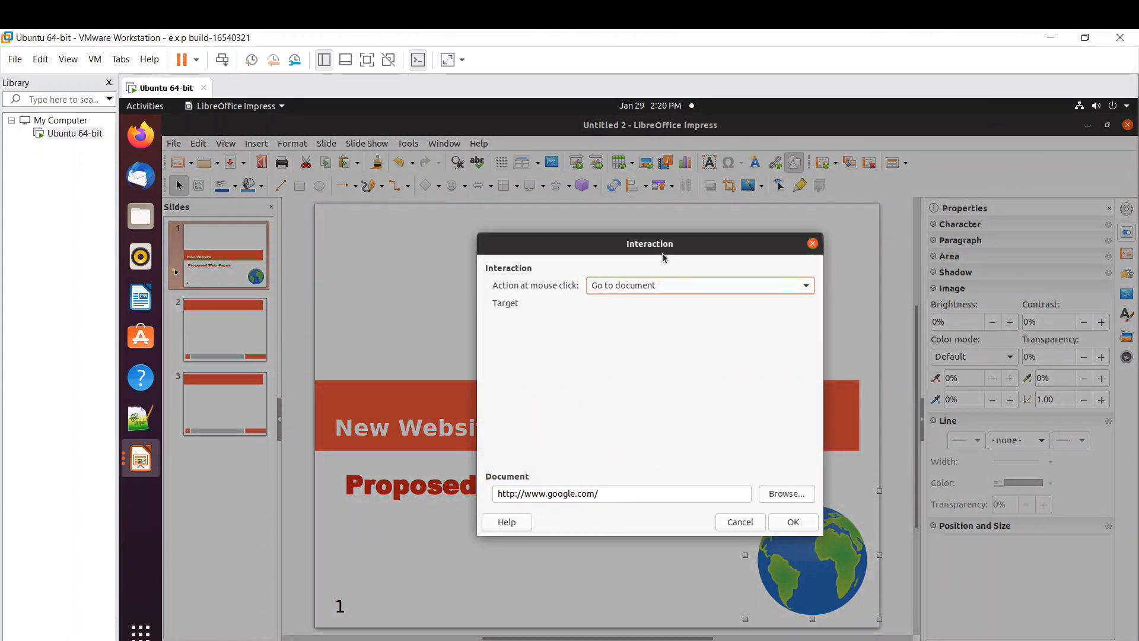
pyautogui.click(812, 243)
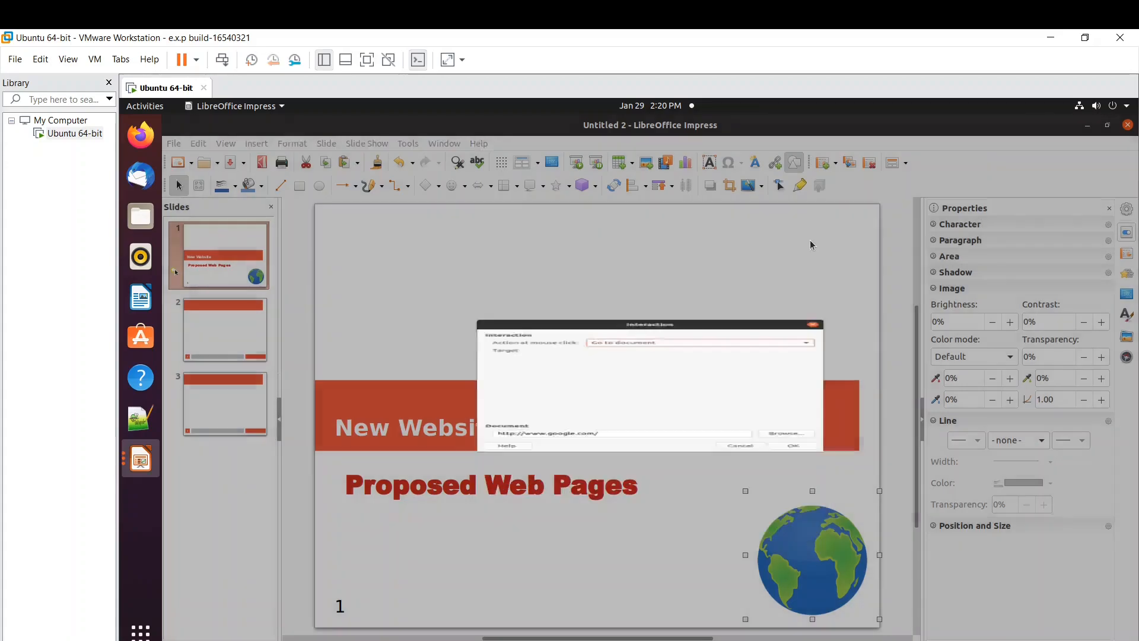
pyautogui.rightClick(805, 556)
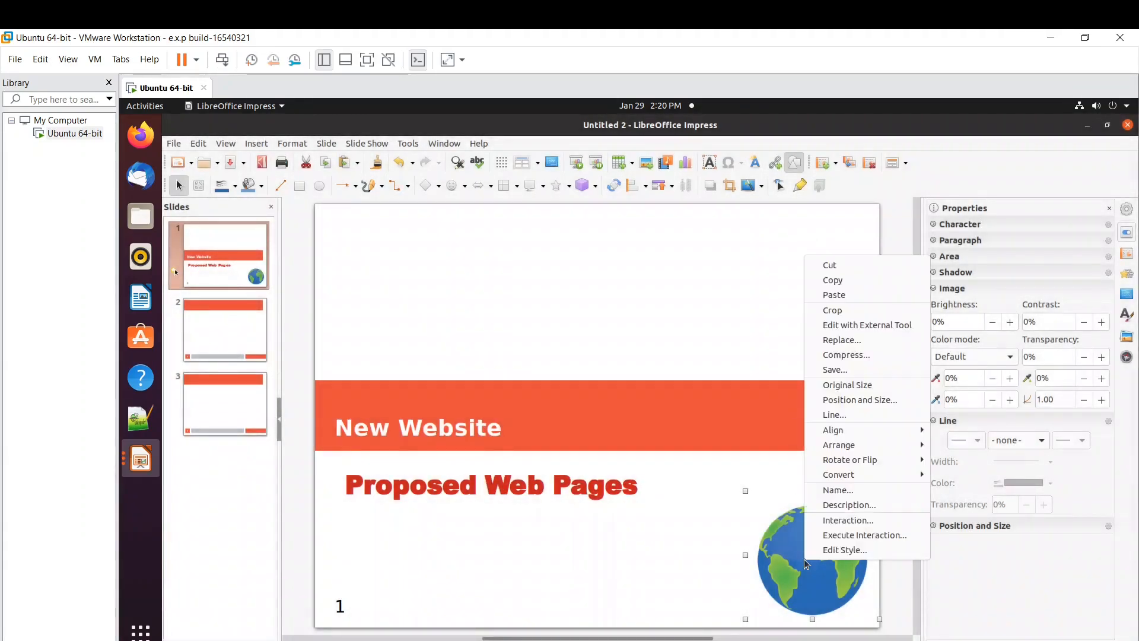
pyautogui.click(852, 534)
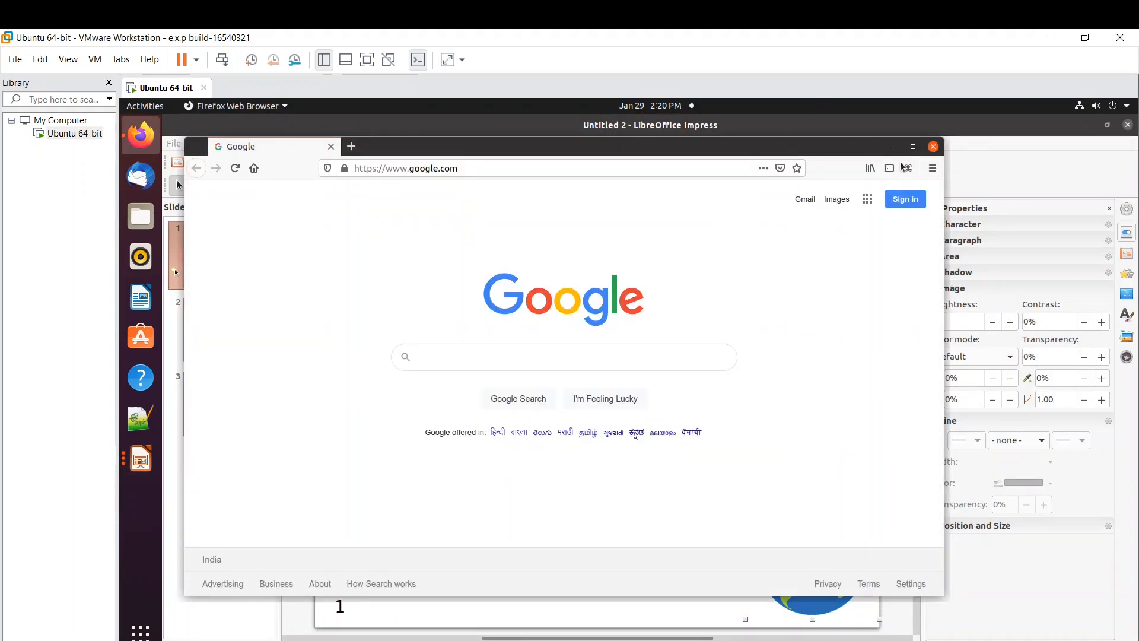
pyautogui.click(933, 147)
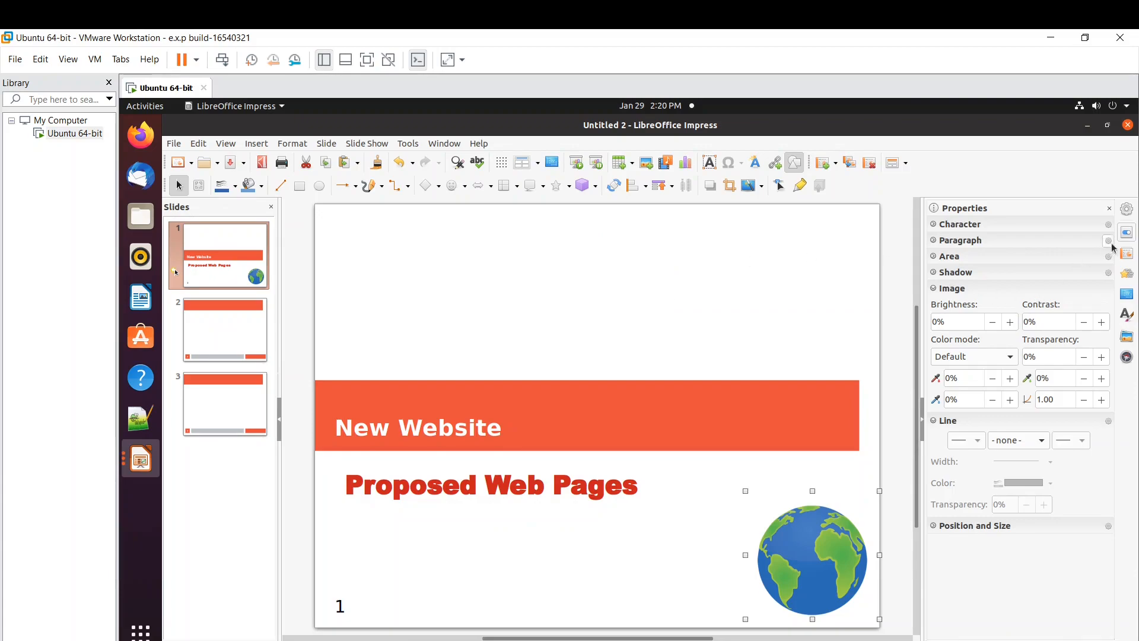
# - Set slide 1's transition sound to beam and browse the other available sounds
pyautogui.click(1128, 255)
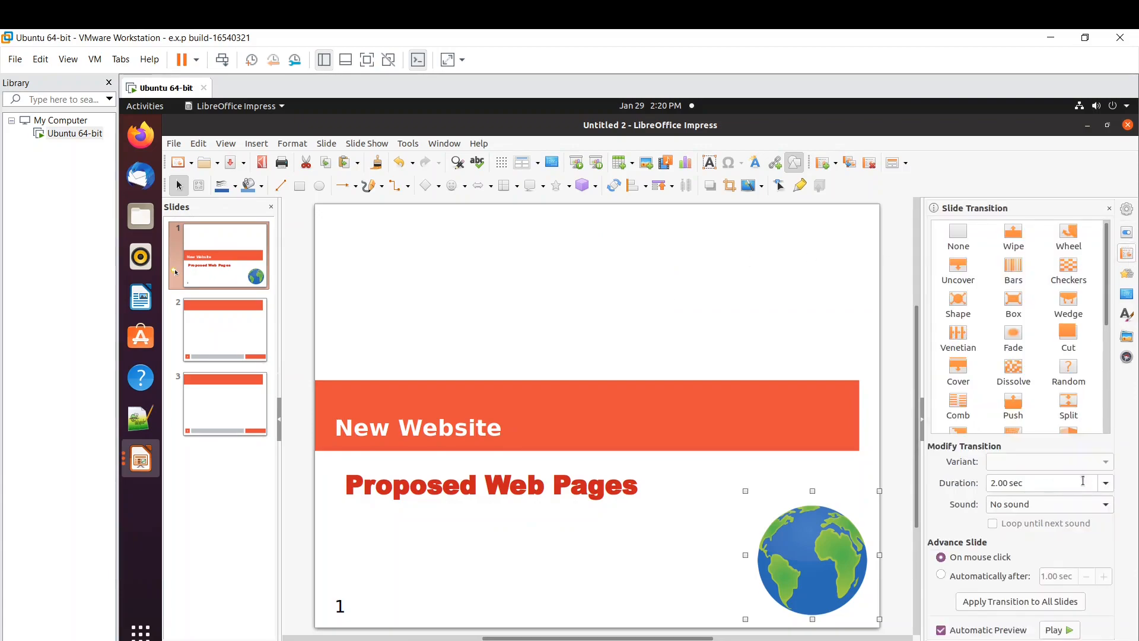
pyautogui.click(1104, 504)
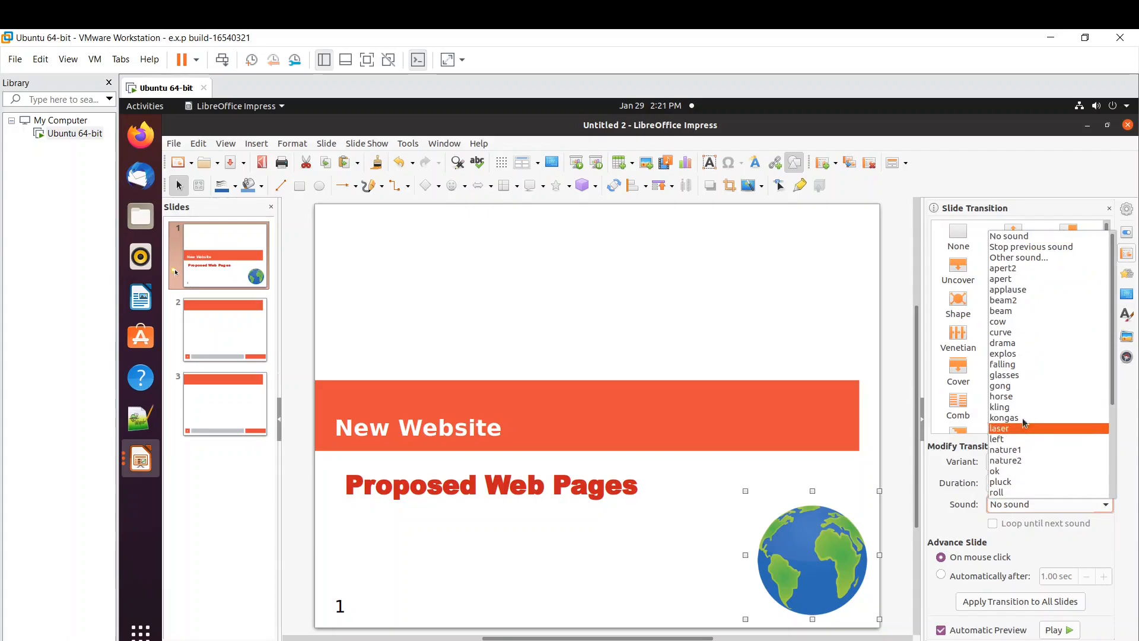
pyautogui.click(1008, 312)
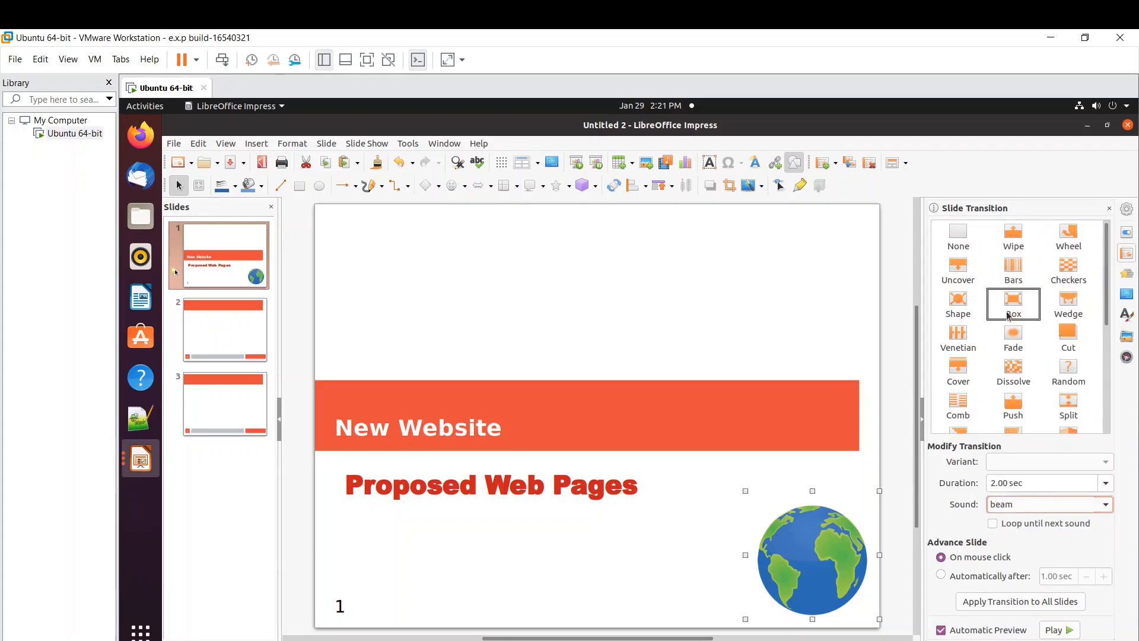
pyautogui.click(1106, 504)
pyautogui.scroll(-5, 1105, 508)
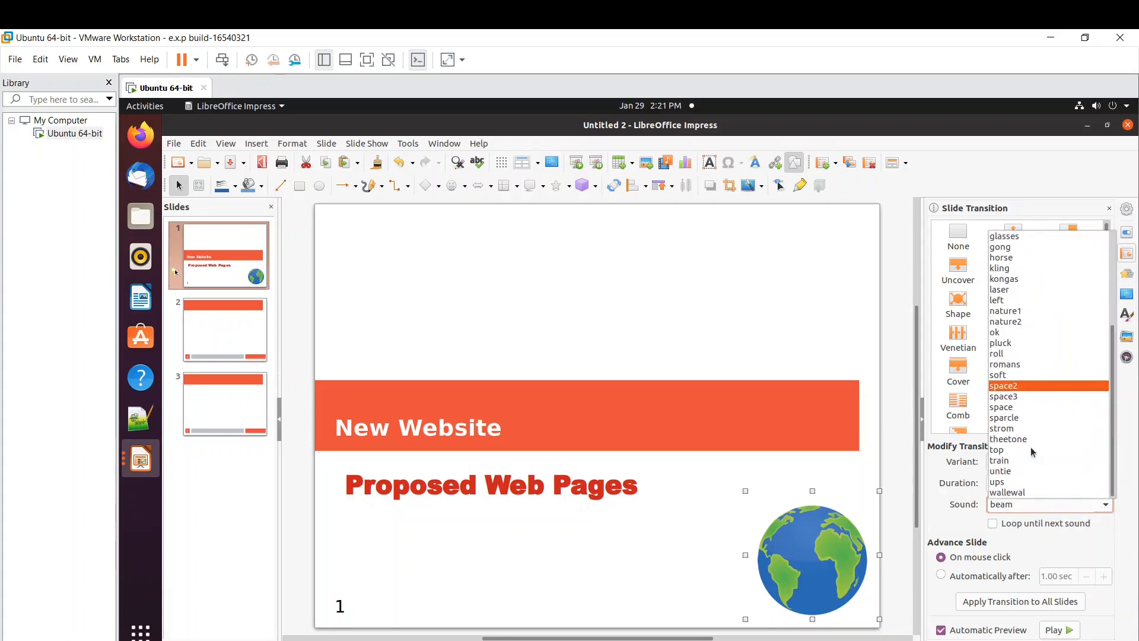
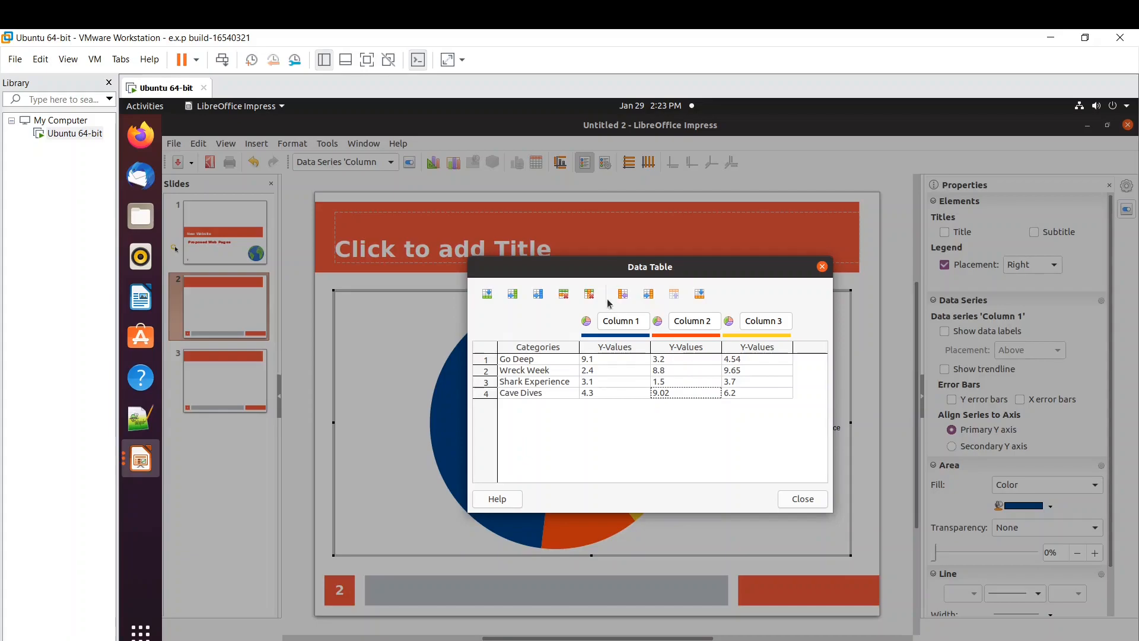
# - Delete Column 2 and Column 3 from the pie chart's data table and set Go Deep to 2512 from the exercise PDF
pyautogui.click(589, 294)
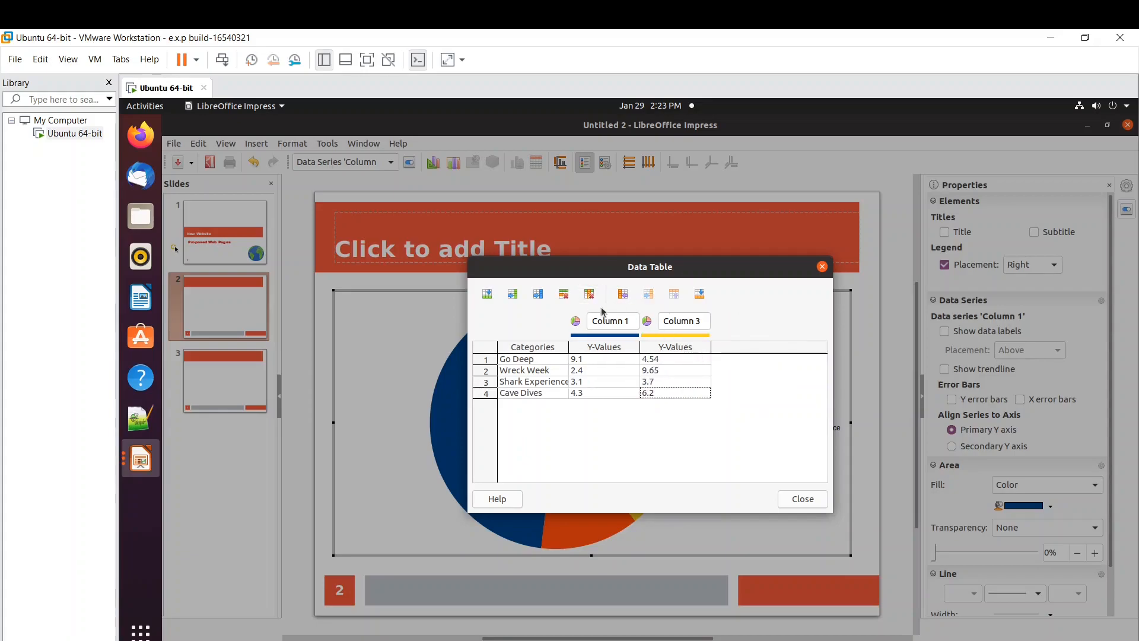
pyautogui.click(589, 294)
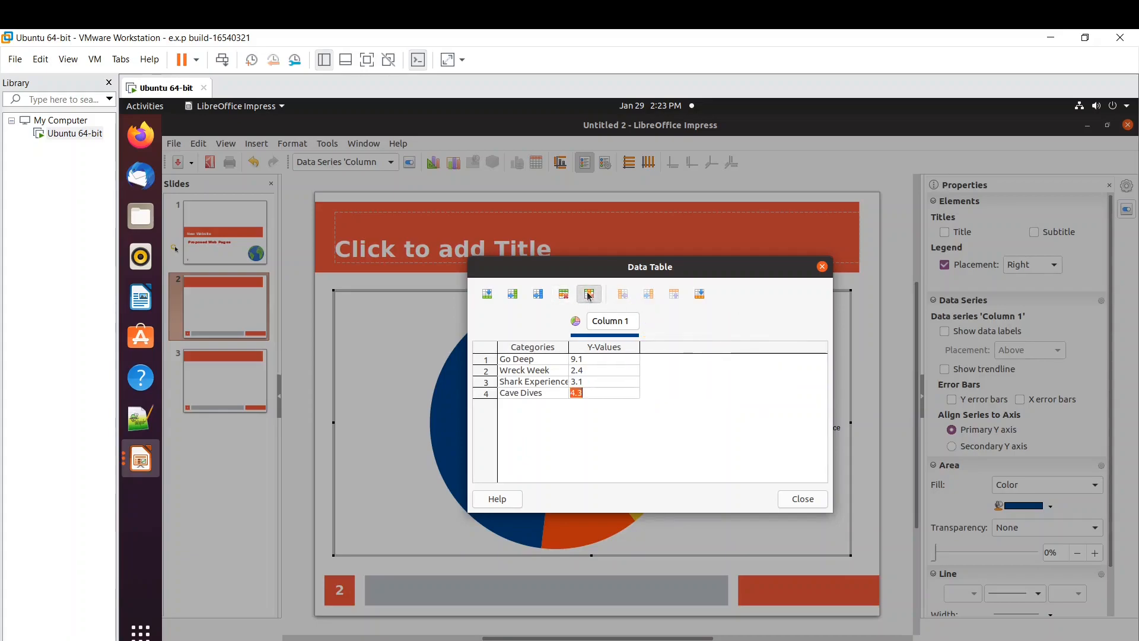
pyautogui.click(386, 640)
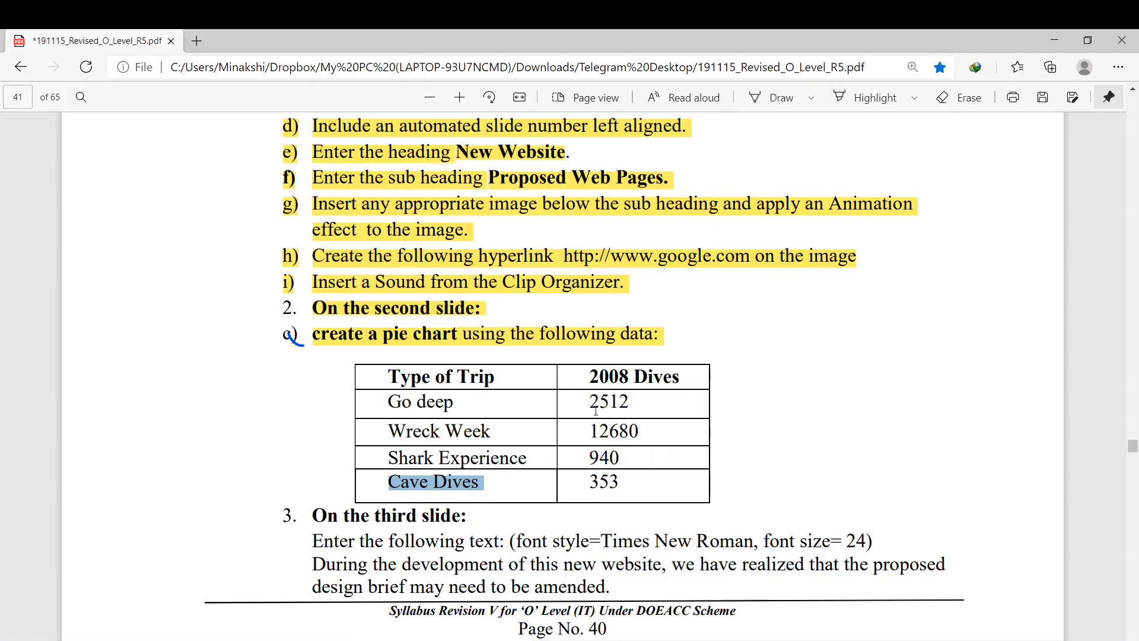
pyautogui.moveTo(588, 402); pyautogui.dragTo(638, 405)
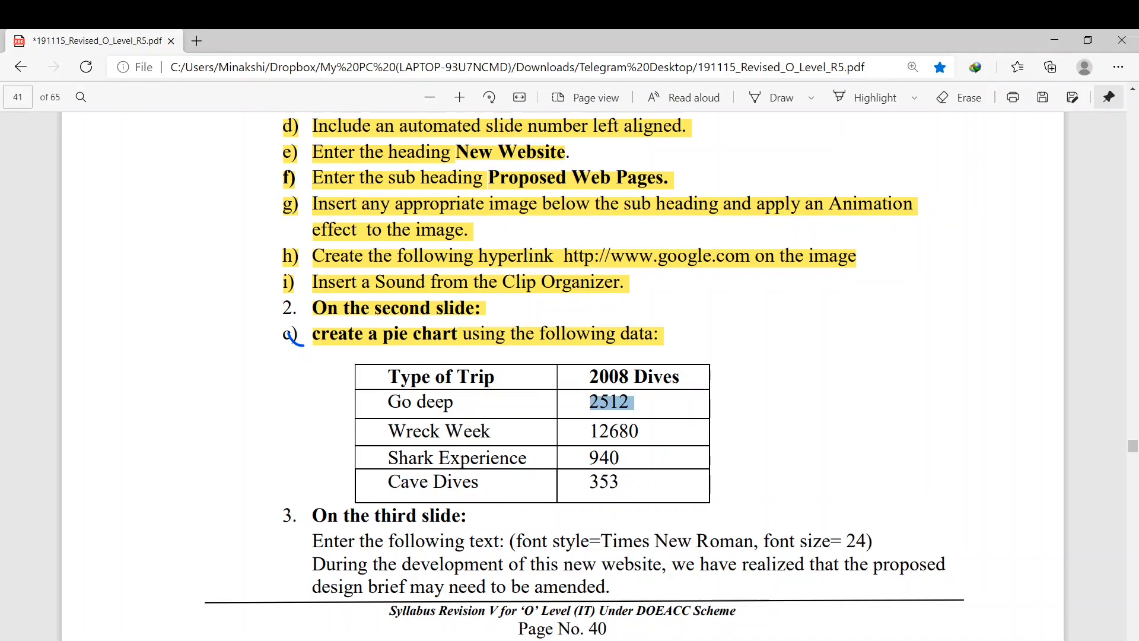
pyautogui.hotkey('alt', 'Tab')
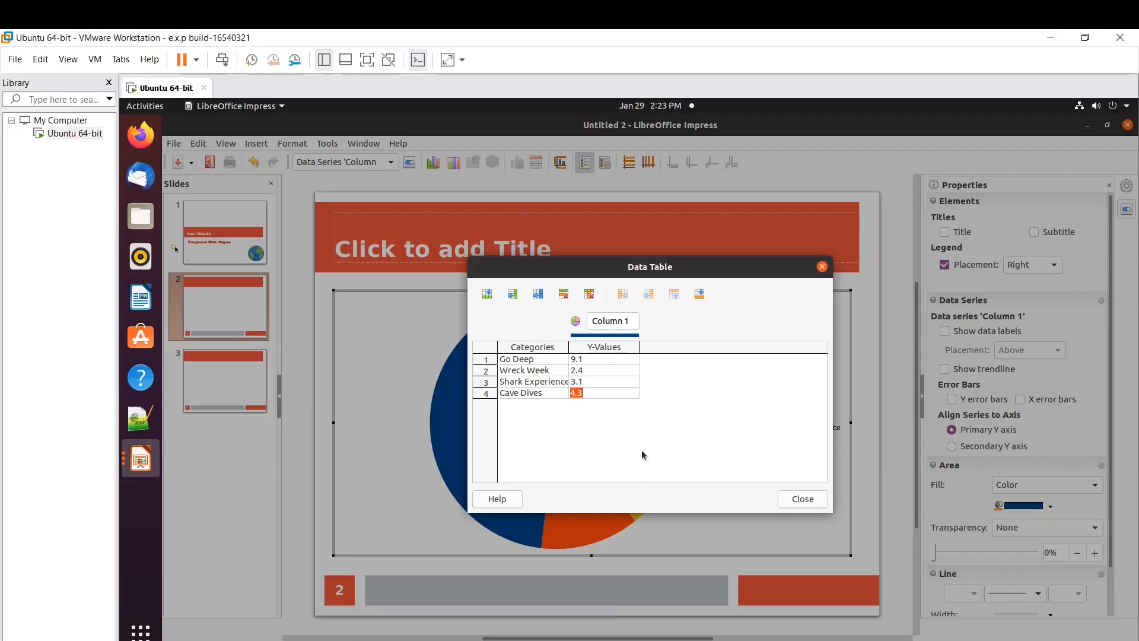
pyautogui.click(587, 358)
pyautogui.press('BackSpace')
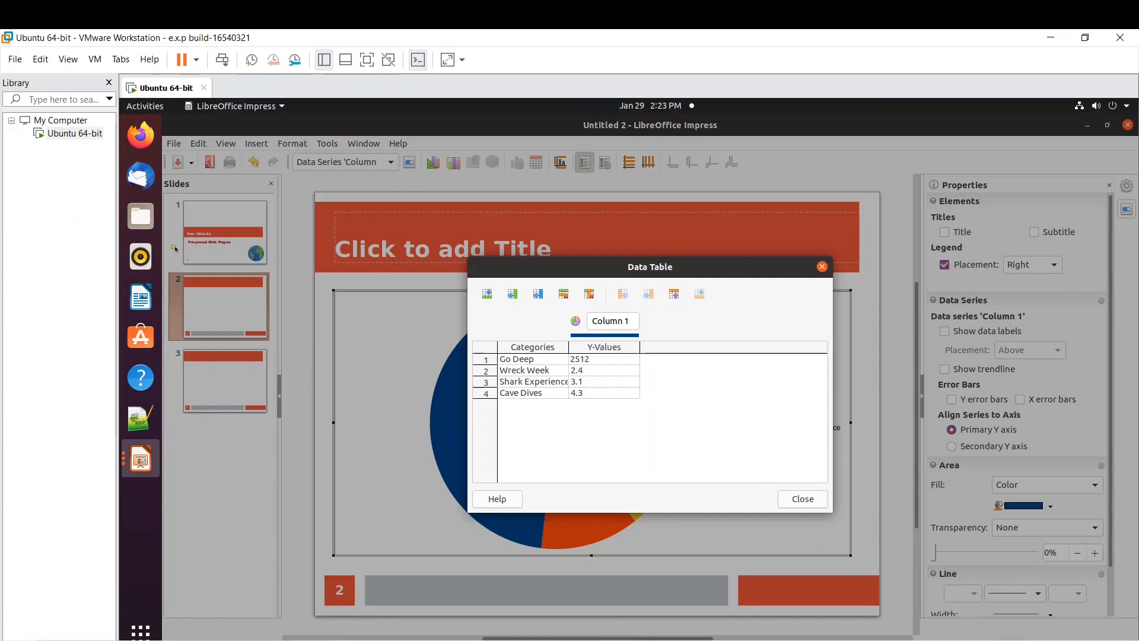
# - Copy the Wreck Week value 12680 from the exercise PDF into the pie chart's data table
pyautogui.hotkey('alt', 'Tab')
pyautogui.moveTo(644, 429); pyautogui.dragTo(584, 426)
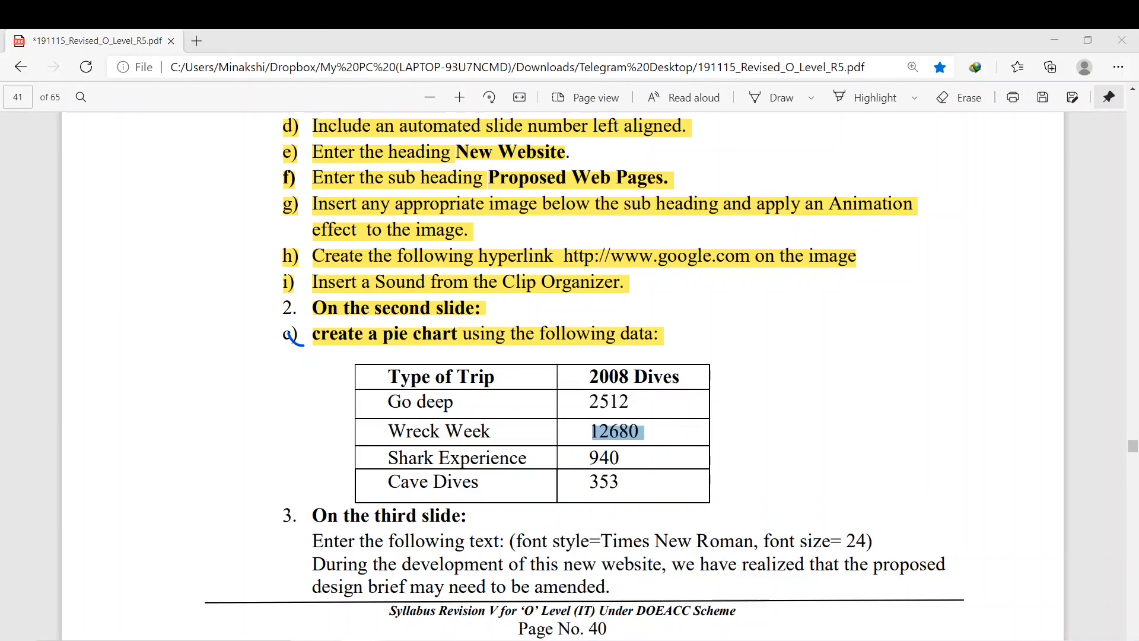
pyautogui.hotkey('alt', 'Tab')
pyautogui.click(593, 370)
pyautogui.press('BackSpace')
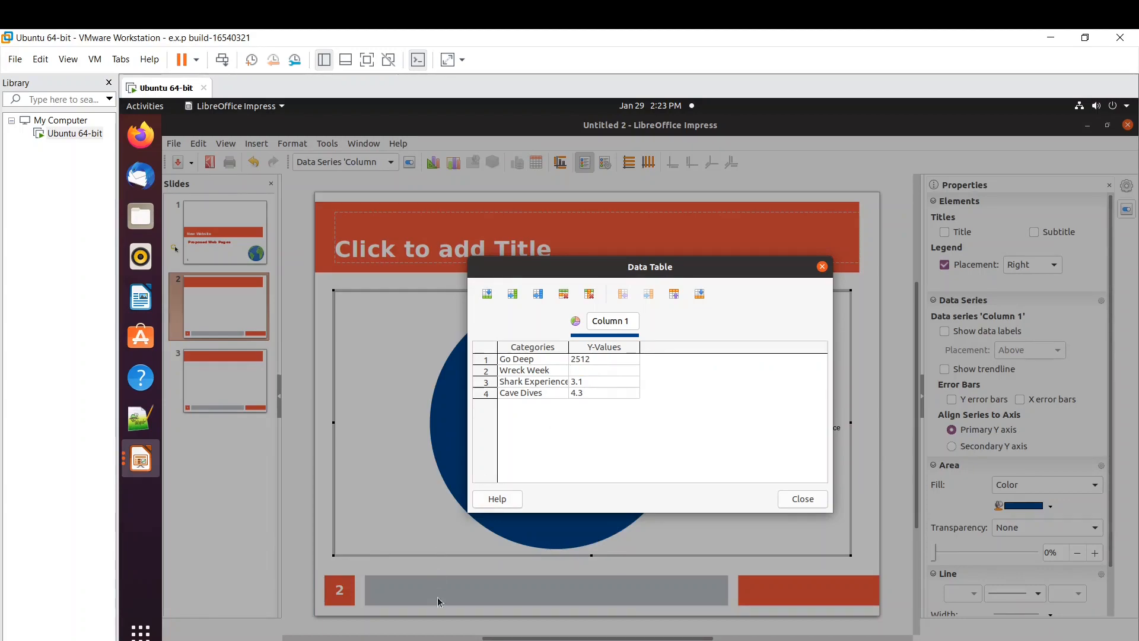
pyautogui.hotkey('alt', 'Tab')
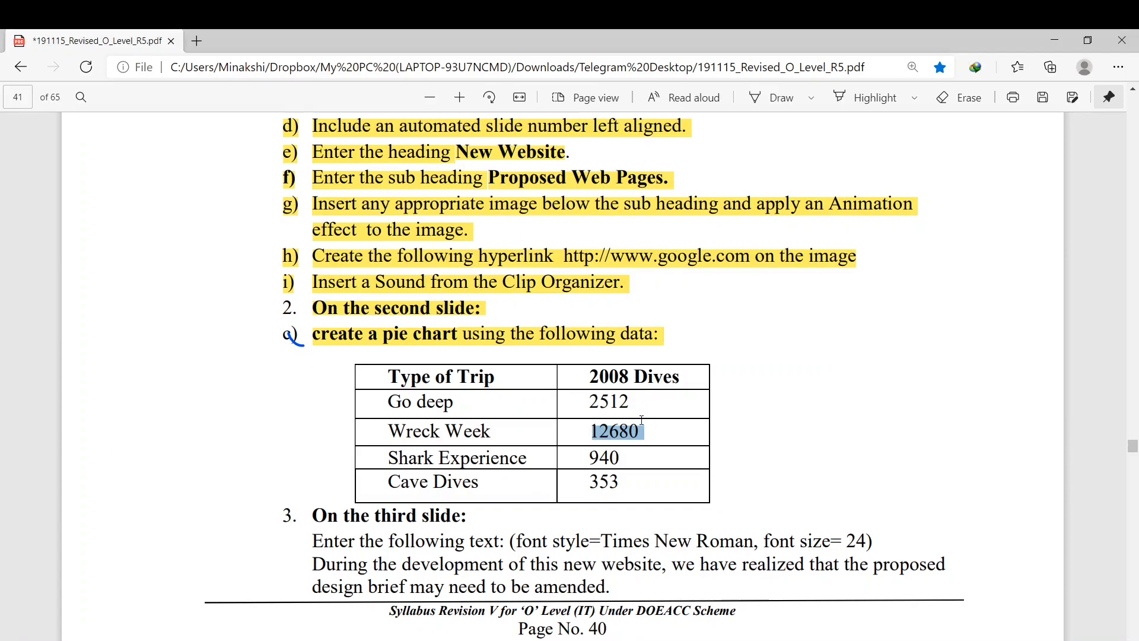
pyautogui.moveTo(646, 430); pyautogui.dragTo(564, 437)
pyautogui.hotkey('ctrl', 'c')
pyautogui.hotkey('alt', 'Tab')
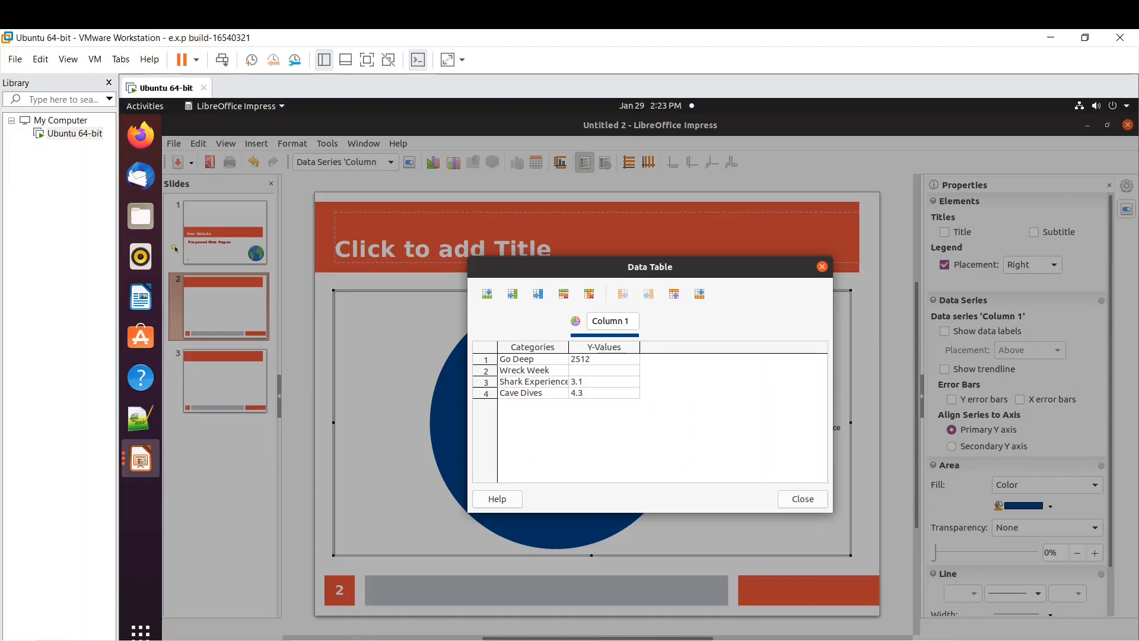
pyautogui.hotkey('ctrl', 'v')
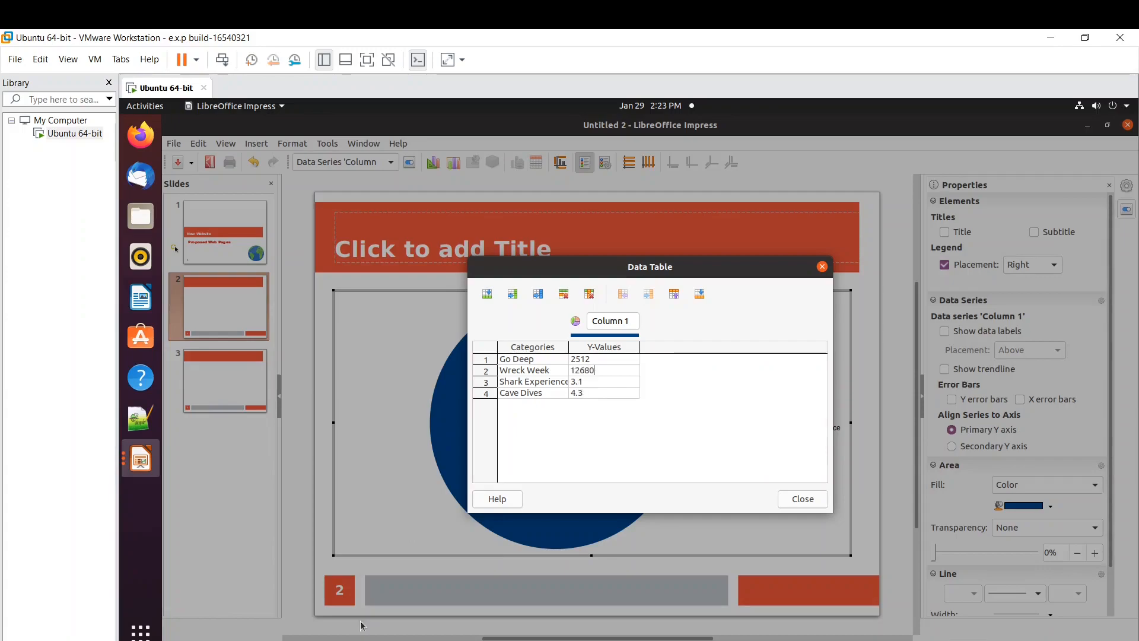
# - Look up the Shark Experience figure in the exercise PDF and set its value to 940 in the pie chart's data table
pyautogui.hotkey('alt', 'Tab')
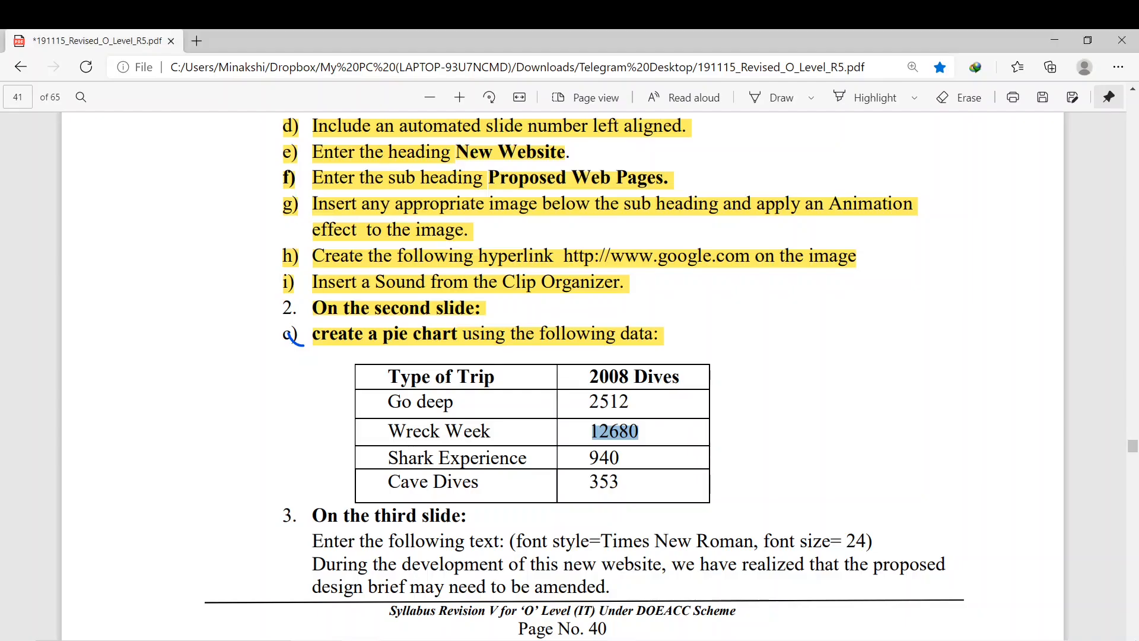
pyautogui.moveTo(631, 454); pyautogui.dragTo(573, 464)
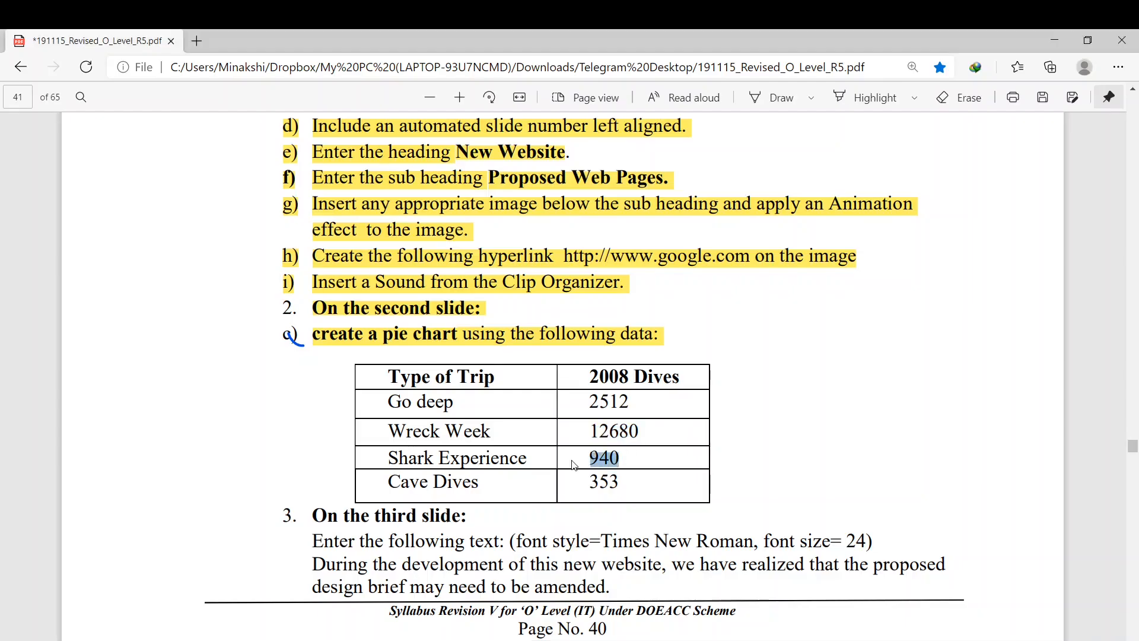
pyautogui.hotkey('alt', 'Tab')
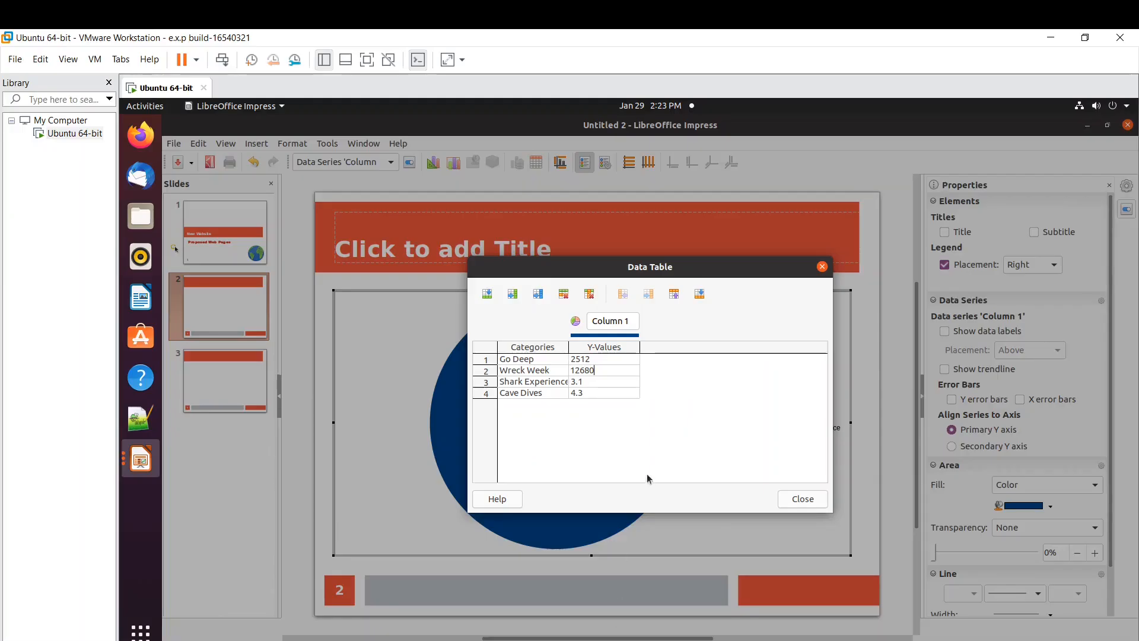
pyautogui.click(584, 382)
pyautogui.press('BackSpace')
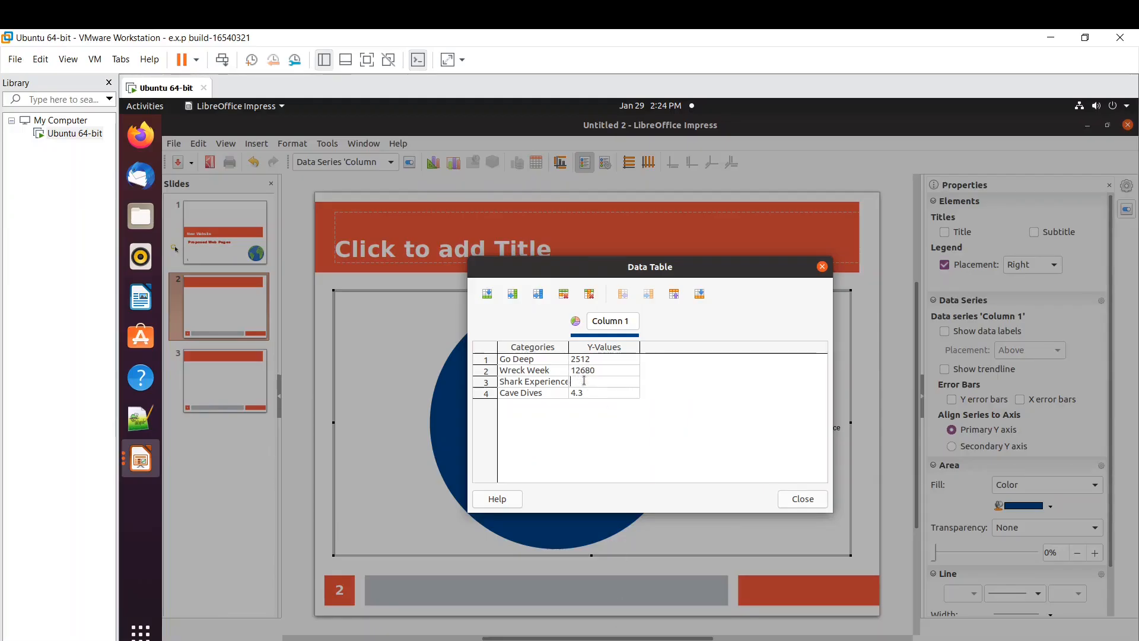
pyautogui.write('940')
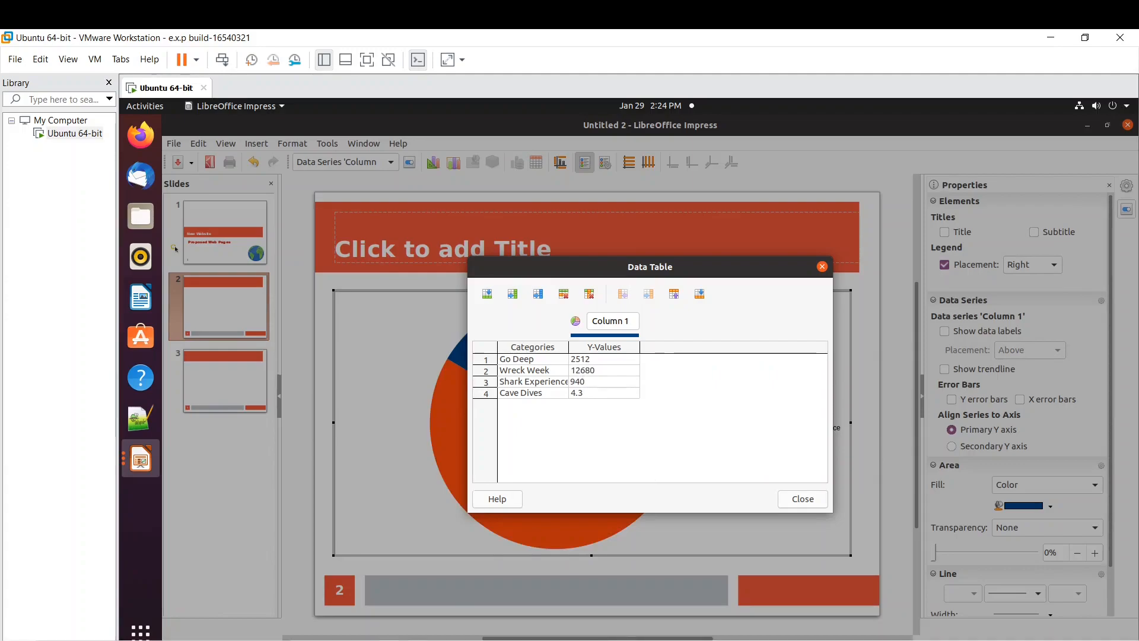
# - Set Cave Dives to 353 from the exercise PDF in the pie chart's data table and close the table
pyautogui.hotkey('alt', 'Tab')
pyautogui.moveTo(632, 486); pyautogui.dragTo(568, 484)
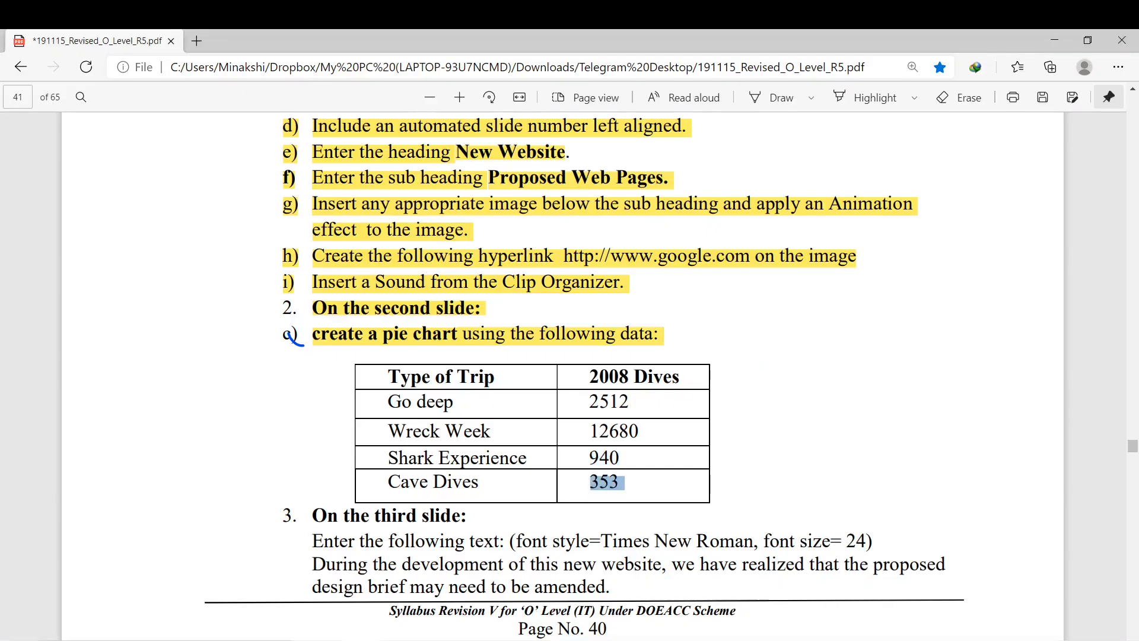
pyautogui.hotkey('alt', 'Tab')
pyautogui.click(585, 392)
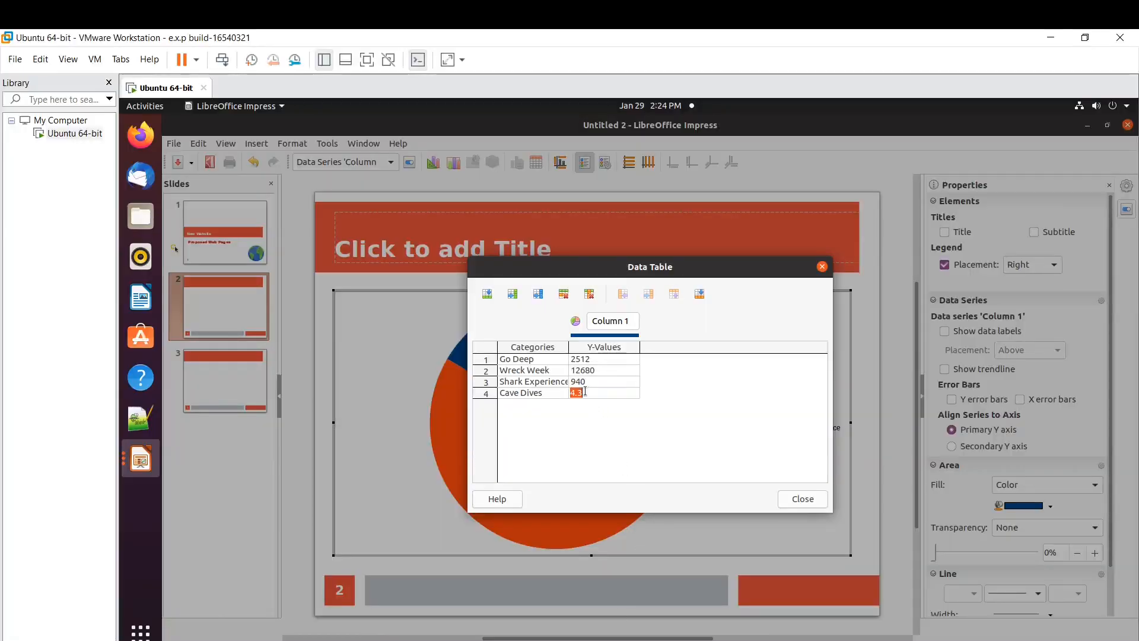
pyautogui.press('BackSpace')
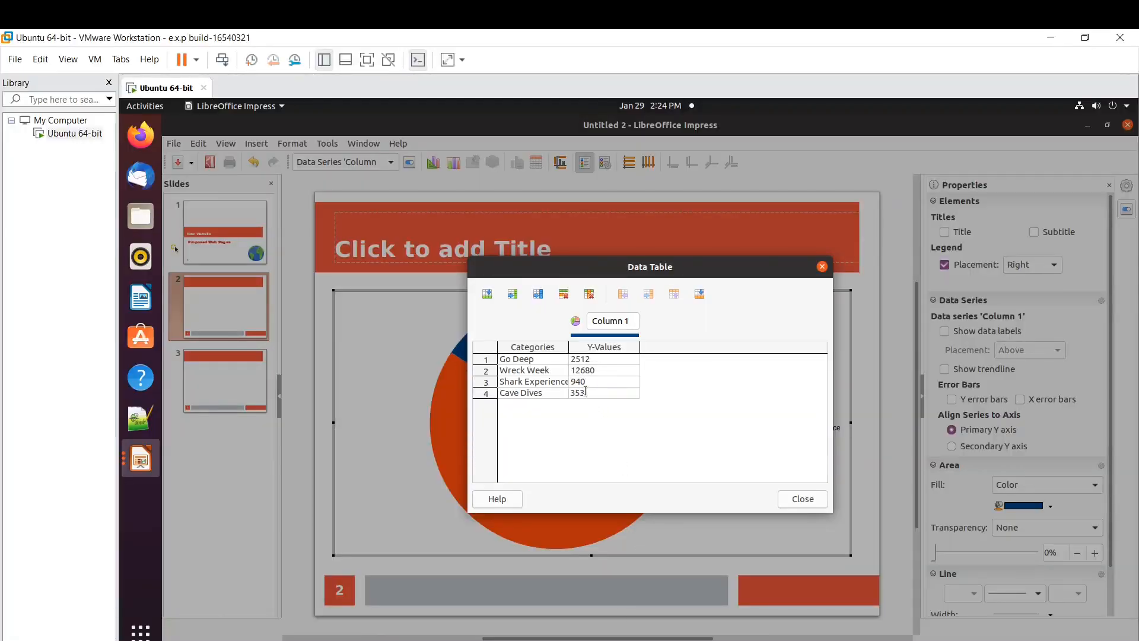
pyautogui.click(801, 499)
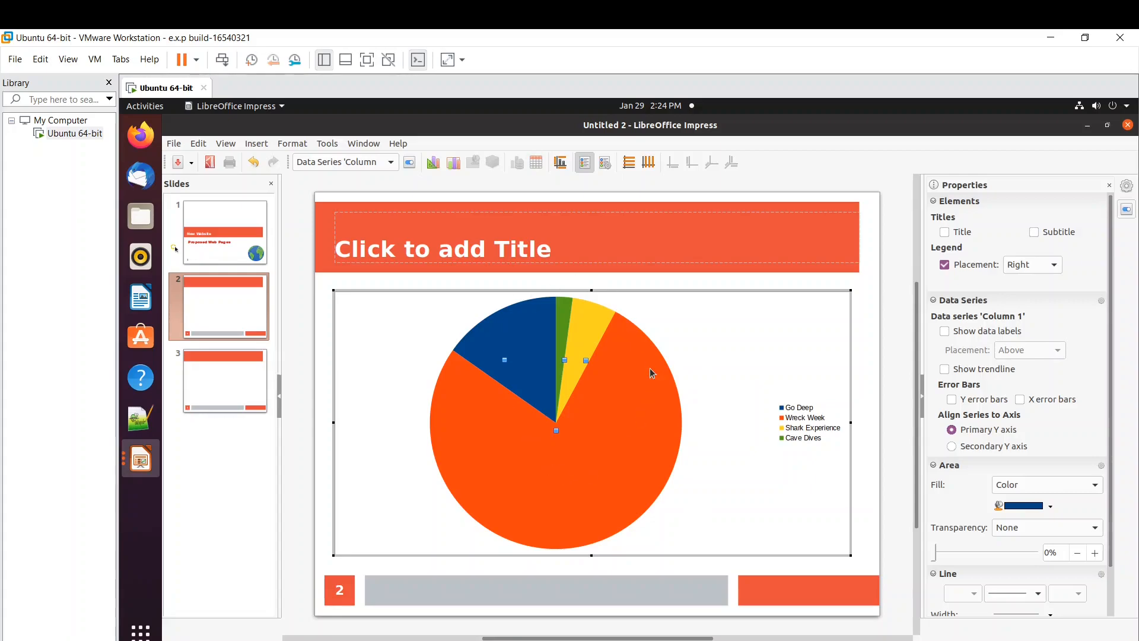
# - Show data labels on the pie chart and add the chart title "Type of Trip Vs 2008 Dives" based on the exercise PDF's headings
pyautogui.click(944, 332)
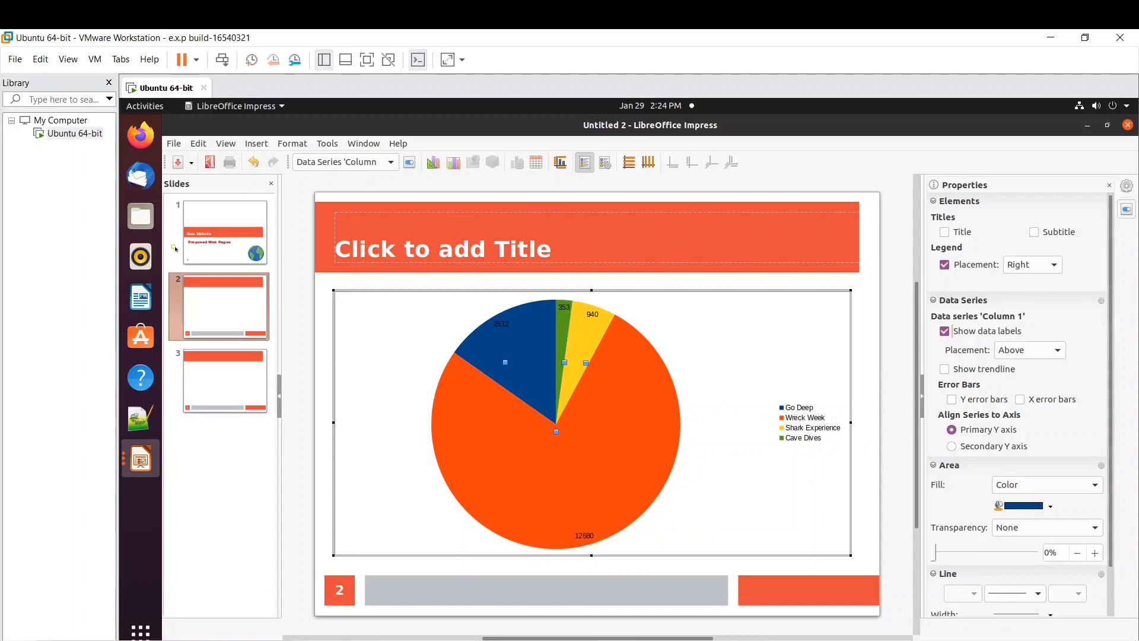
pyautogui.hotkey('alt', 'Tab')
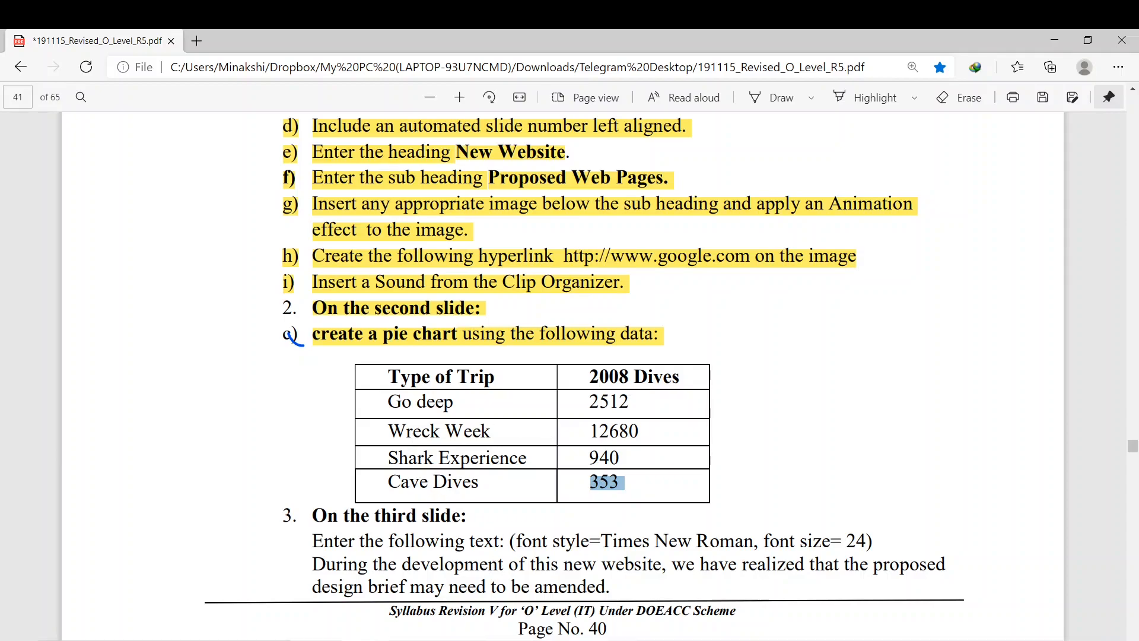
pyautogui.click(619, 640)
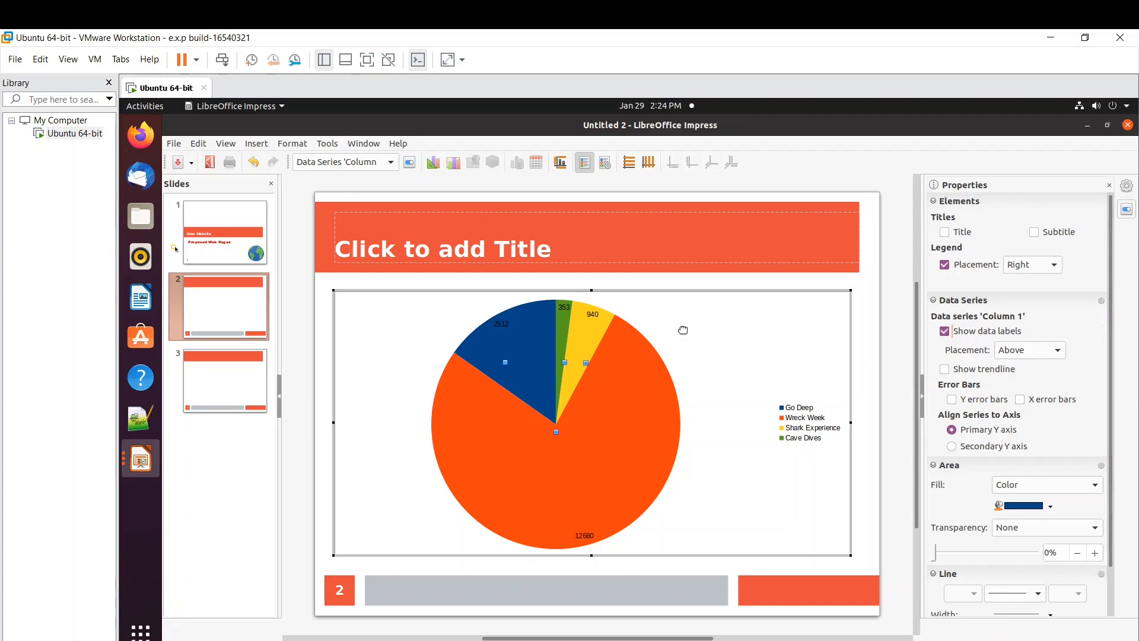
pyautogui.click(948, 234)
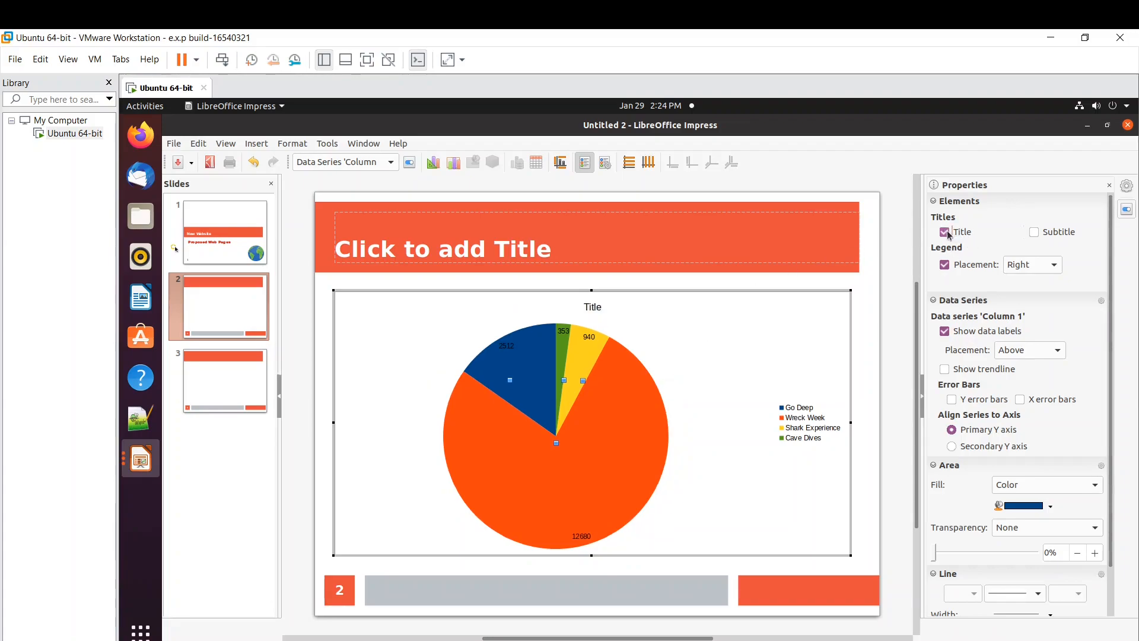
pyautogui.click(593, 306)
pyautogui.doubleClick(593, 306)
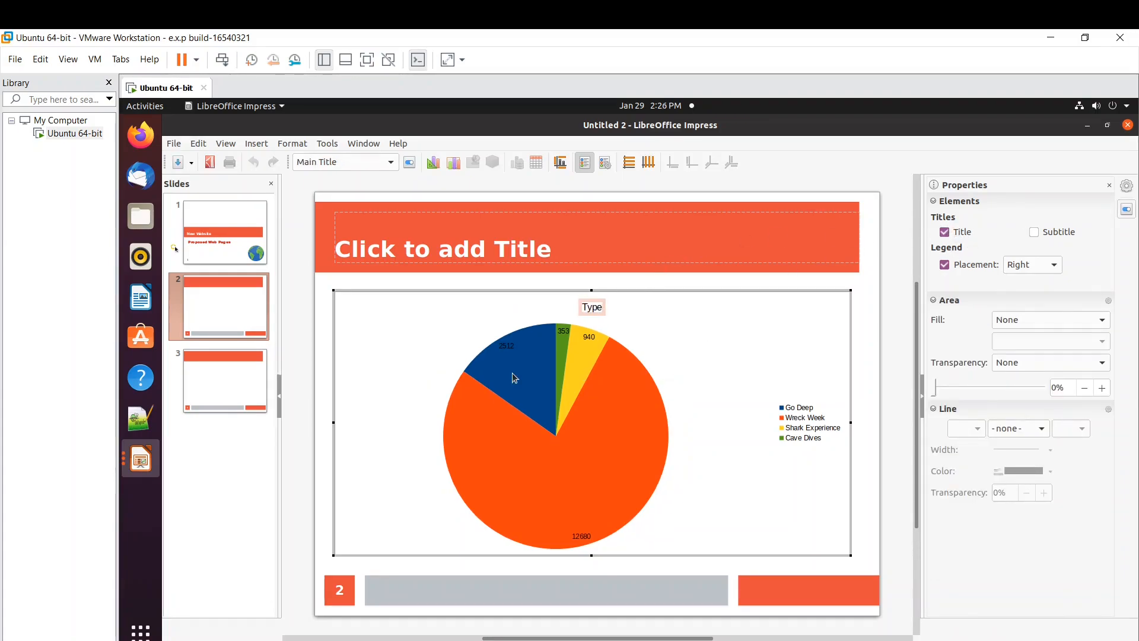
pyautogui.write('of ')
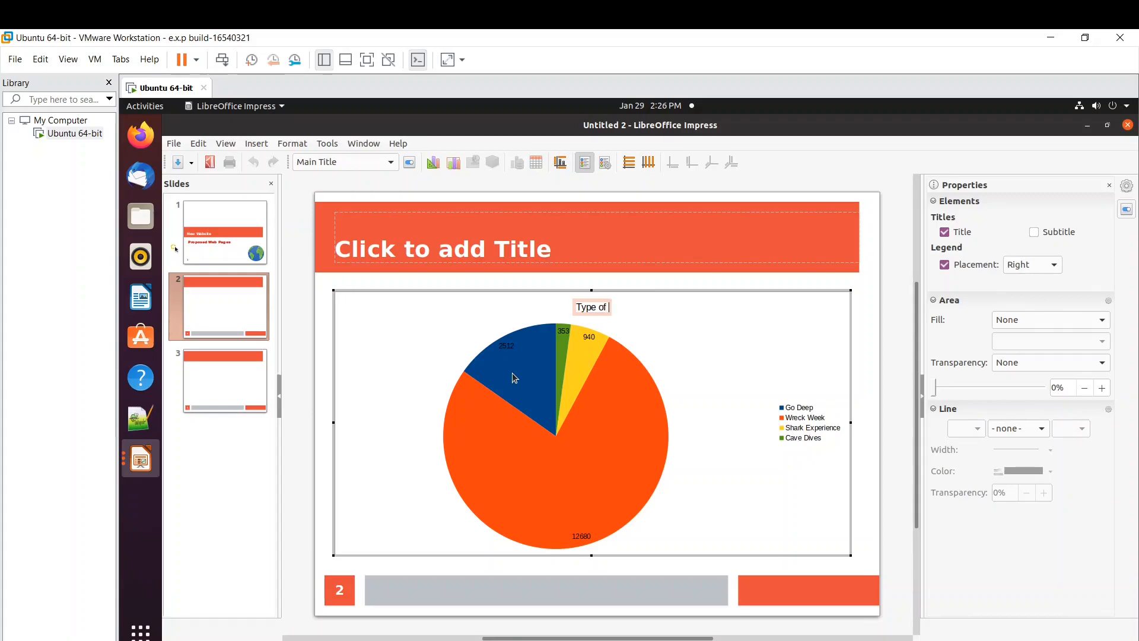
pyautogui.write('Trip V')
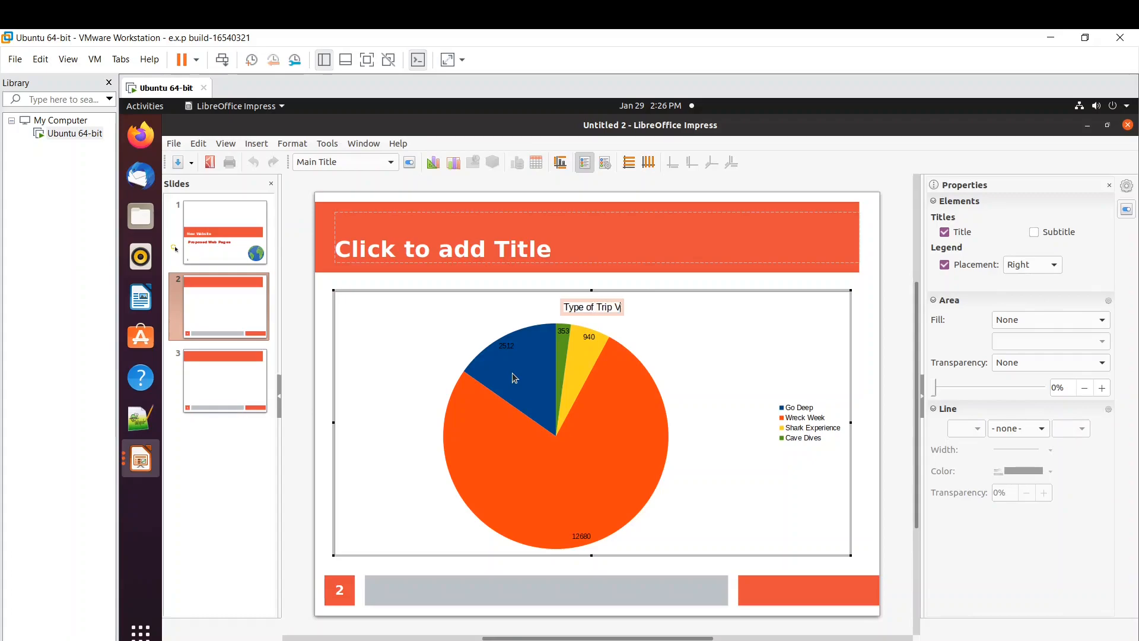
pyautogui.write('s 200')
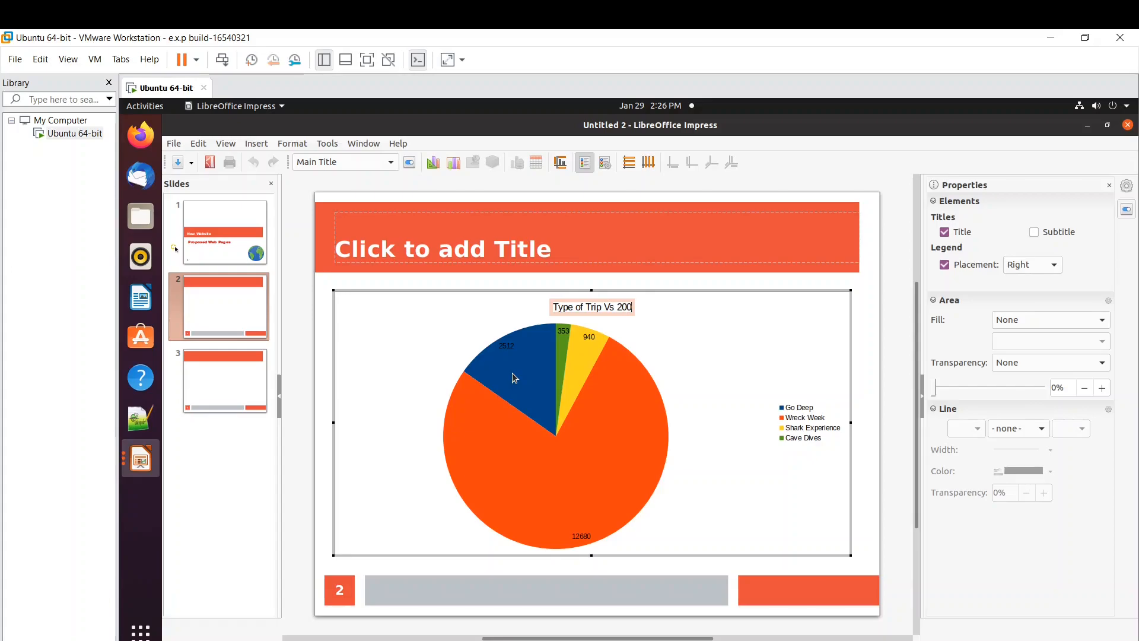
pyautogui.write('8 Dives')
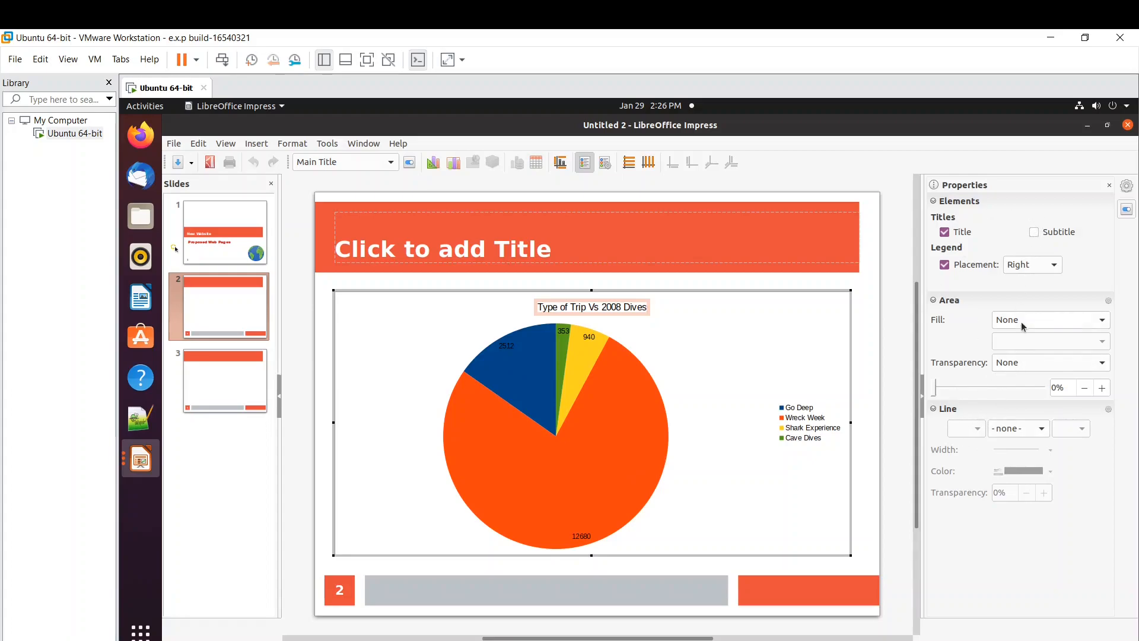
pyautogui.click(934, 409)
pyautogui.click(933, 409)
pyautogui.click(934, 201)
pyautogui.click(934, 201)
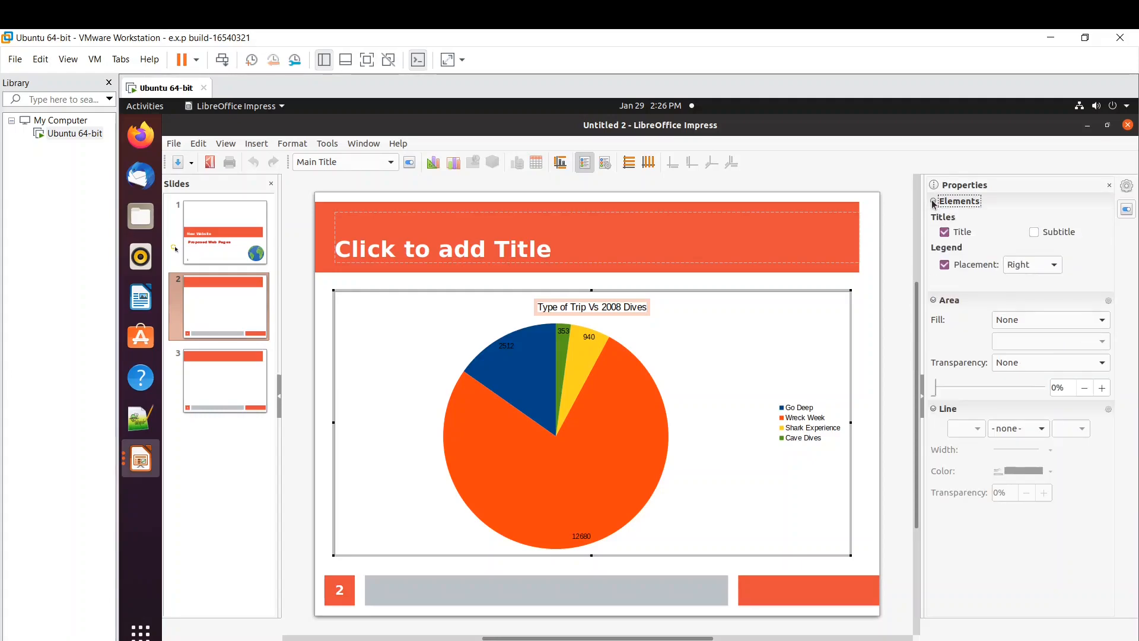
# - Leave chart editing and enter "Pie Chart" as the title of slide 2
pyautogui.click(864, 344)
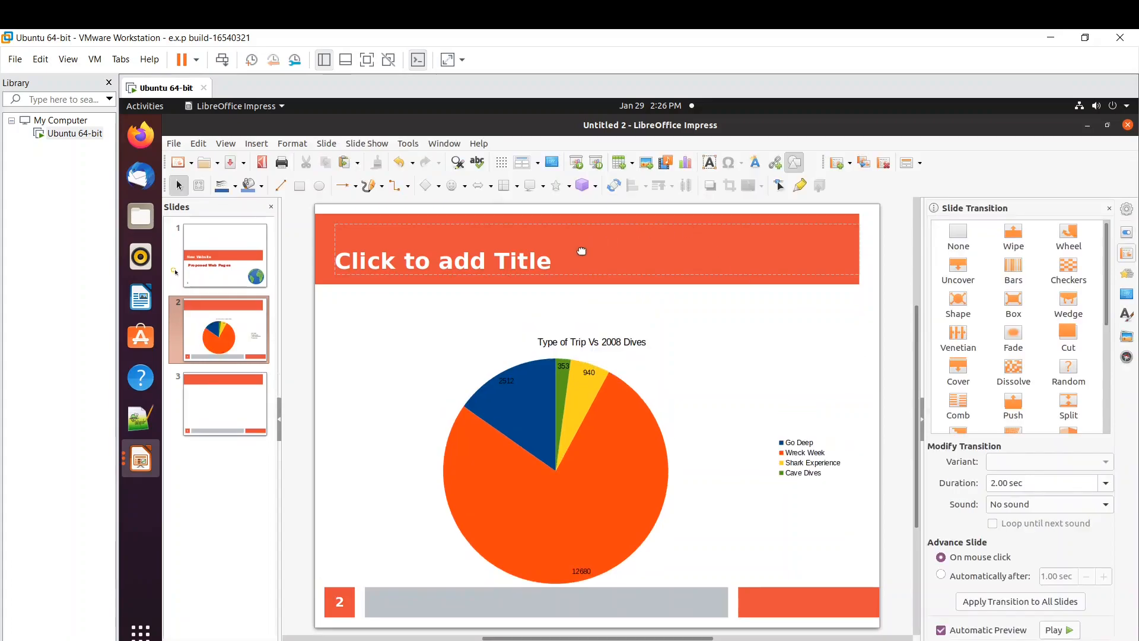
pyautogui.click(505, 261)
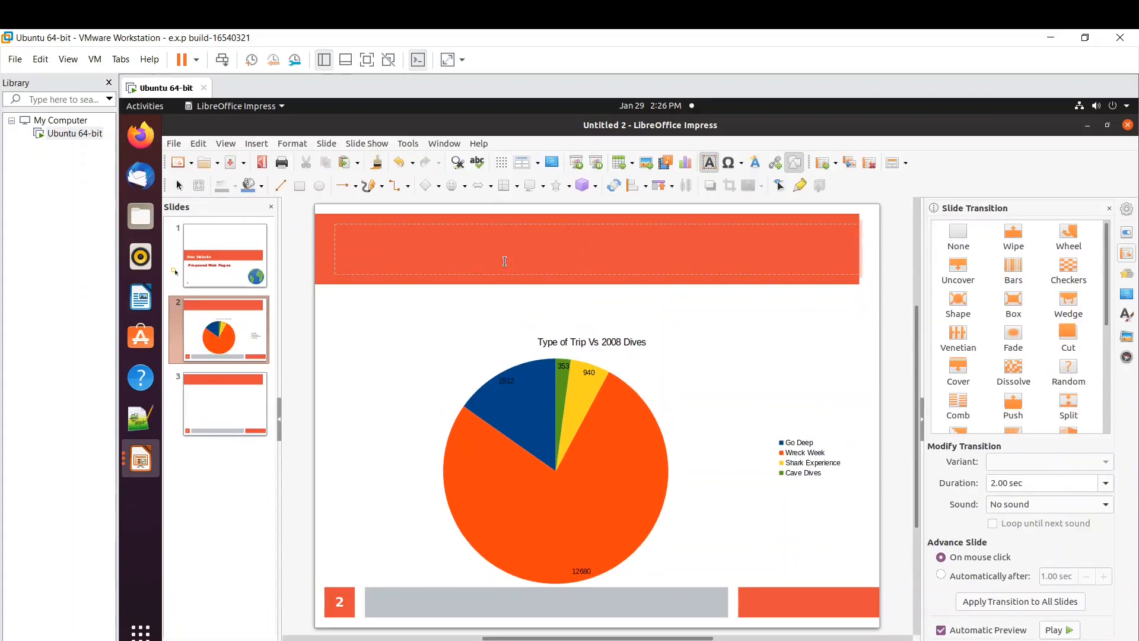
pyautogui.write('Pie Chart')
pyautogui.click(375, 422)
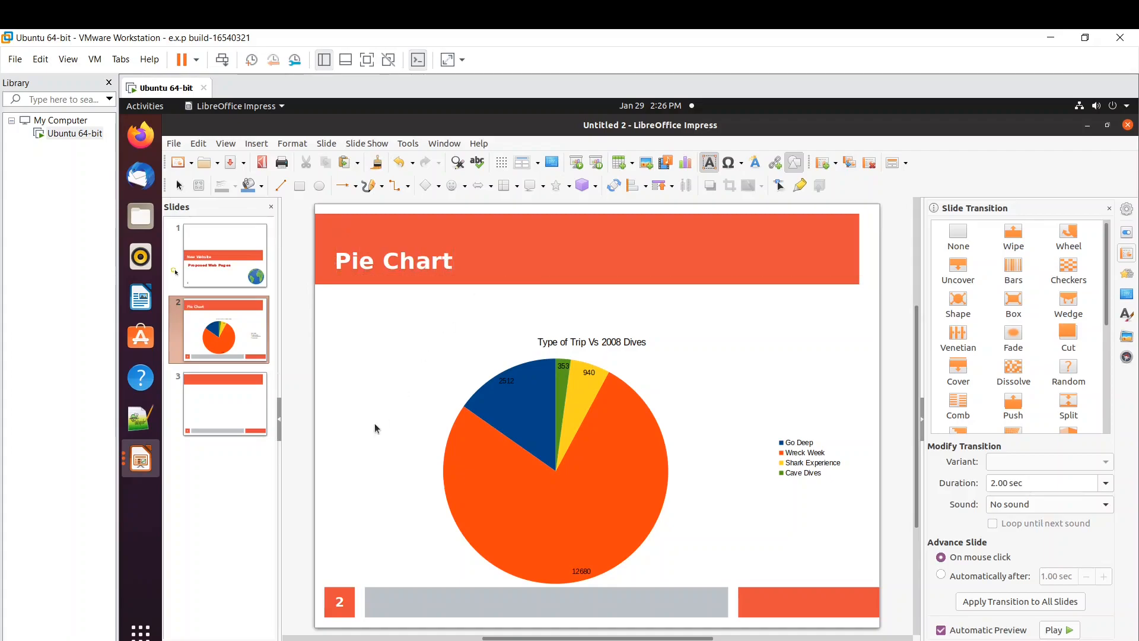
pyautogui.click(178, 184)
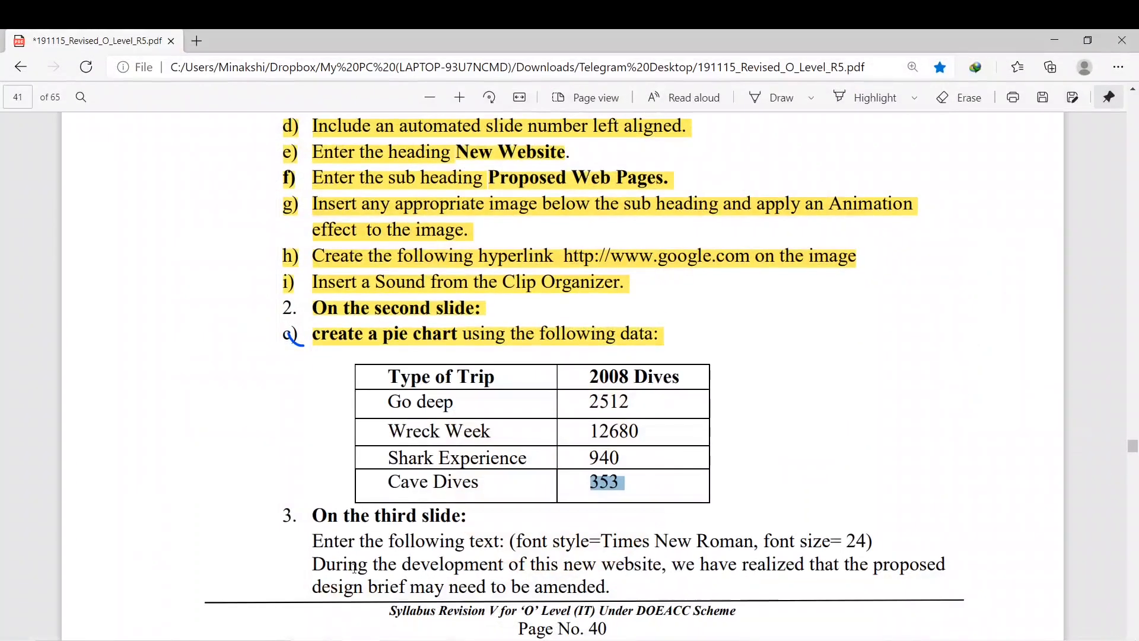
# - In the exercise PDF, highlight the third slide's instruction line specifying Times New Roman and font size 24
pyautogui.scroll(-3, 546, 360)
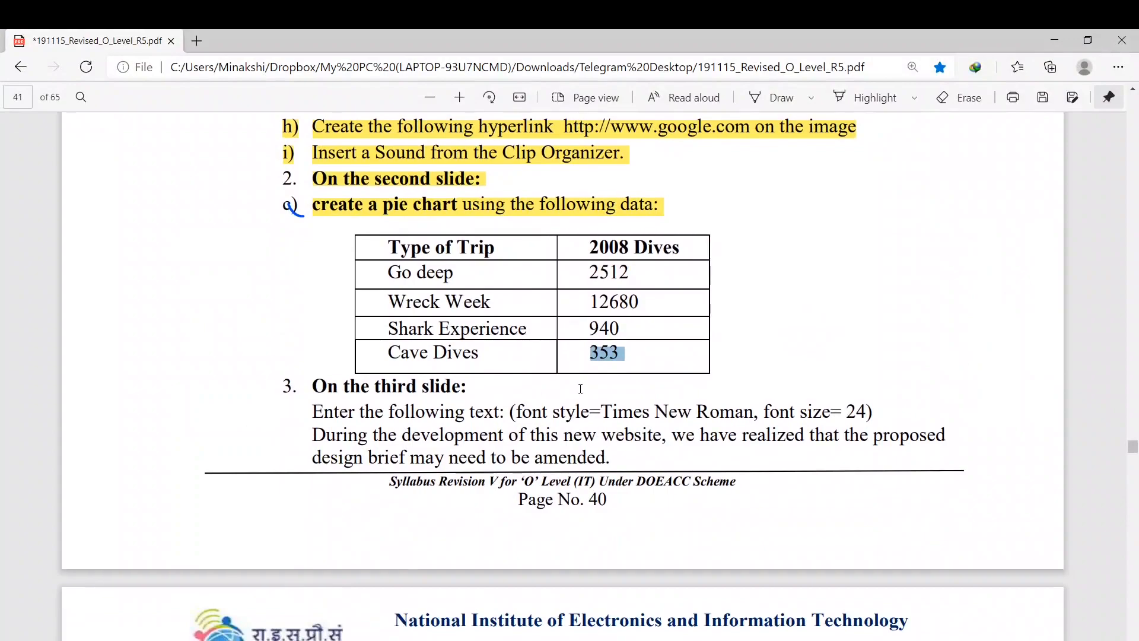
pyautogui.scroll(-3, 498, 299)
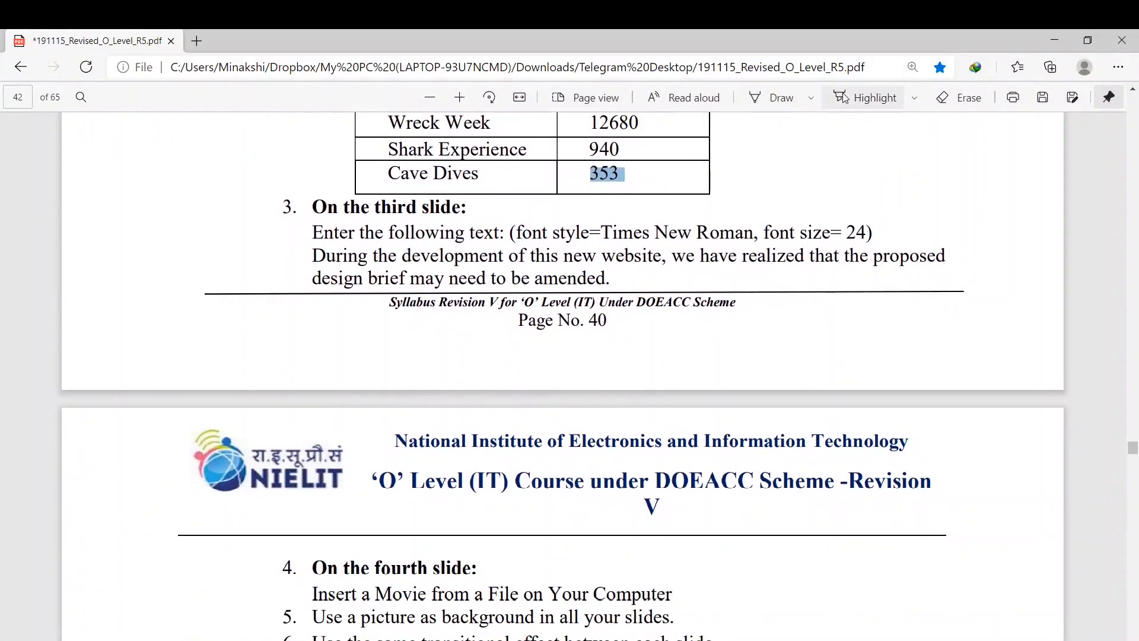
pyautogui.click(867, 97)
pyautogui.moveTo(312, 232); pyautogui.dragTo(869, 221)
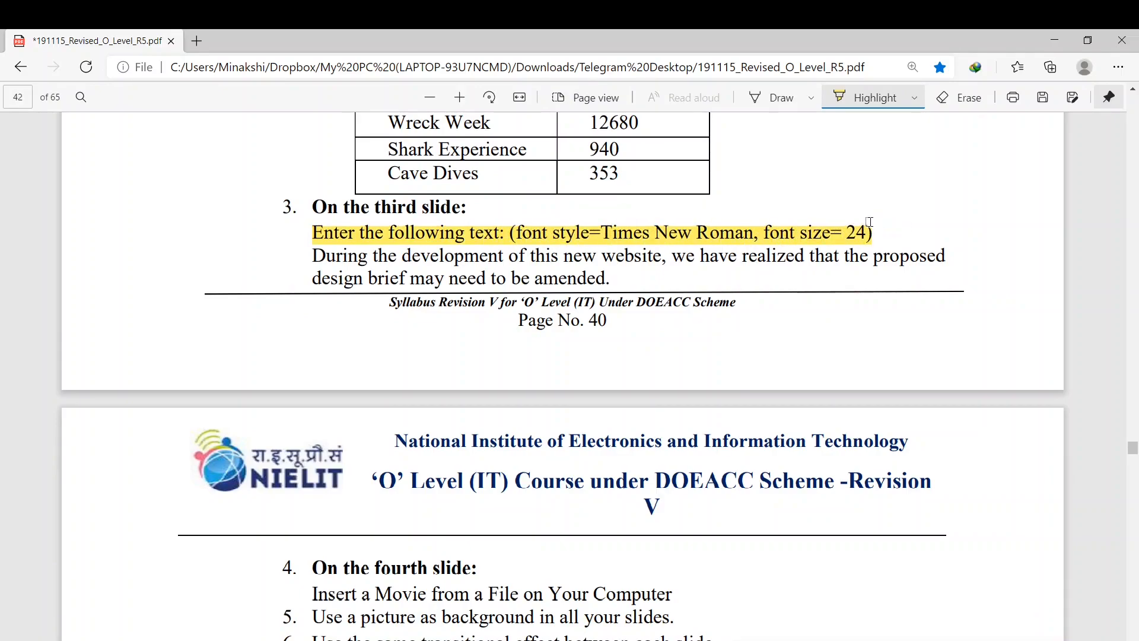
# - Copy the paragraph beginning "During the development of this new website" from the exercise PDF into slide 3's content placeholder
pyautogui.click(782, 89)
pyautogui.click(781, 89)
pyautogui.moveTo(604, 283); pyautogui.dragTo(315, 266)
pyautogui.hotkey('ctrl', 'c')
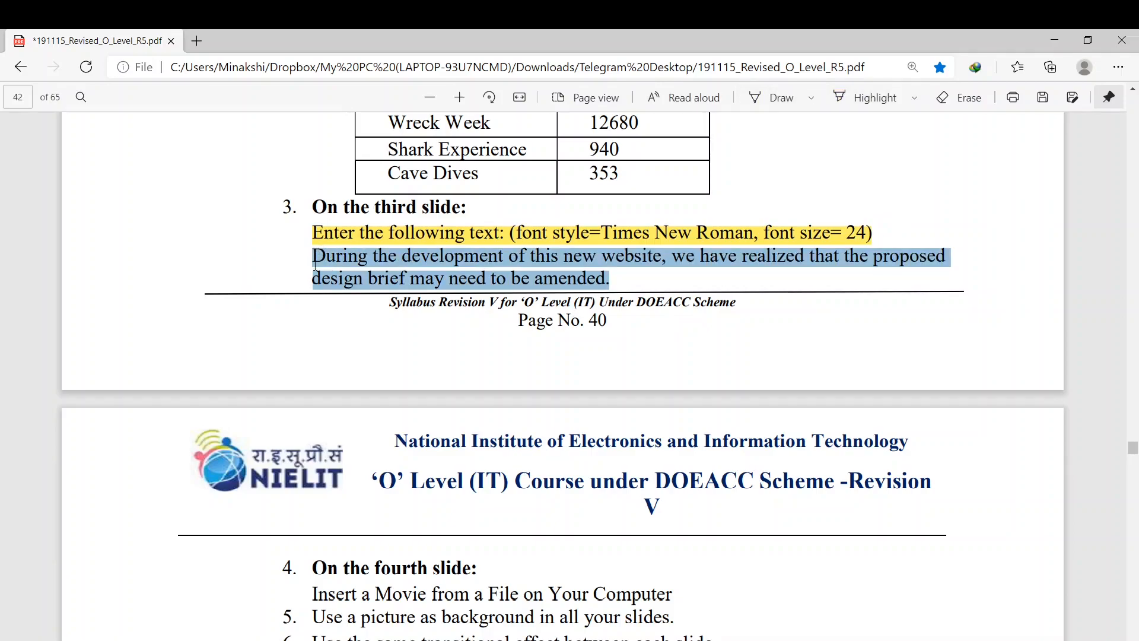
pyautogui.click(284, 640)
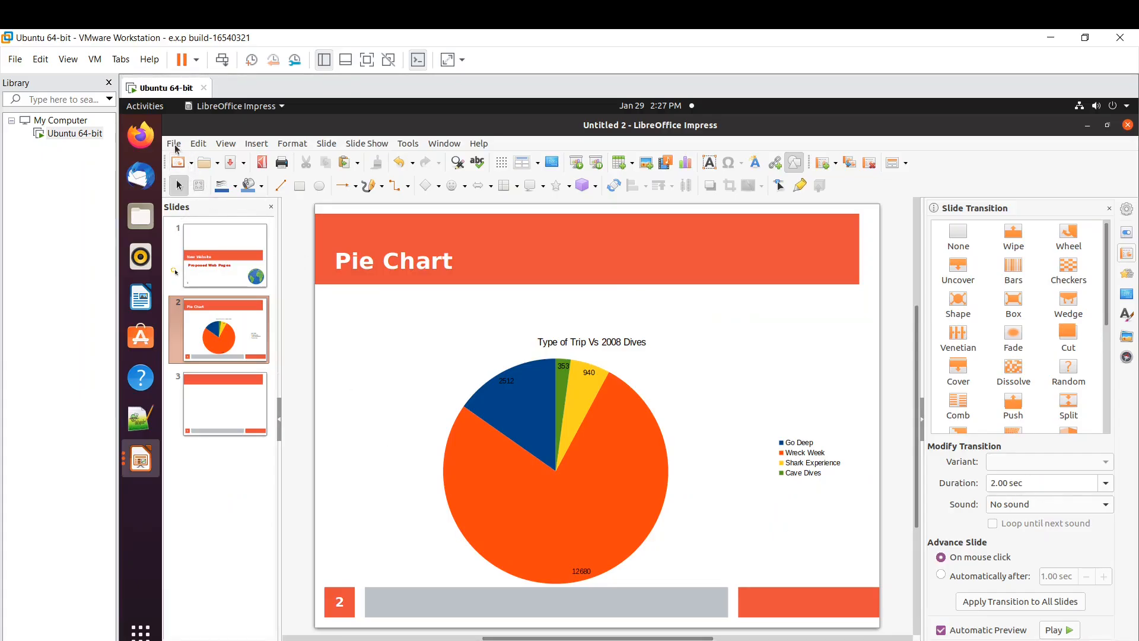
pyautogui.click(238, 395)
pyautogui.click(440, 366)
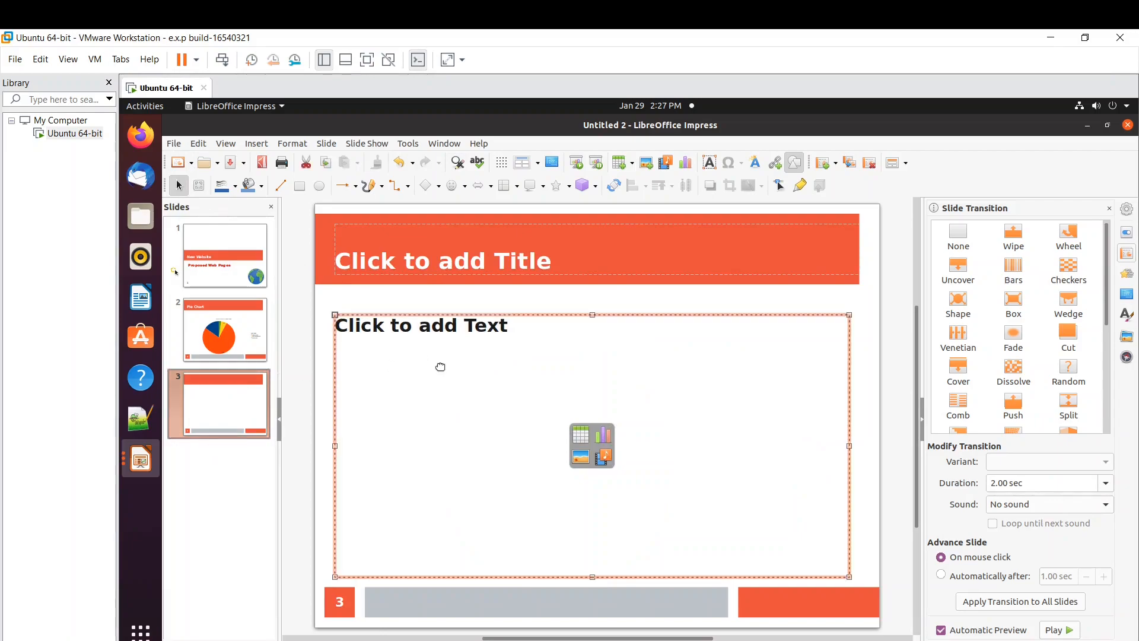
pyautogui.click(415, 331)
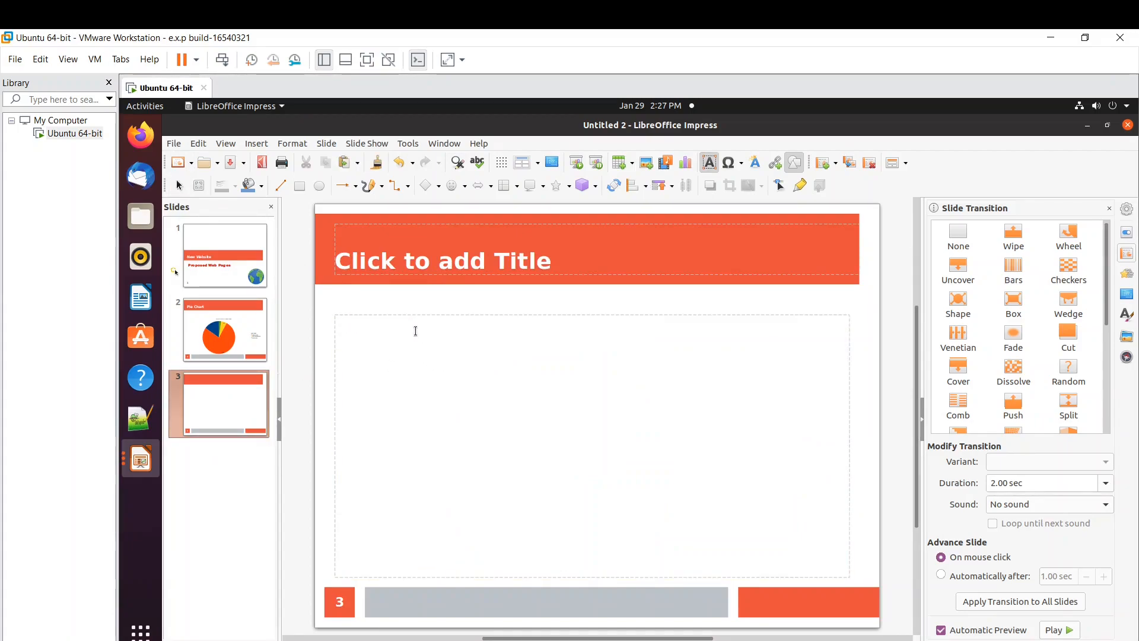
pyautogui.hotkey('ctrl', 'v')
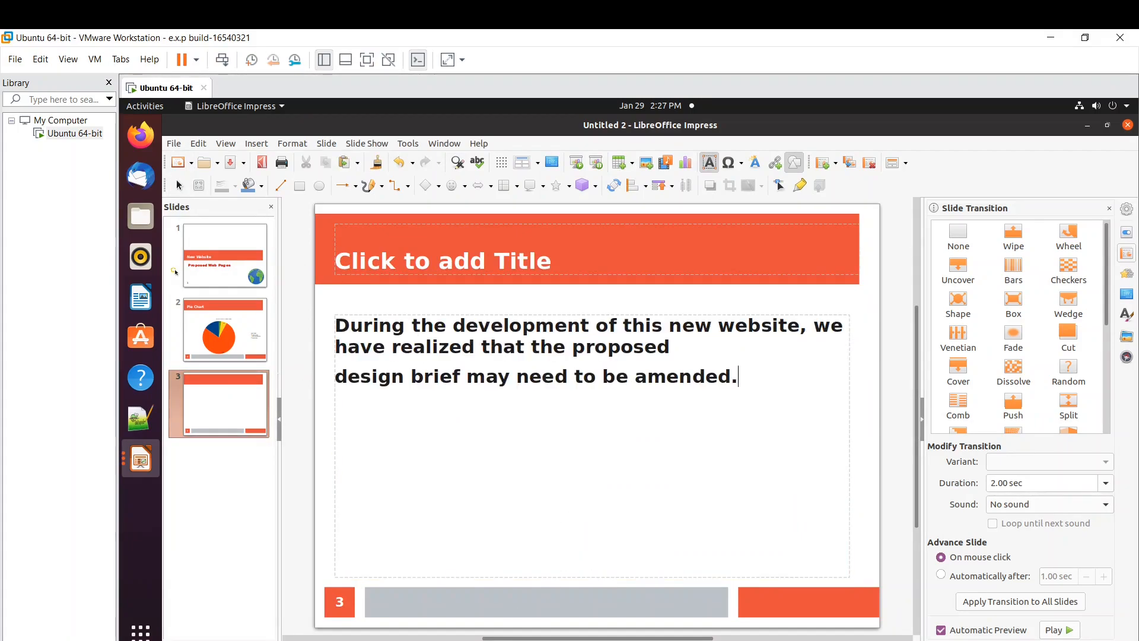
# - Format the whole paragraph on slide 3 in Times New Roman at font size 24, as the exercise PDF specifies
pyautogui.hotkey('alt', 'Tab')
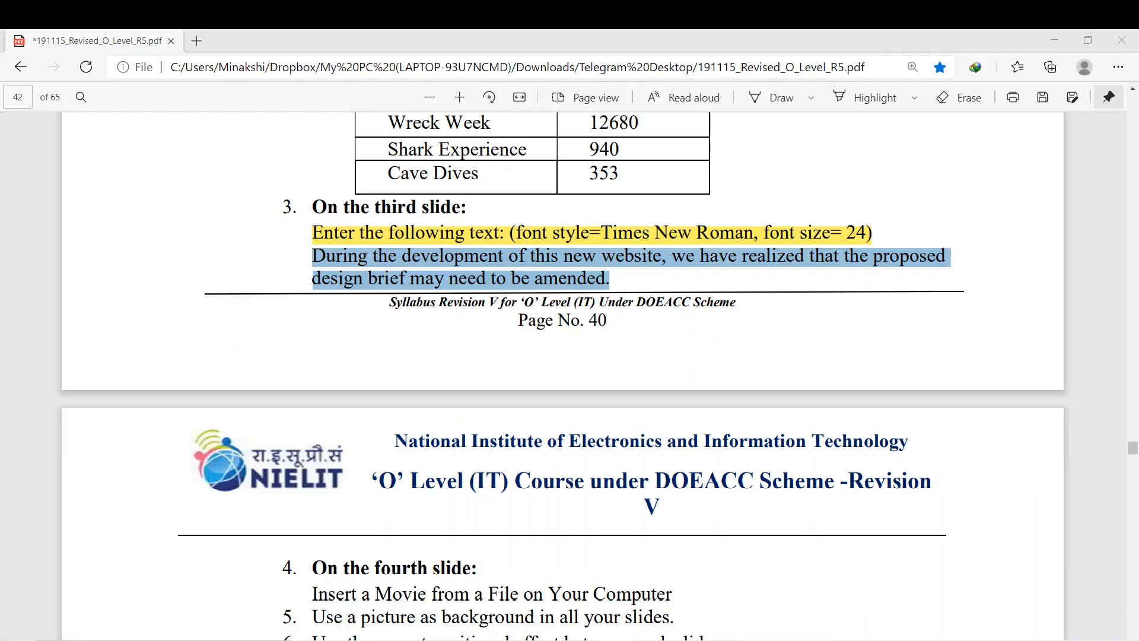
pyautogui.hotkey('alt', 'Tab')
pyautogui.hotkey('ctrl', 'a')
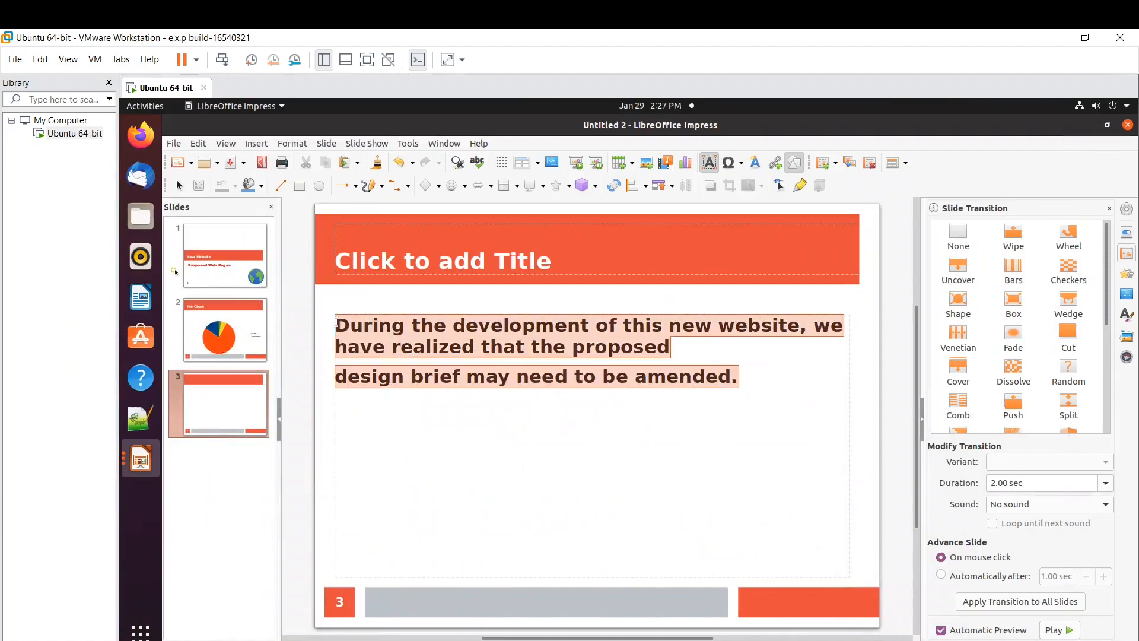
pyautogui.click(1130, 210)
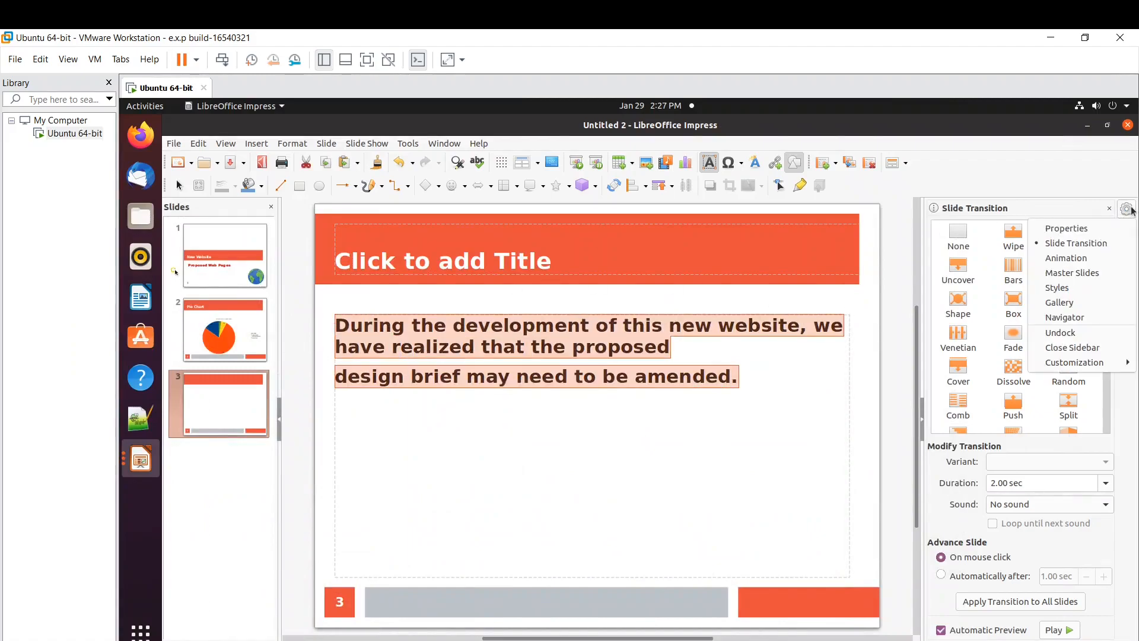
pyautogui.click(1095, 229)
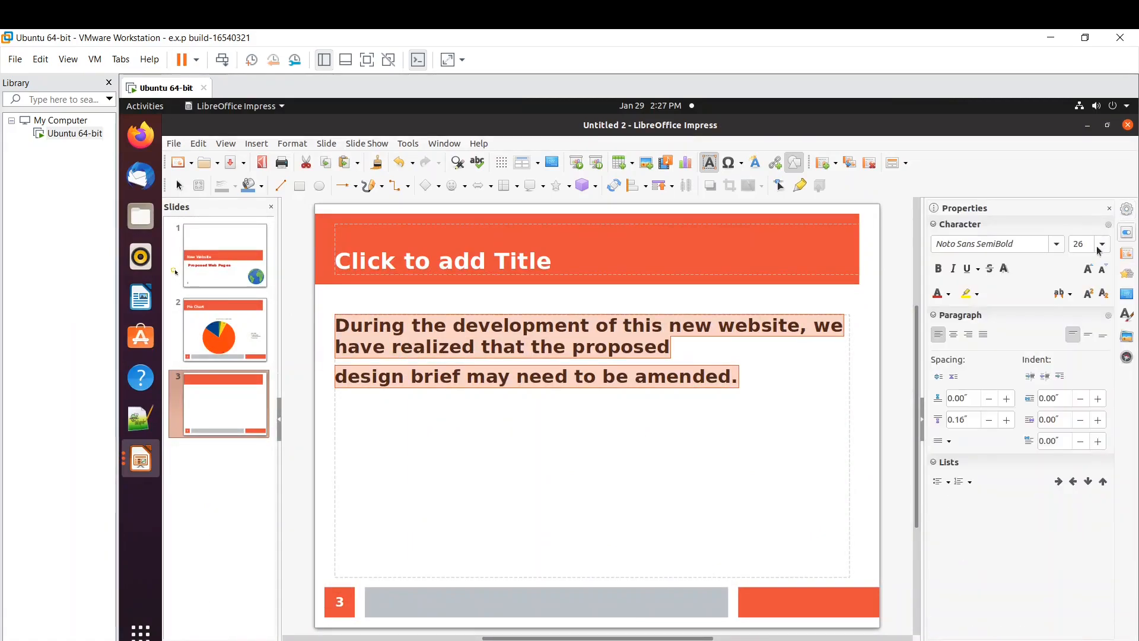
pyautogui.click(1056, 244)
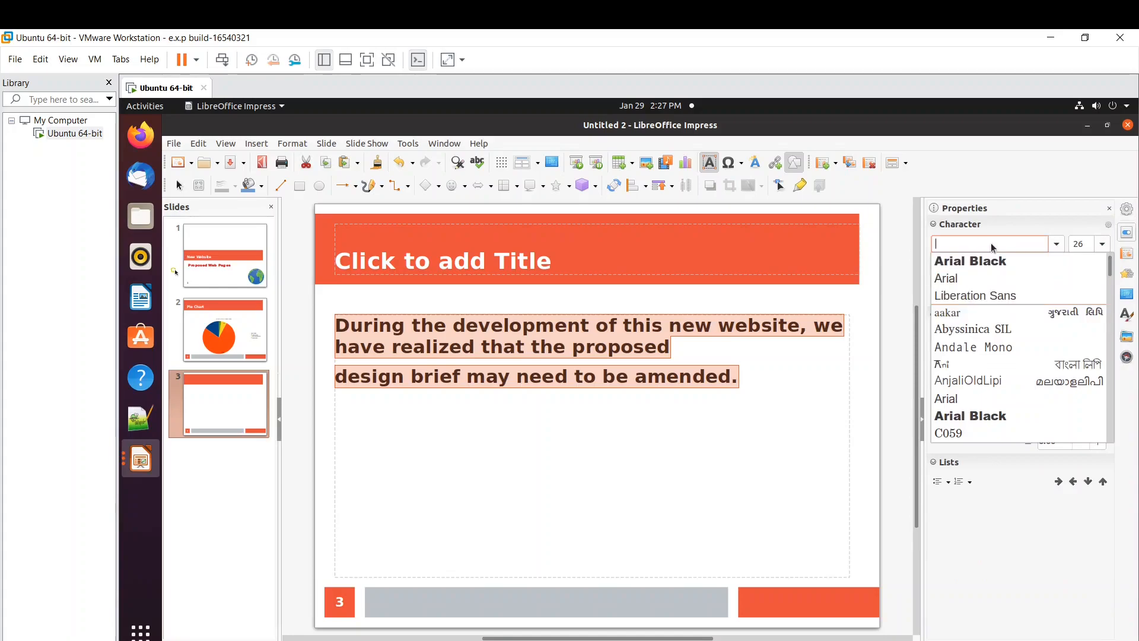
pyautogui.write('Times New Roman')
pyautogui.click(993, 277)
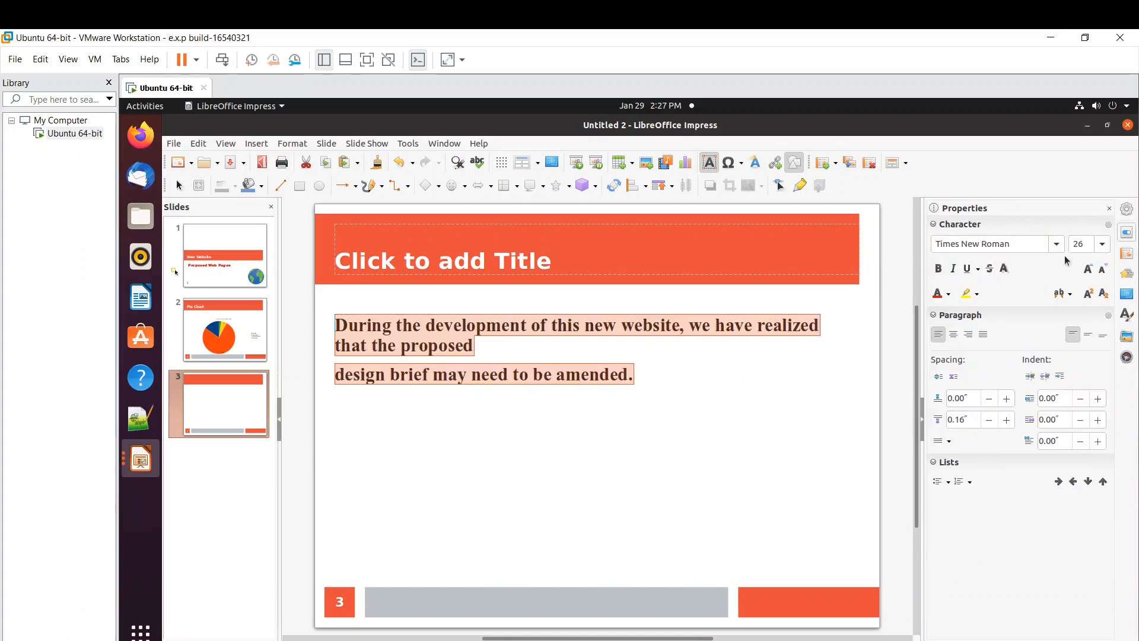
pyautogui.click(1101, 244)
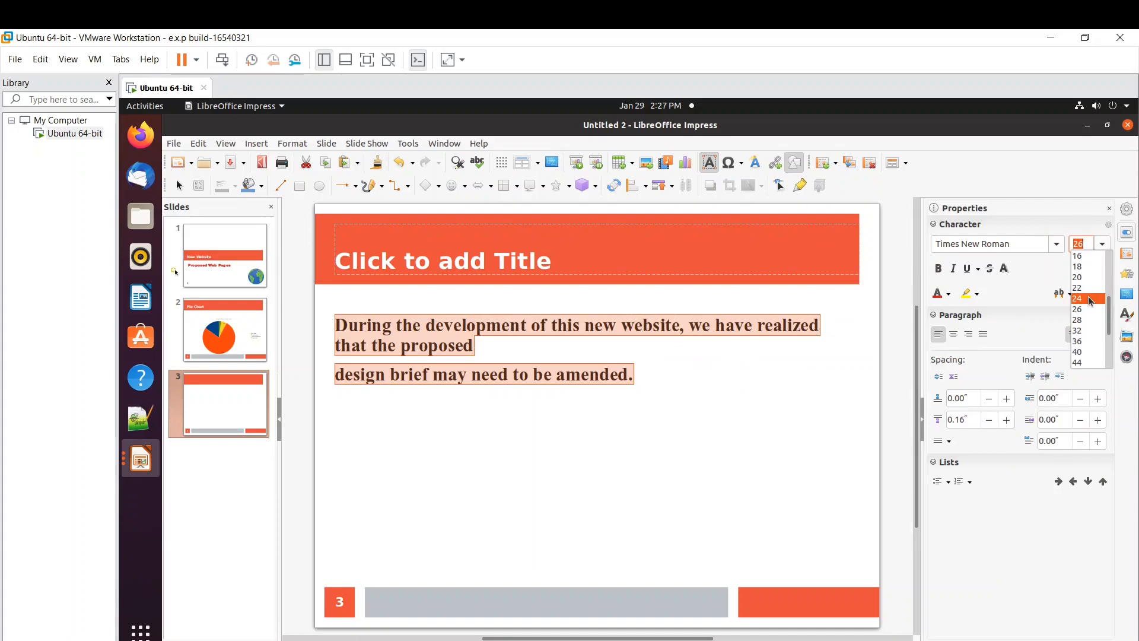
pyautogui.click(1088, 297)
# - Justify the slide 3 text and join its two separate parts into one continuous paragraph
pyautogui.click(983, 334)
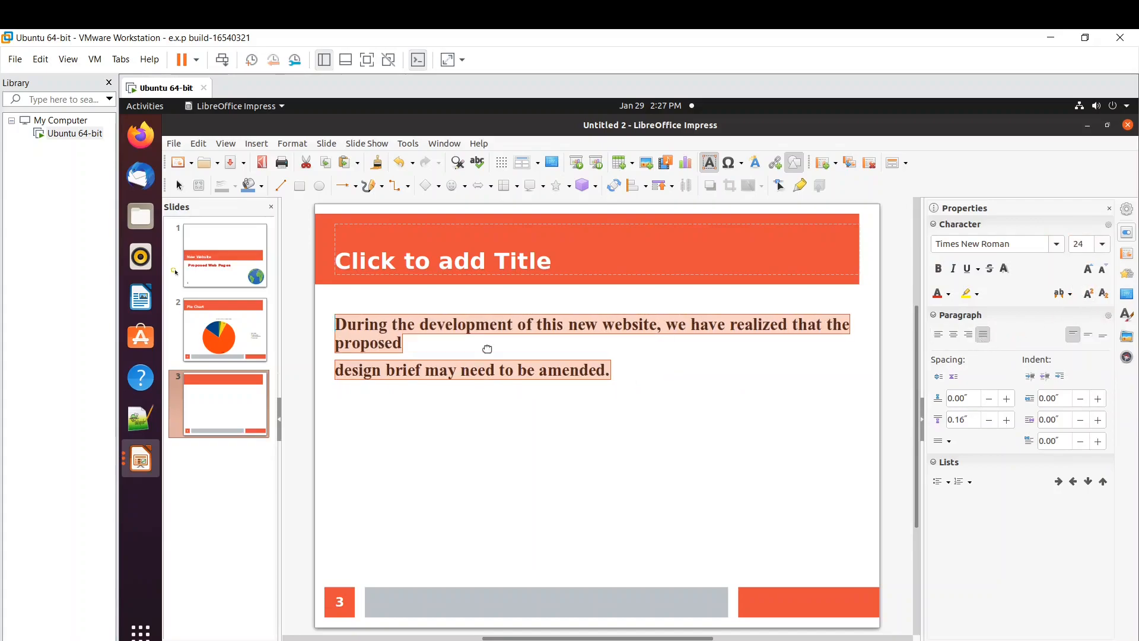
pyautogui.click(337, 366)
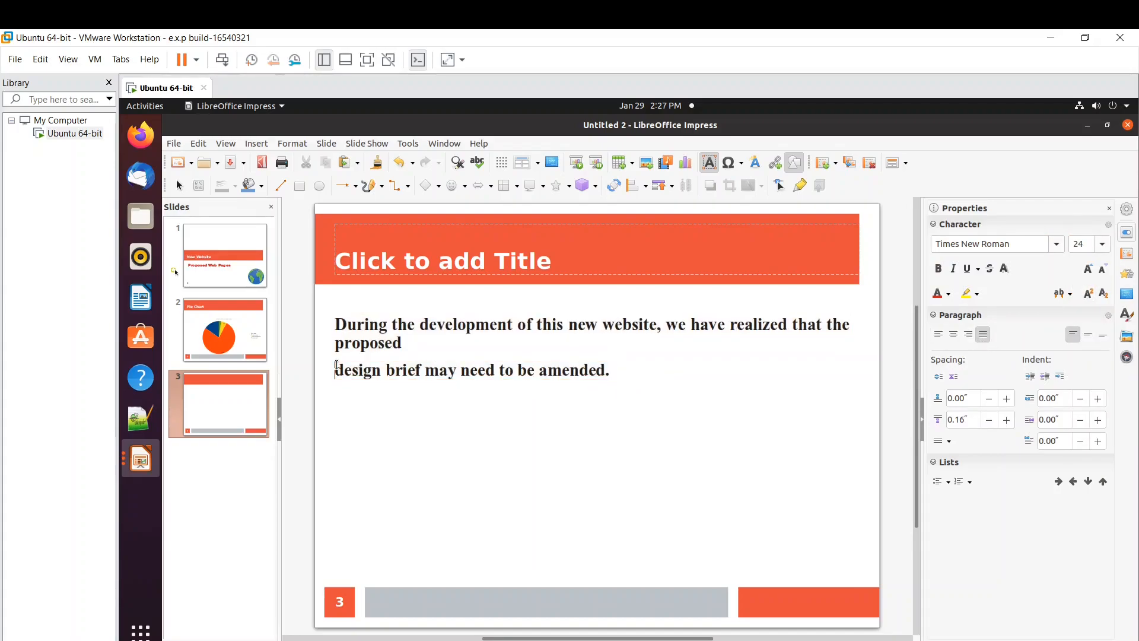
pyautogui.press('BackSpace')
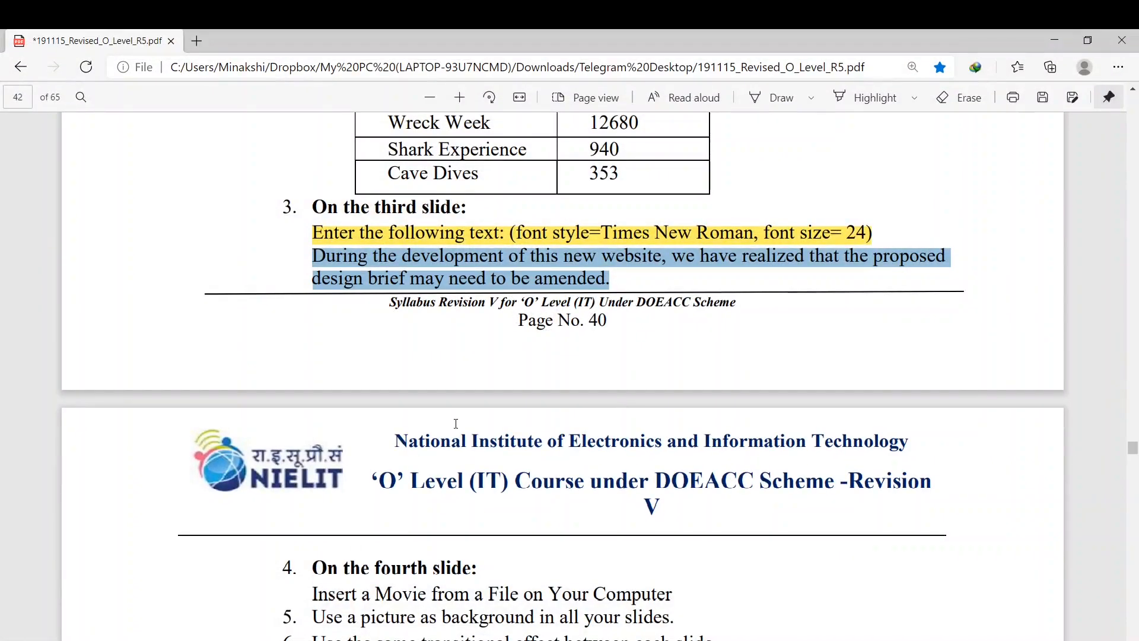
# - In the exercise PDF, highlight the fourth slide's heading and its instruction to insert a movie from a file
pyautogui.click(877, 99)
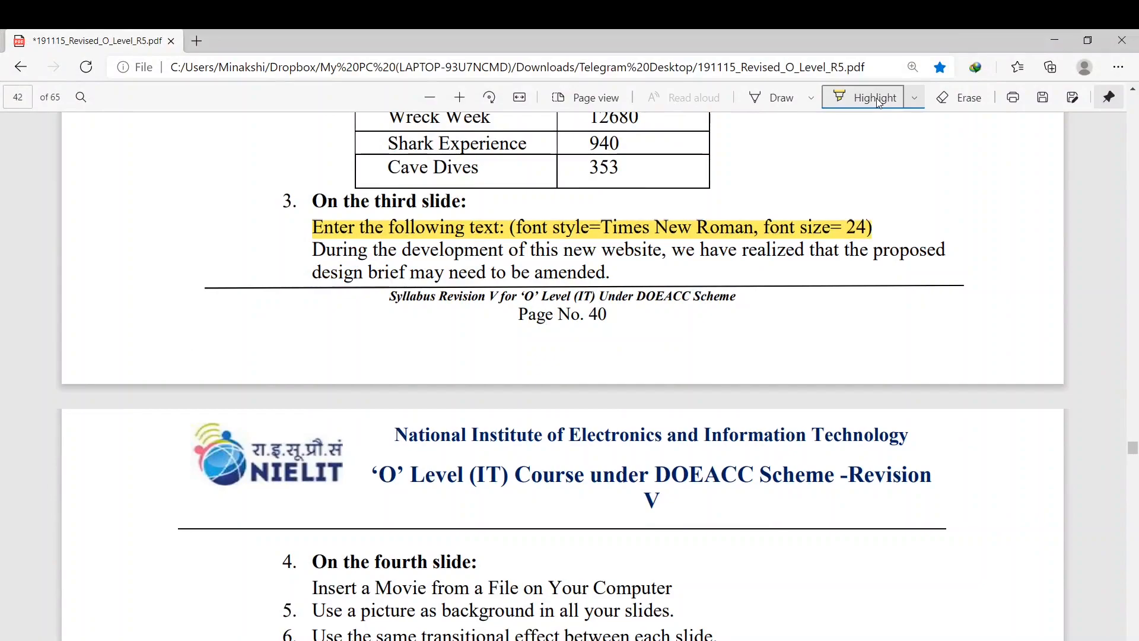
pyautogui.scroll(-5, 328, 269)
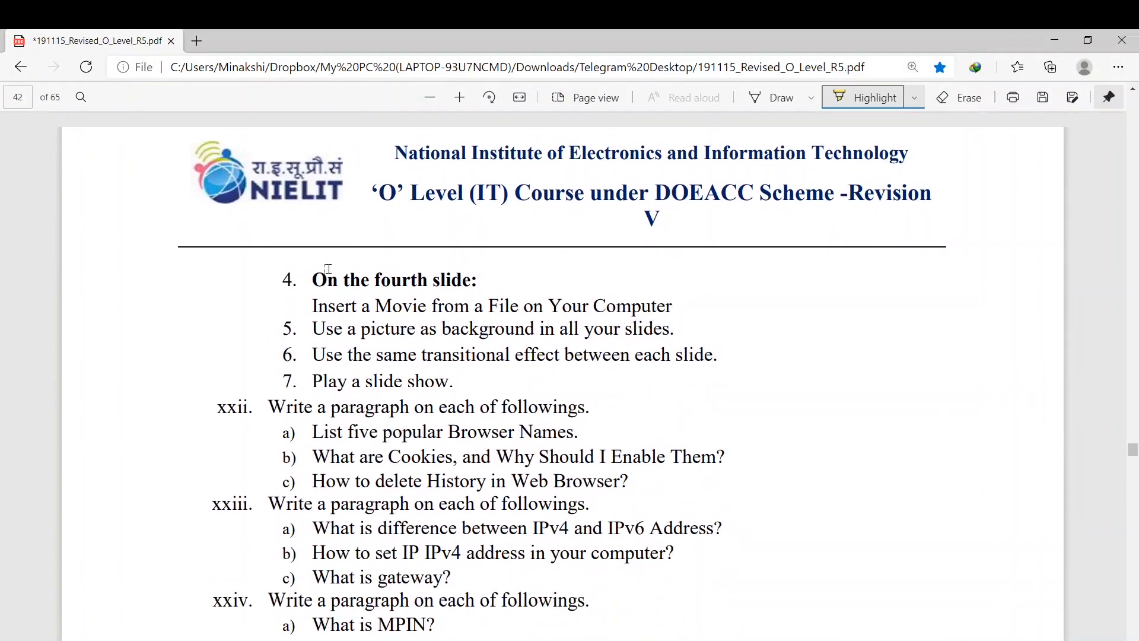
pyautogui.moveTo(314, 276); pyautogui.dragTo(709, 303)
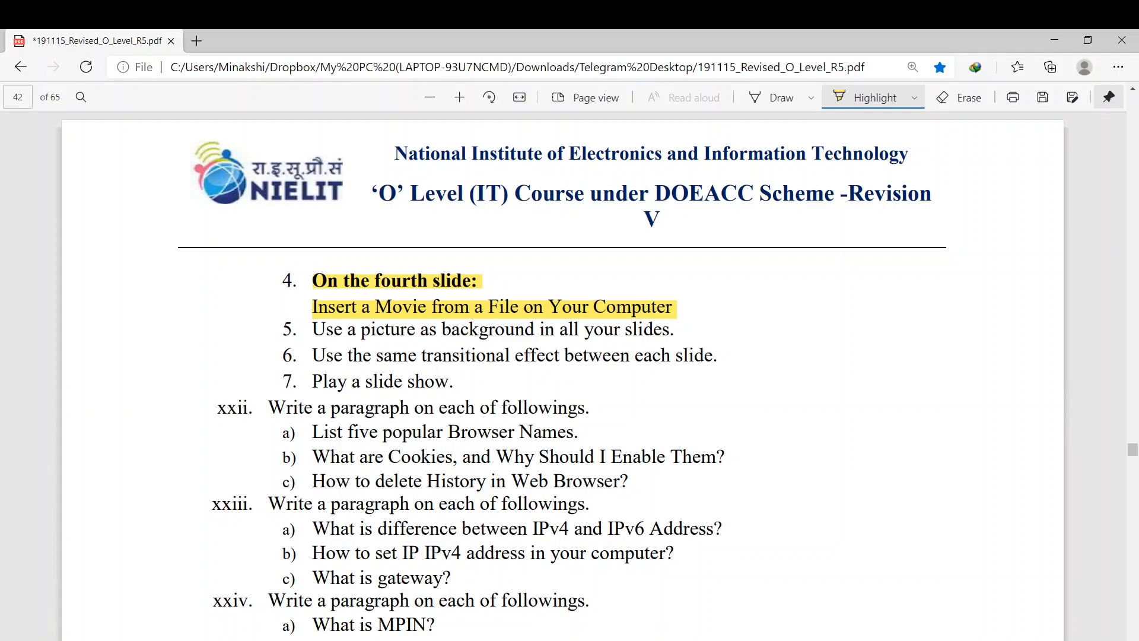
# - Return to the Impress presentation and add a new slide after slide 3
pyautogui.hotkey('alt', 'Tab')
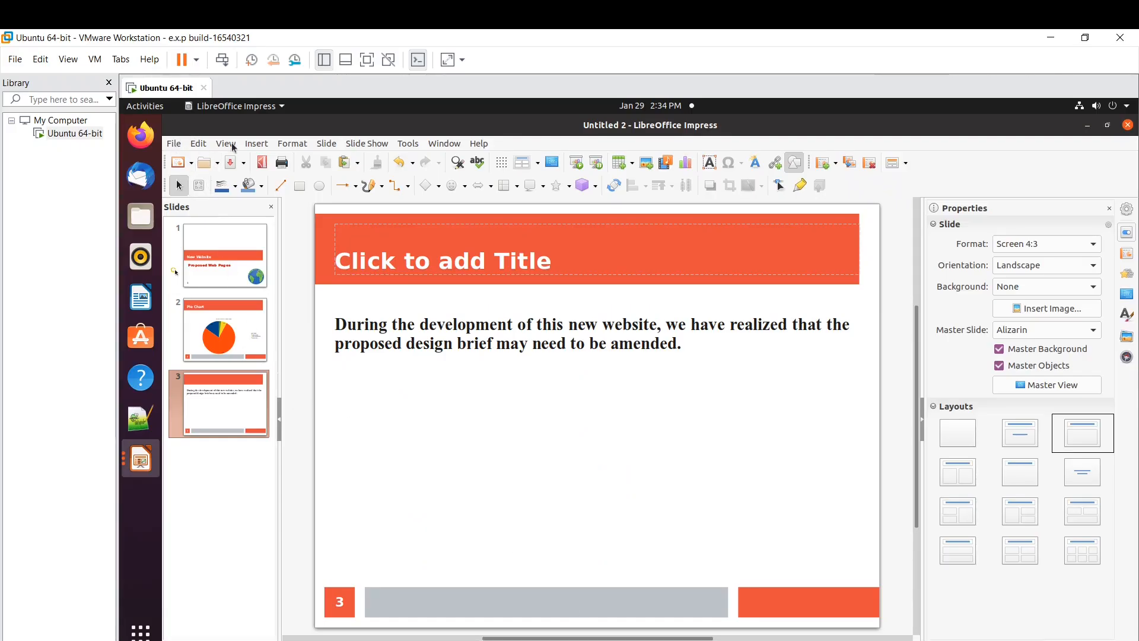
pyautogui.click(327, 145)
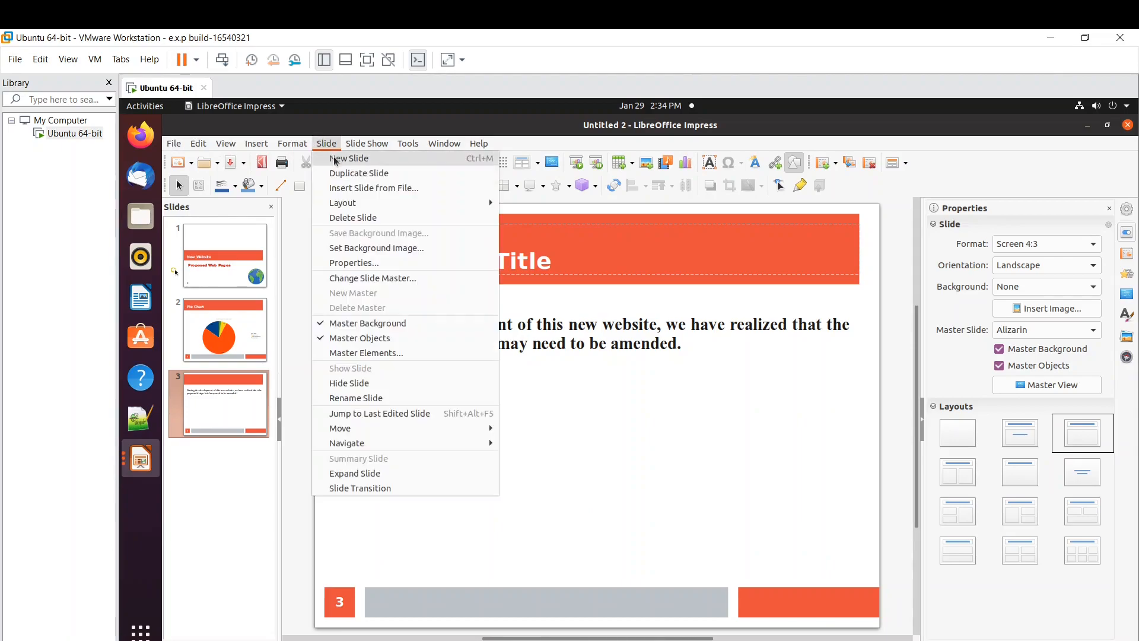
pyautogui.click(333, 158)
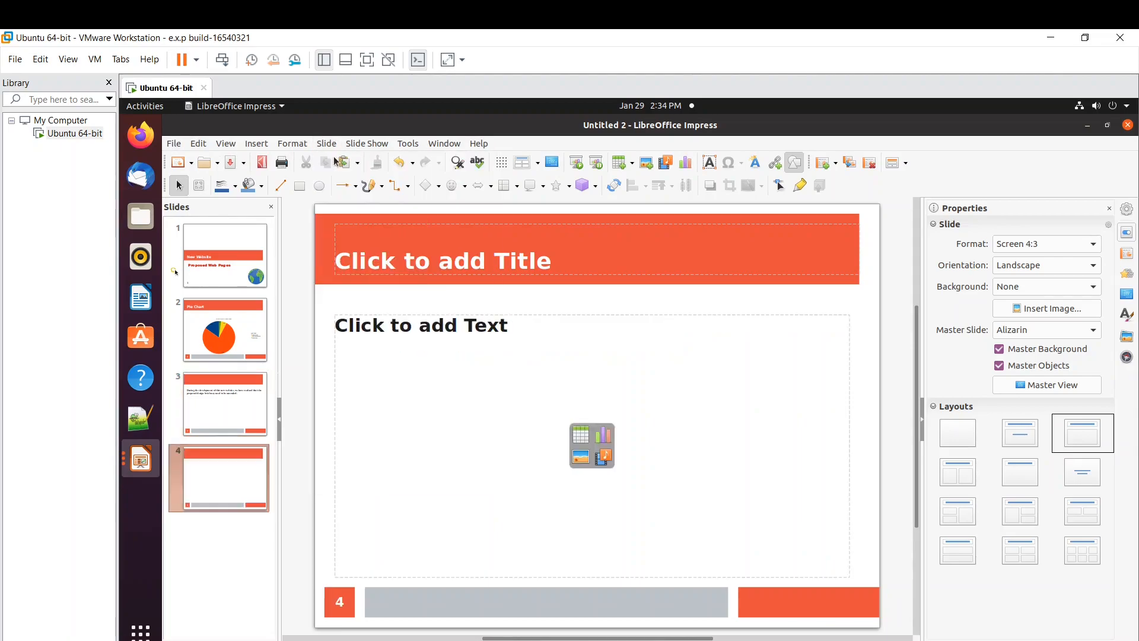
# - Insert the video leafs_and_drops_03.mov from the Downloads folder into slide 4's content placeholder
pyautogui.click(458, 394)
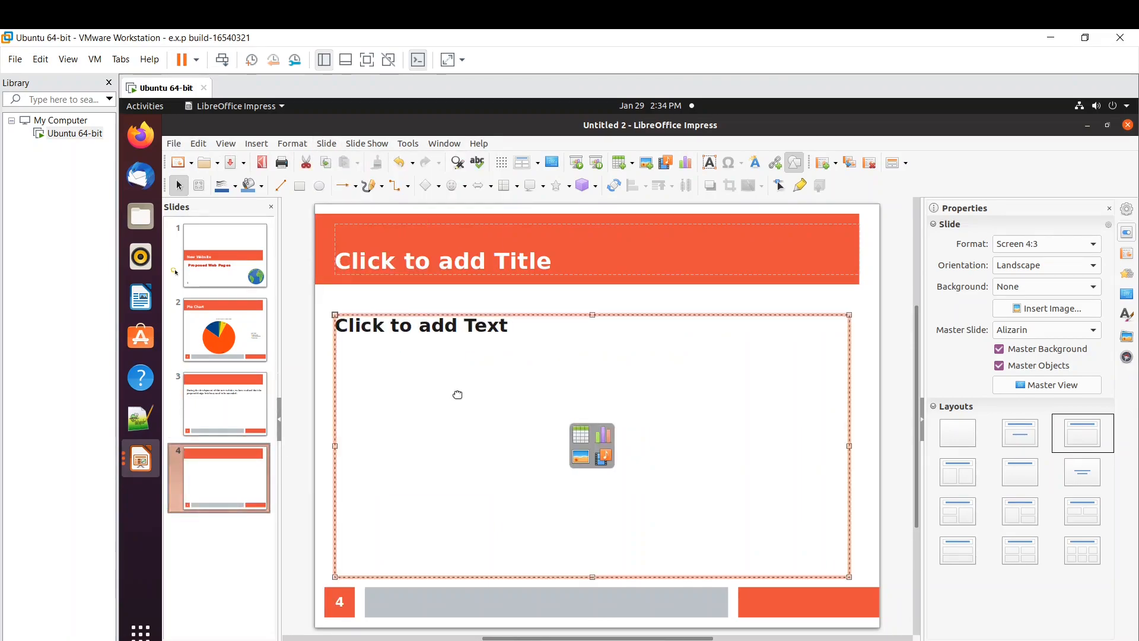
pyautogui.click(604, 457)
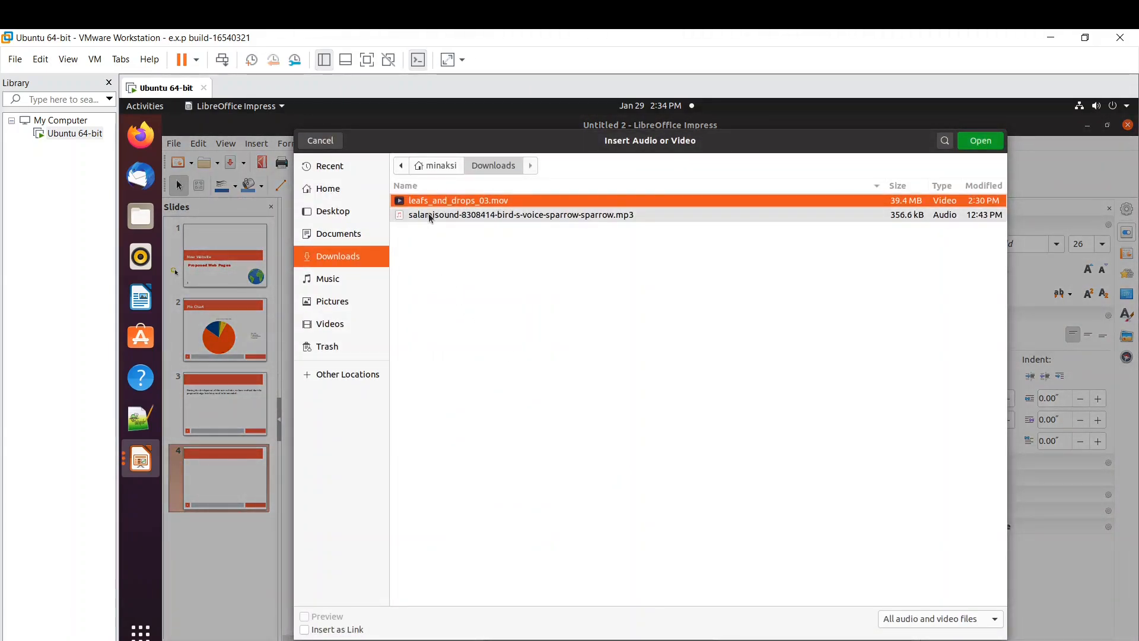
pyautogui.doubleClick(430, 195)
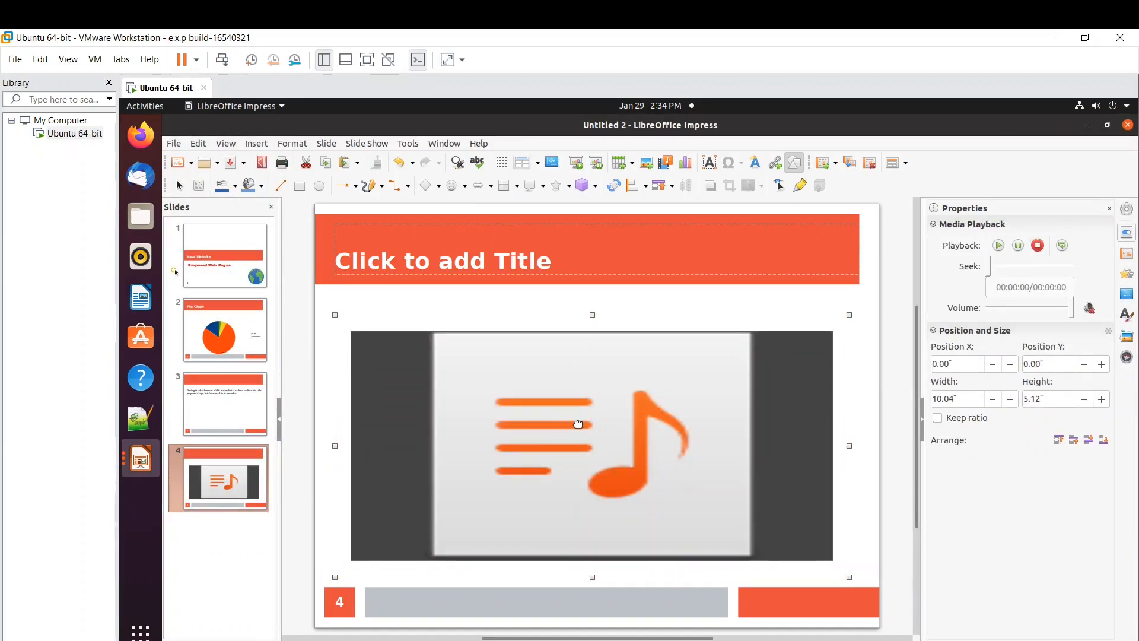
pyautogui.press('F2')
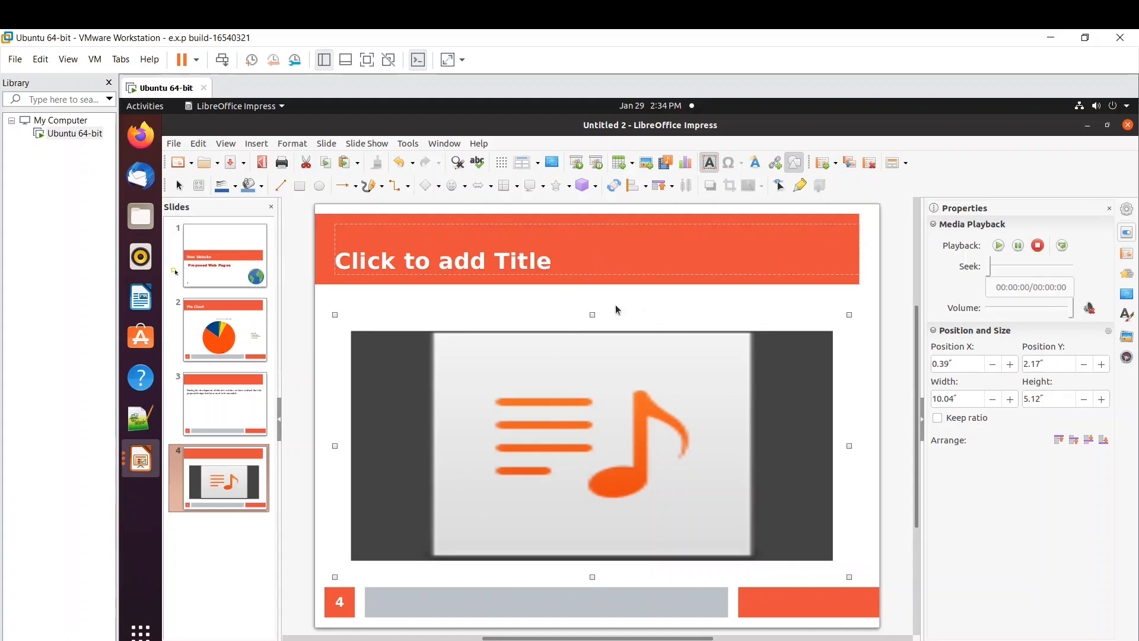
pyautogui.click(554, 312)
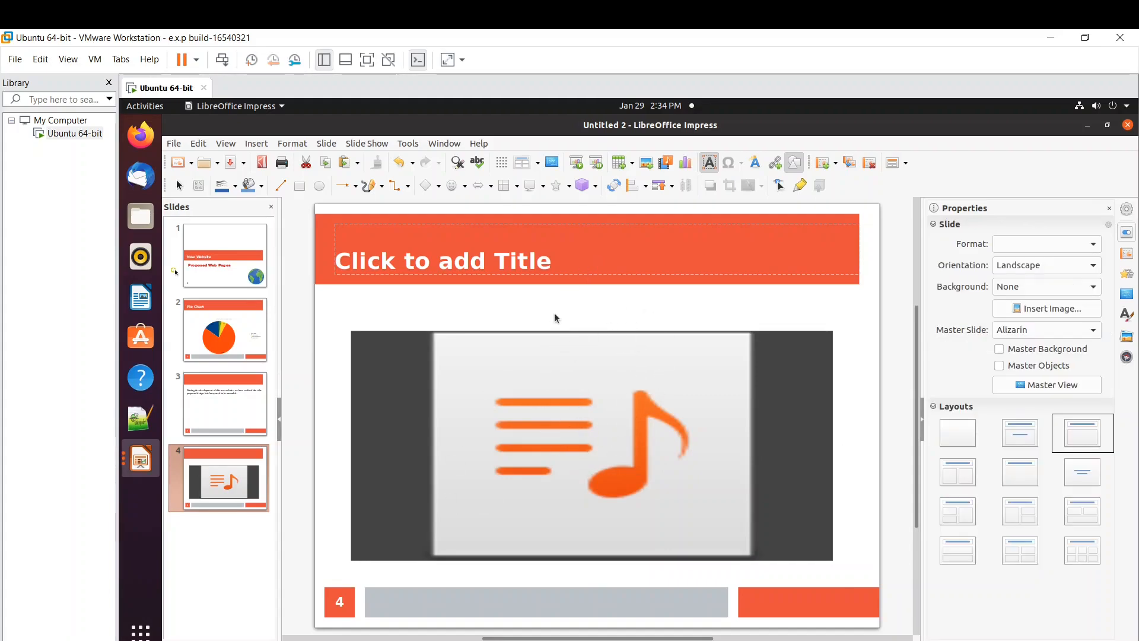
pyautogui.click(585, 449)
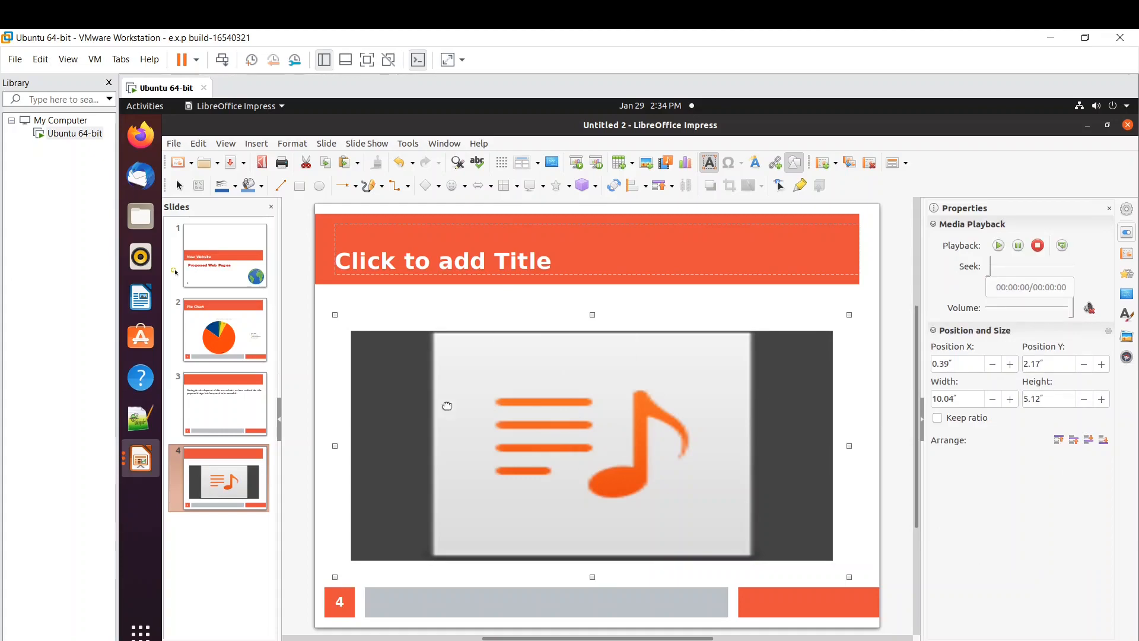
# - In the exercise PDF, highlight items 5 to 7 on the picture background, the transition effect and playing the slide show
pyautogui.hotkey('alt', 'Tab')
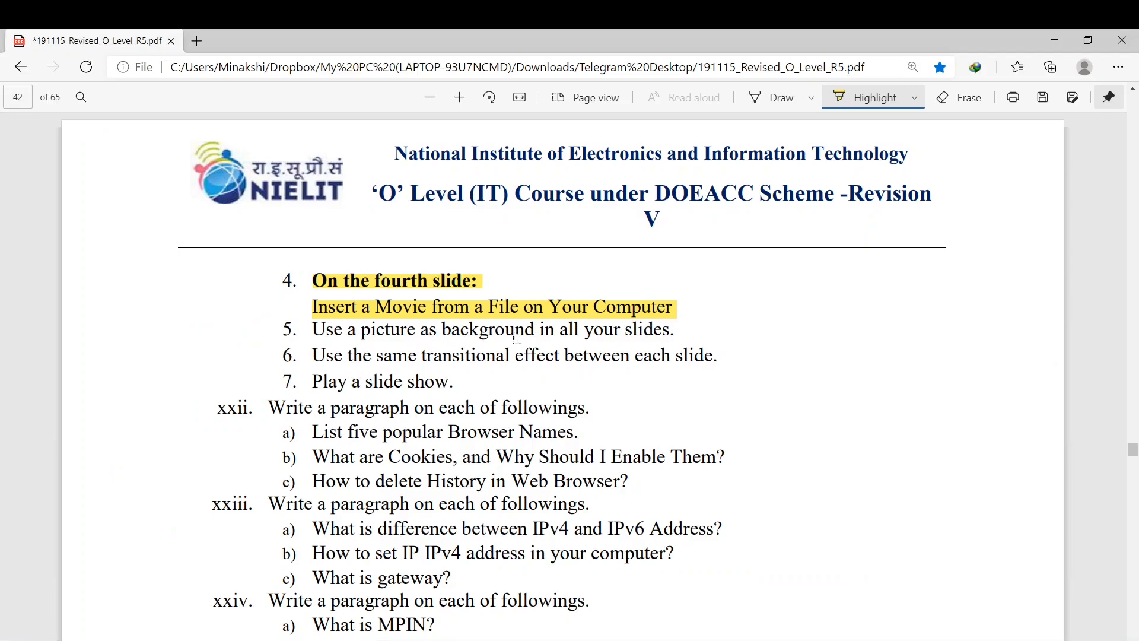
pyautogui.moveTo(309, 330); pyautogui.dragTo(731, 349)
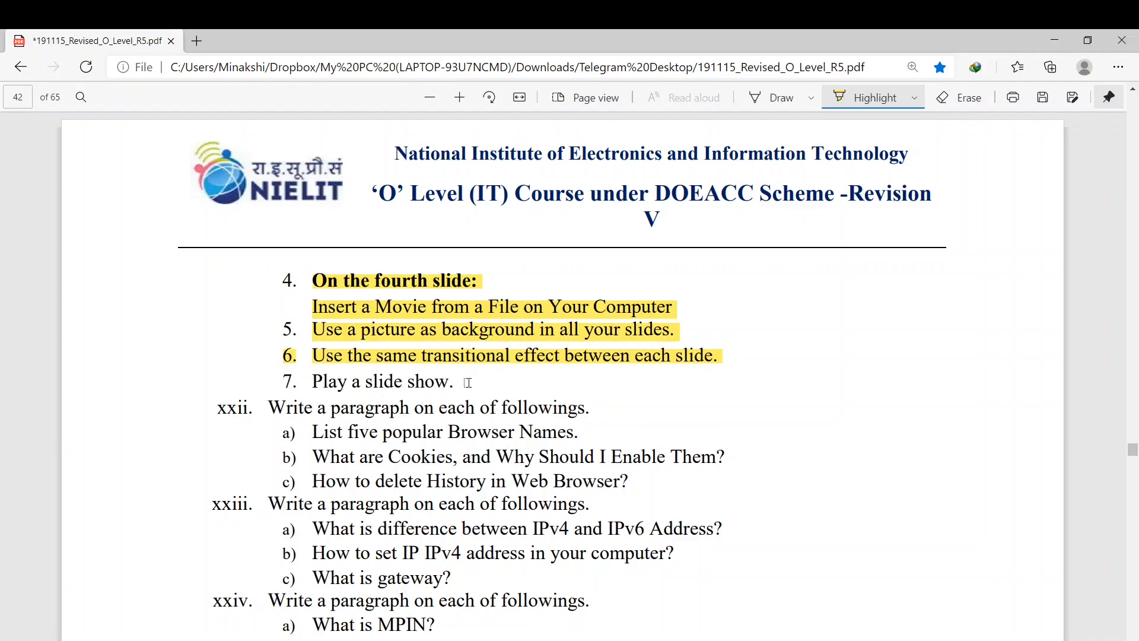
pyautogui.moveTo(468, 382); pyautogui.dragTo(311, 381)
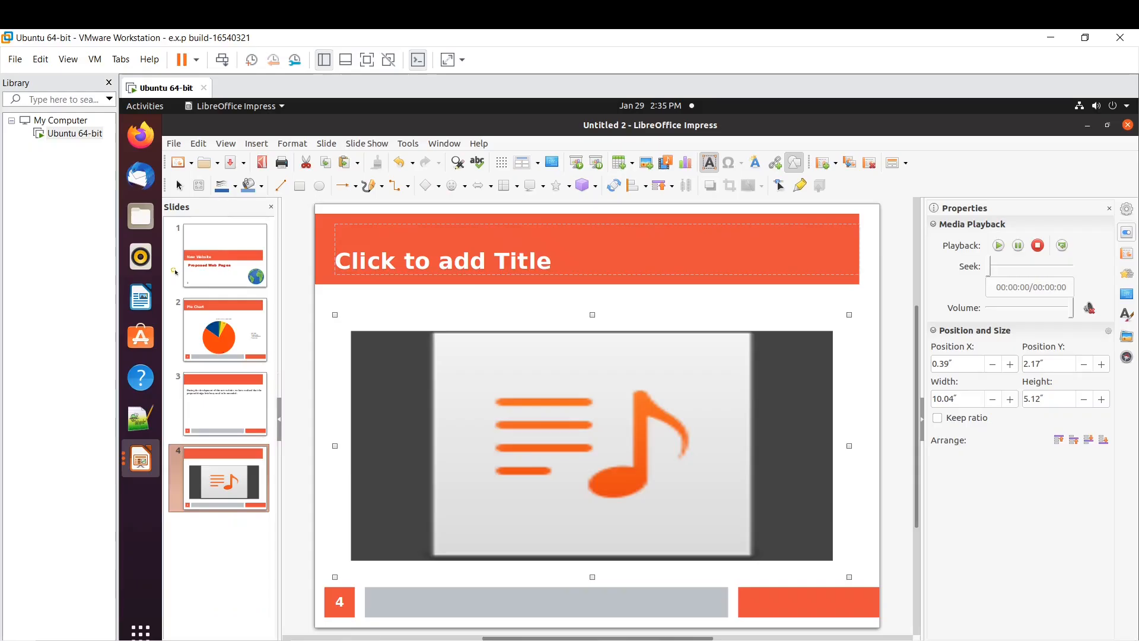
# - Back in Impress, delete the inserted video from slide 4
pyautogui.press('Delete')
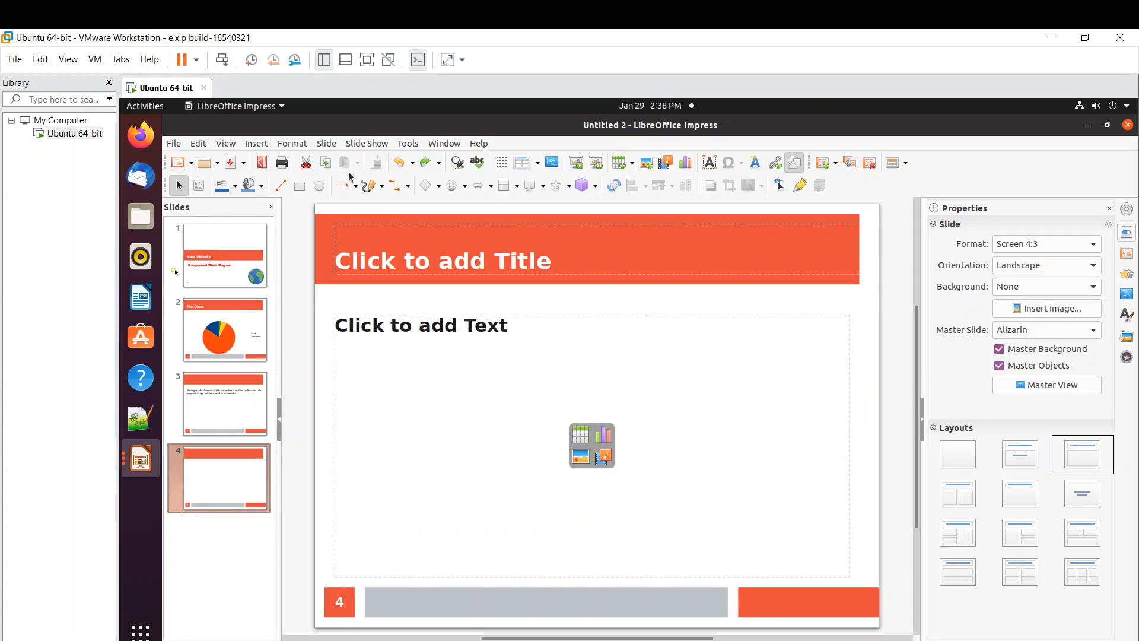
pyautogui.click(327, 144)
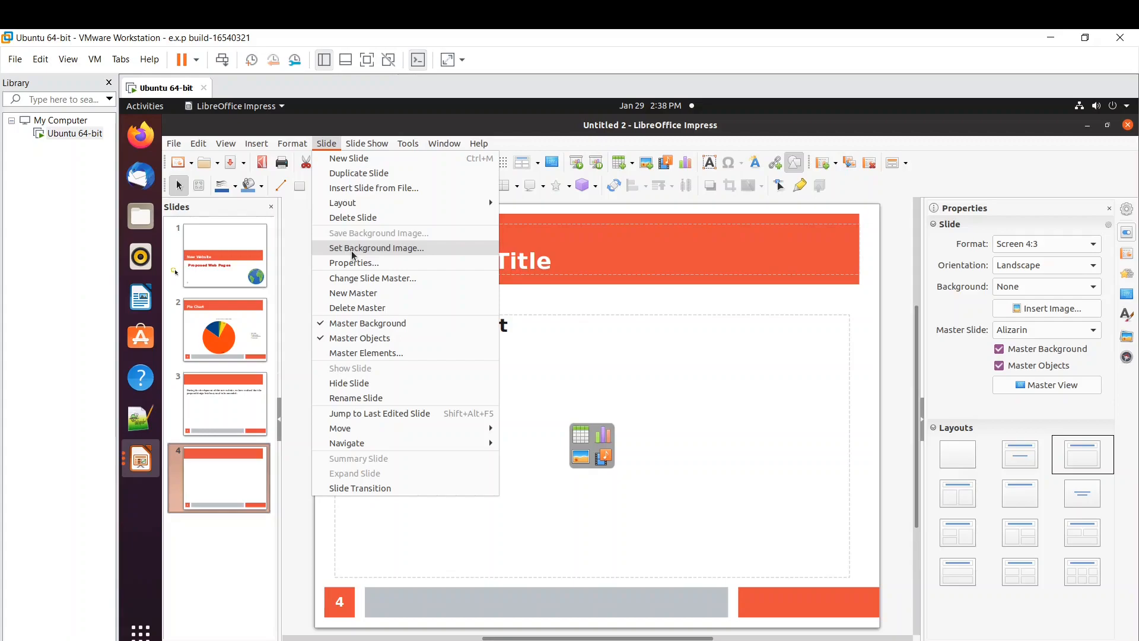
pyautogui.click(567, 389)
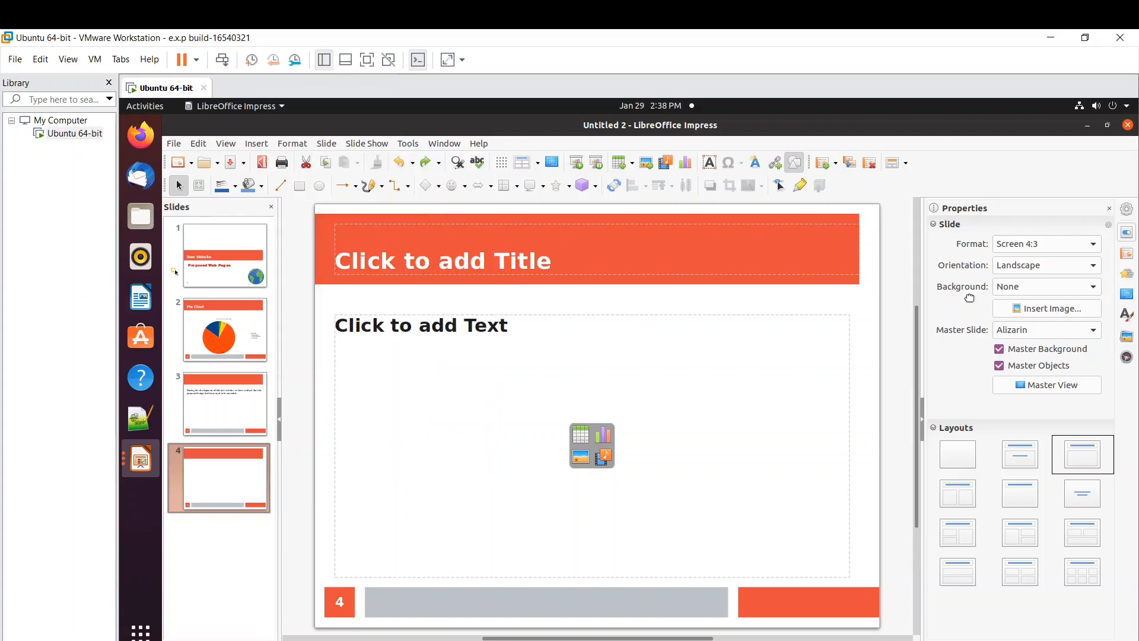
# - Set index.jpeg from the Home folder as the master slide's background image and check it on slides 1 to 4
pyautogui.click(1050, 387)
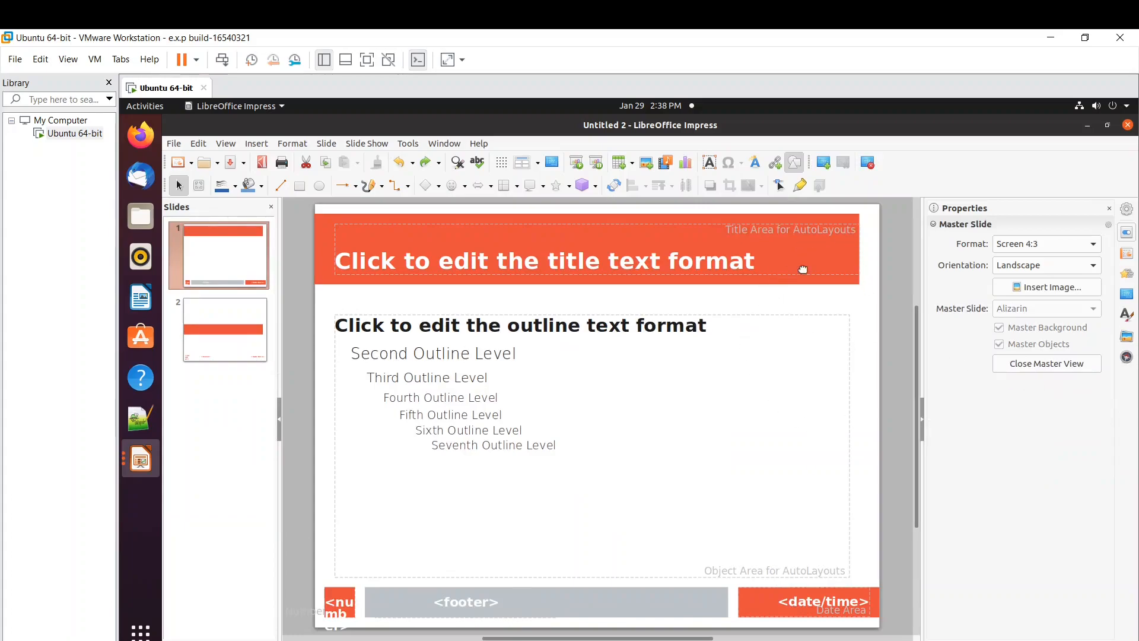
pyautogui.click(1041, 287)
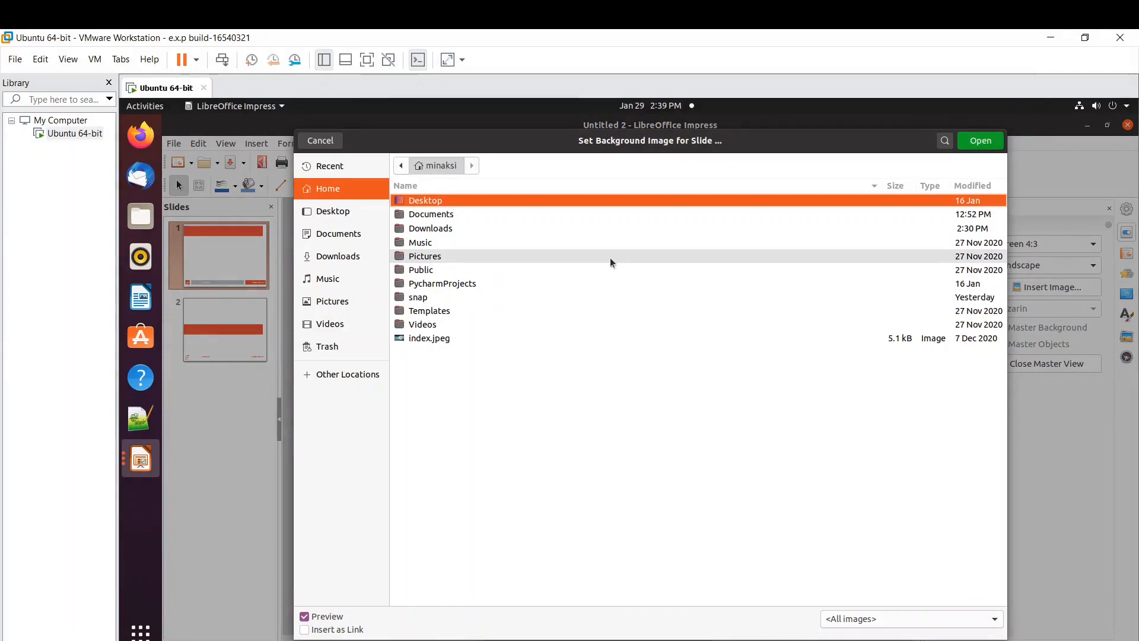
pyautogui.click(432, 339)
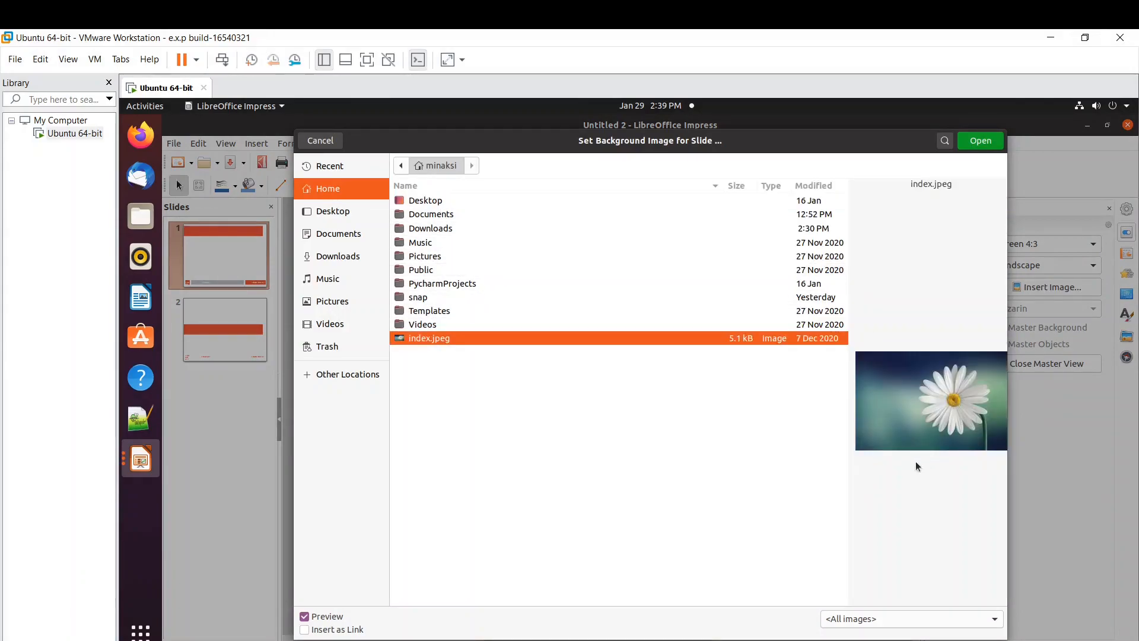
pyautogui.click(979, 141)
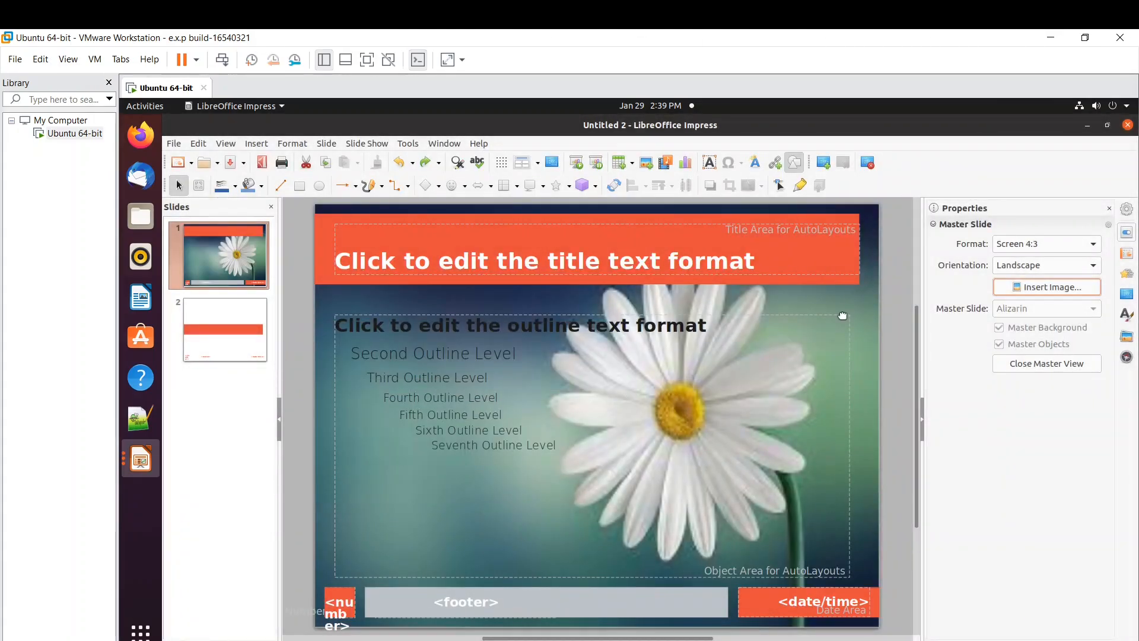
pyautogui.click(1022, 364)
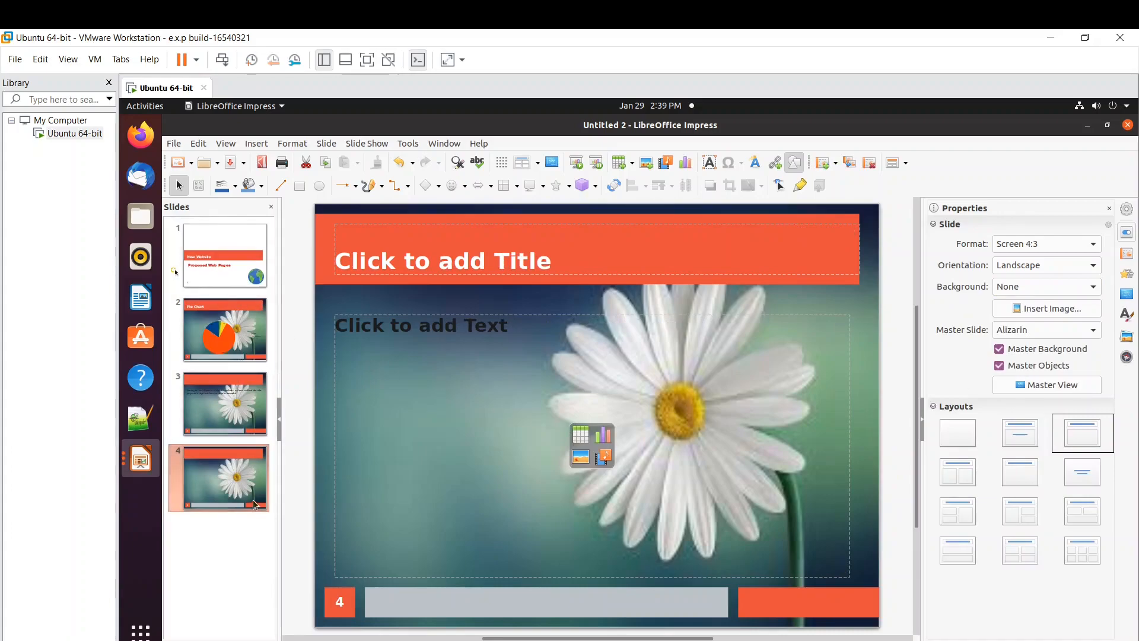
pyautogui.click(234, 286)
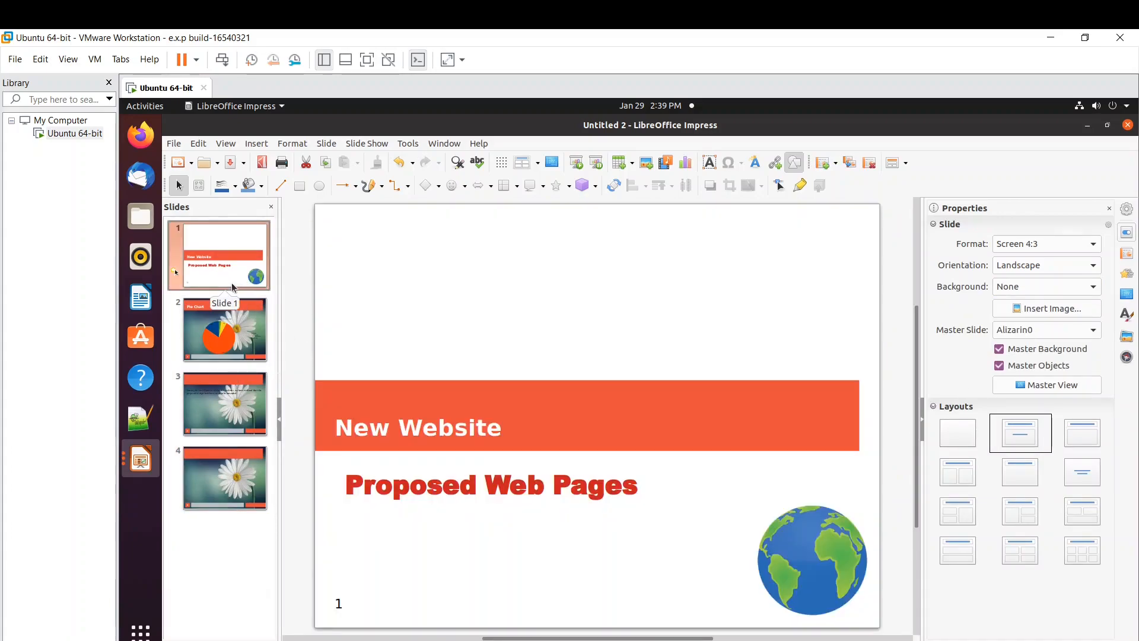
pyautogui.click(235, 332)
pyautogui.click(235, 403)
pyautogui.click(238, 466)
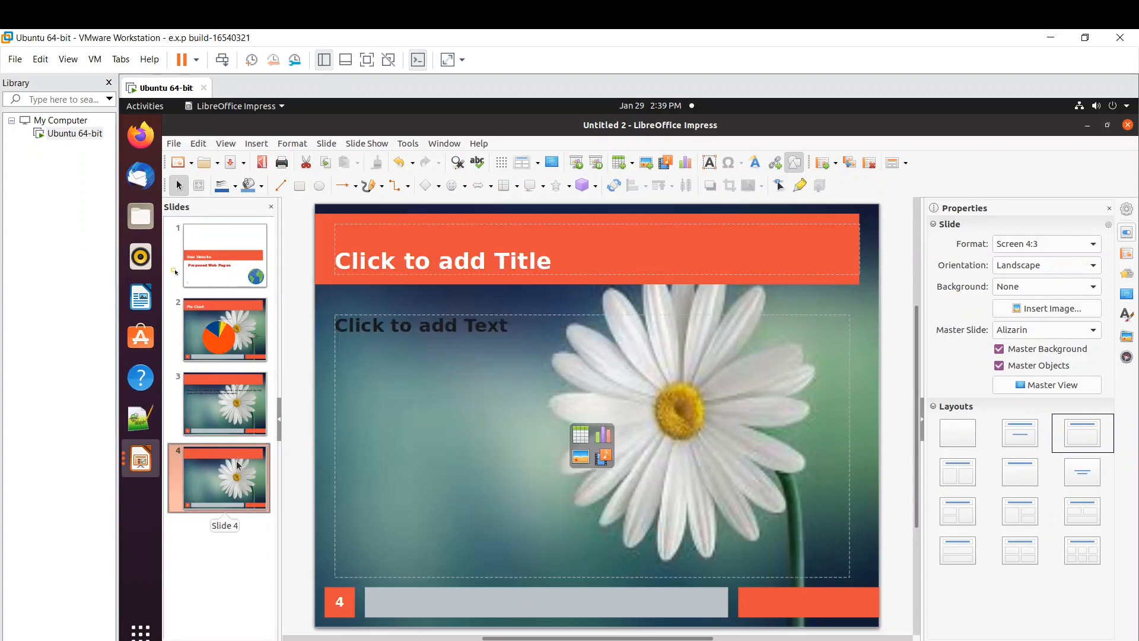
# - Set index.jpeg from the Home folder as slide 1's background image and check the backgrounds of slides 2 to 4
pyautogui.click(236, 229)
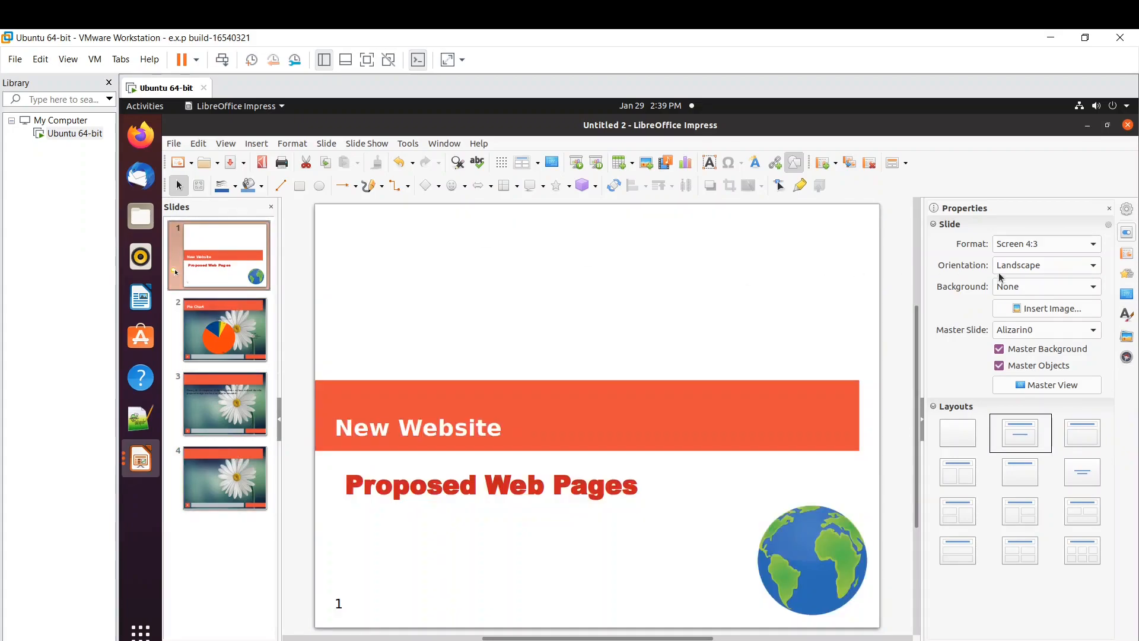
pyautogui.click(1033, 308)
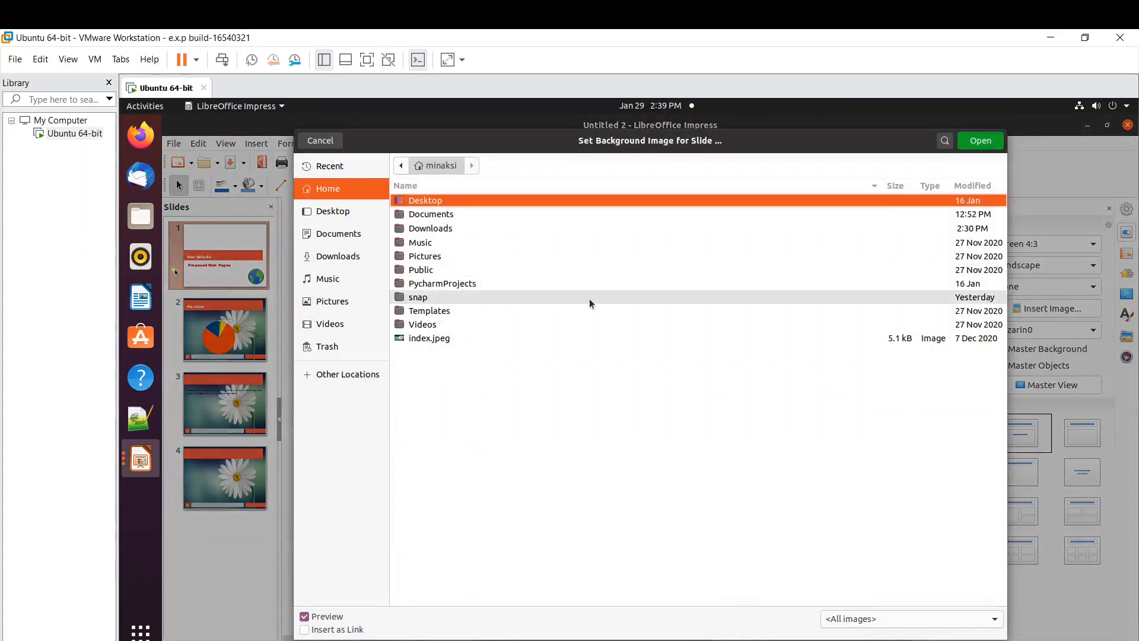
pyautogui.click(466, 343)
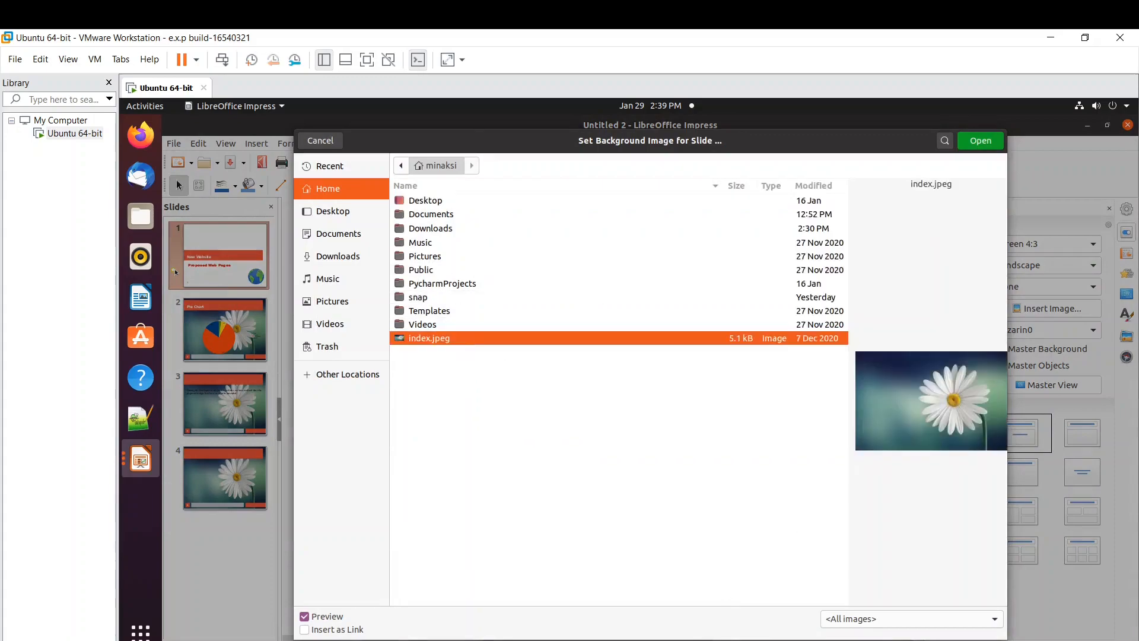
pyautogui.click(980, 141)
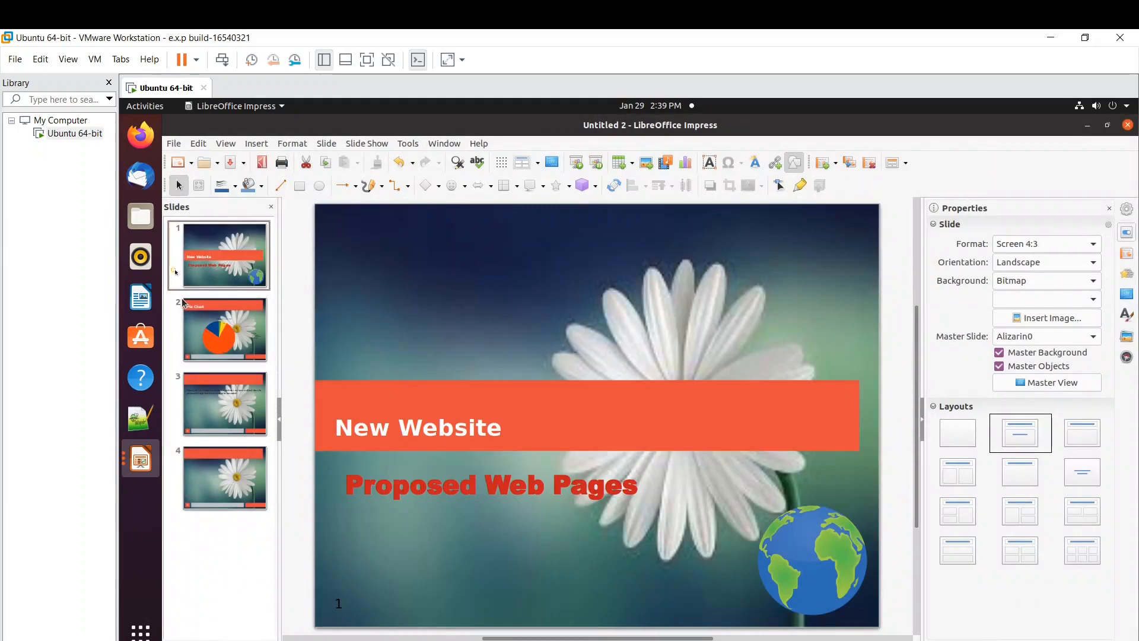
pyautogui.click(199, 334)
pyautogui.click(224, 407)
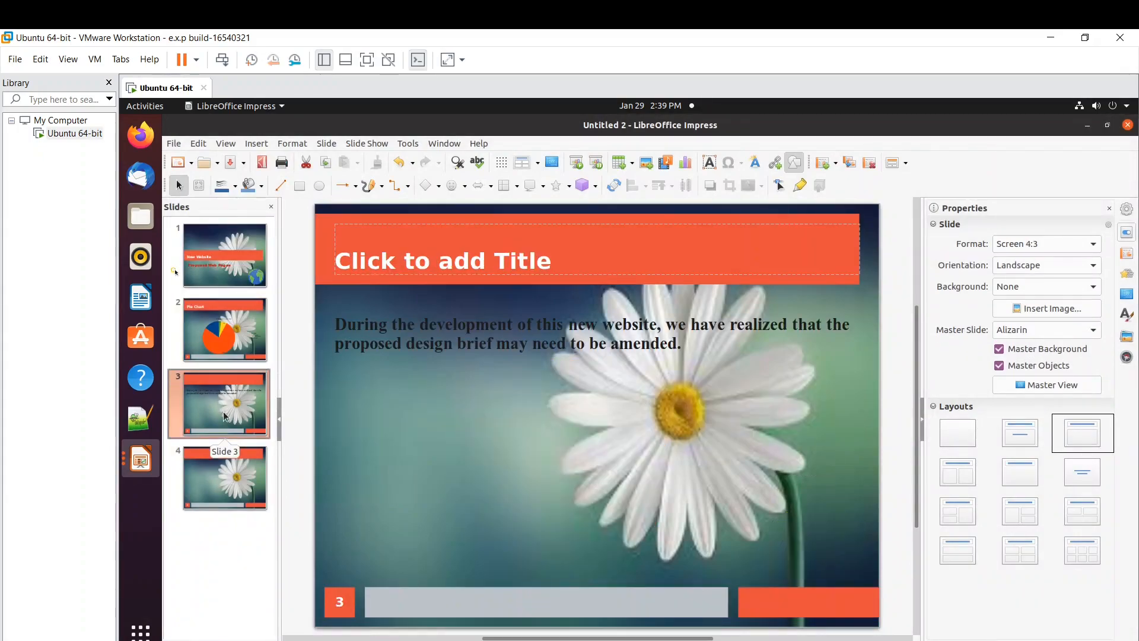
pyautogui.click(241, 487)
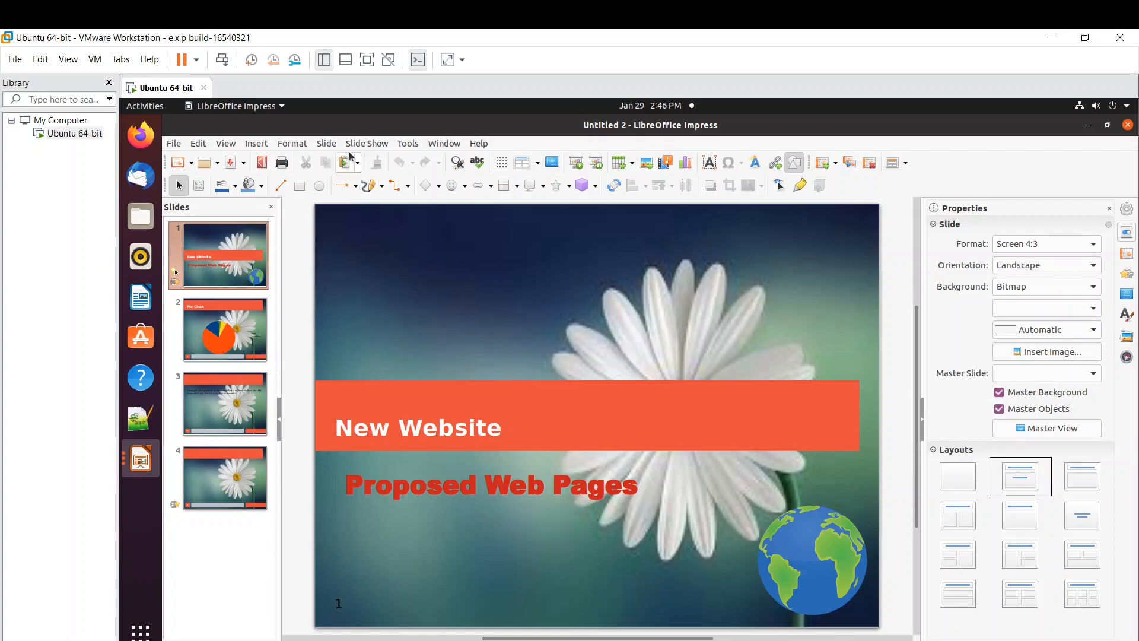
# - Preview the Bars slide transition, choose Box instead and apply it to all slides
pyautogui.click(327, 144)
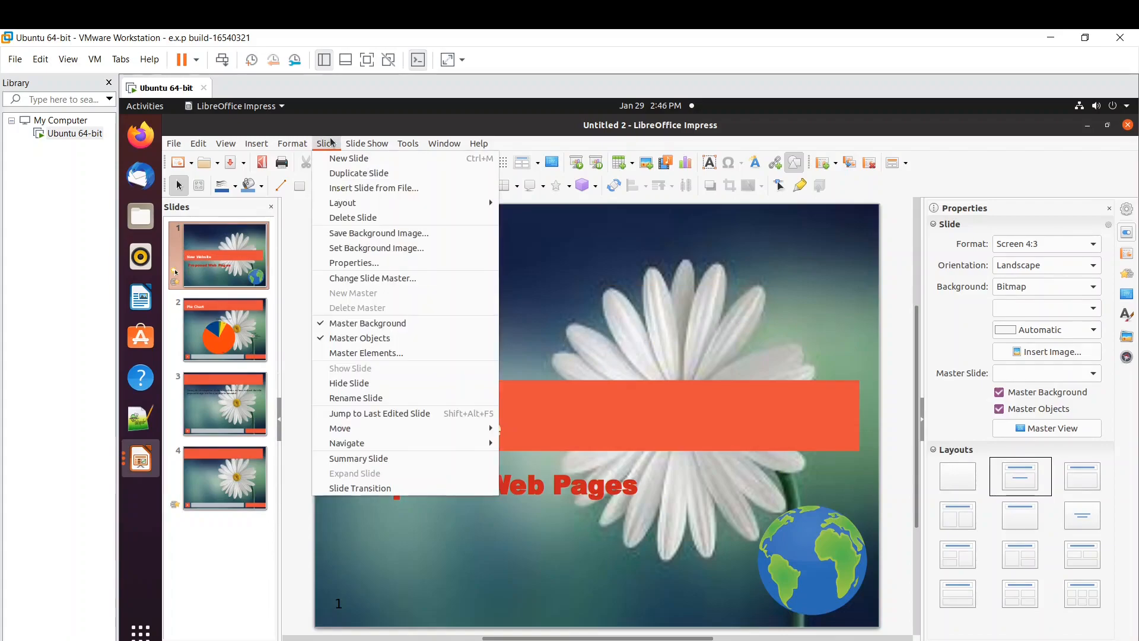
pyautogui.click(351, 487)
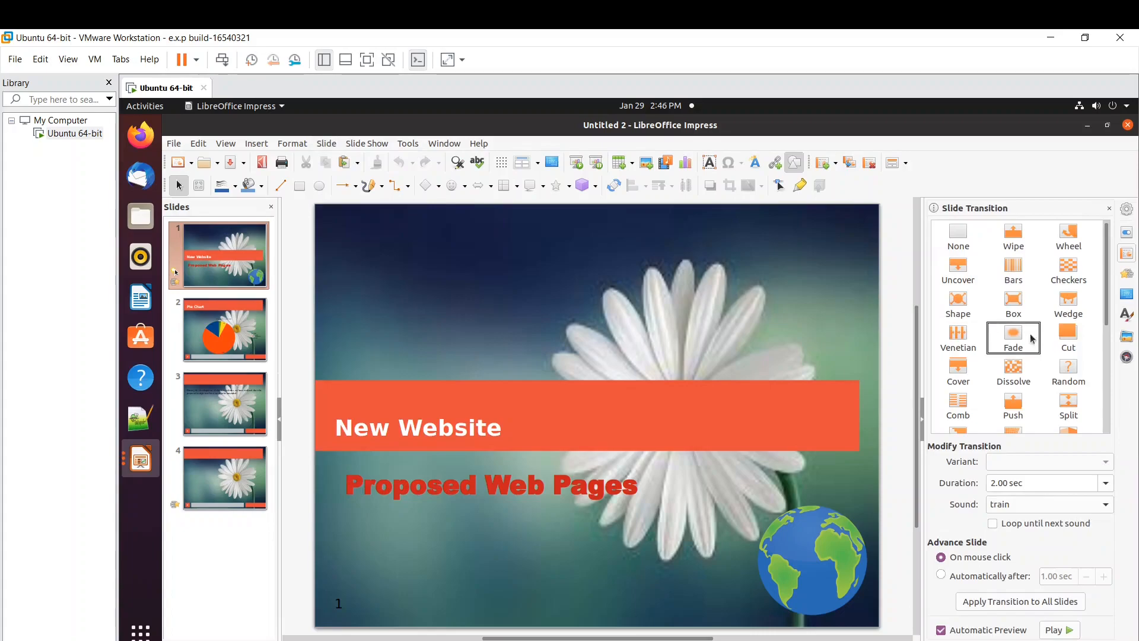
pyautogui.click(1022, 273)
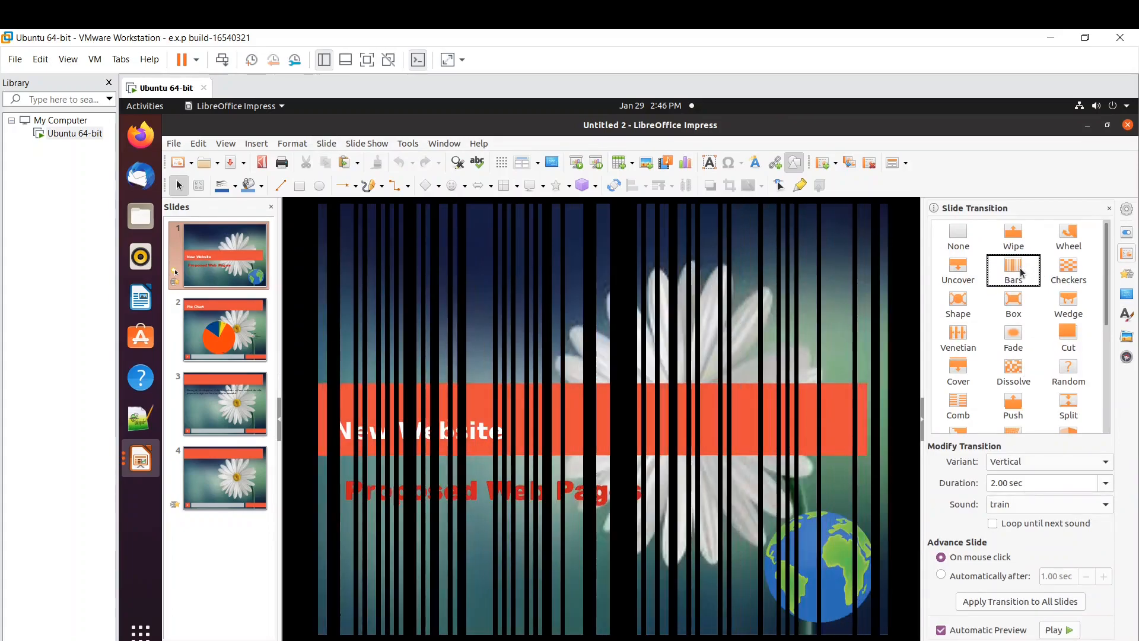
pyautogui.click(1014, 298)
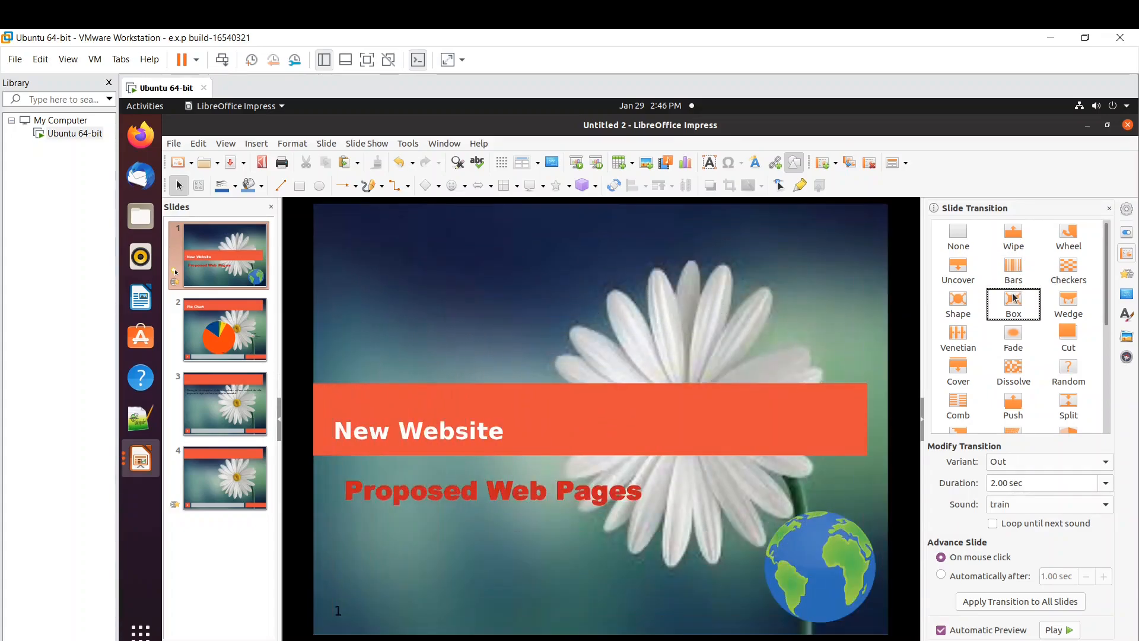
pyautogui.click(1004, 603)
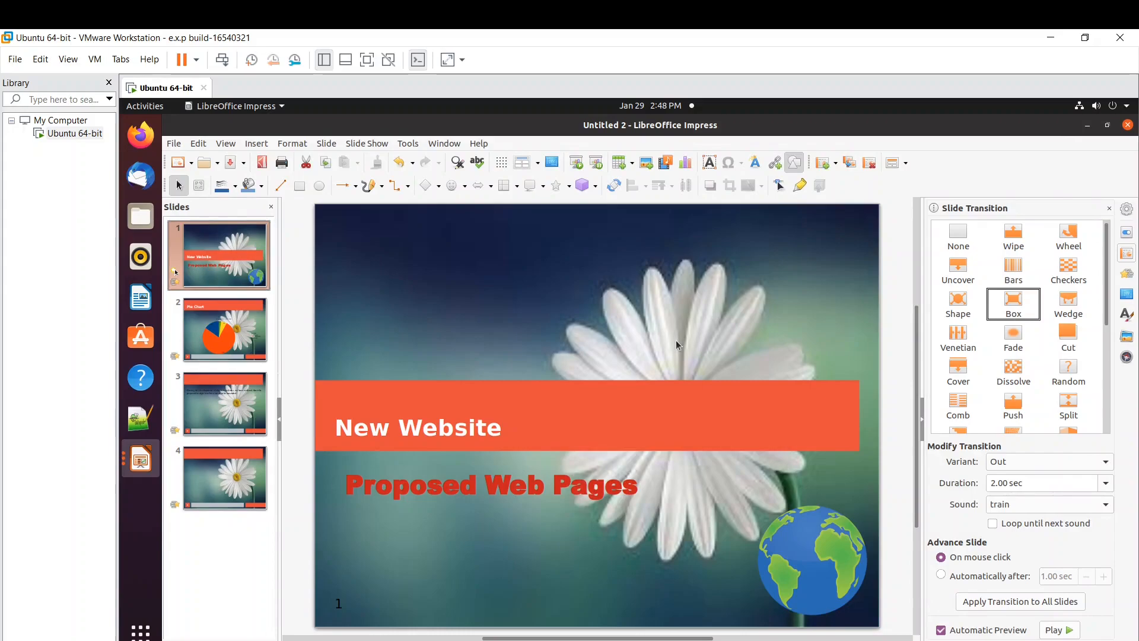
# - Play the slide show from the first slide through all four slides and exit the presentation
pyautogui.click(377, 143)
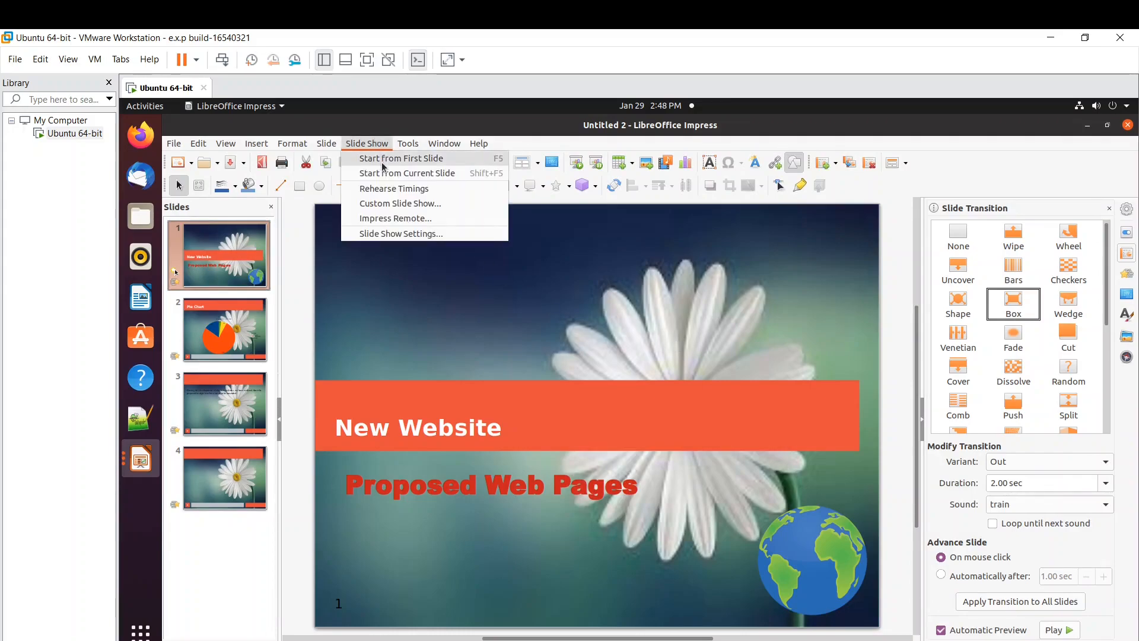
pyautogui.click(383, 166)
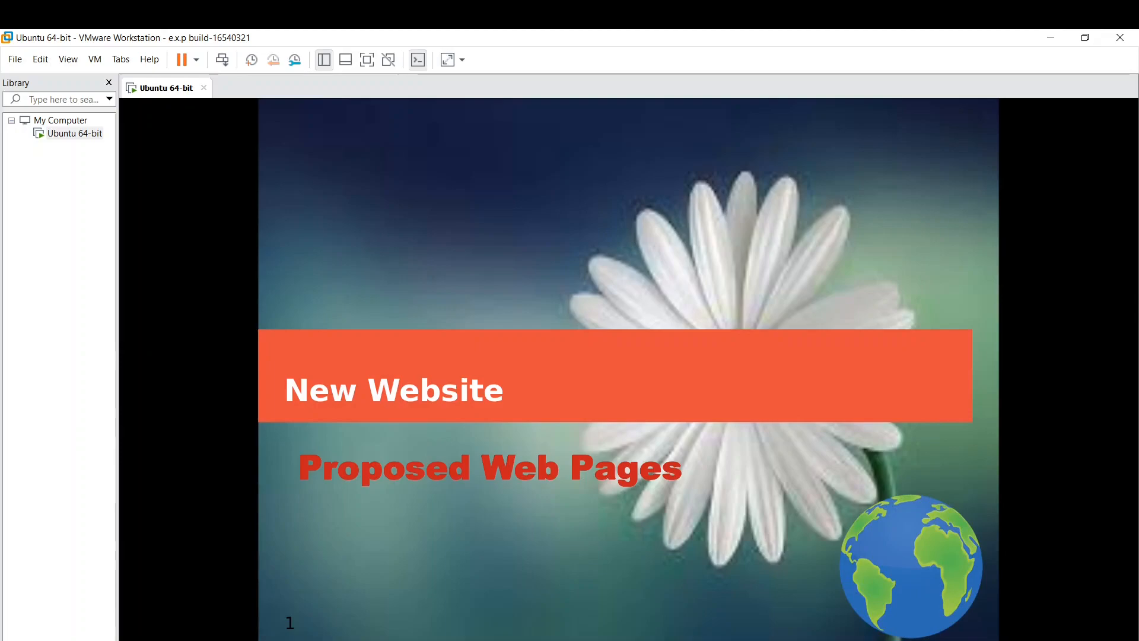
pyautogui.press('Right')
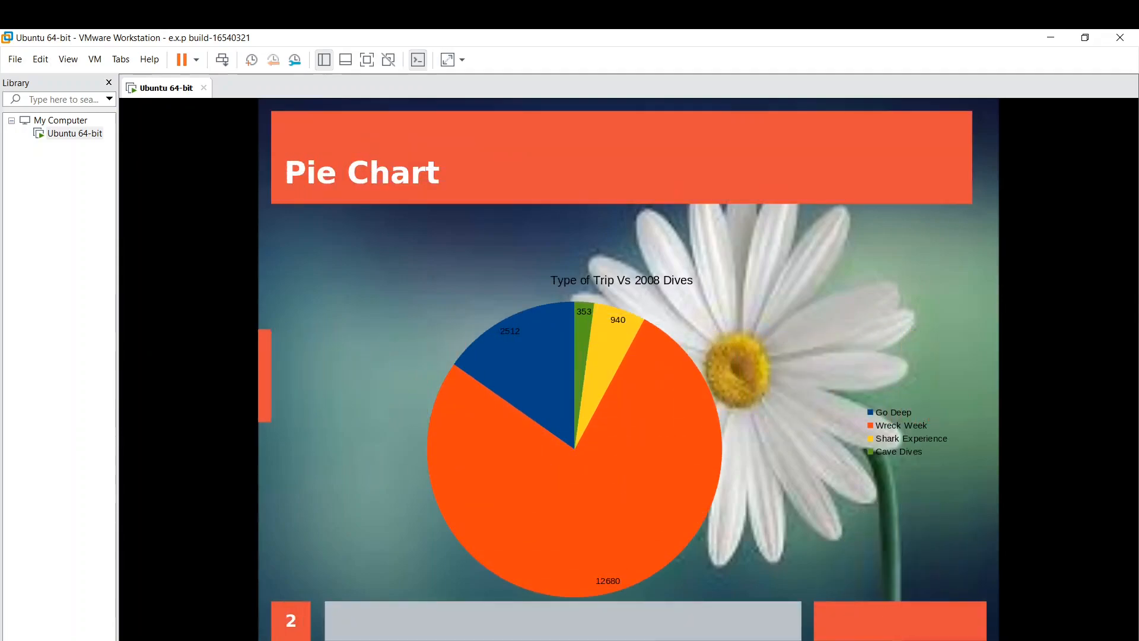
pyautogui.press('Right')
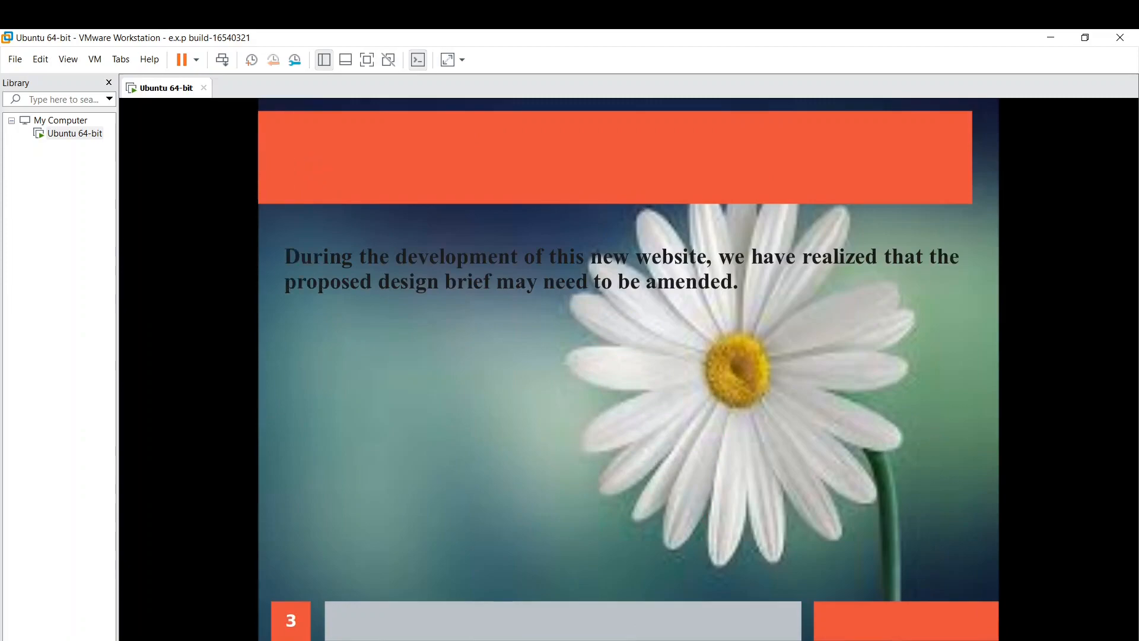
pyautogui.press('Right')
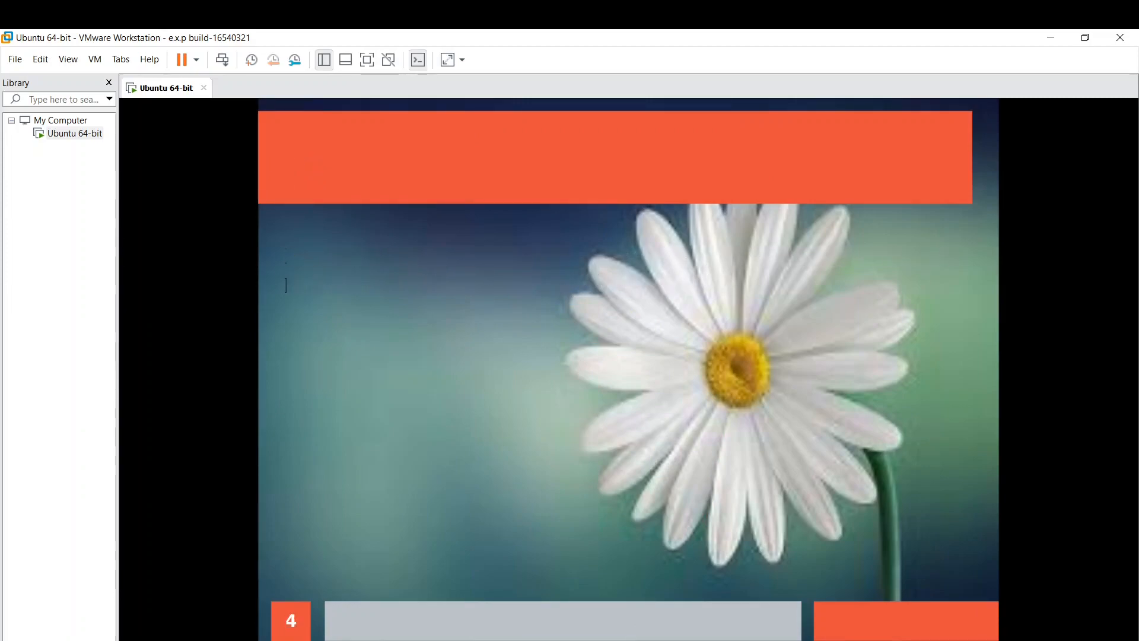
pyautogui.press('Right')
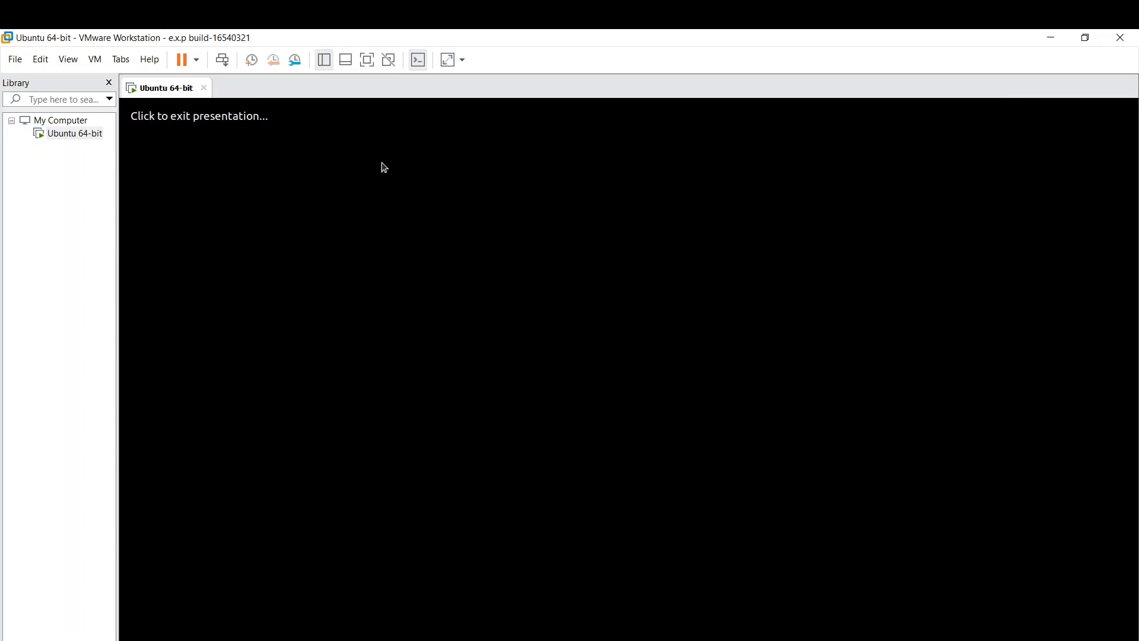
pyautogui.click(382, 162)
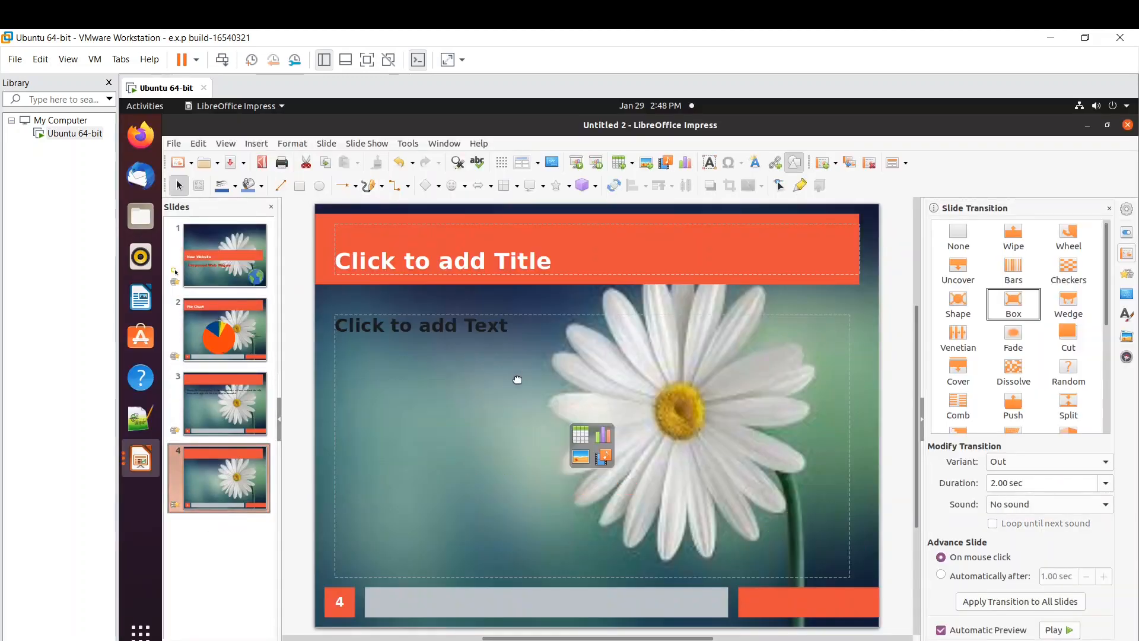
# - Insert the video leafs_and_drops_03.mov from the Downloads folder into slide 4's empty content placeholder
pyautogui.click(603, 460)
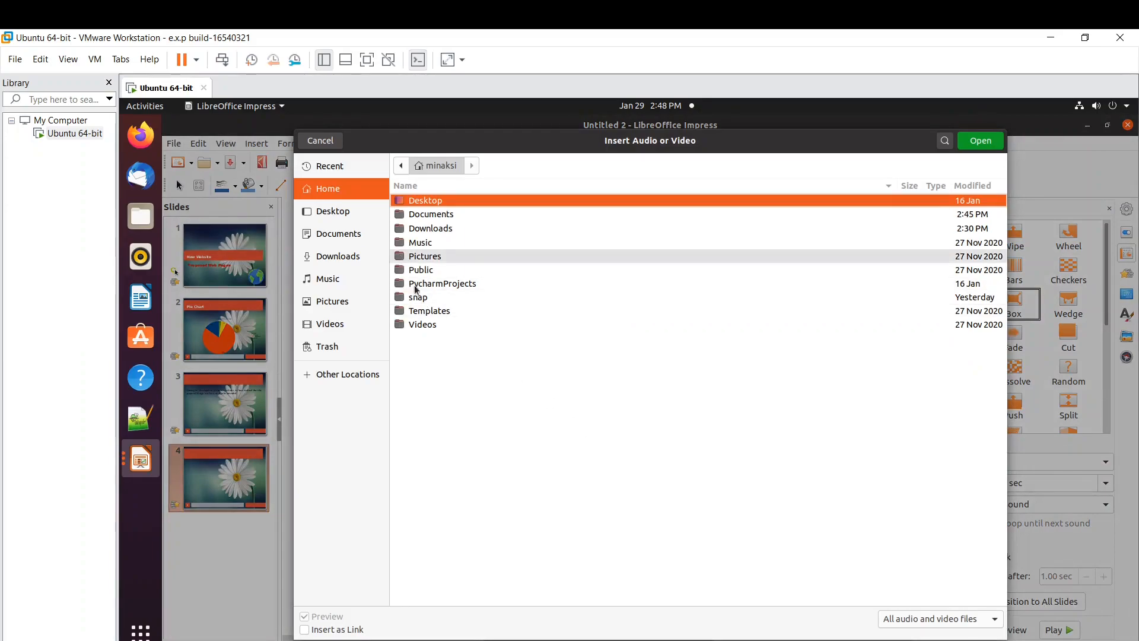
pyautogui.doubleClick(429, 326)
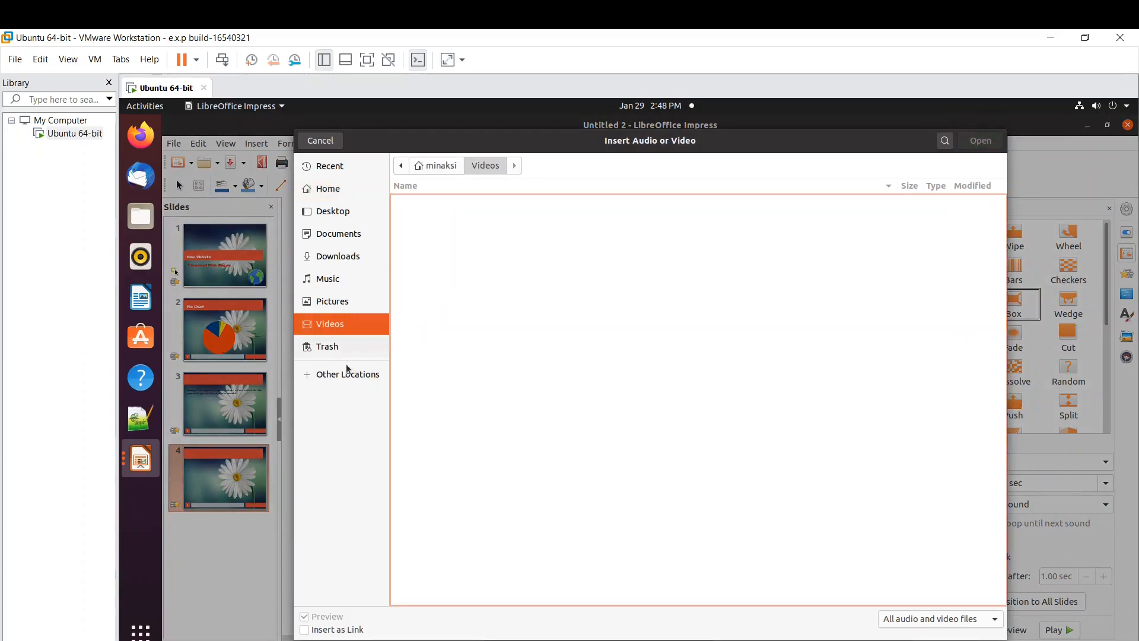
pyautogui.click(340, 211)
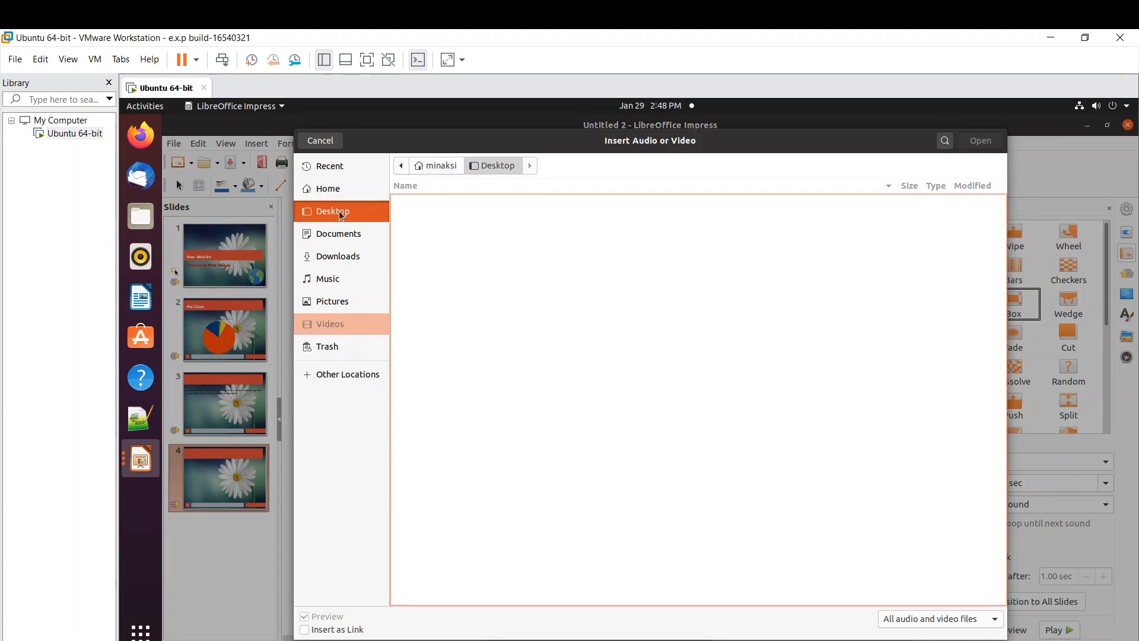
pyautogui.click(339, 233)
pyautogui.click(338, 255)
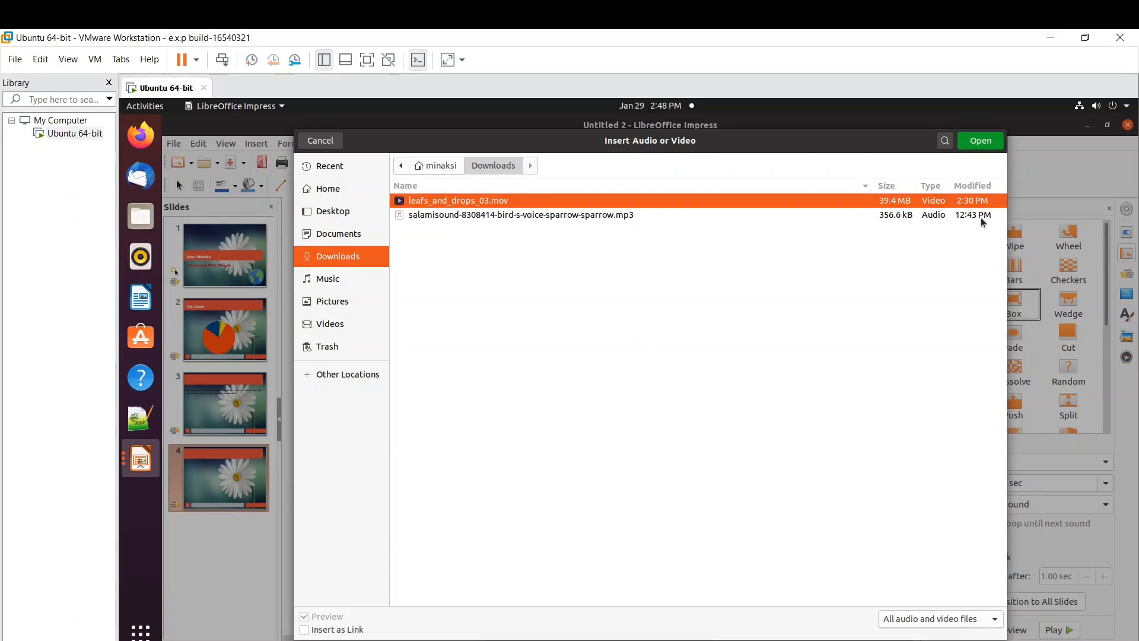
pyautogui.click(982, 141)
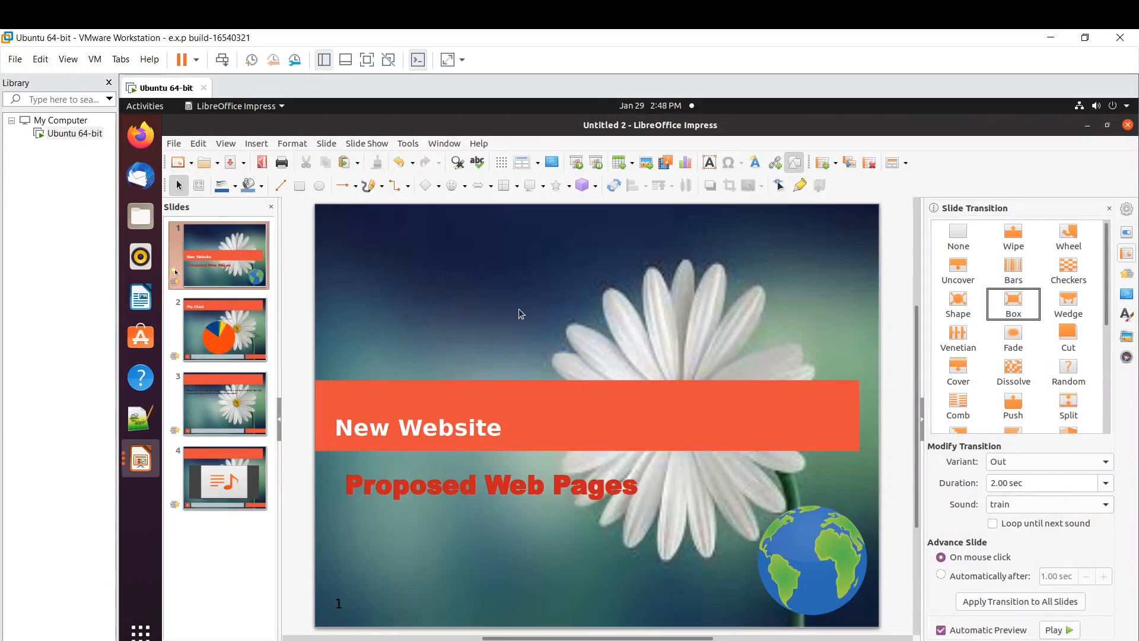
# - Replay the slide show from slide 1 to the video on slide 4 and exit it
pyautogui.click(370, 145)
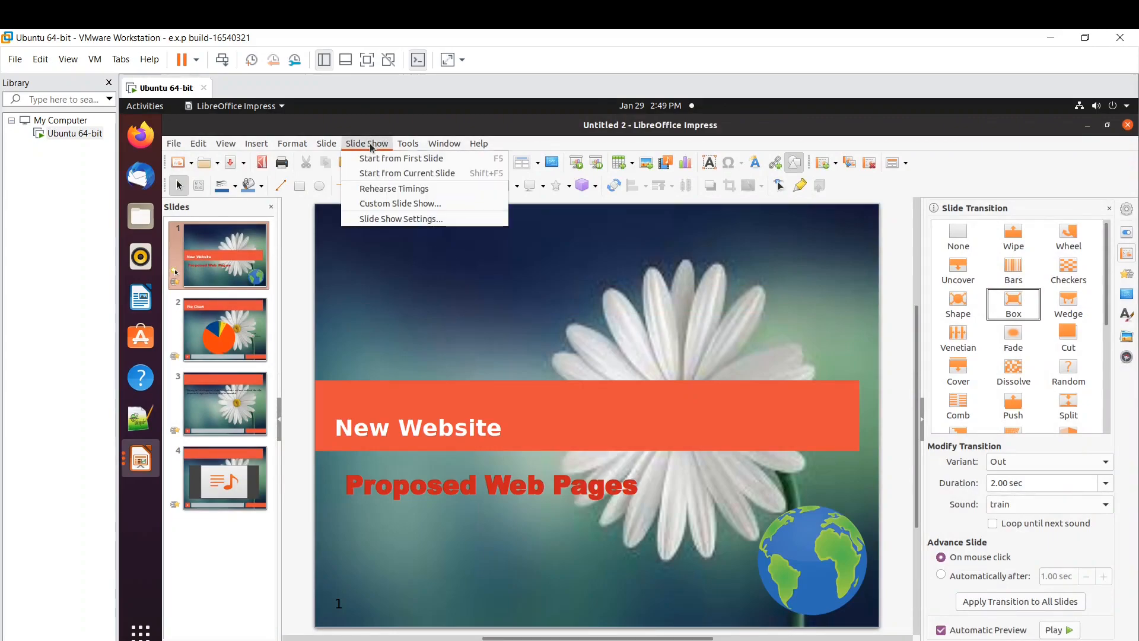
pyautogui.click(377, 159)
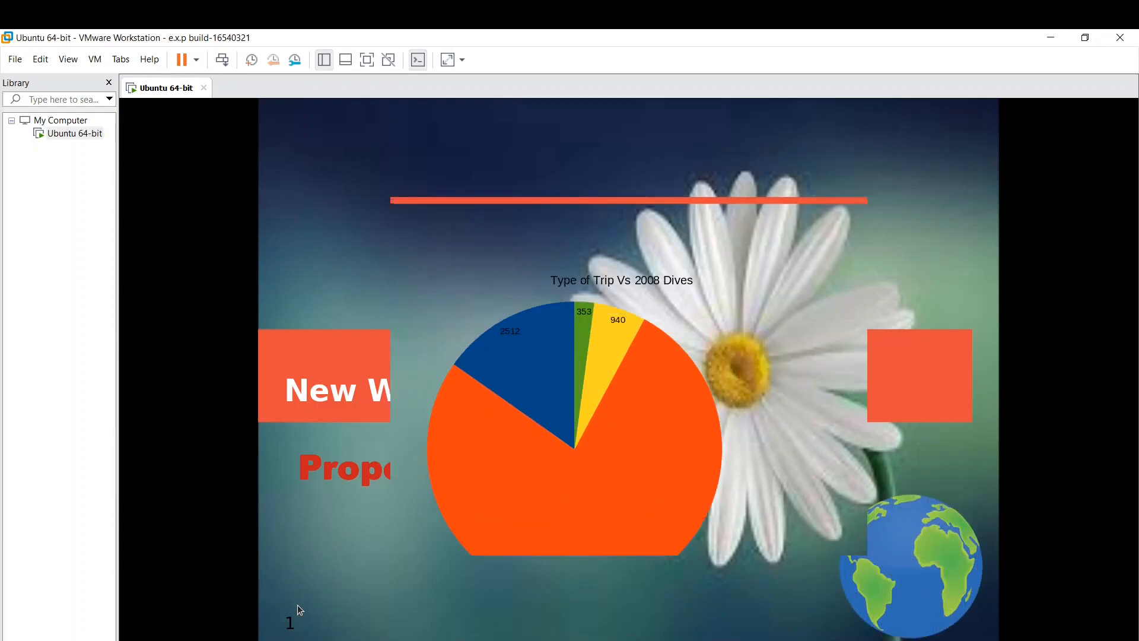
pyautogui.click(297, 604)
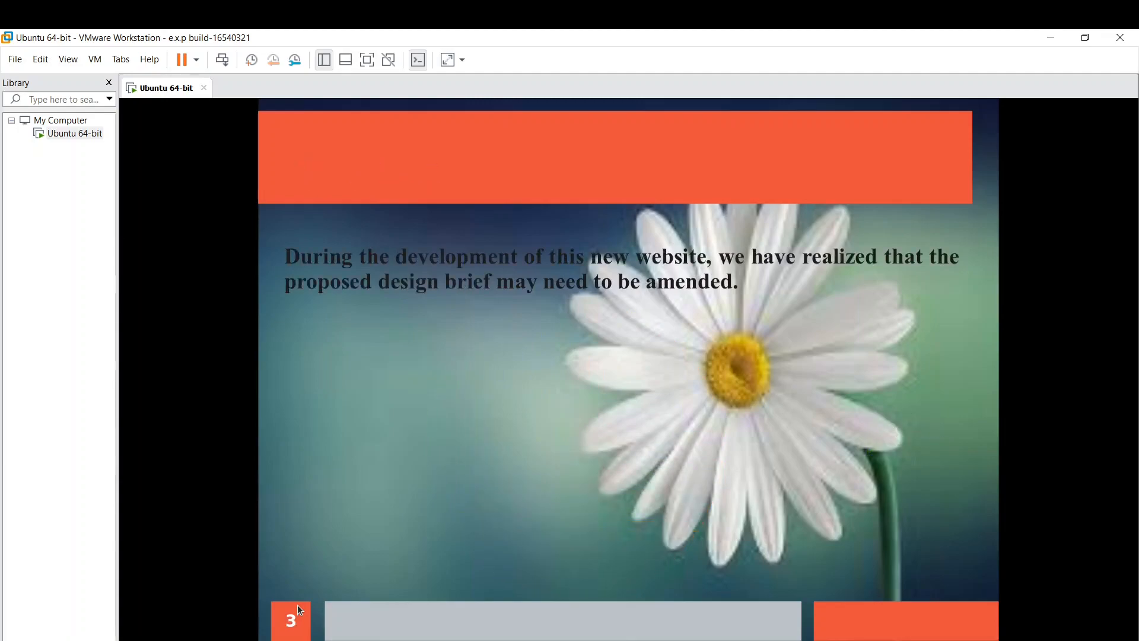
pyautogui.click(297, 604)
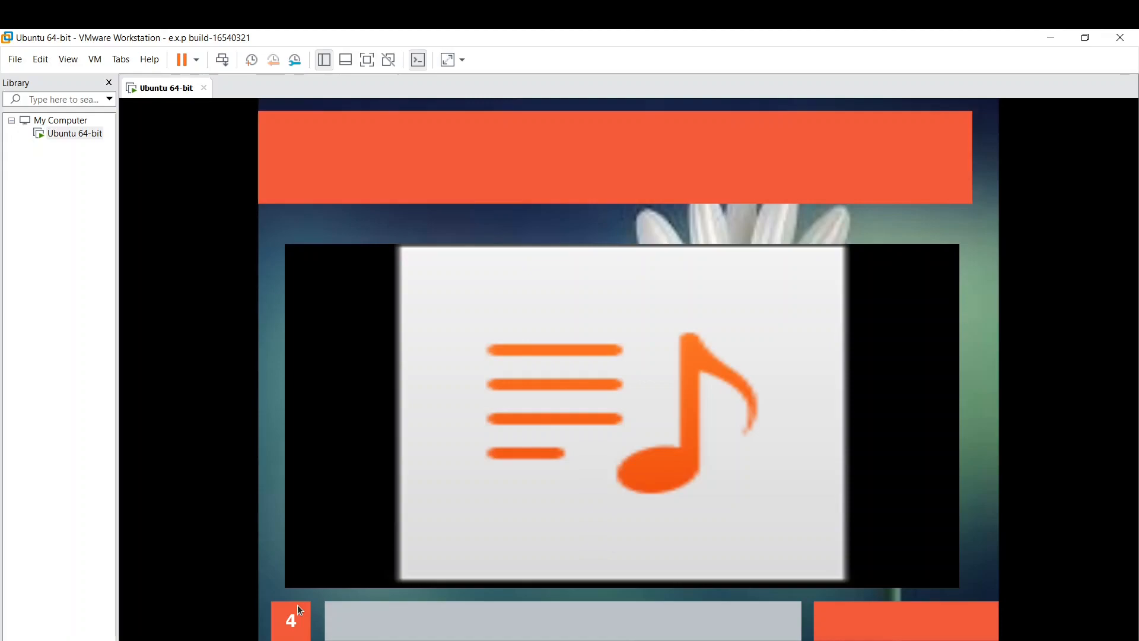
pyautogui.click(297, 605)
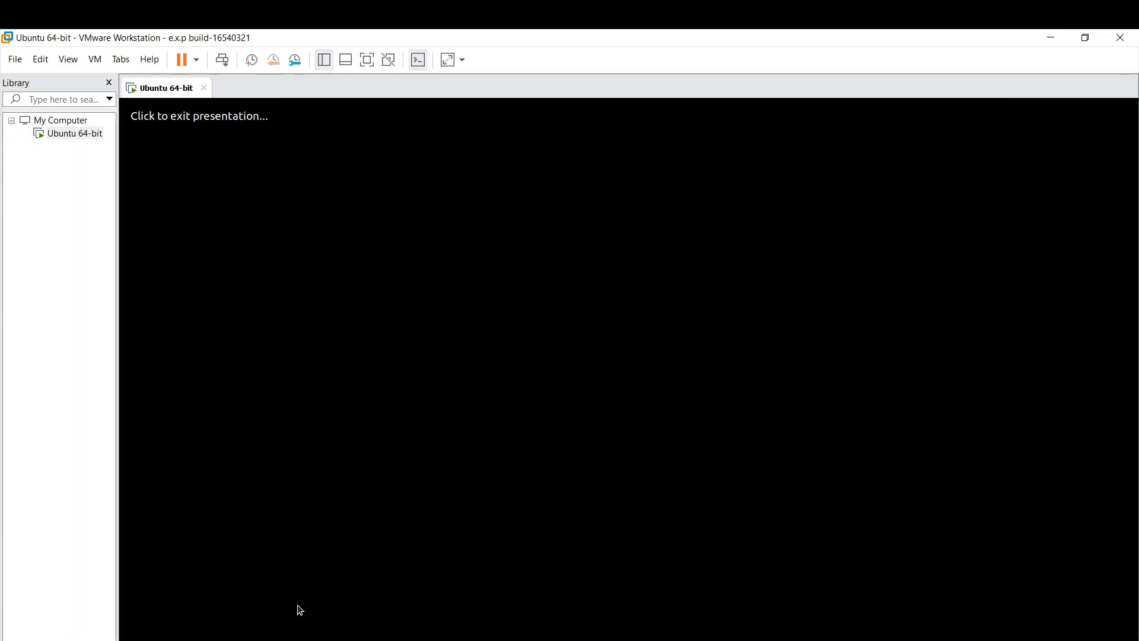
pyautogui.click(299, 606)
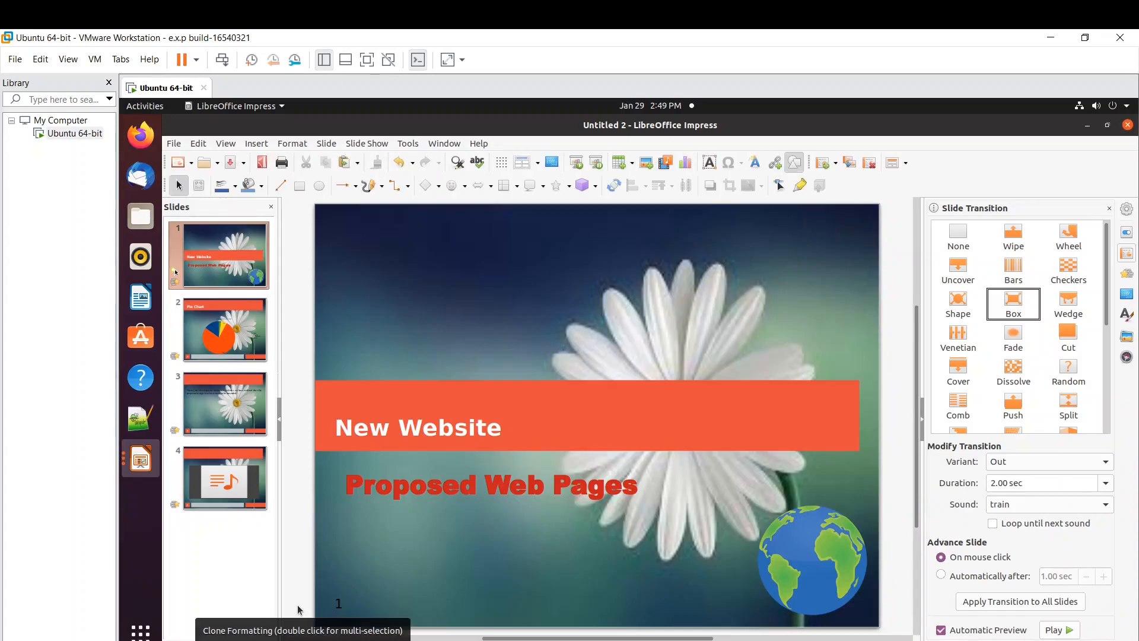
# - Switch to the exercise PDF in the browser and look over the exercises that follow the slide show item
pyautogui.click(332, 640)
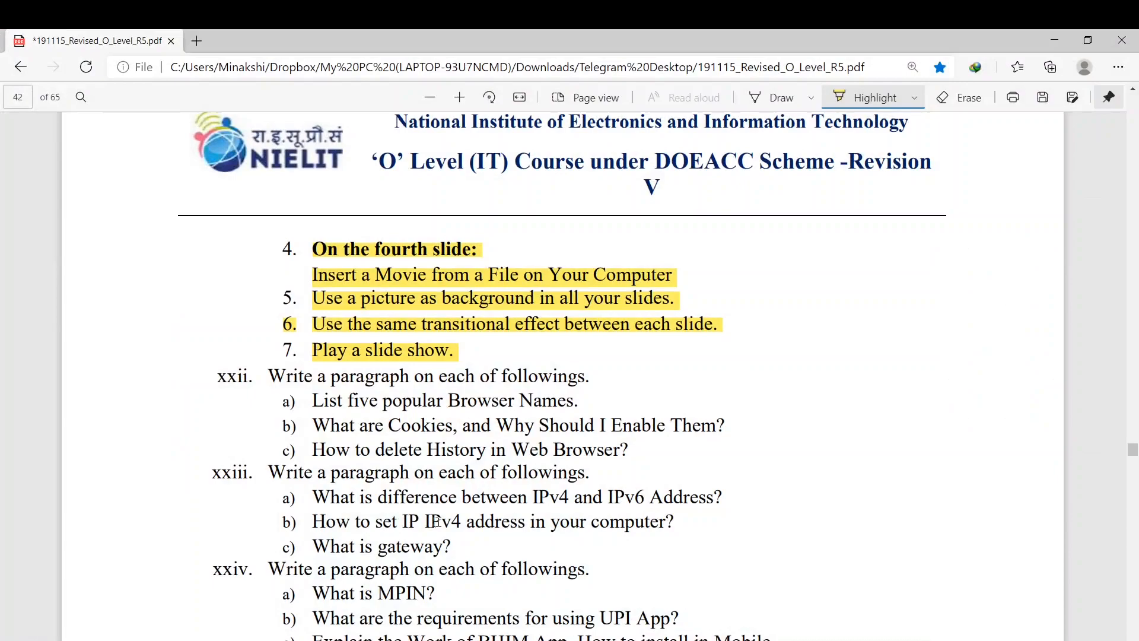
pyautogui.scroll(-3, 436, 521)
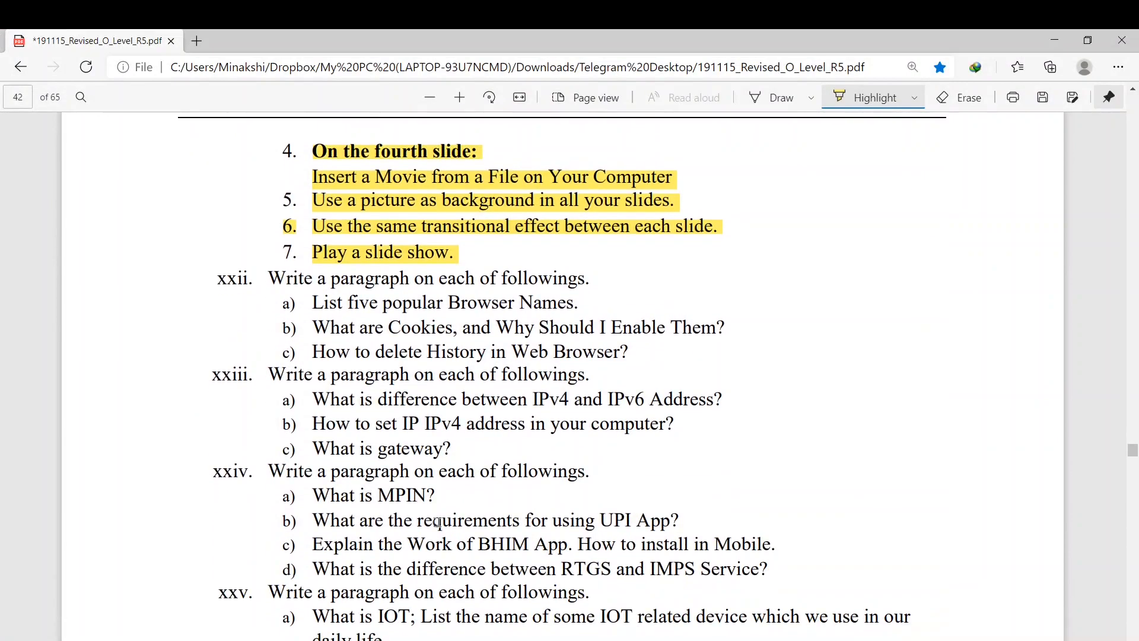